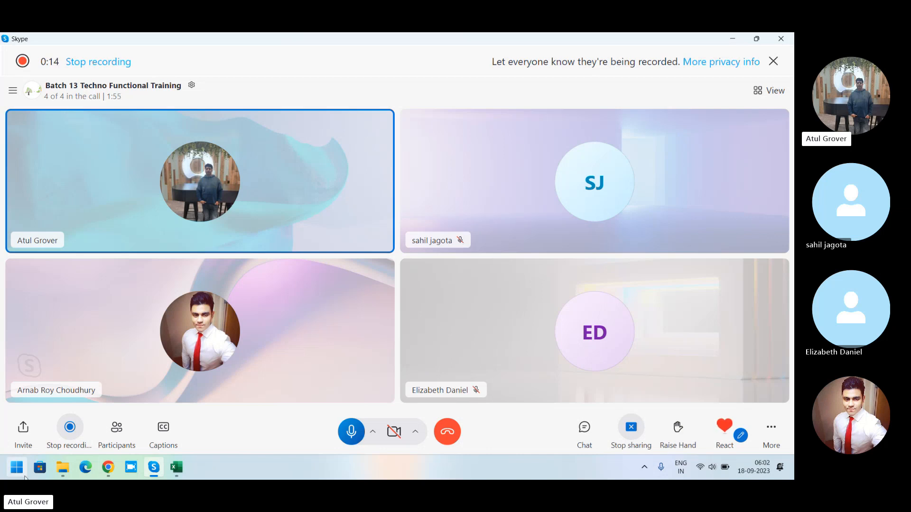
- Switch to Chrome, search the ServiceNow navigator for "tables" and open the Tables list under System Definition
left_click(112, 468)
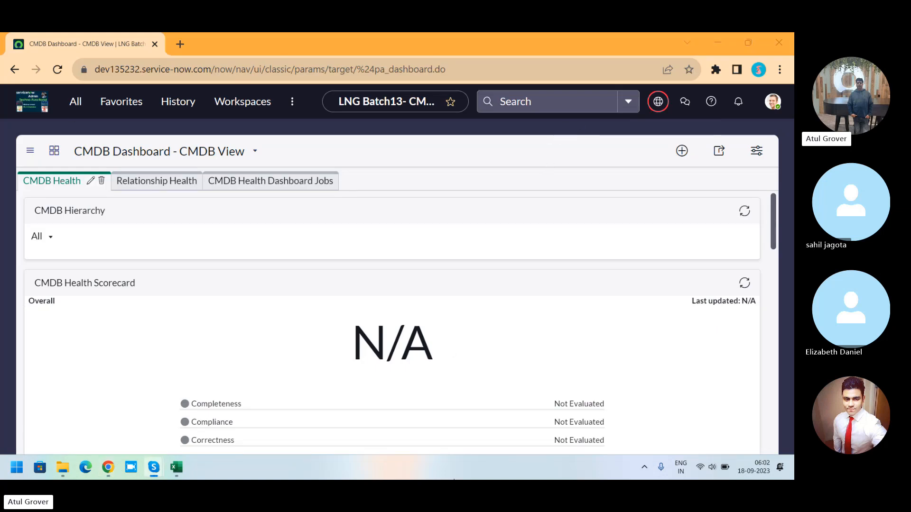
left_click(154, 468)
left_click(76, 104)
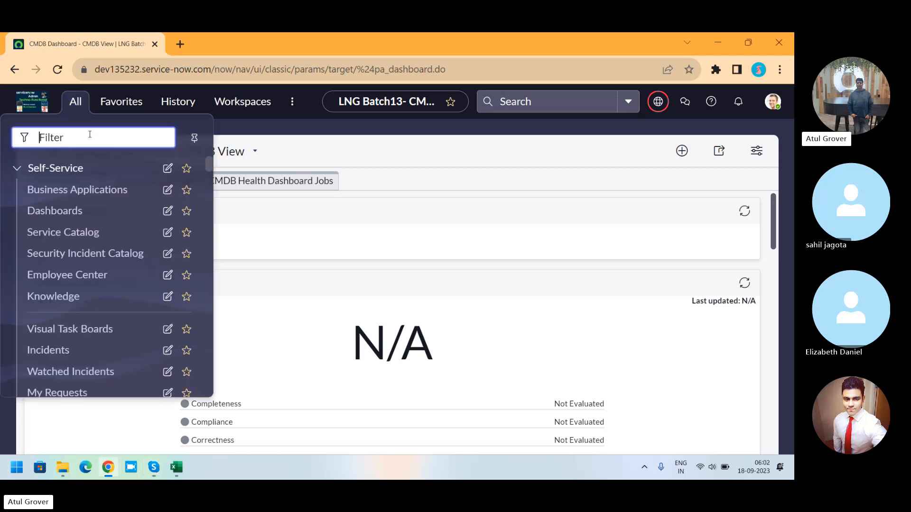
type("tables")
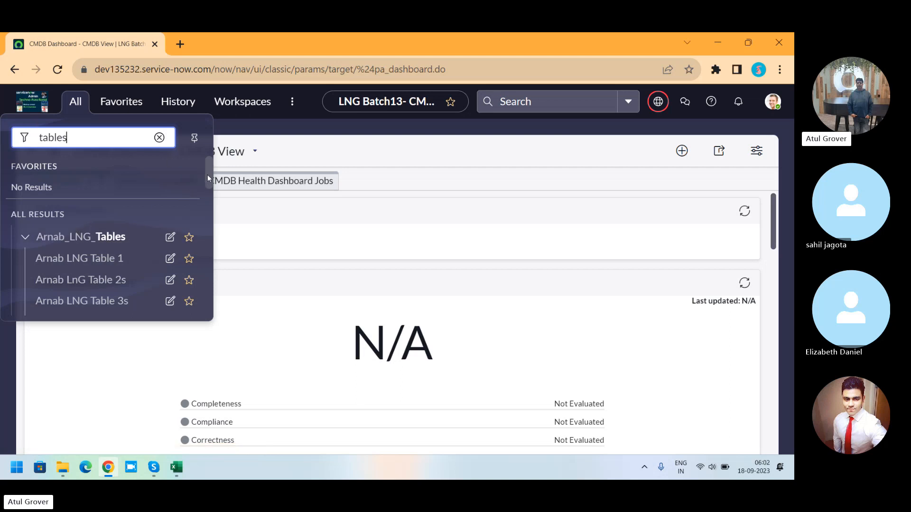
left_click_drag(206, 175, 204, 258)
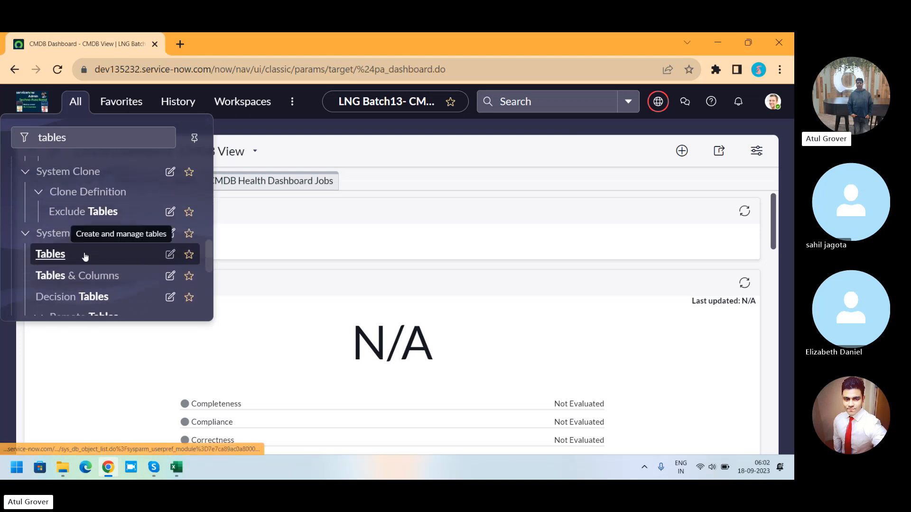
left_click(65, 256)
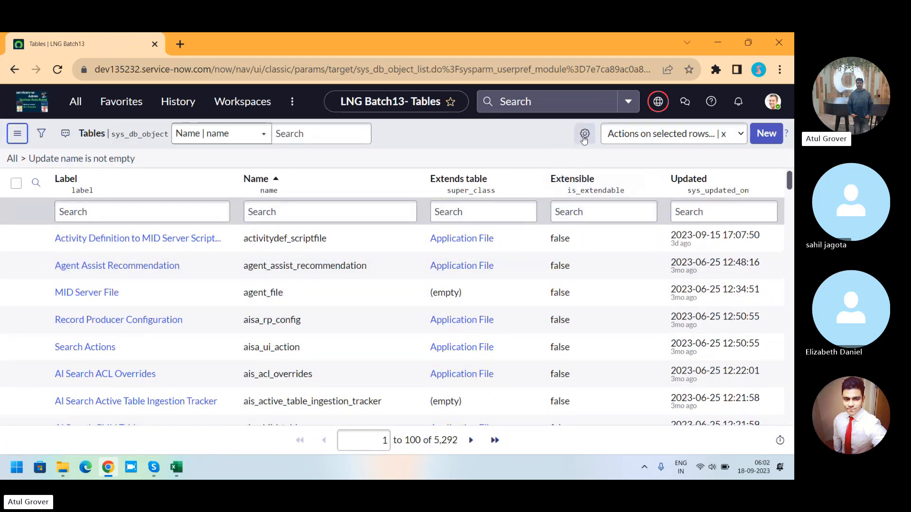
- Sort the Tables list by Updated with the newest entries first
left_click(585, 135)
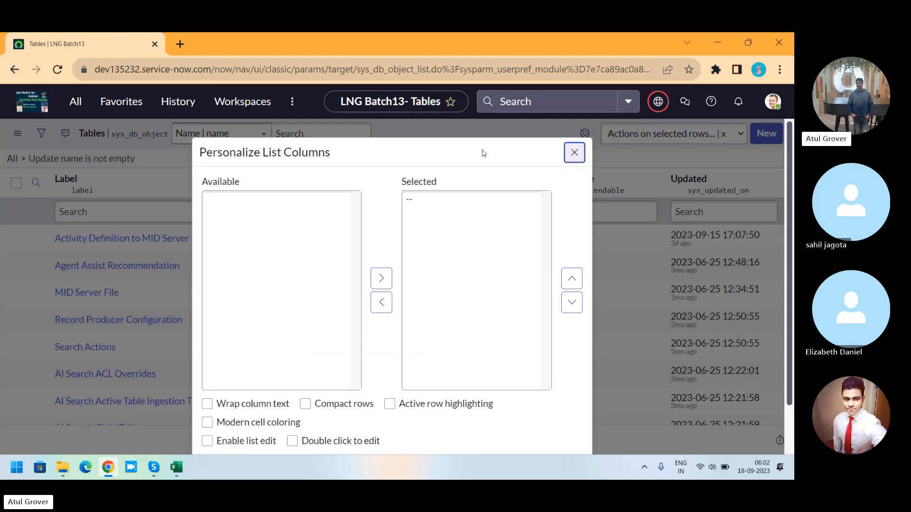
left_click(580, 153)
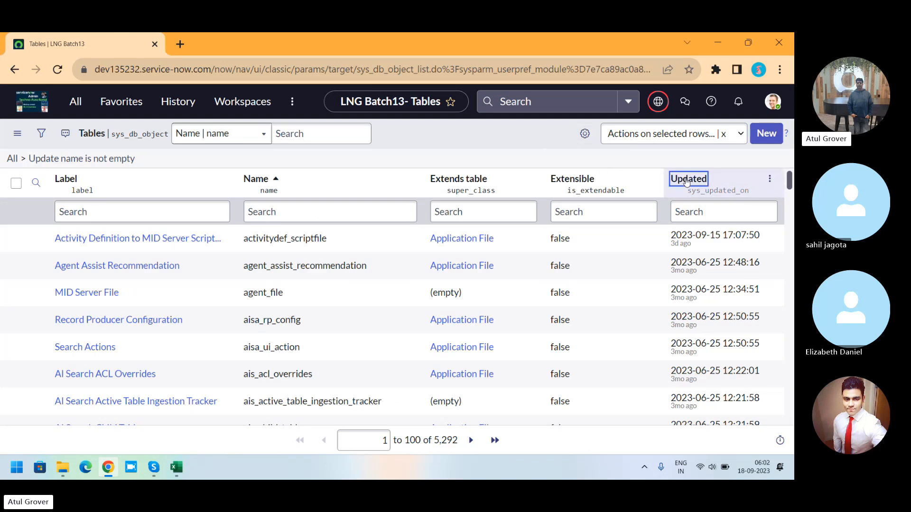
left_click(686, 179)
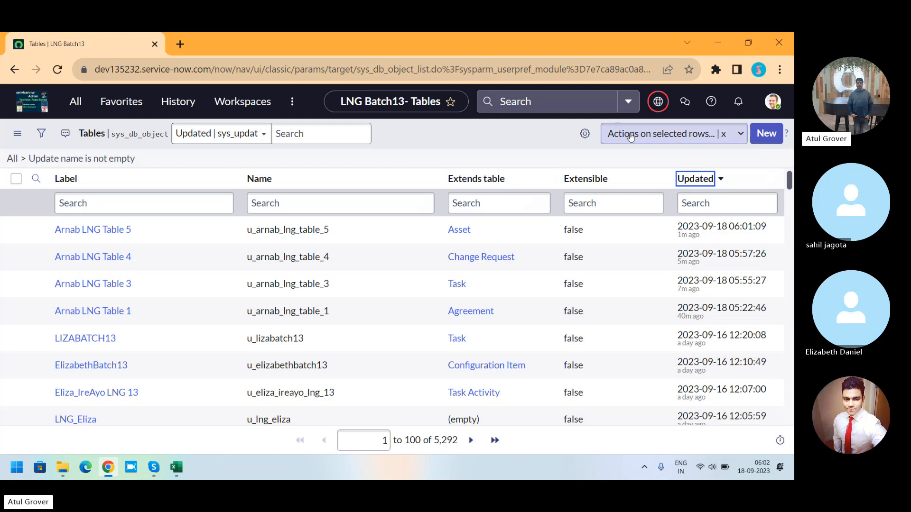
- Add the Created by column to the end of the Tables list's displayed columns
left_click(585, 133)
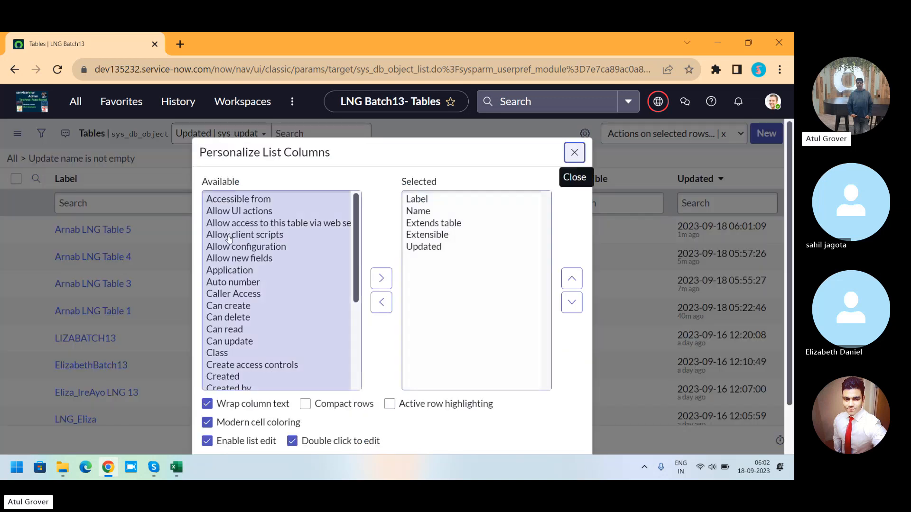
left_click(225, 236)
type("cr")
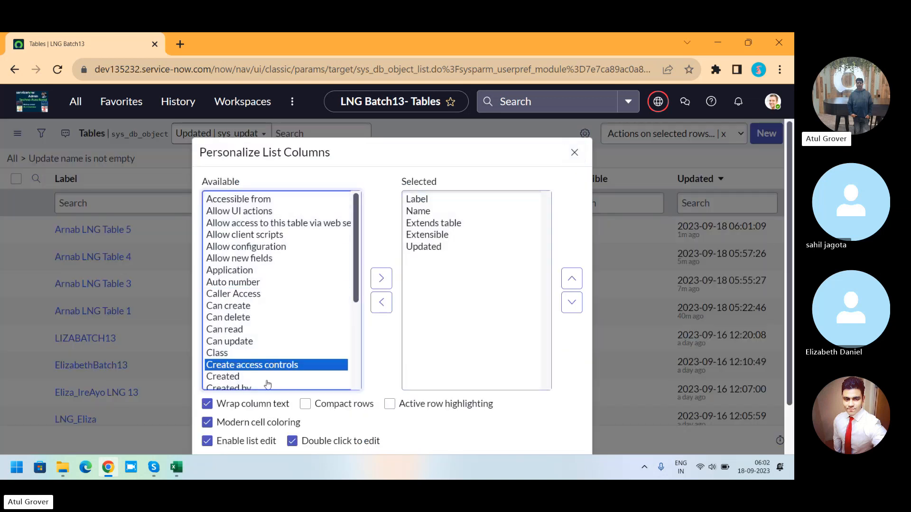
left_click(267, 386)
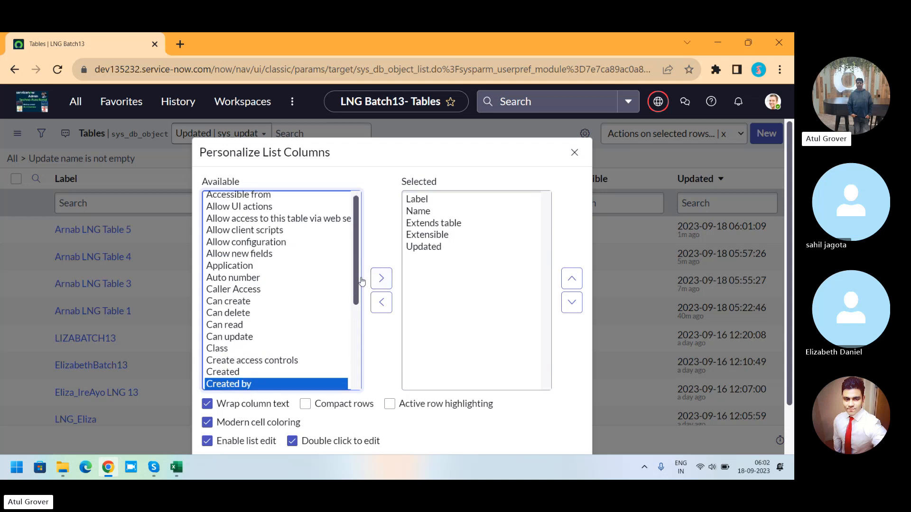
left_click(388, 278)
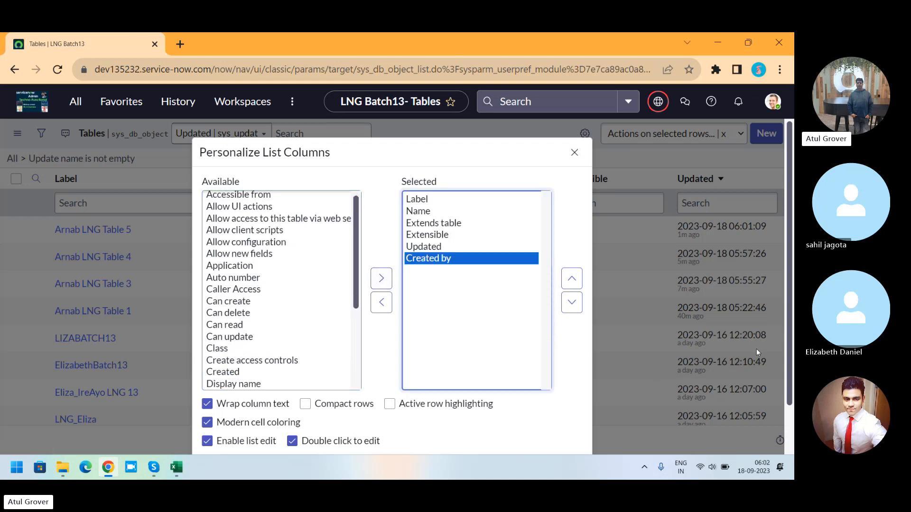
scroll(792, 359, "down", 2)
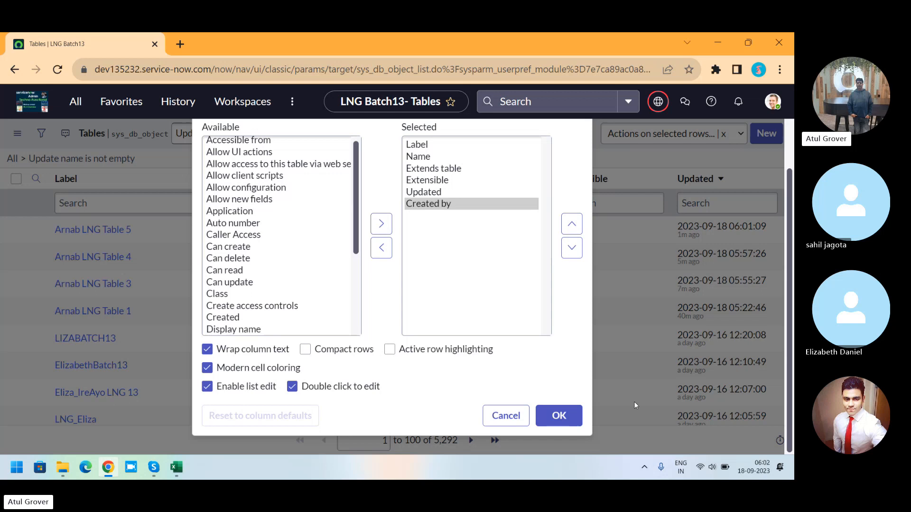
left_click(559, 416)
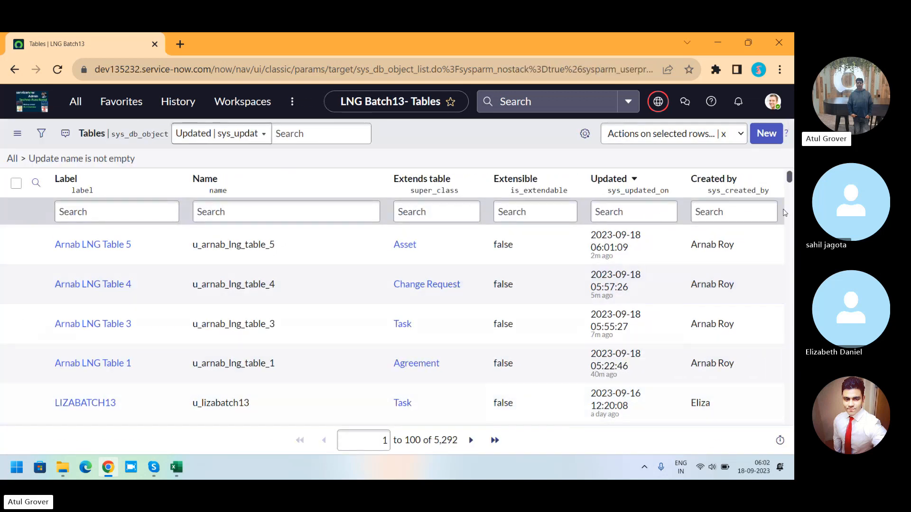
left_click_drag(789, 182, 789, 293)
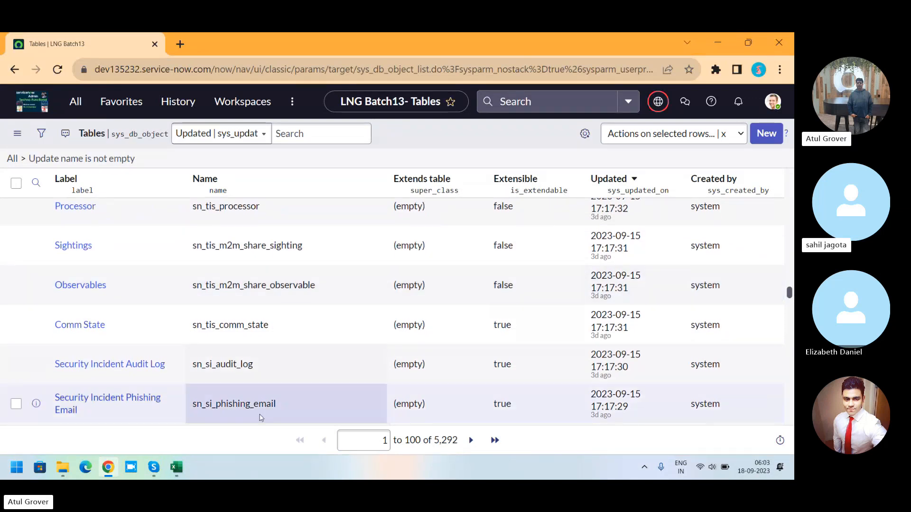
mouse_move(160, 470)
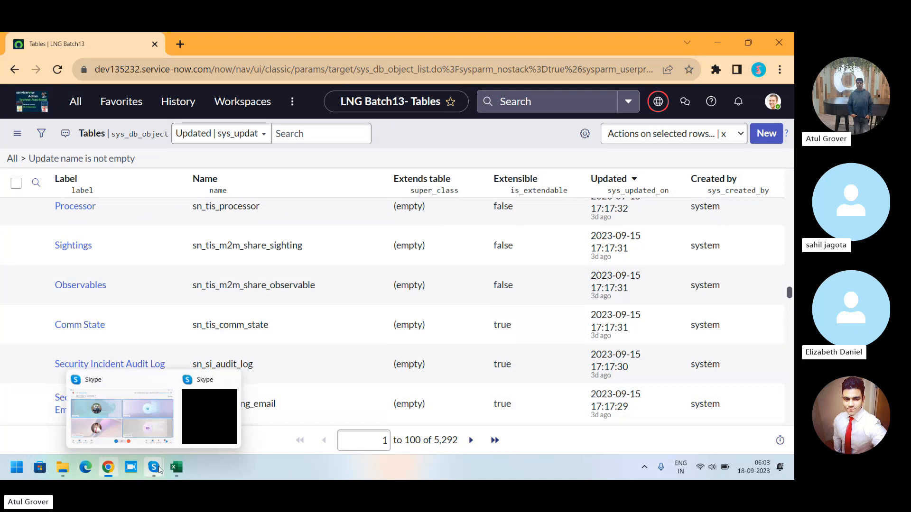
left_click(121, 429)
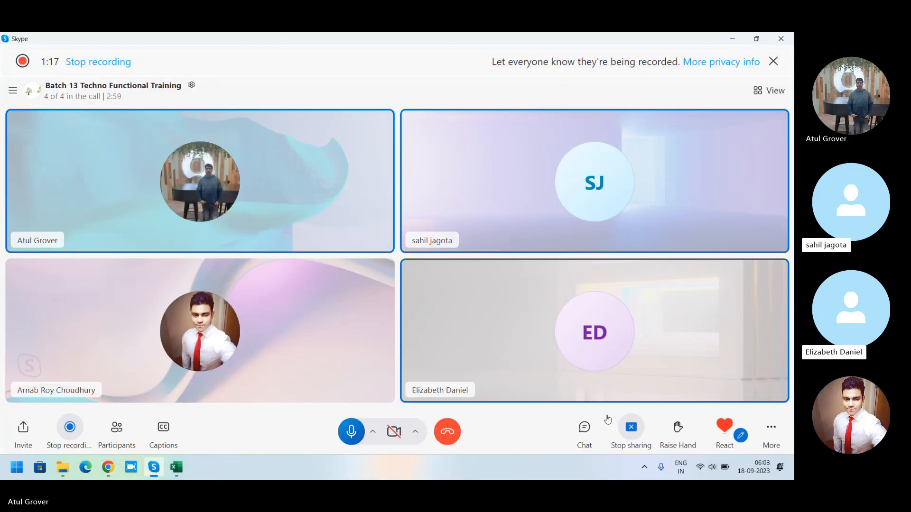
left_click(631, 428)
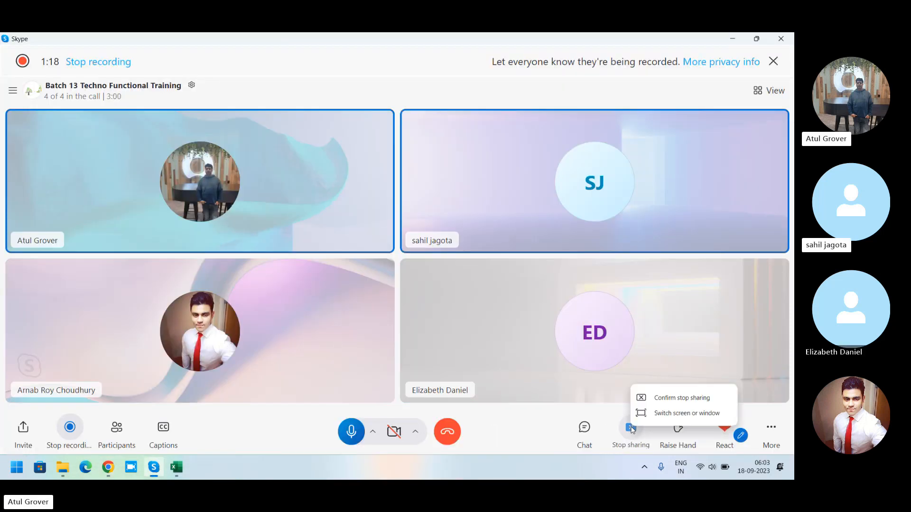
left_click(666, 398)
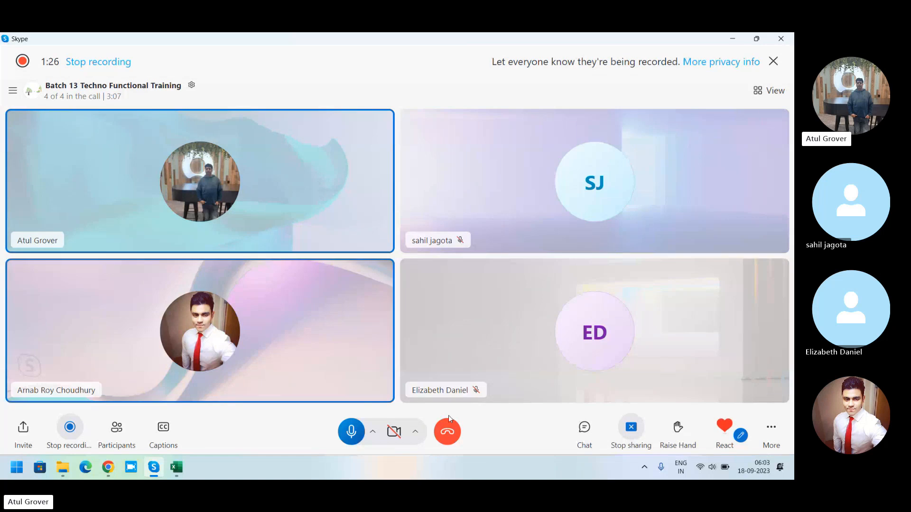
key("alt+Tab")
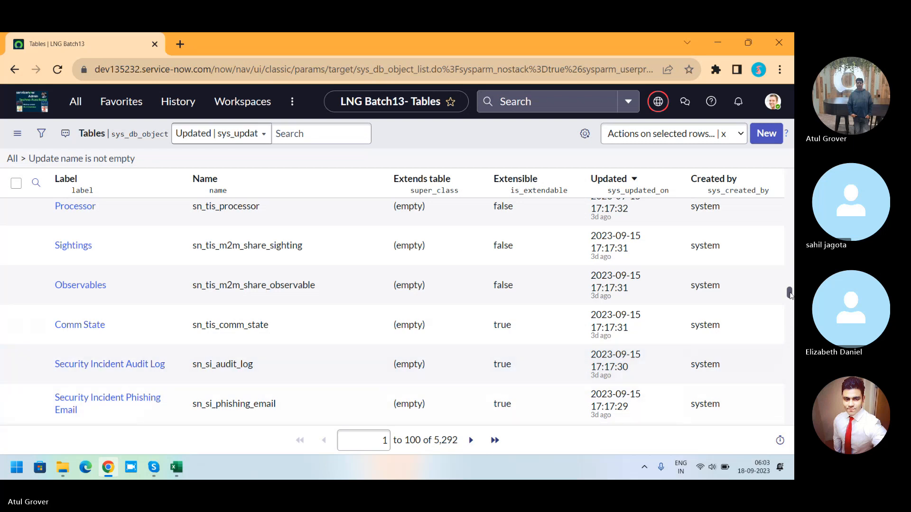
left_click_drag(789, 293, 790, 216)
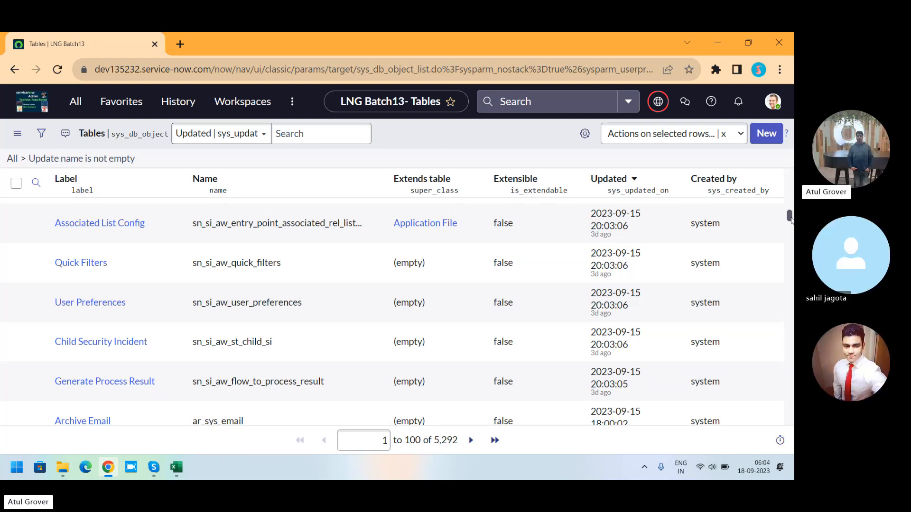
left_click_drag(790, 220, 790, 176)
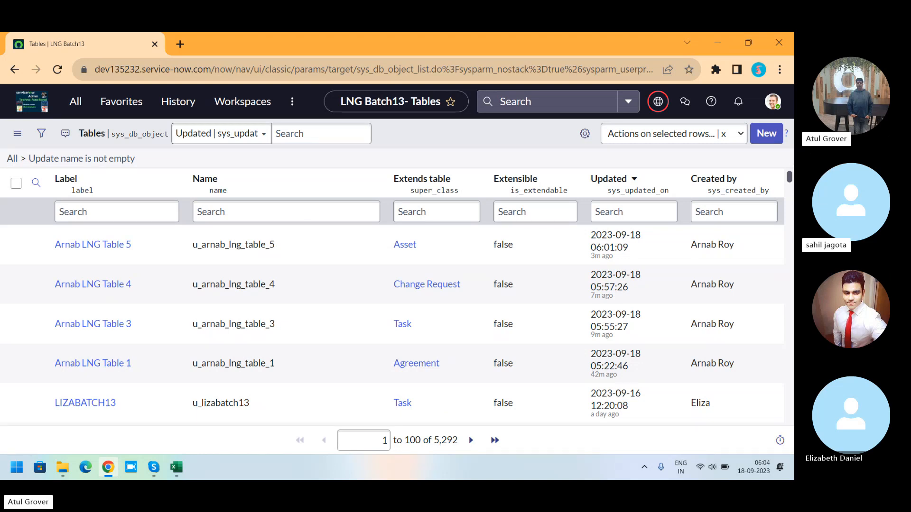
key("alt+Tab")
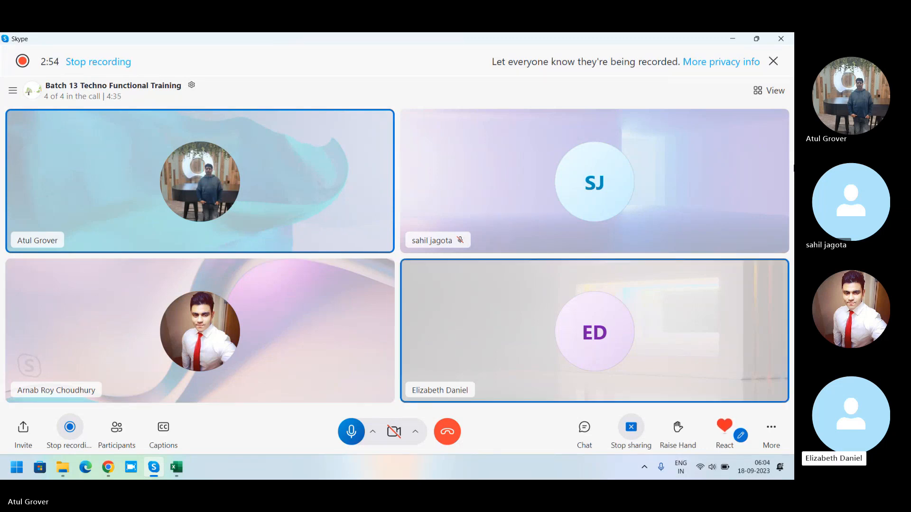
key("alt+Tab")
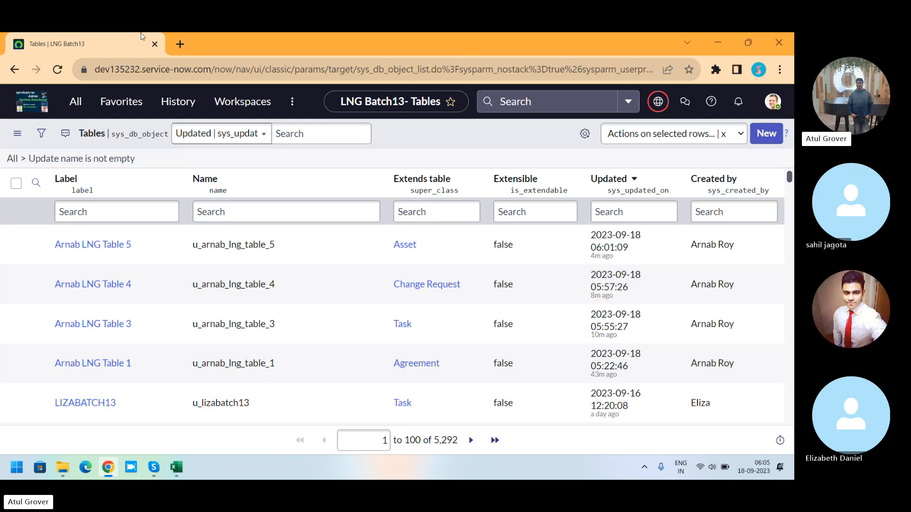
- Find the LNG Table 3s module by searching for "Table", open its list and bring up a blank new record form
left_click(75, 105)
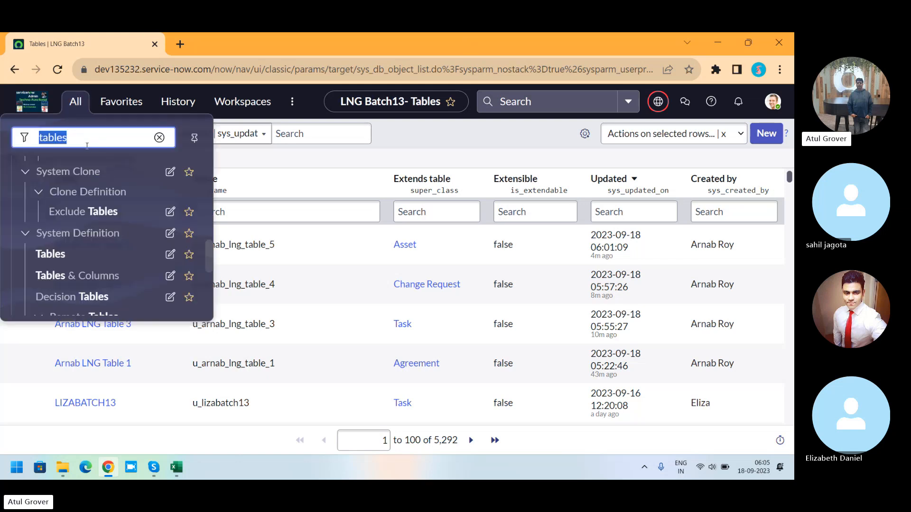
type("Tab")
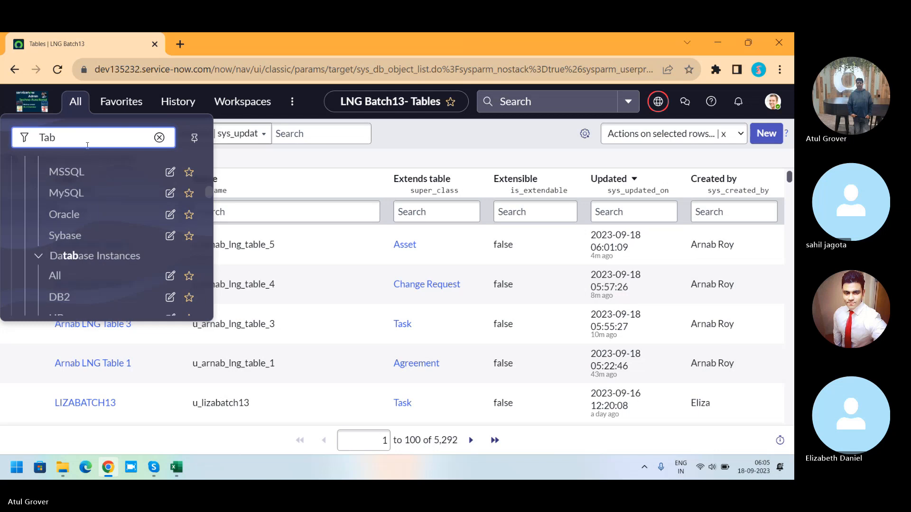
type("le")
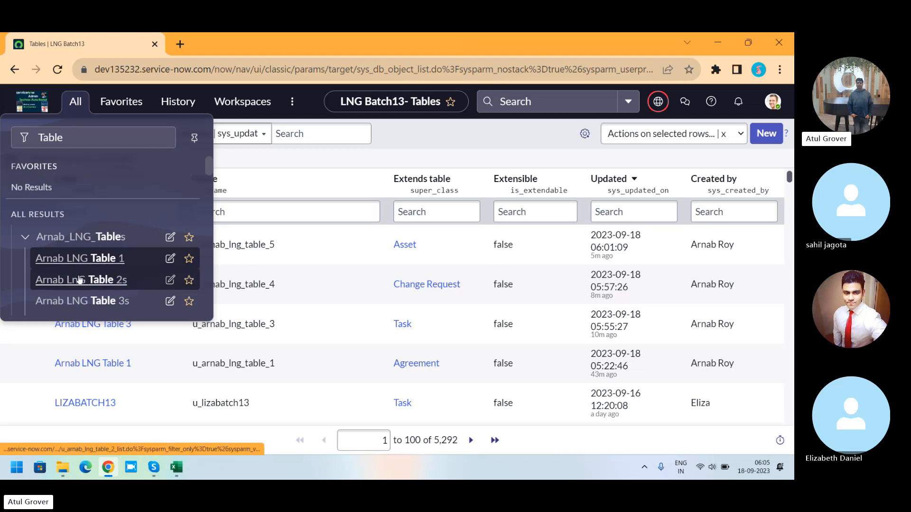
left_click(107, 310)
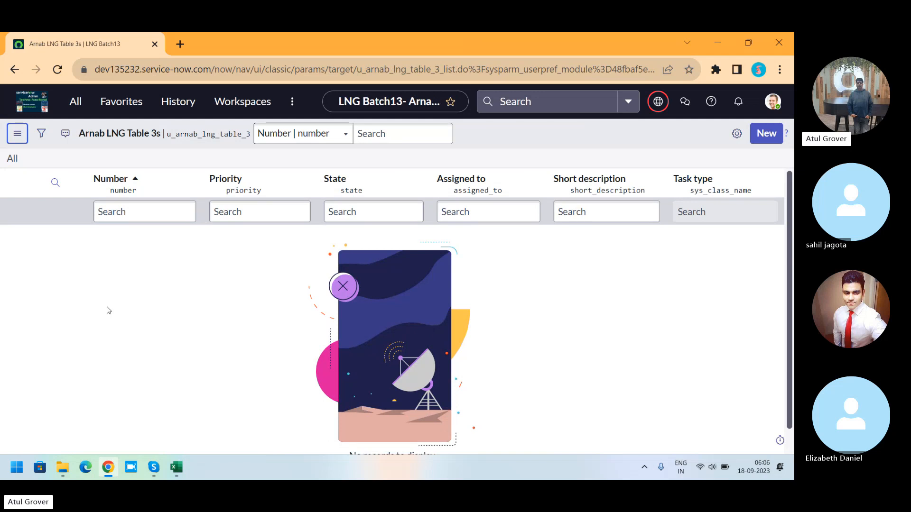
left_click(758, 135)
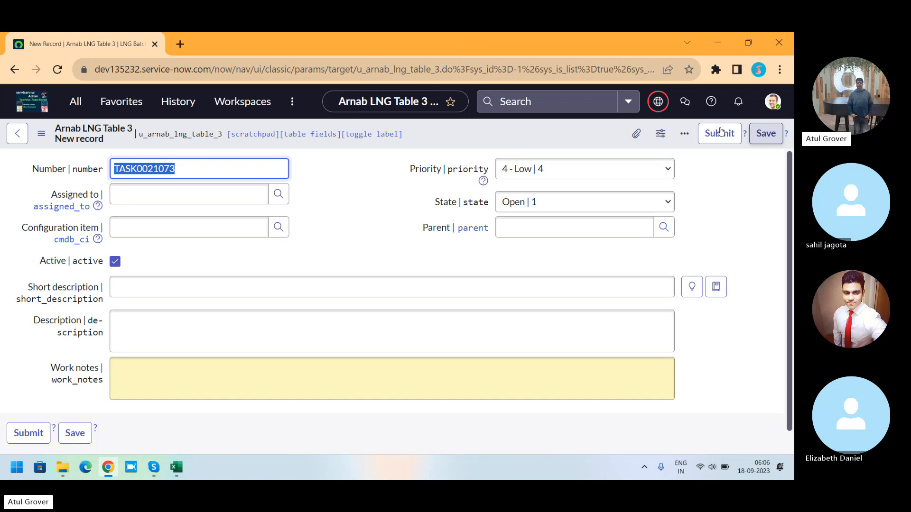
- Search the navigator for "Tables" and reopen the Tables list under System Definition
left_click(71, 102)
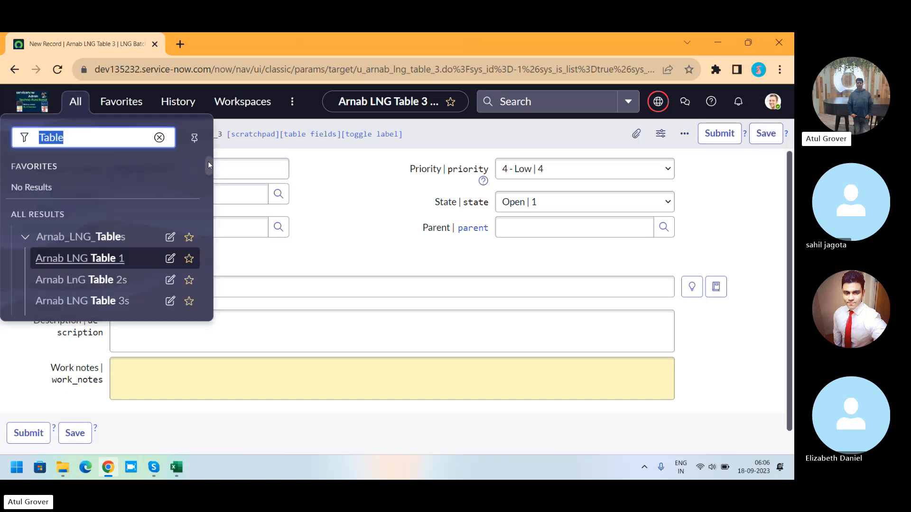
left_click_drag(208, 161, 206, 226)
left_click(71, 143)
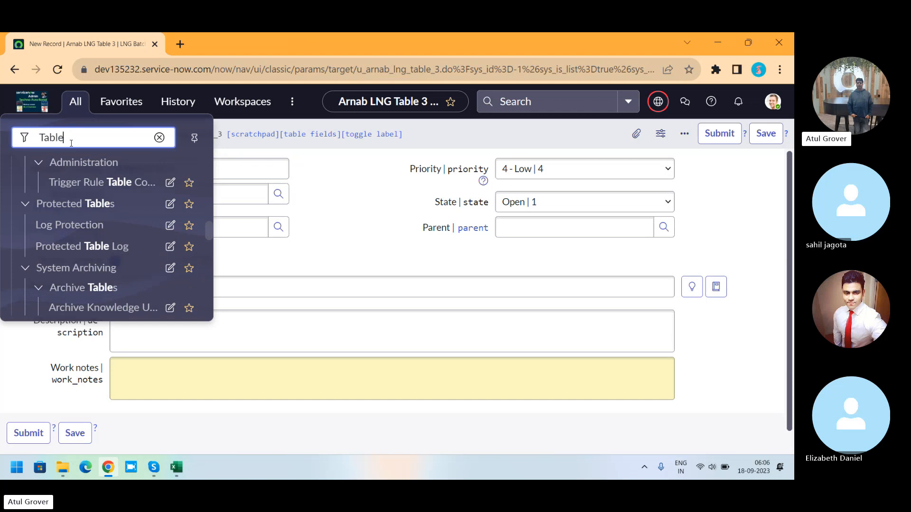
type("s")
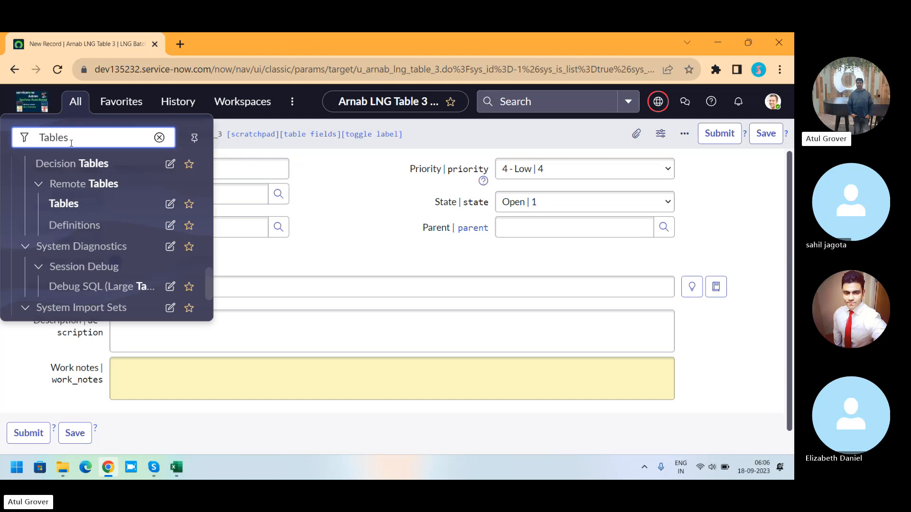
mouse_move(205, 282)
left_mouse_down()
mouse_move(207, 266)
mouse_move(198, 264)
left_mouse_up()
left_click(48, 234)
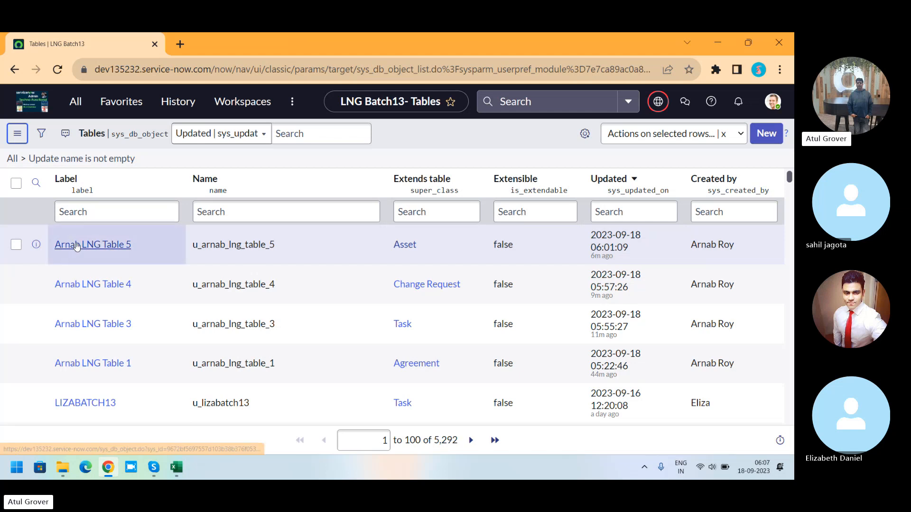
- Filter the Tables list to labels containing "batch" using the search value *batch
left_click(100, 211)
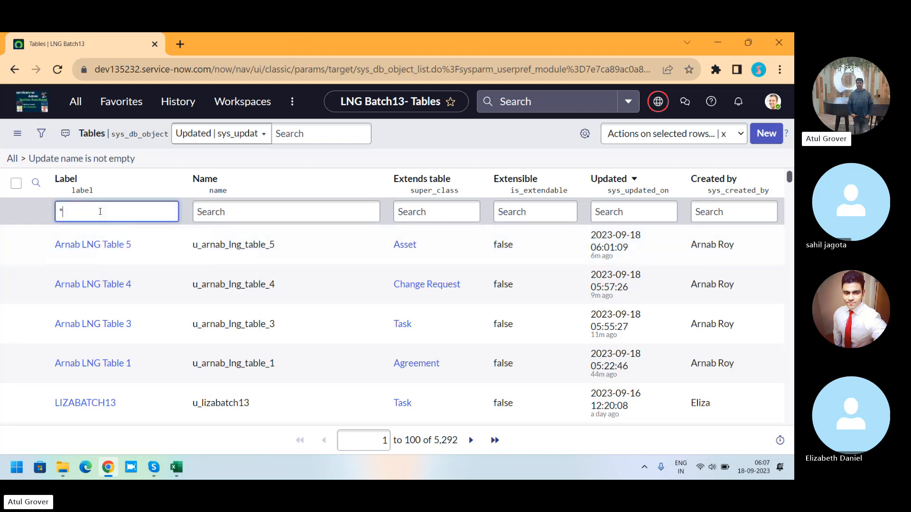
type("*bat")
key("BackSpace")
key("BackSpace")
key("BackSpace")
key("BackSpace")
type("*batch")
key("Return")
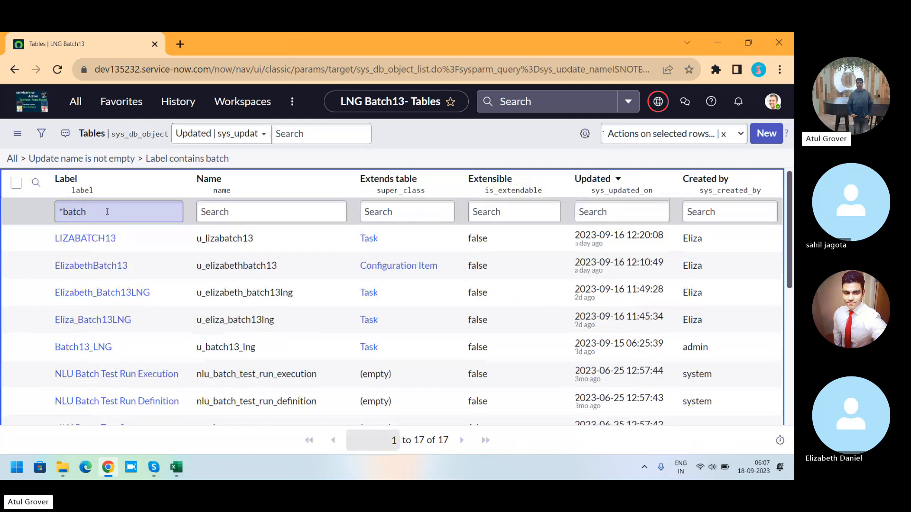
- Open the Batch13_LNG table record and examine its columns down to the Related Links
left_click(84, 350)
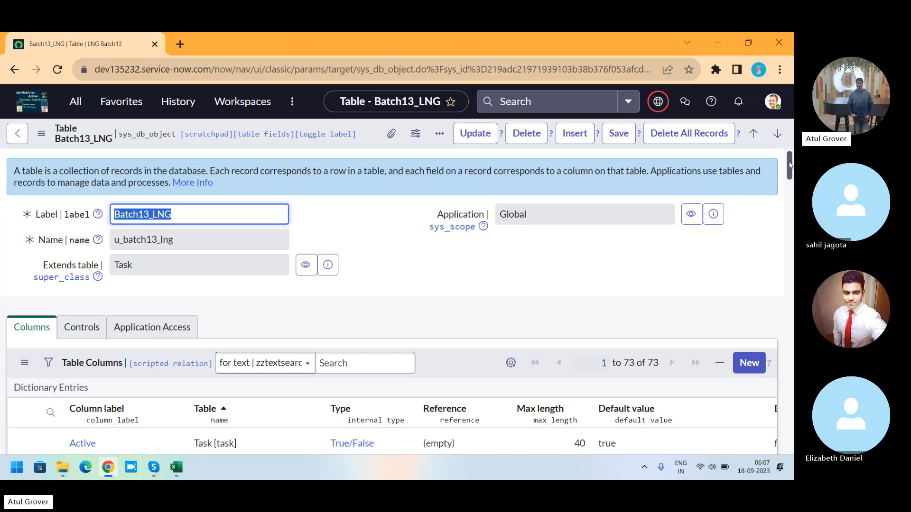
scroll(789, 164, "down", 4)
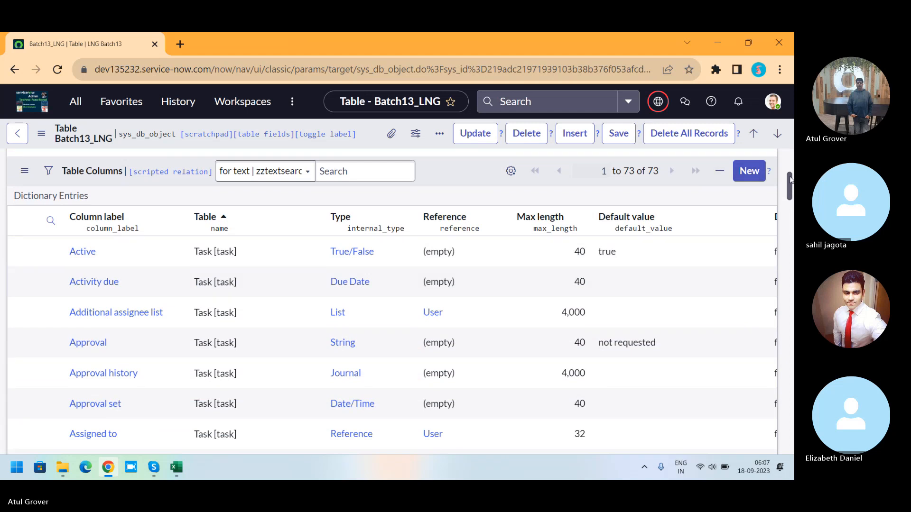
left_click_drag(789, 180, 783, 438)
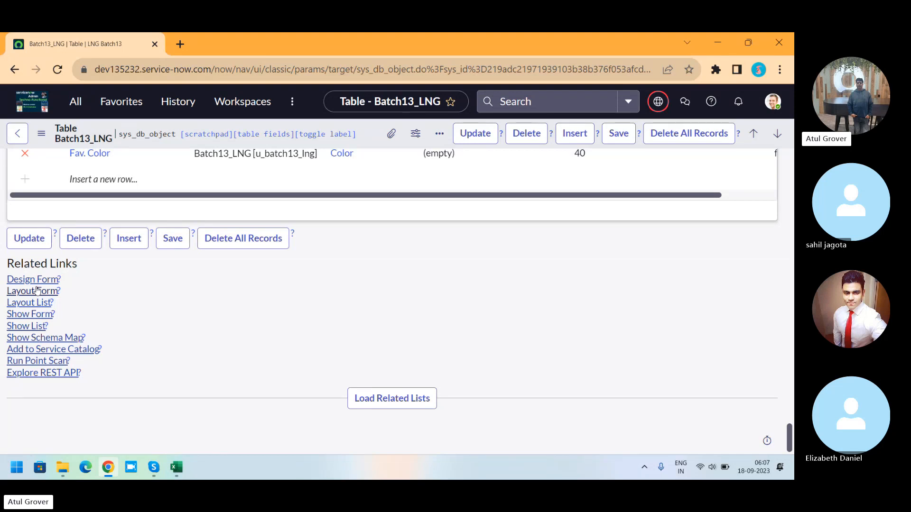
- Search the navigator for "LNG" and open the LNG module under Learn Grow Together in a separate browser tab
left_click(76, 102)
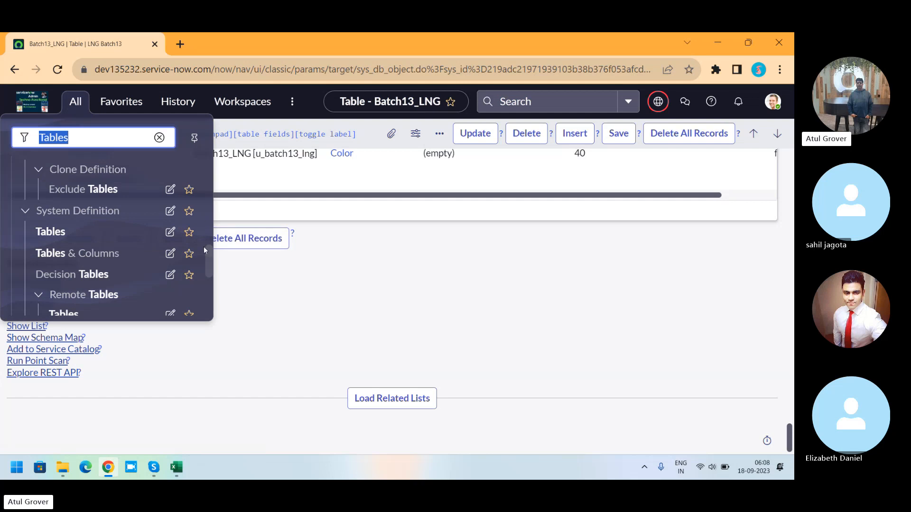
left_click_drag(206, 263, 208, 163)
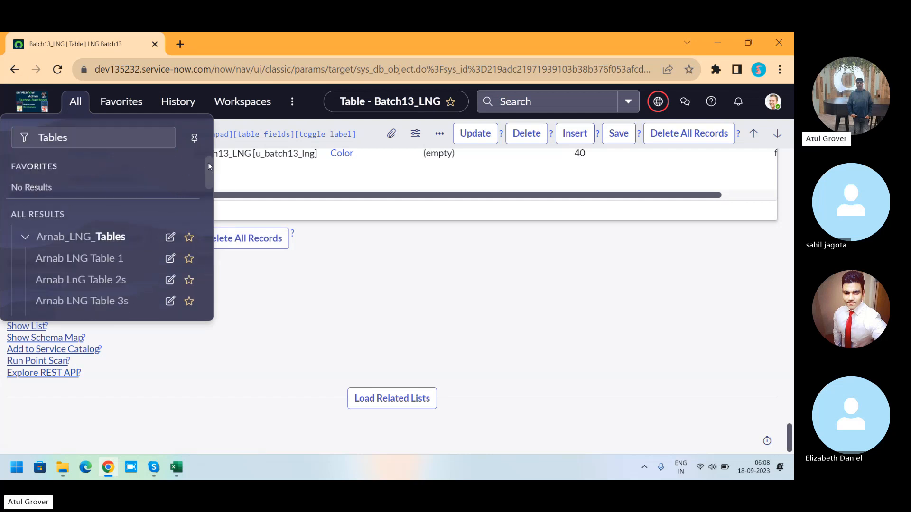
left_click(92, 132)
type("LNG")
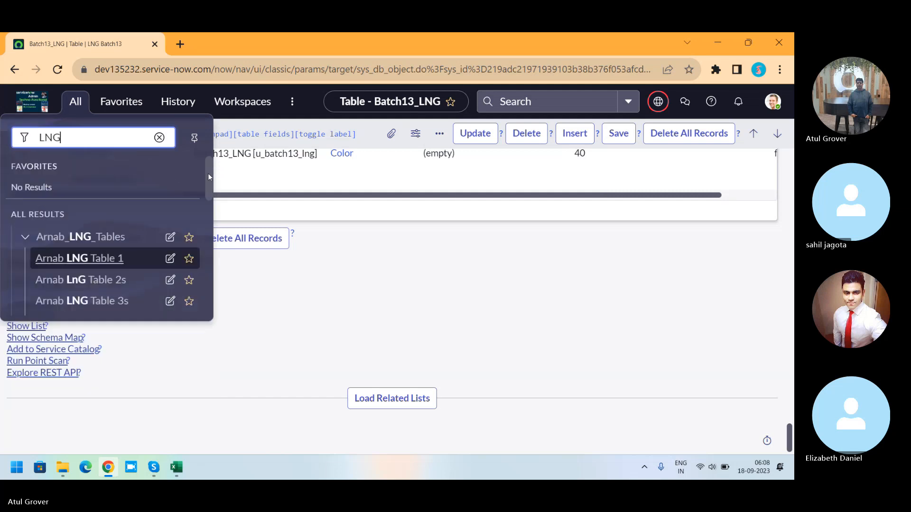
left_click_drag(208, 176, 213, 267)
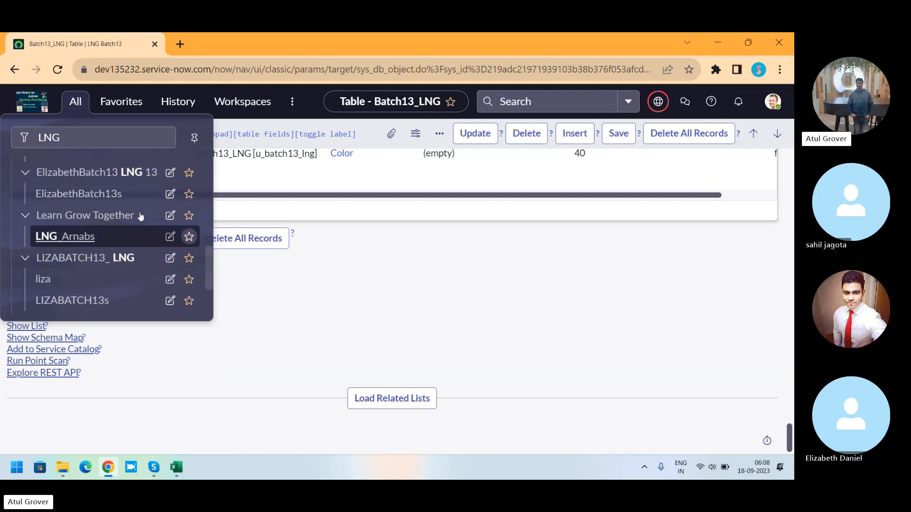
middle_click(83, 241)
left_click(246, 44)
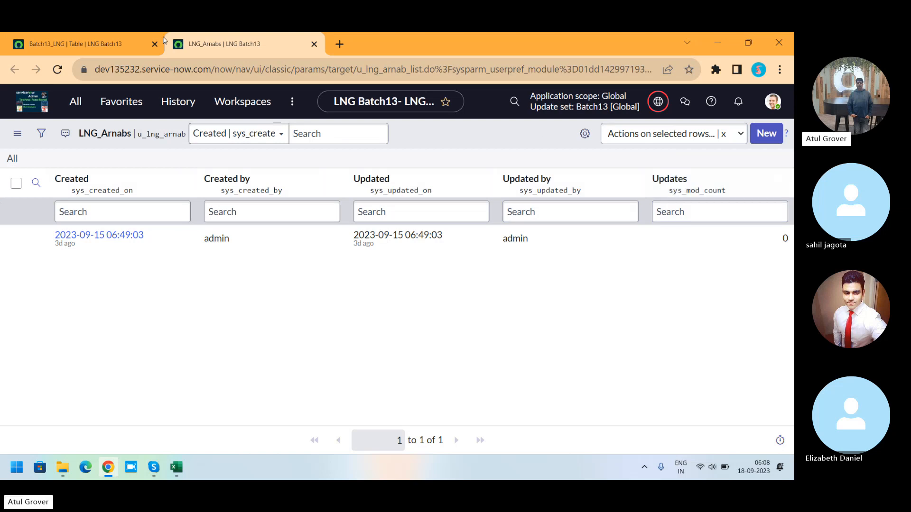
- Bring up a blank new record form from the Learn Grow Together module's list
left_click(78, 44)
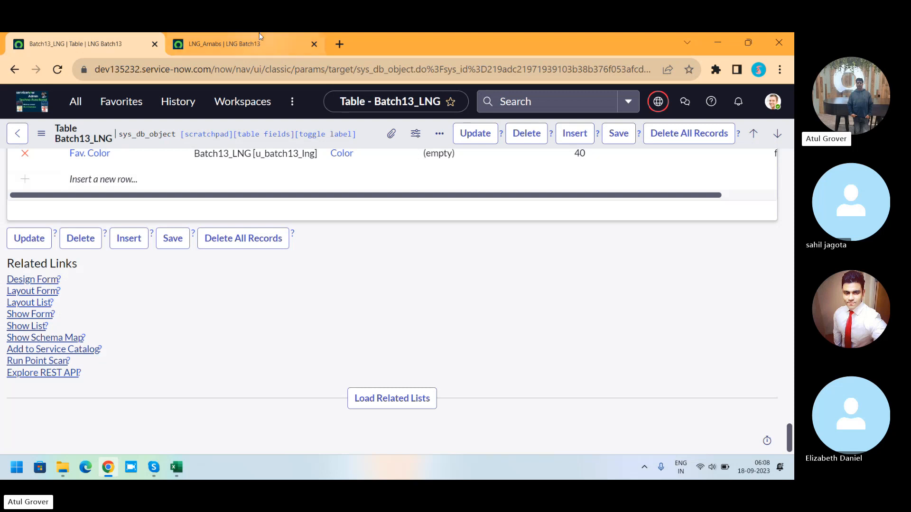
left_click(246, 40)
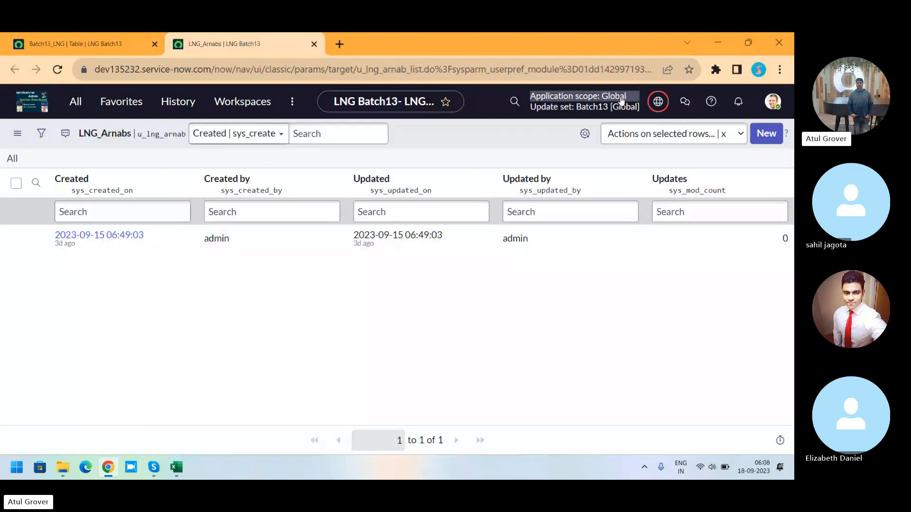
left_click(771, 135)
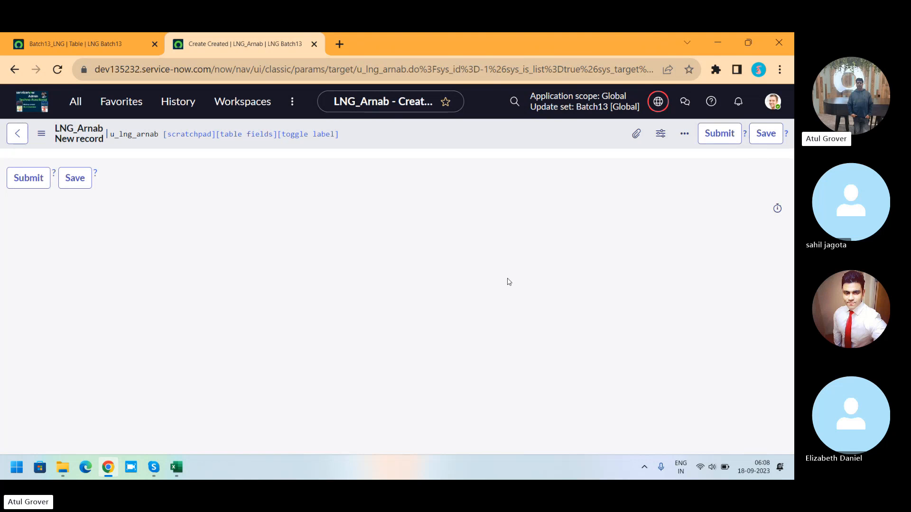
- Open the Batch13_LNG table's Design Form and Layout Form pages, comparing its form design with the blank new record form
left_click(90, 44)
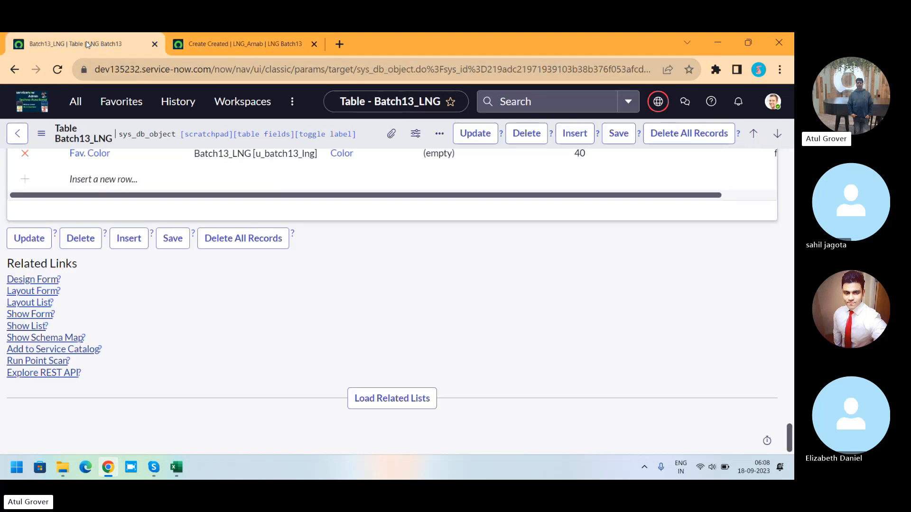
left_click(33, 282)
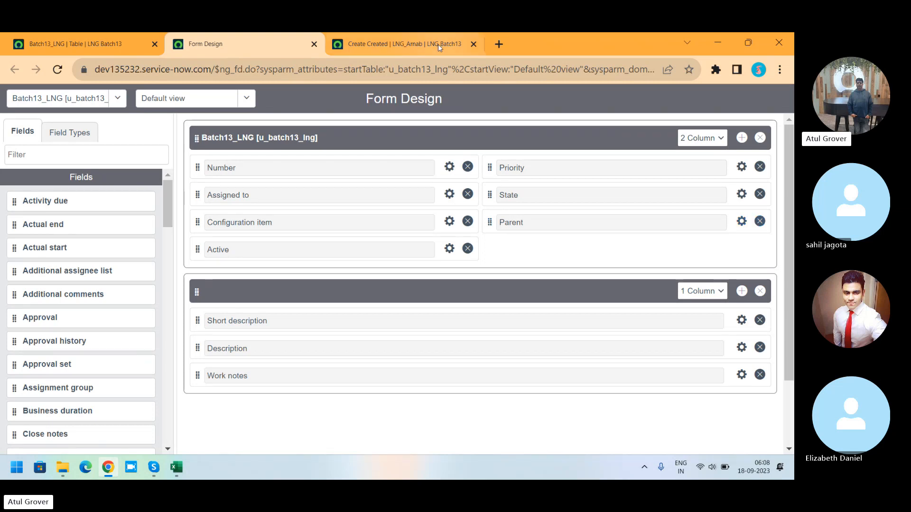
left_click(397, 43)
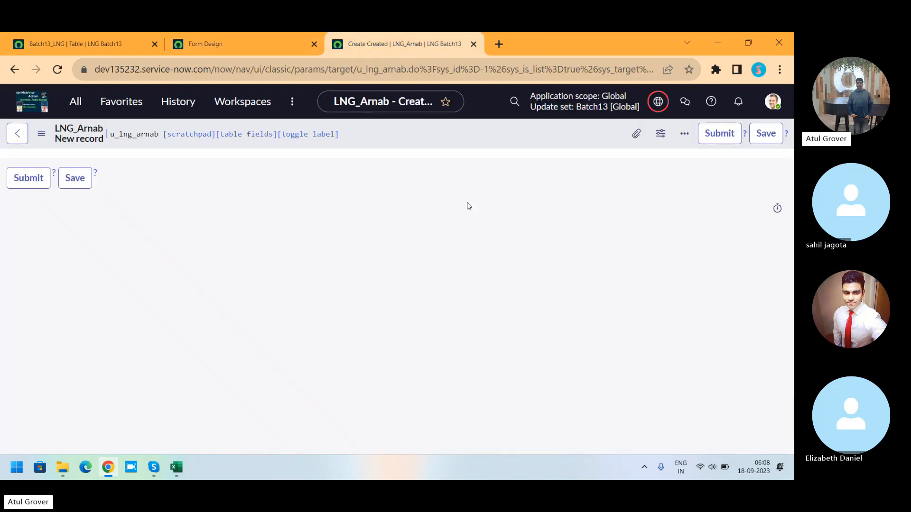
left_click(80, 49)
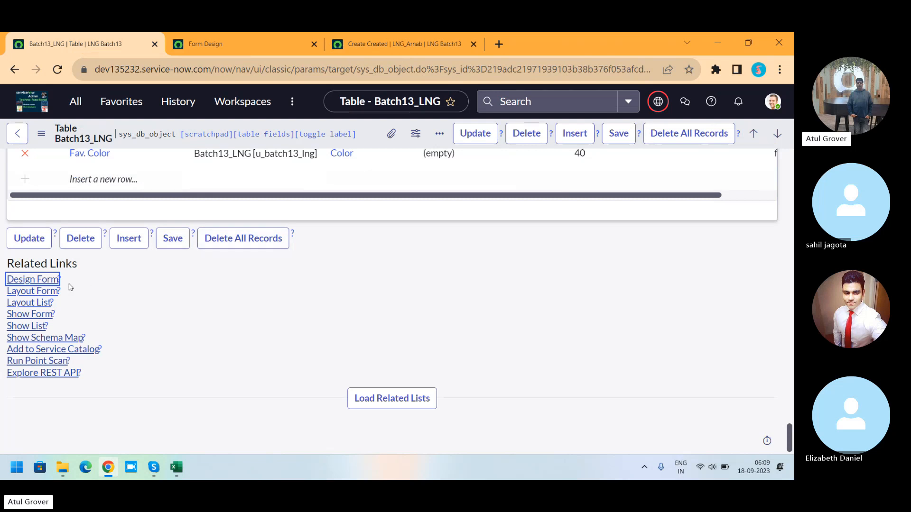
left_click(46, 291)
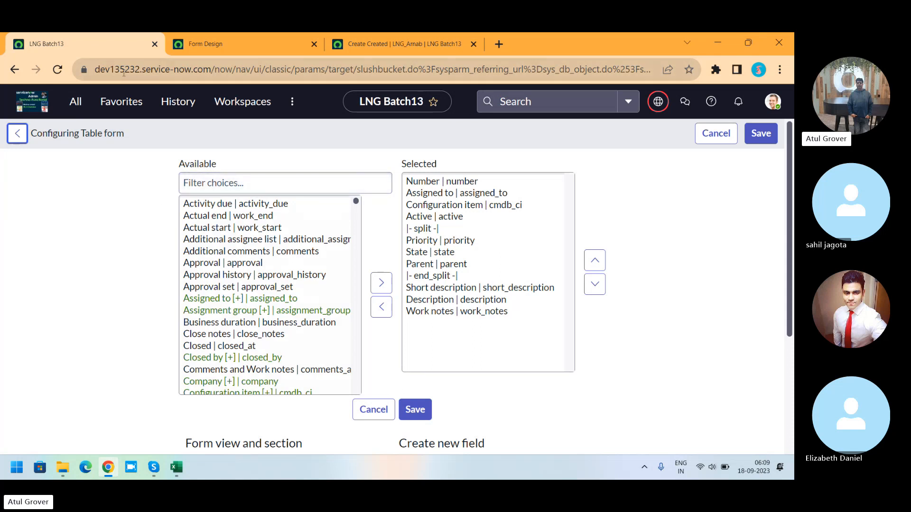
- Open the LNGs module's list from the navigator and bring up its new record form
left_click(76, 102)
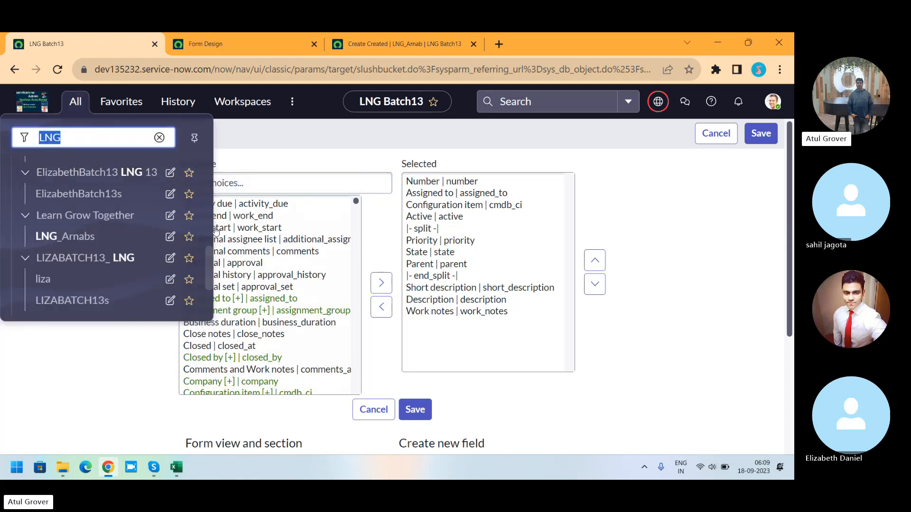
left_click_drag(209, 257, 214, 286)
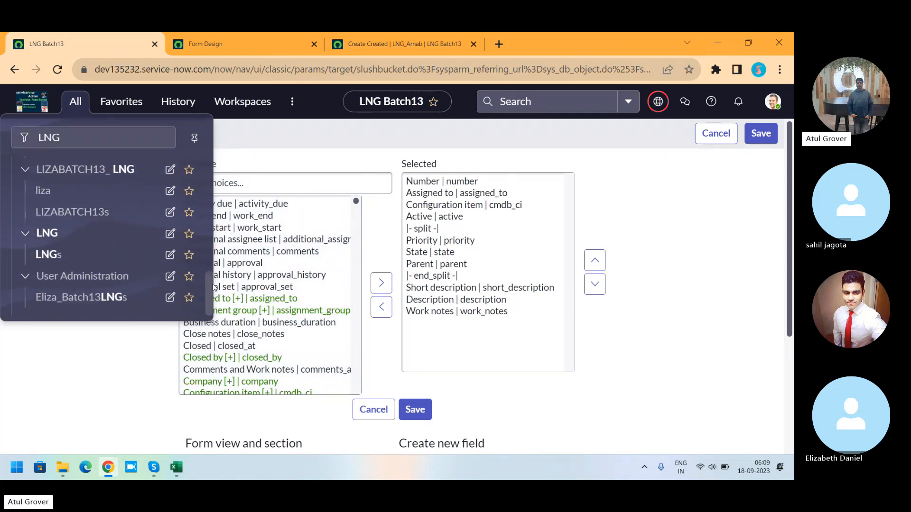
left_click(40, 264)
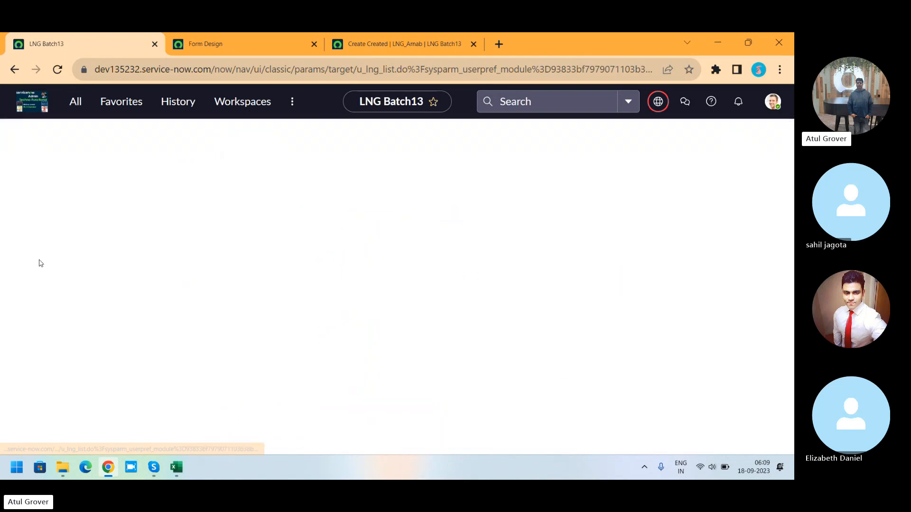
left_click(764, 134)
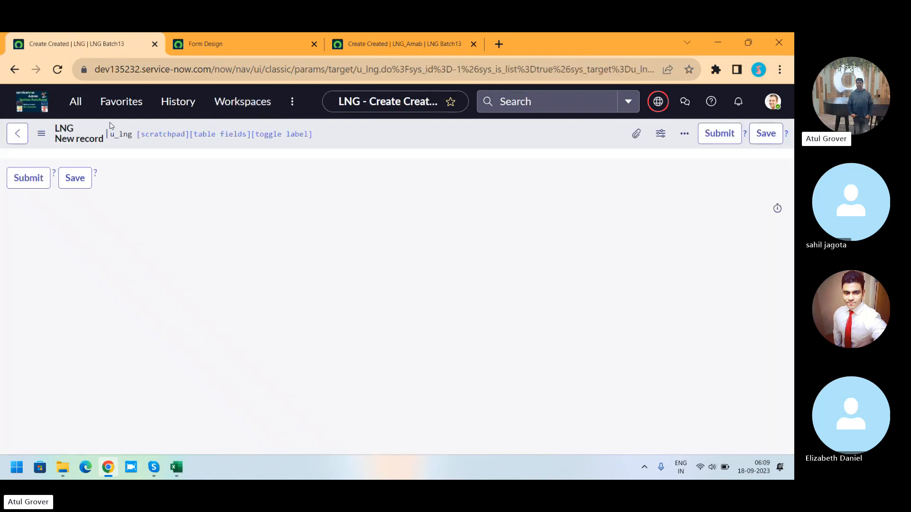
- Reopen the LNG module under Learn Grow Together in the current browser tab and check its new record form
left_click(76, 102)
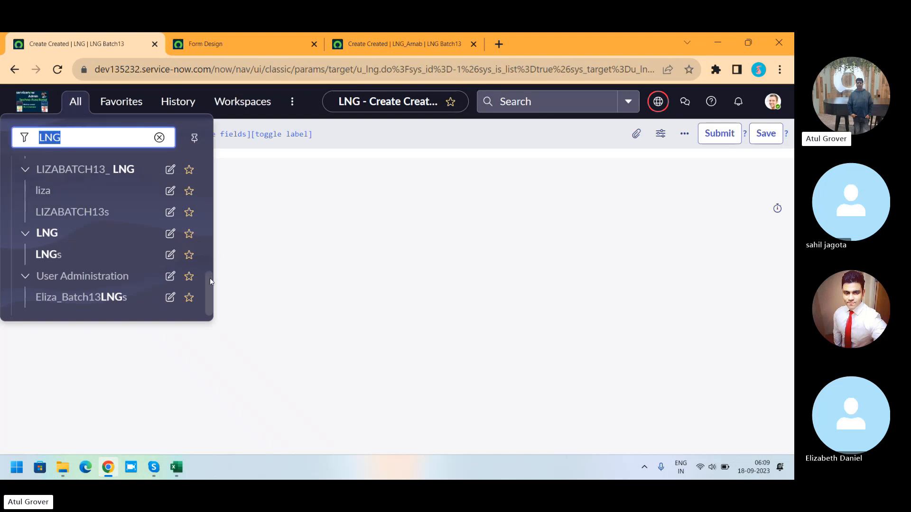
left_click_drag(210, 284, 218, 256)
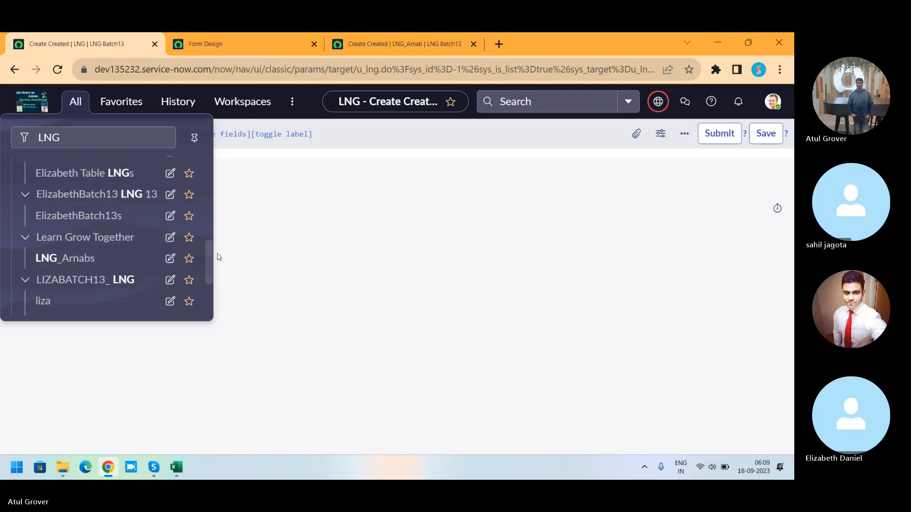
left_click(67, 264)
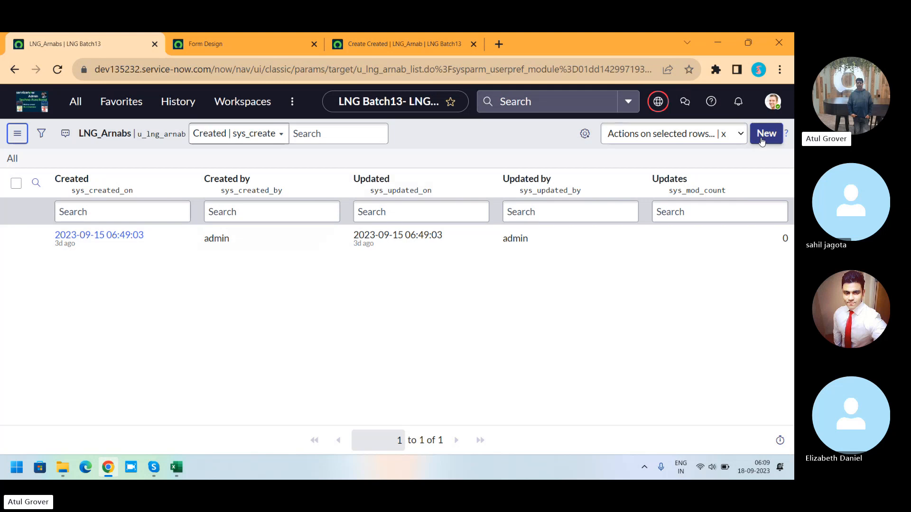
left_click(765, 134)
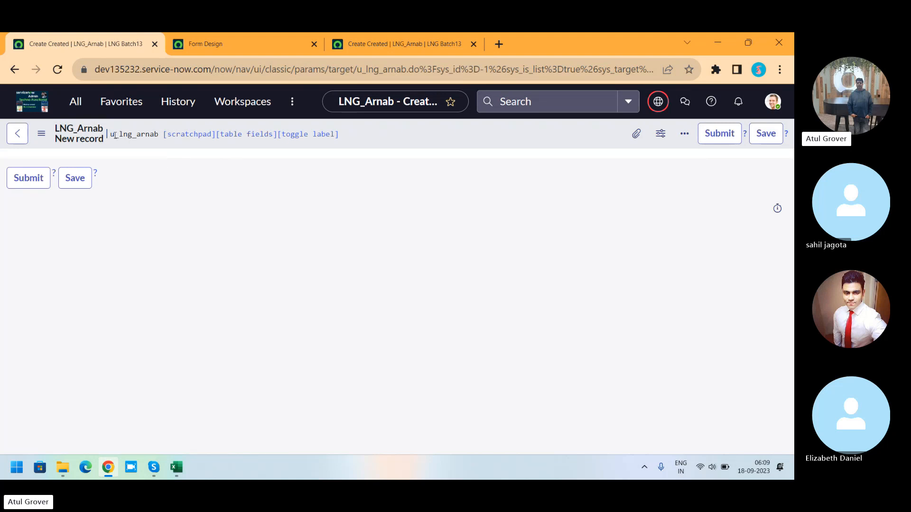
- Search the navigator for "tables" and open the Tables list under System Definition
left_click(78, 103)
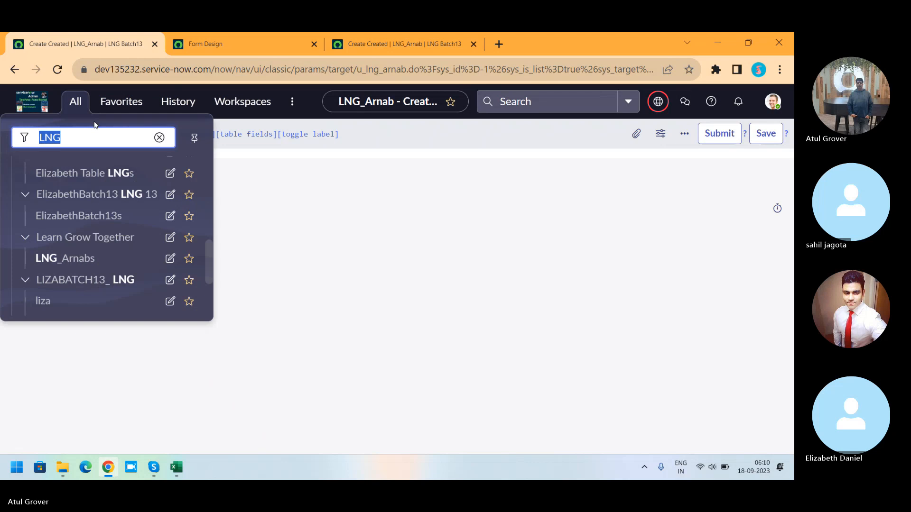
type("tab")
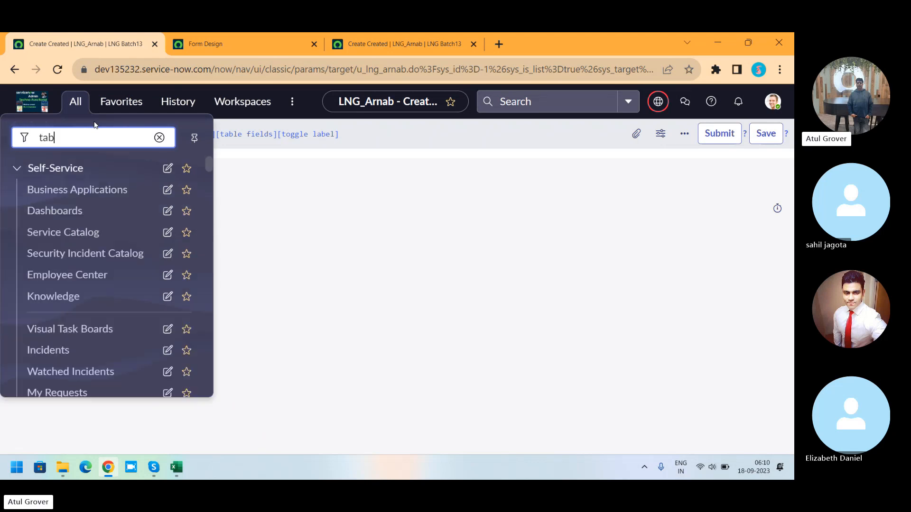
type("les")
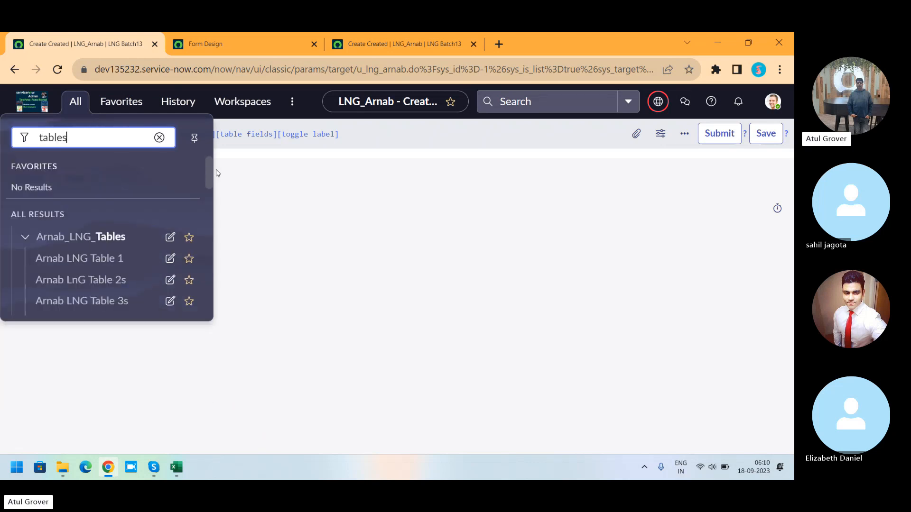
left_click_drag(209, 169, 208, 256)
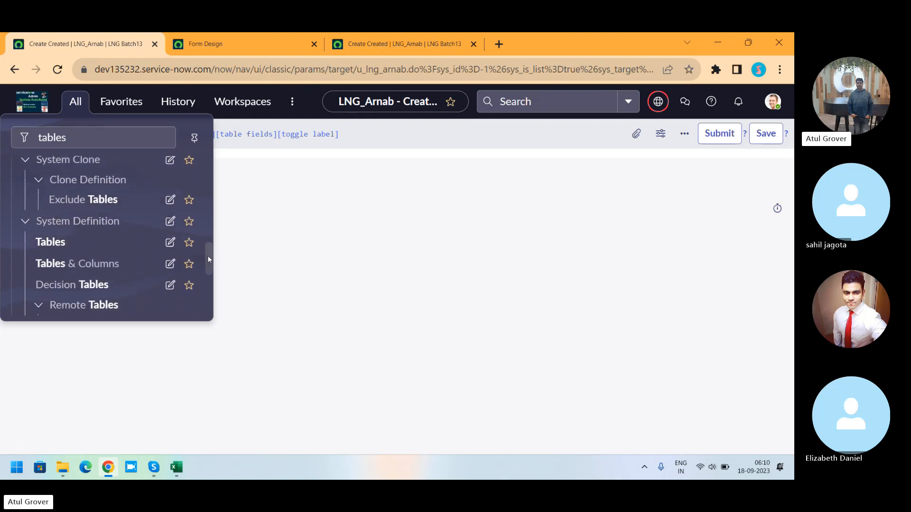
left_click(53, 249)
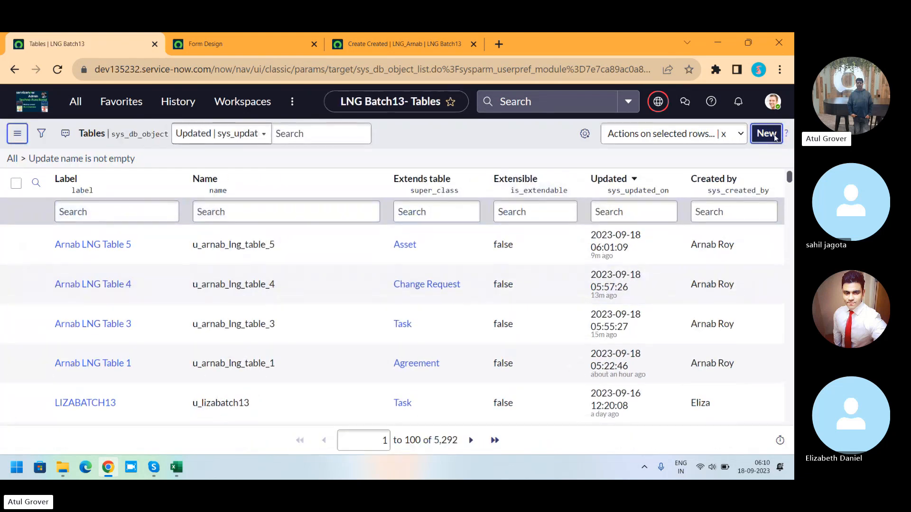
- Start a new table record labelled Admin_Tech_Func, leaving the Extends table field empty
left_click(771, 134)
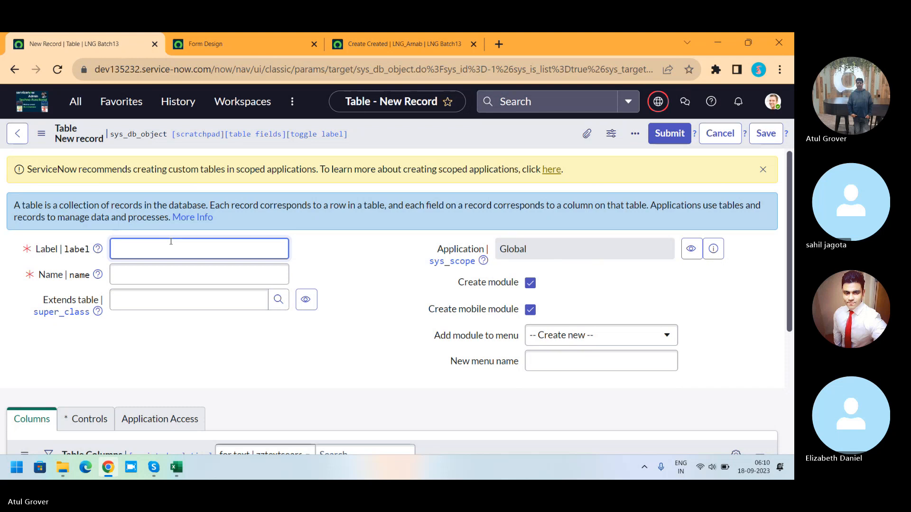
type("Admin_Tech")
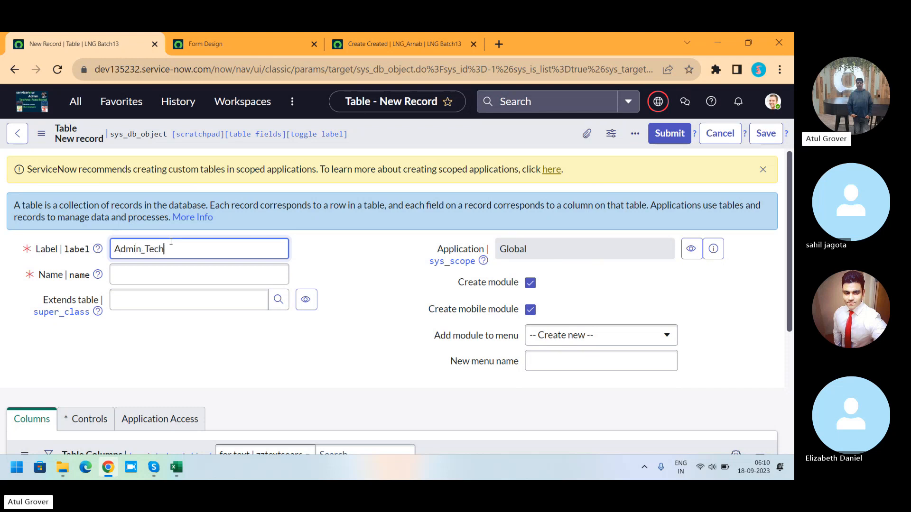
type("_Func")
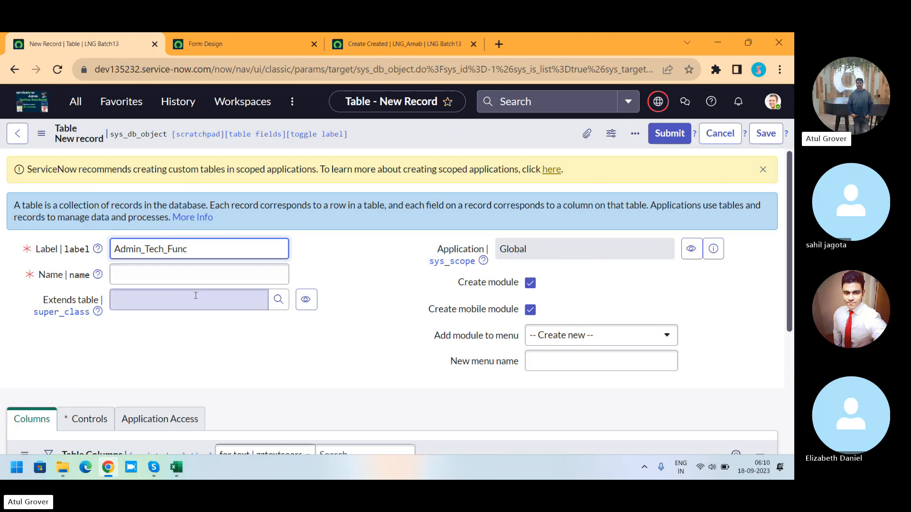
left_click(166, 300)
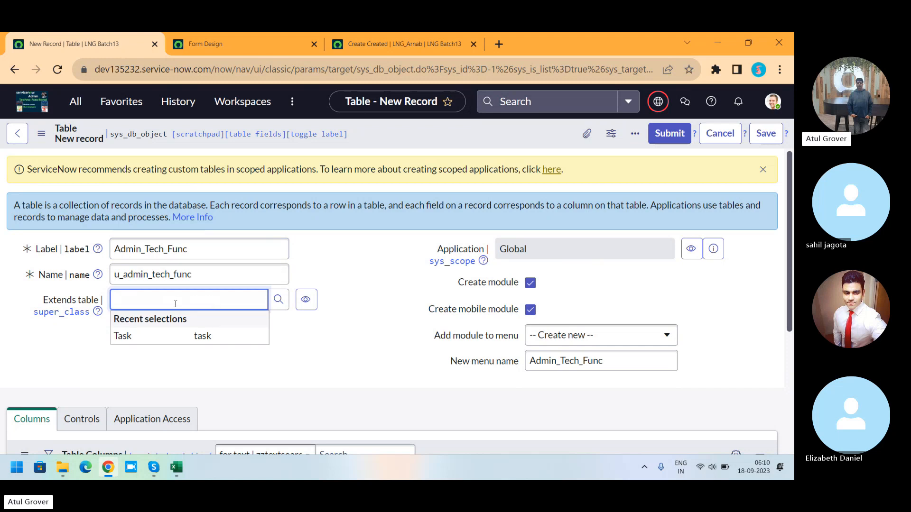
left_click(397, 298)
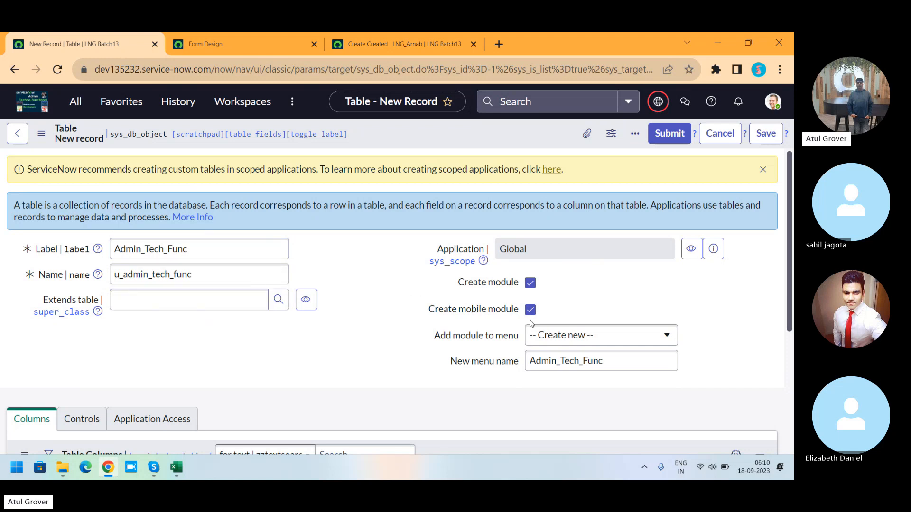
- Assign the new table's module to the Learn Grow Together menu and save the table record
left_click(561, 344)
type("LNG")
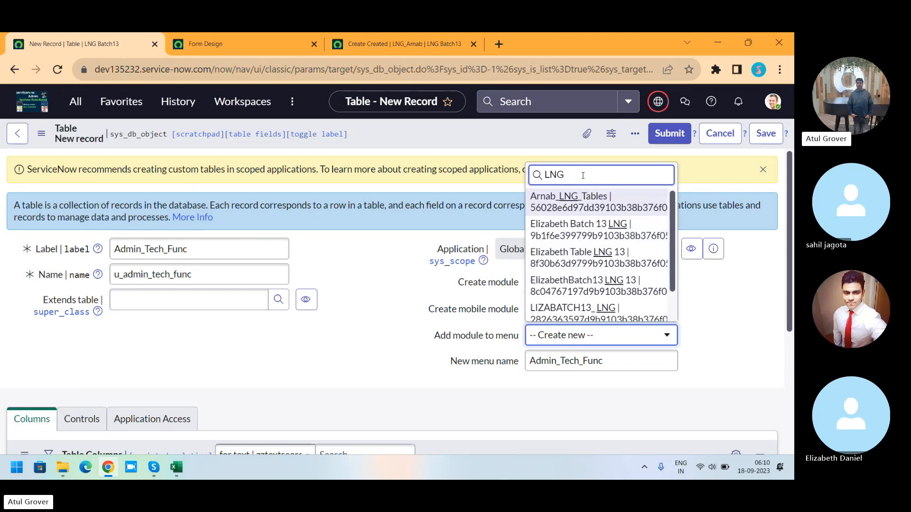
key("BackSpace")
key("BackSpace")
key("BackSpace")
type("Lear")
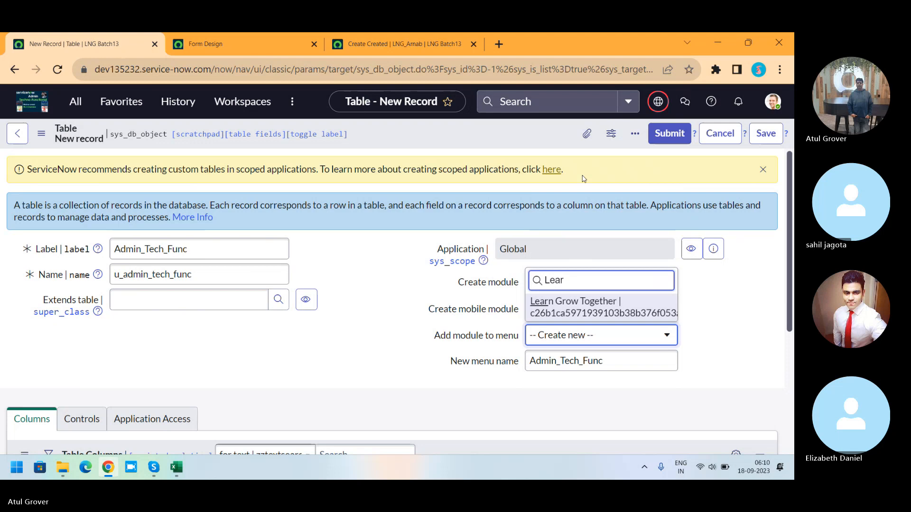
left_click(590, 304)
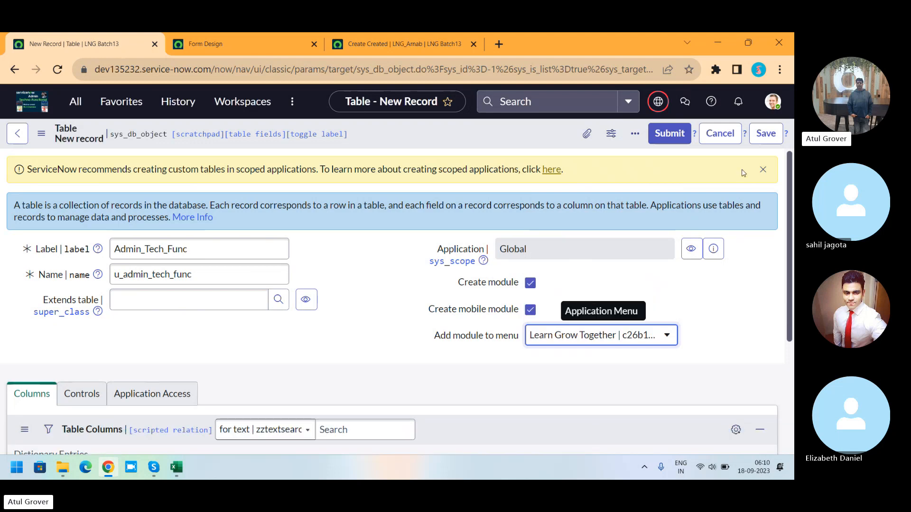
left_click(758, 135)
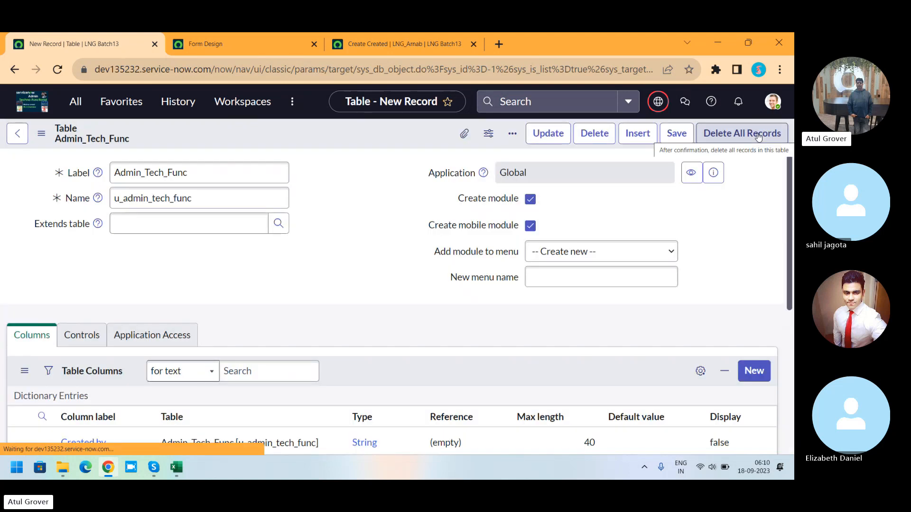
- Close the other browser tabs and open a new record form from the Admin_Tech_Funcs module under Learn Grow Together in a new tab
left_click(313, 44)
left_click(313, 44)
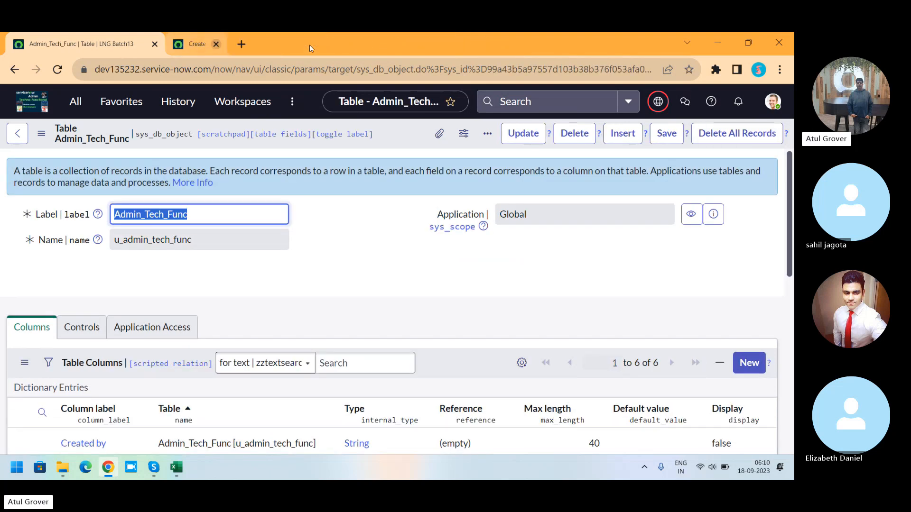
left_click(77, 109)
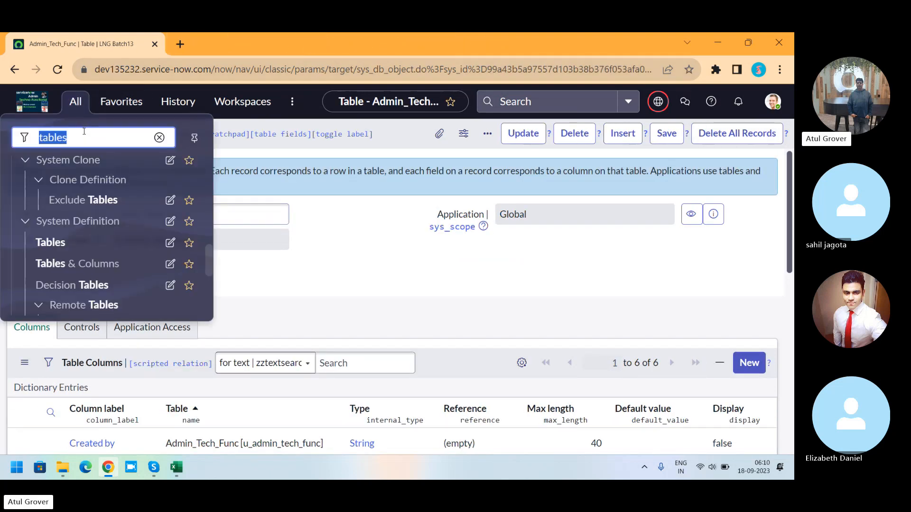
type("learn")
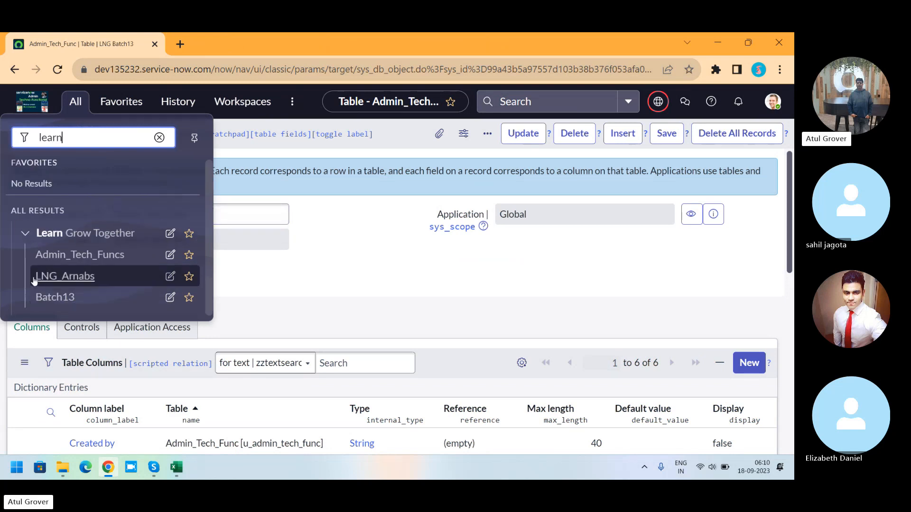
middle_click(90, 256)
left_click(242, 44)
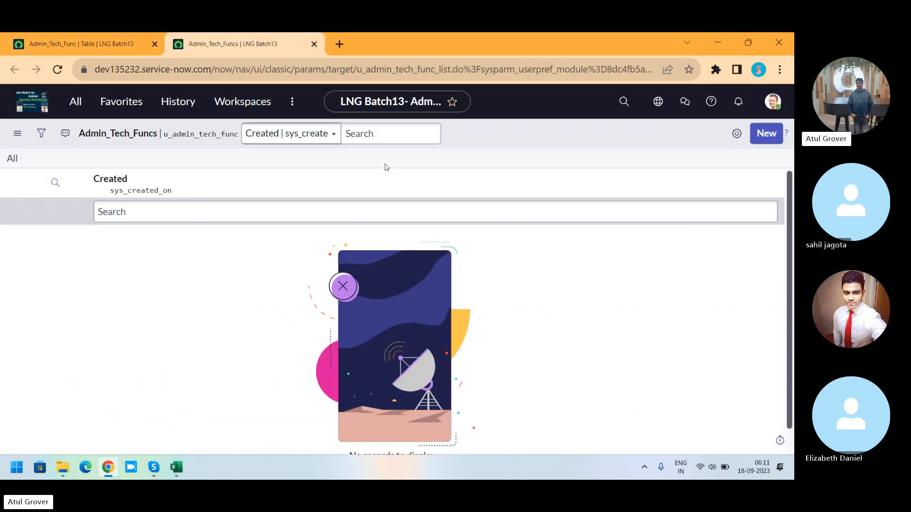
left_click(766, 134)
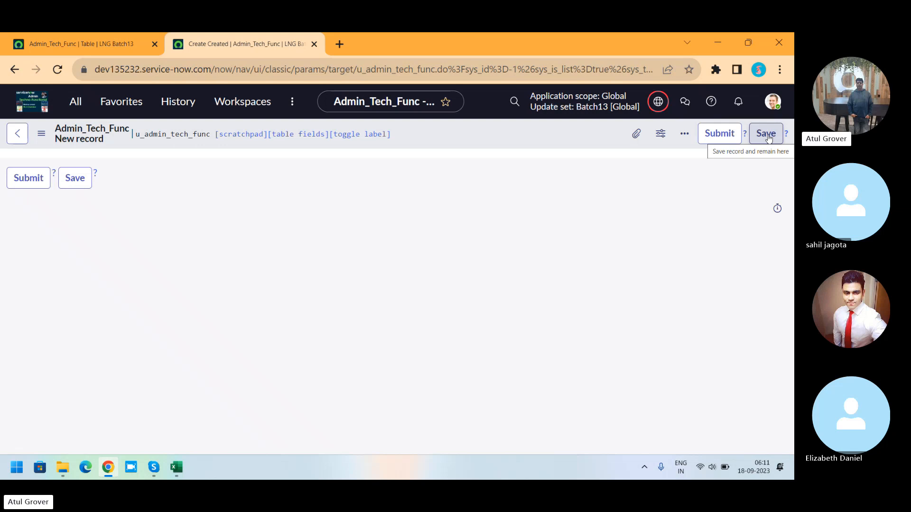
- Review the columns on the Admin_Tech_Func table record down to its Related Links
left_click(112, 50)
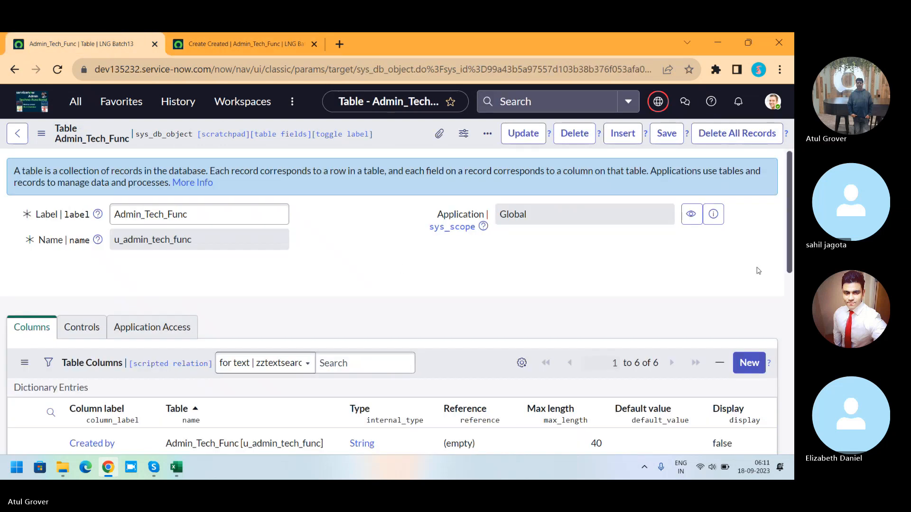
left_click_drag(789, 231, 795, 377)
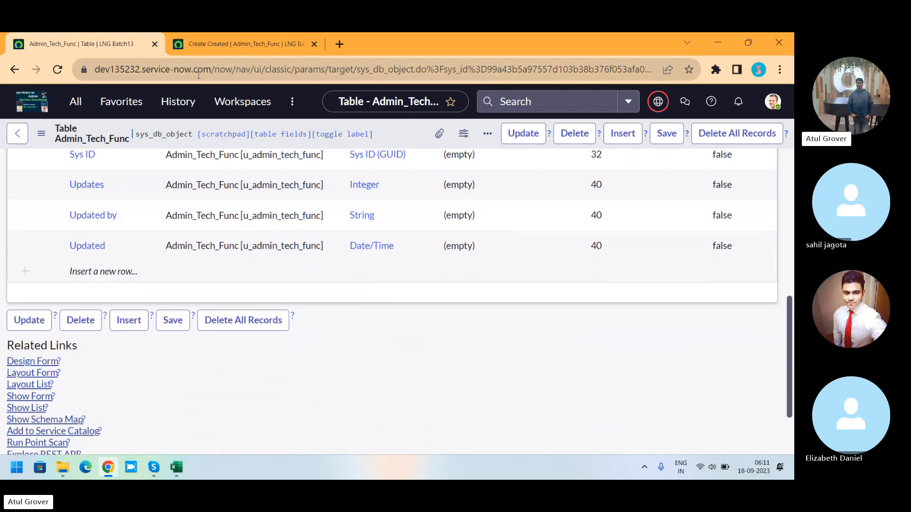
mouse_move(300, 40)
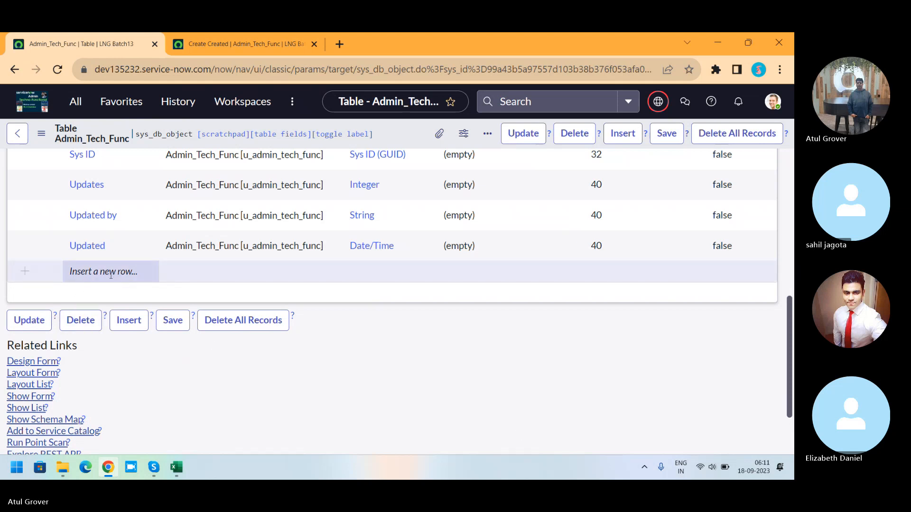
- Open Form Design from the Admin_Tech_Func new record form and set the form section to a 2 Column layout
left_click(226, 43)
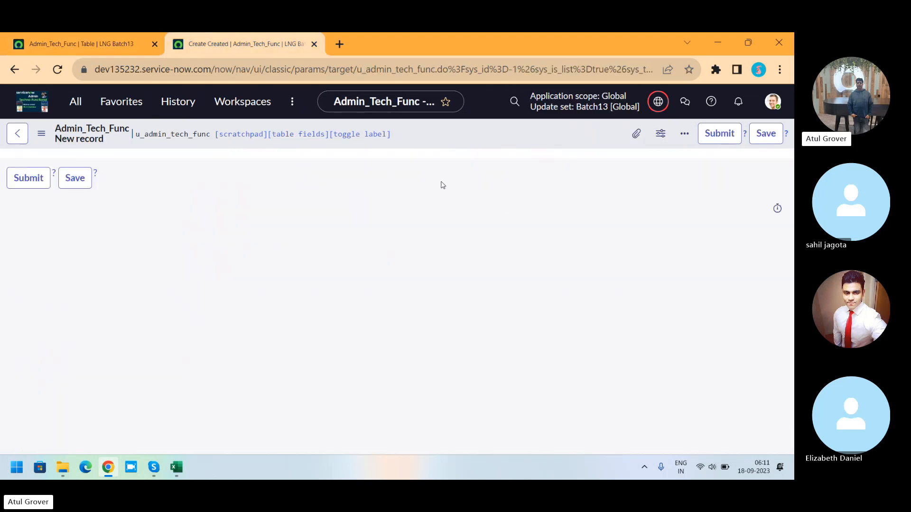
right_click(420, 137)
mouse_move(470, 163)
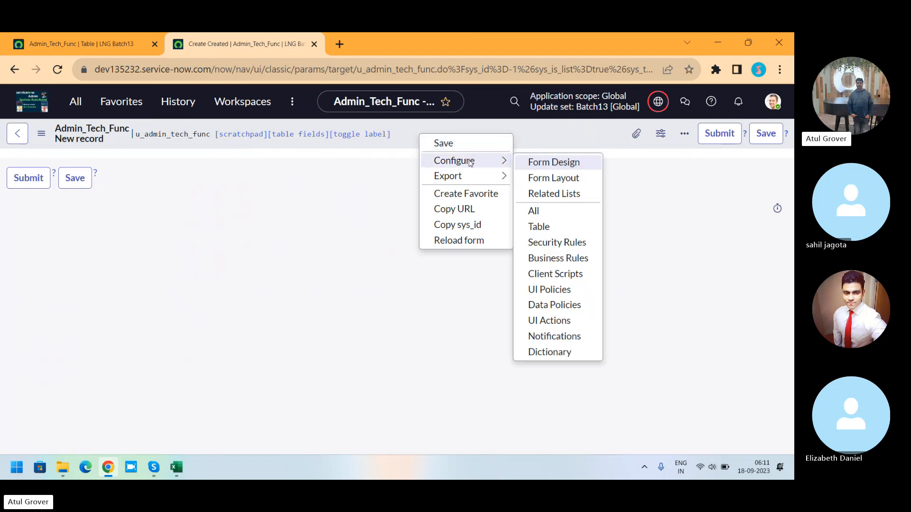
left_click(545, 164)
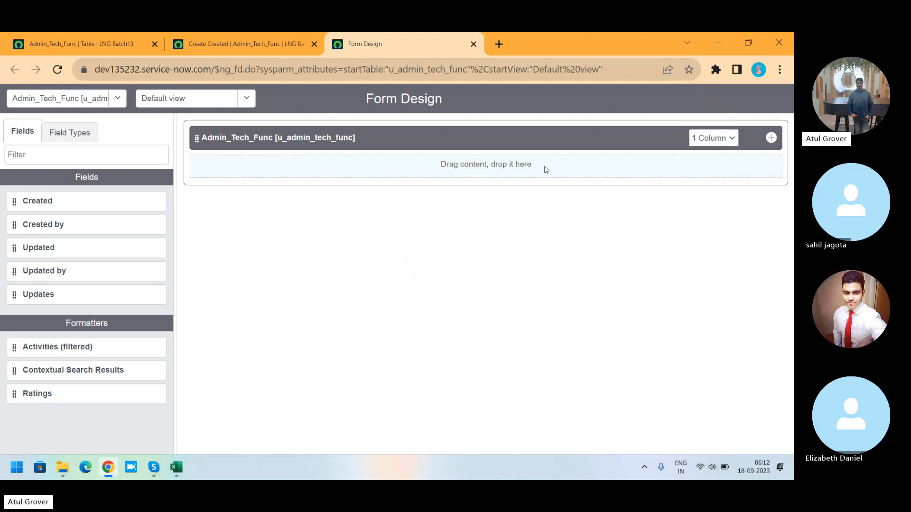
left_click(710, 138)
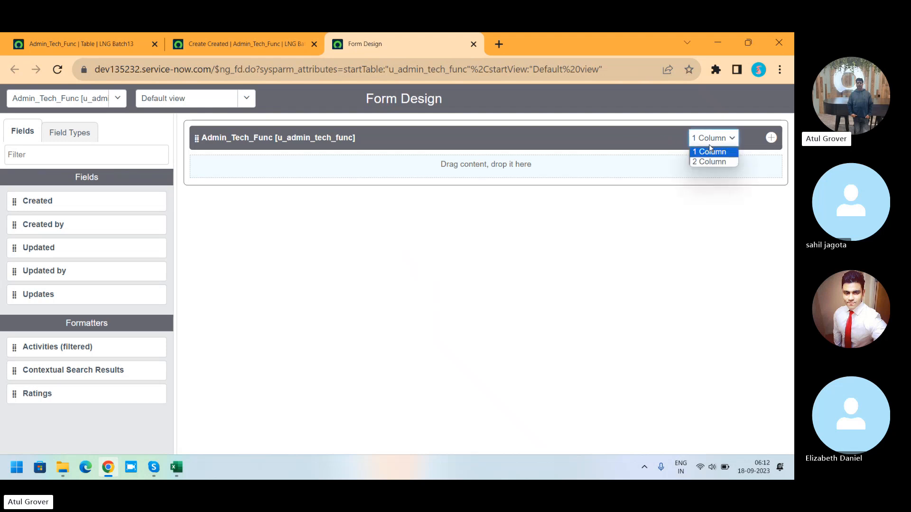
left_click(696, 163)
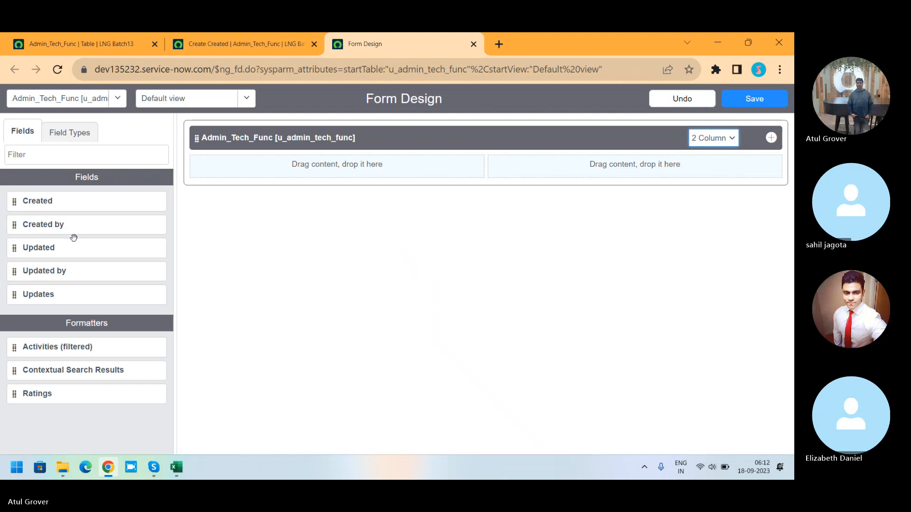
- Place Created and Created by in the section's first column, and Updated and Updated by in its second column
left_click(67, 136)
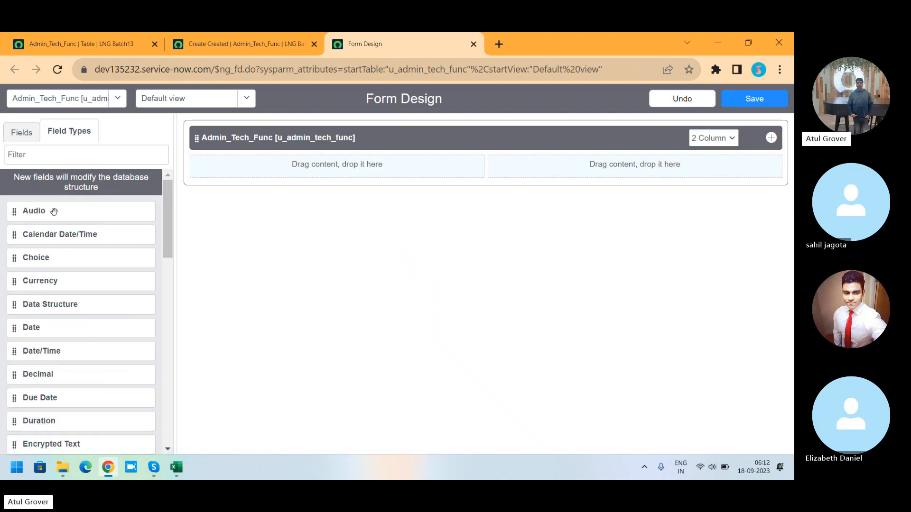
left_click(24, 131)
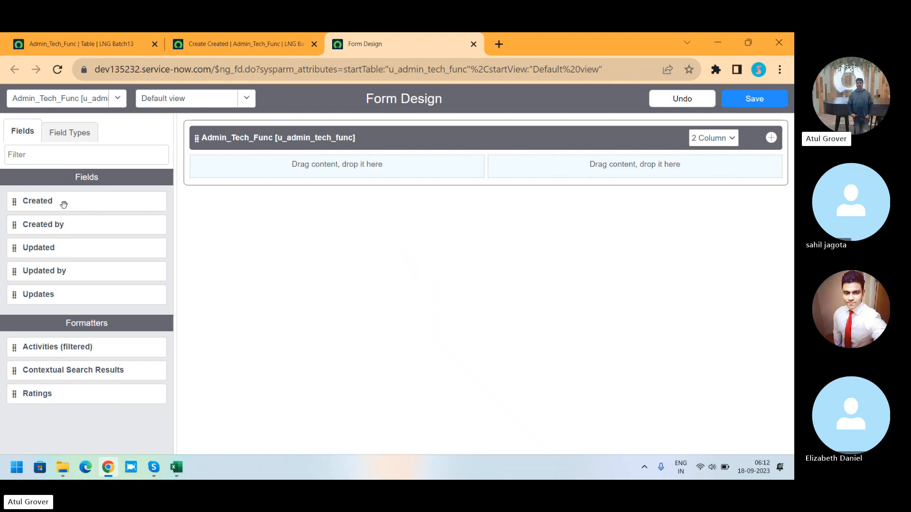
left_click_drag(64, 204, 292, 173)
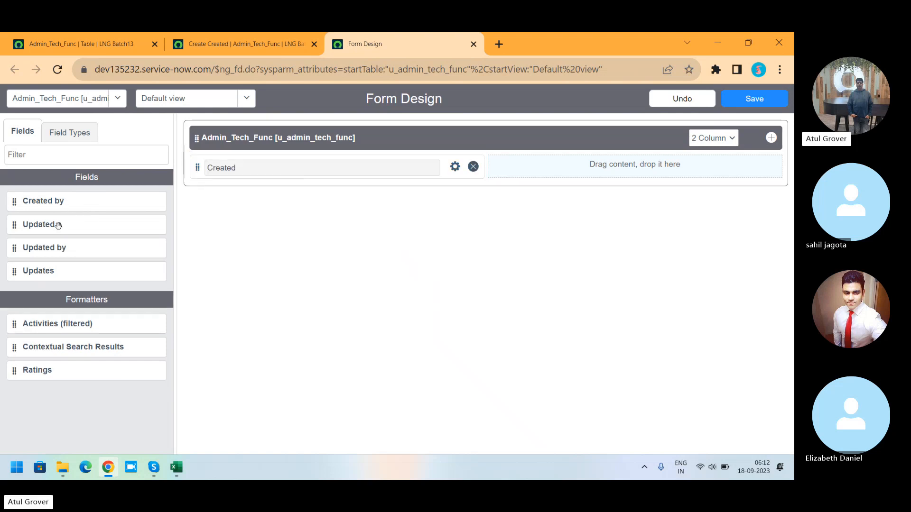
left_click_drag(38, 232, 530, 177)
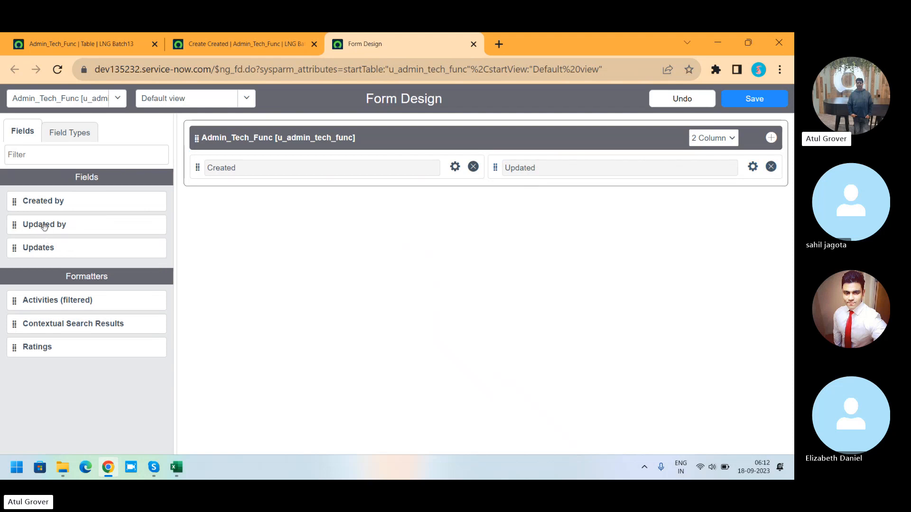
left_click_drag(44, 226, 534, 200)
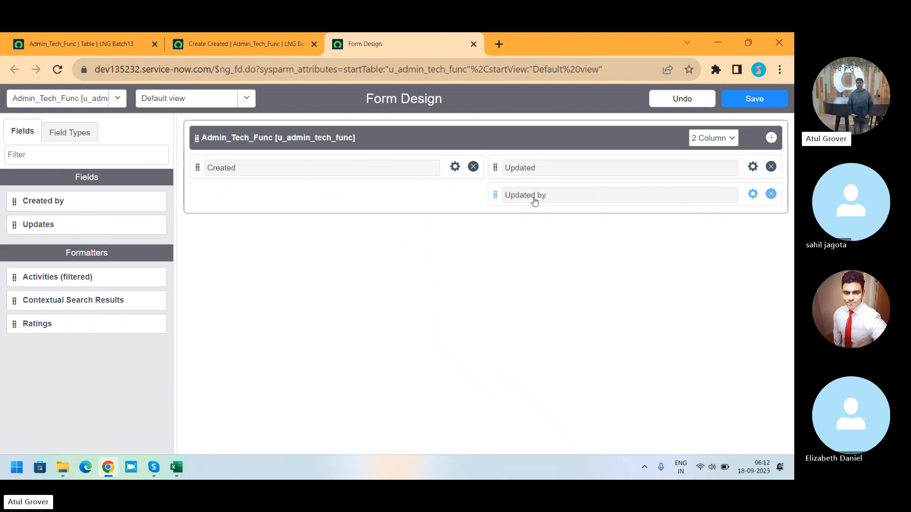
left_click_drag(41, 201, 234, 199)
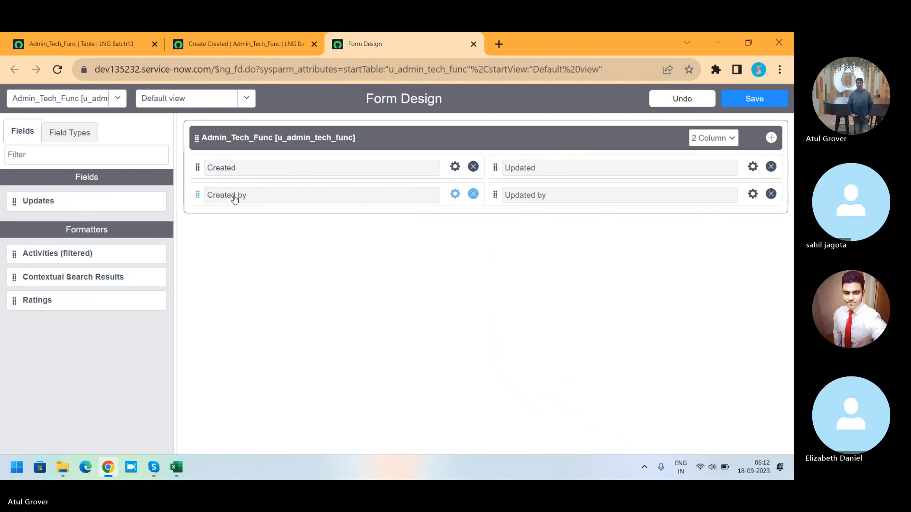
- Rename the Admin_Tech_Func form section to Welcome and add a new section below it
left_click(329, 137)
key("ctrl+a")
key("BackSpace")
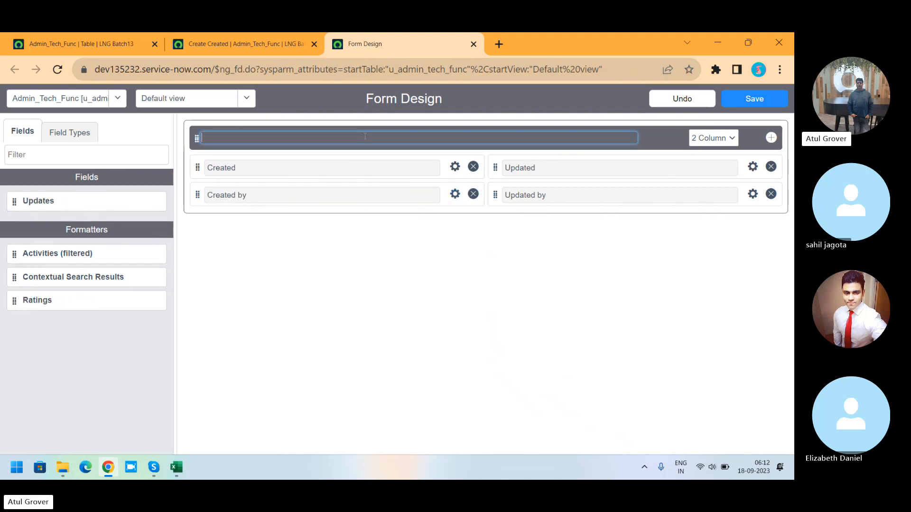
type("Welcome")
left_click(552, 247)
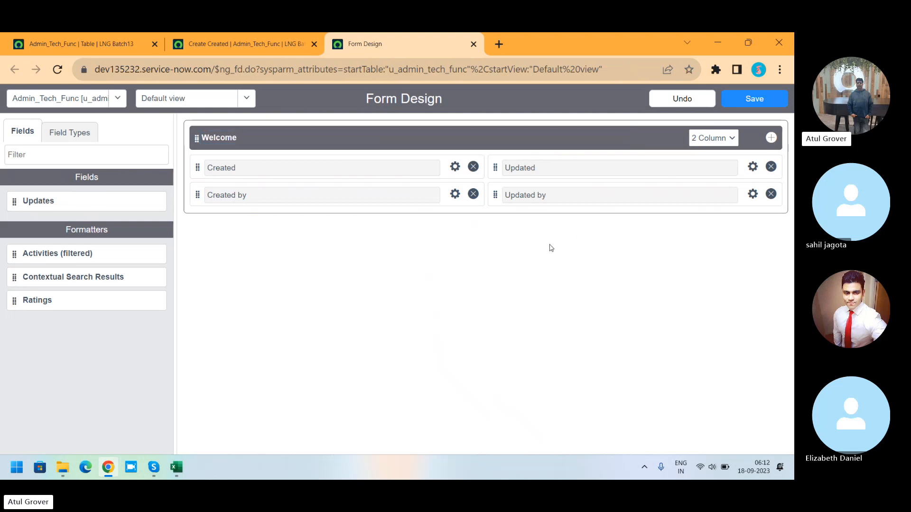
left_click(771, 138)
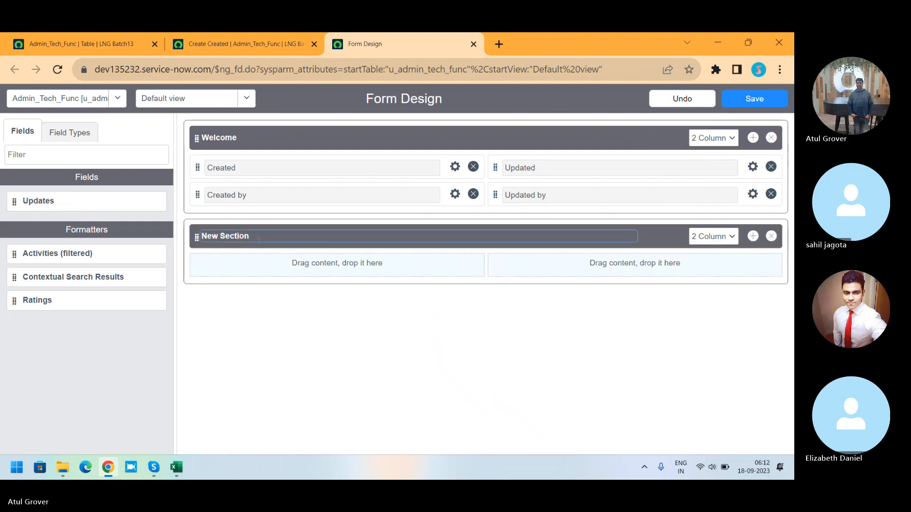
key("ctrl+h")
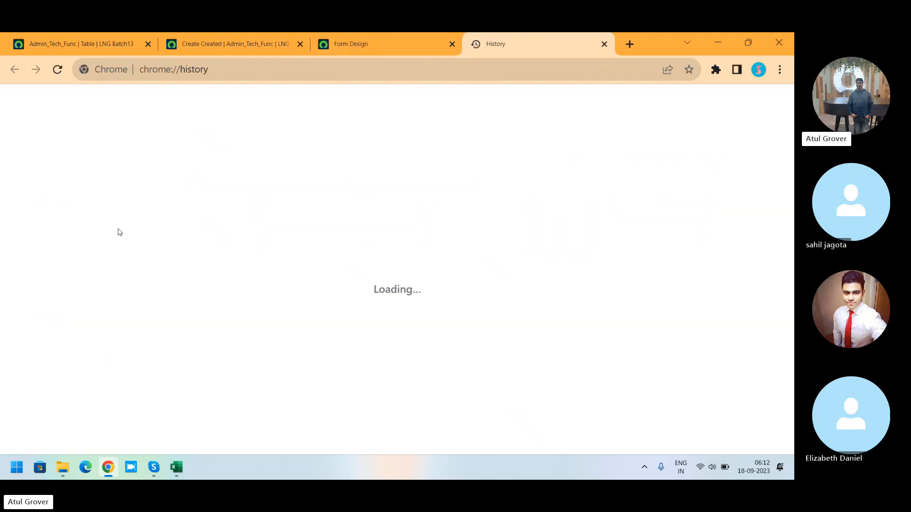
type("l")
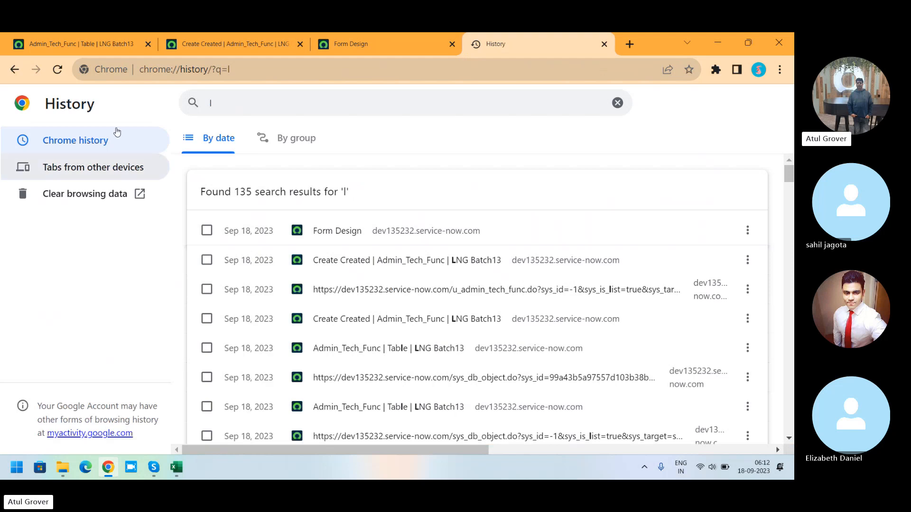
left_click(604, 43)
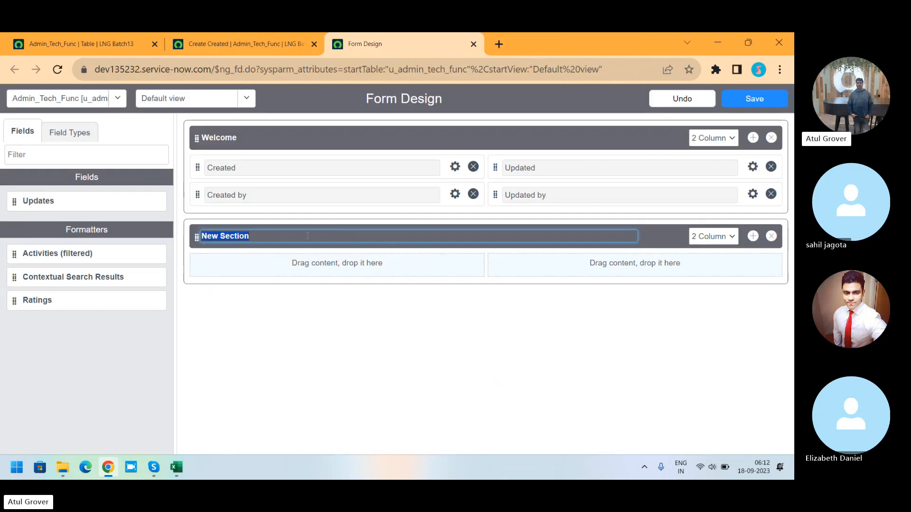
- Name the new section below Welcome "Hello"
type("Hello")
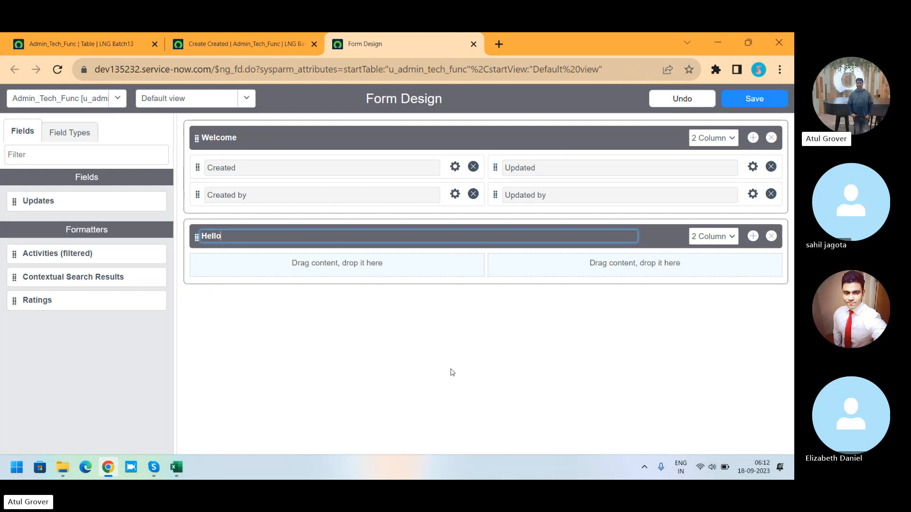
left_click(405, 352)
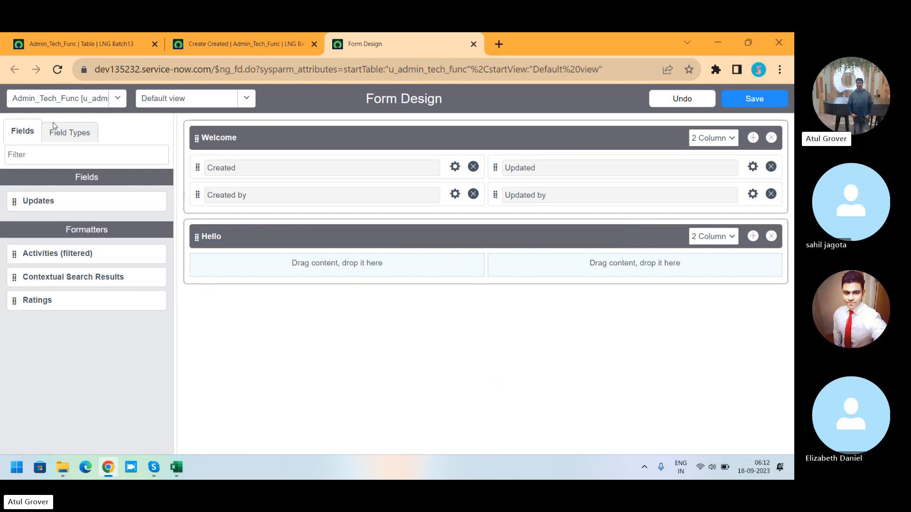
- Add a Calendar Date/Time field to the first column of the Hello section and label it Date of Birth
left_click(69, 134)
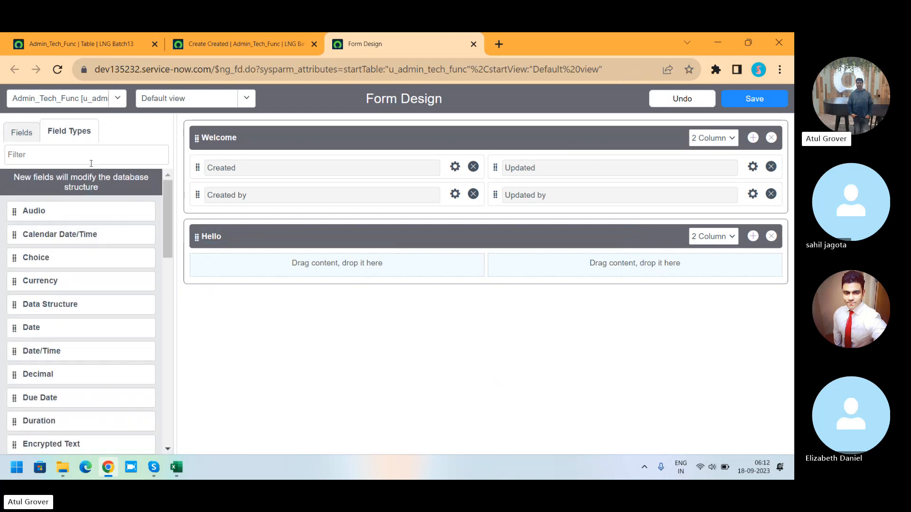
left_click_drag(62, 233, 252, 263)
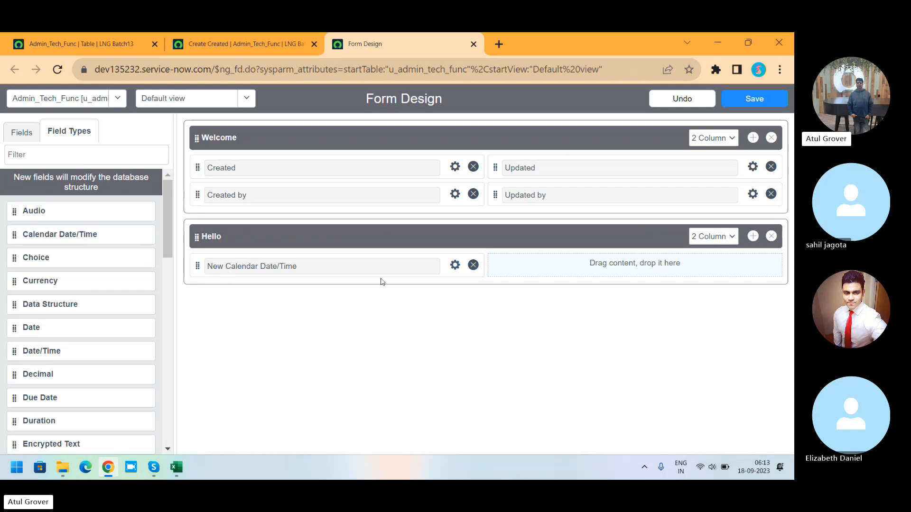
left_click(454, 267)
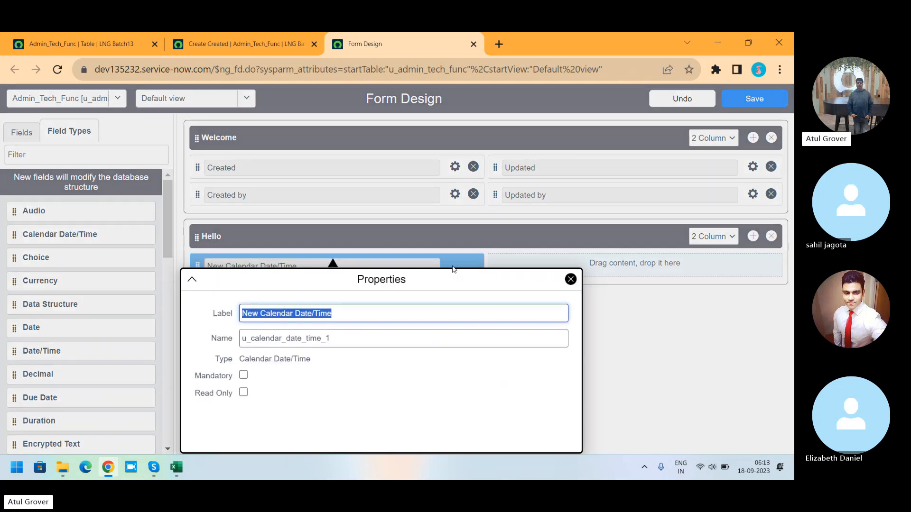
type("Date of Bi")
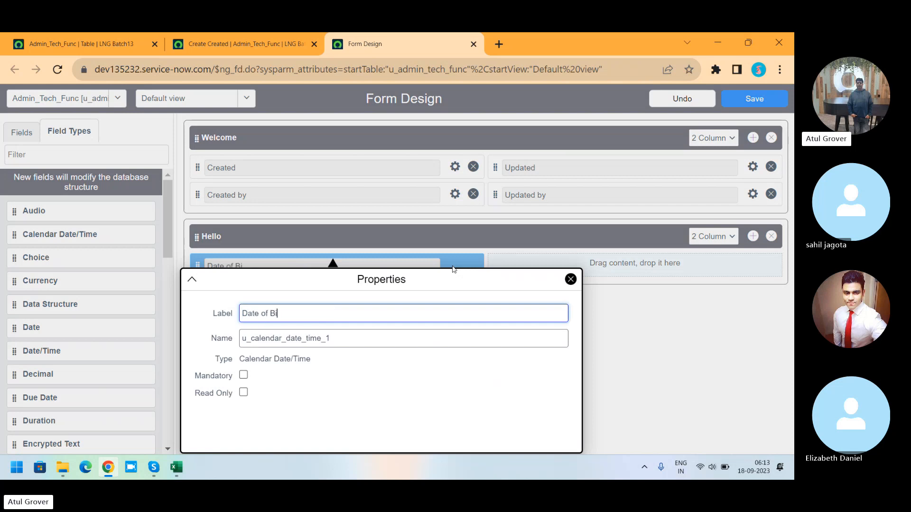
type("rth")
key("Tab")
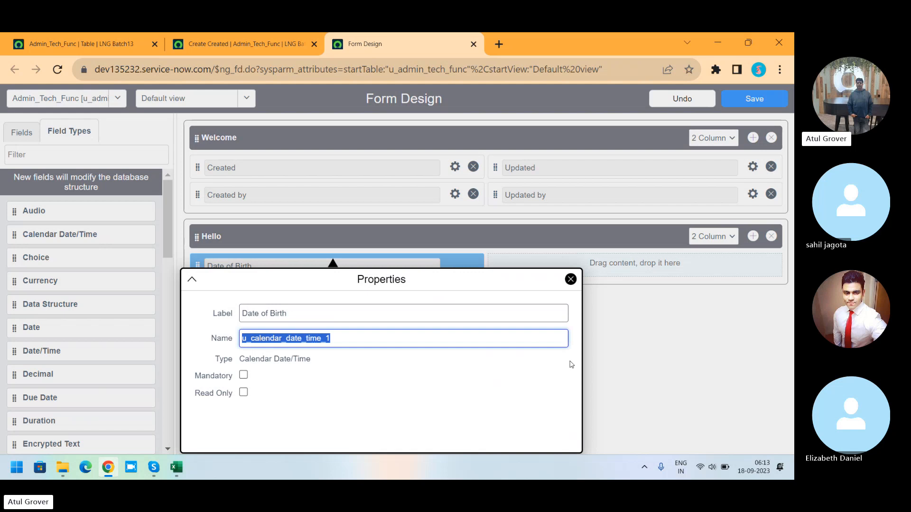
- Make the Date of Birth field mandatory and set its name to u_DOB
left_click(243, 376)
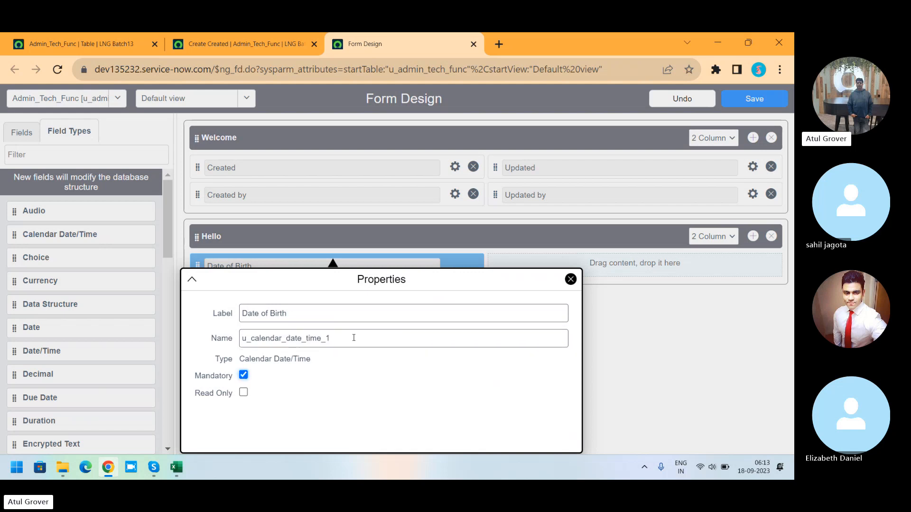
double_click(306, 338)
type("u")
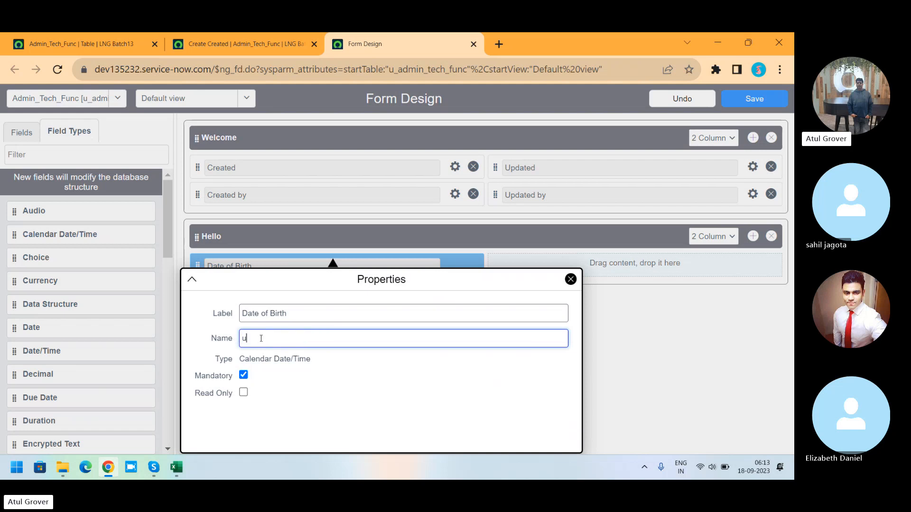
type("_DOB")
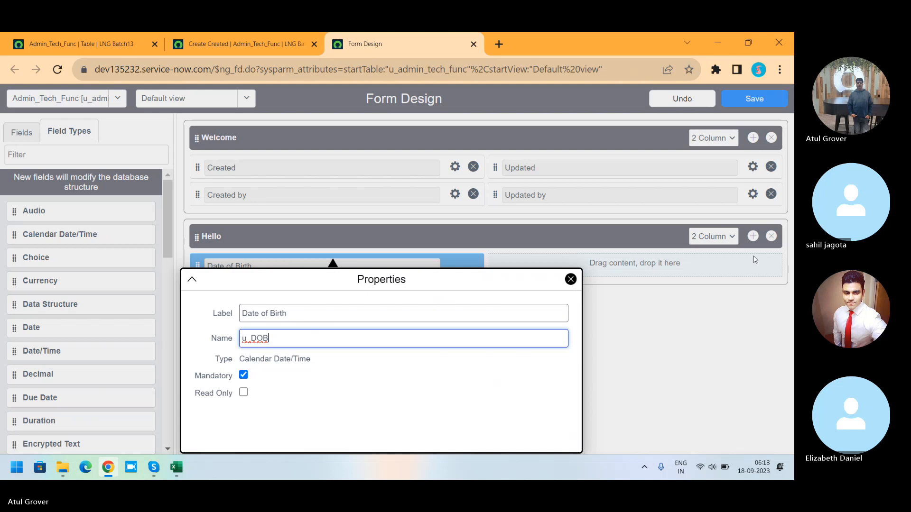
left_click(575, 280)
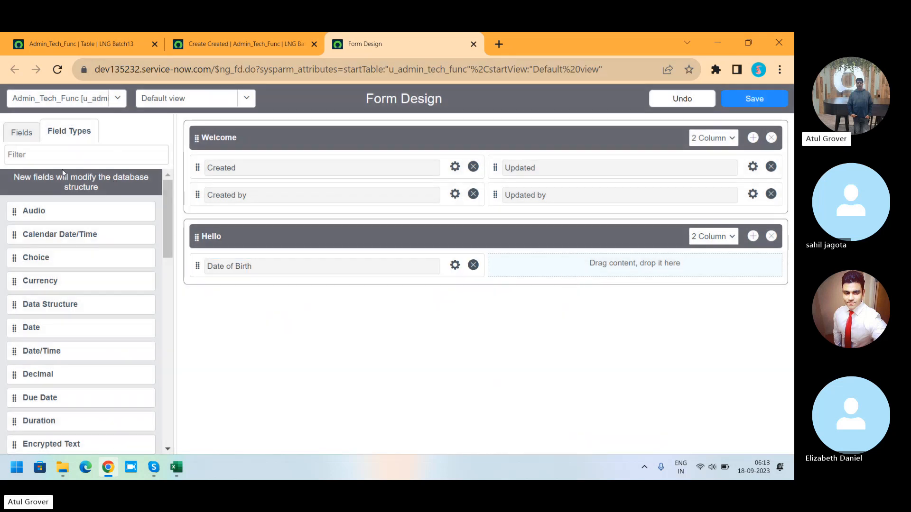
- Add a String field to the second column of the Hello section and label it Name
left_click(55, 156)
type("stri")
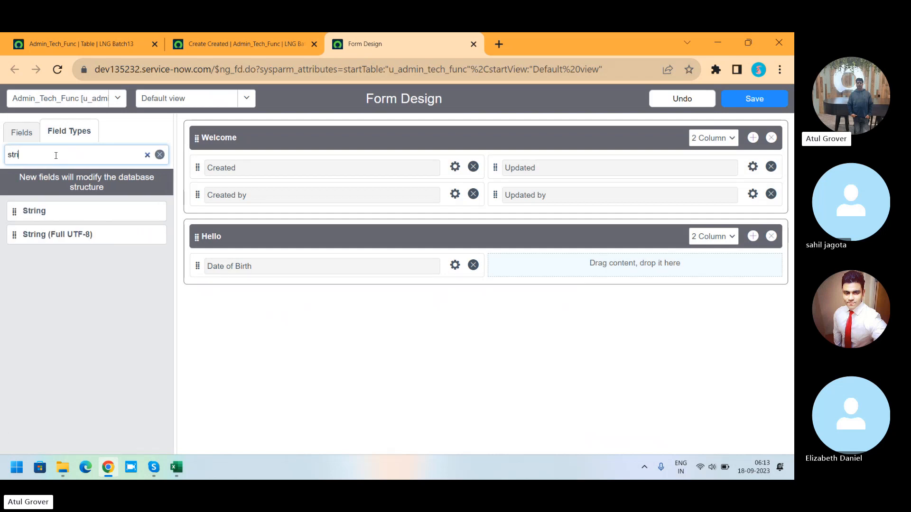
left_click_drag(14, 211, 506, 265)
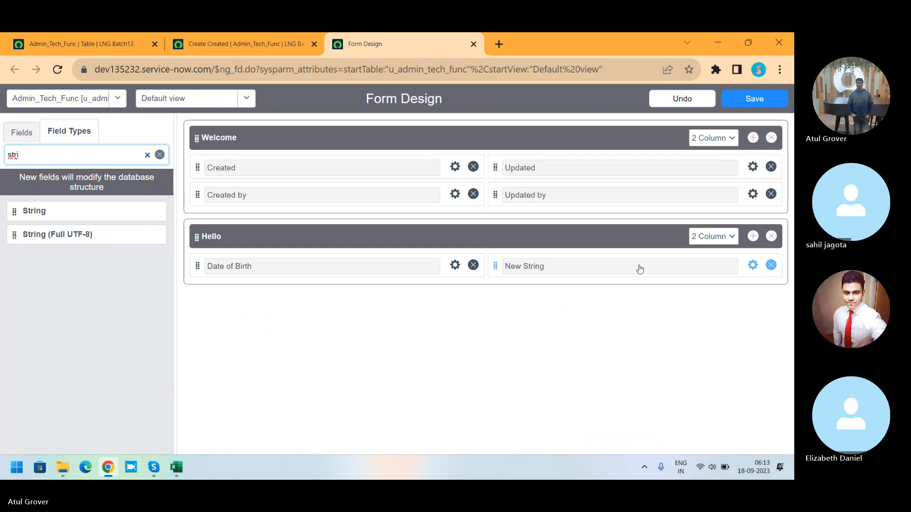
left_click(752, 266)
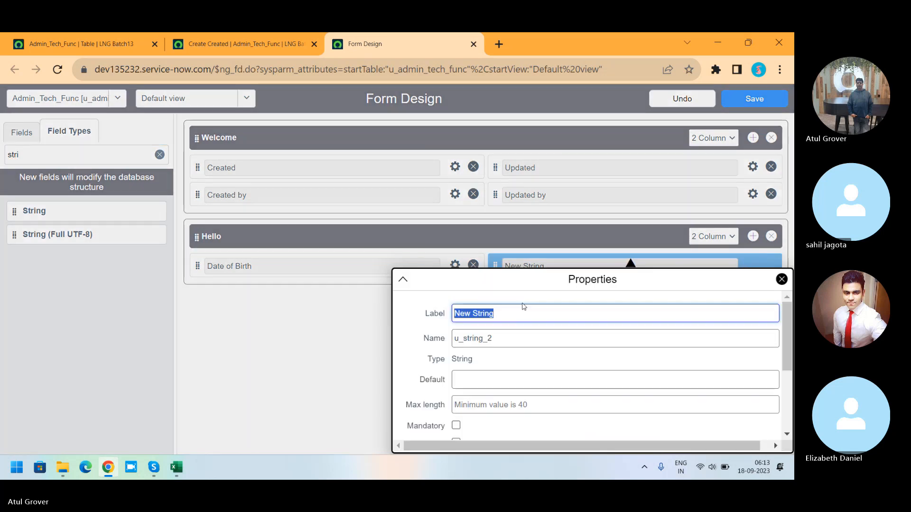
type("Name")
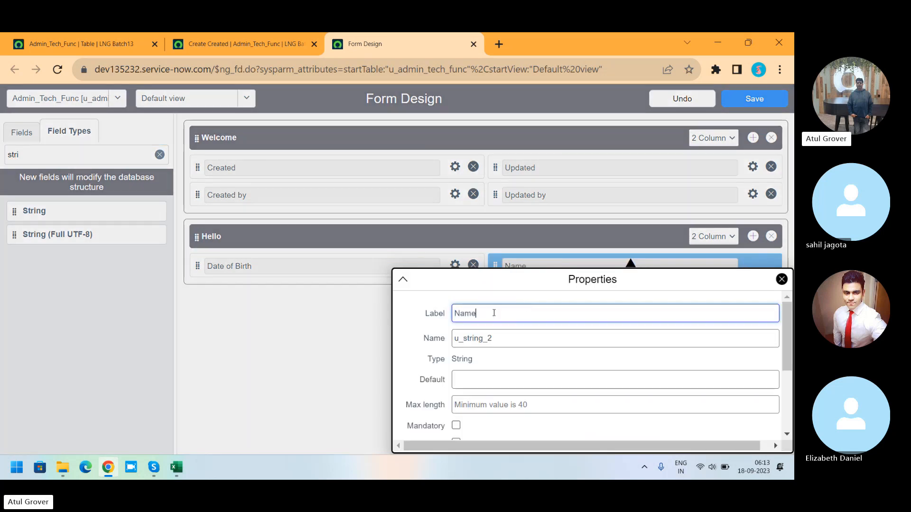
- Set the new String field's name to u_name and make the field mandatory
key("Tab")
type("u_")
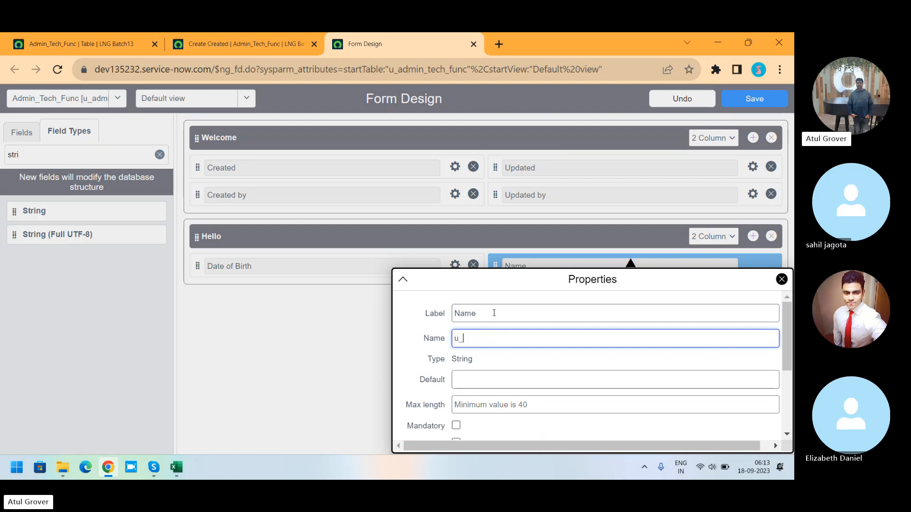
type("naeme")
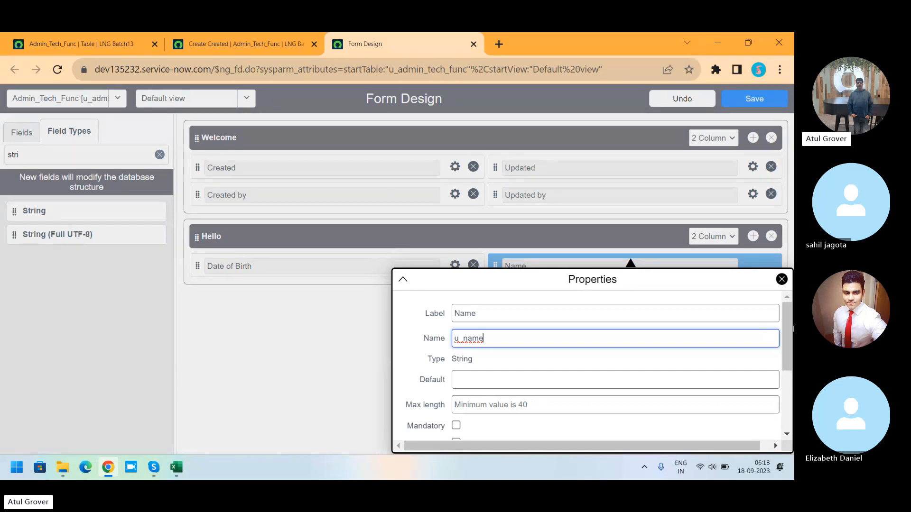
scroll(792, 328, "down", 3)
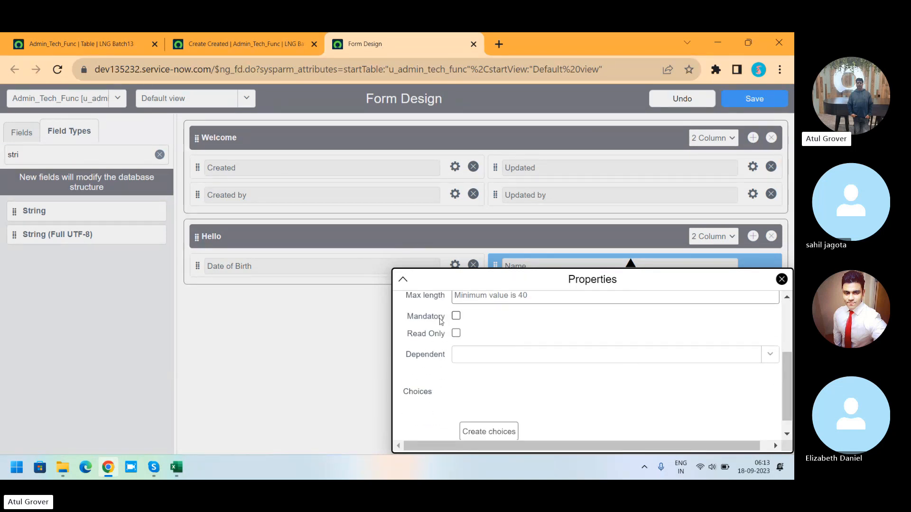
left_click(456, 316)
left_click(778, 281)
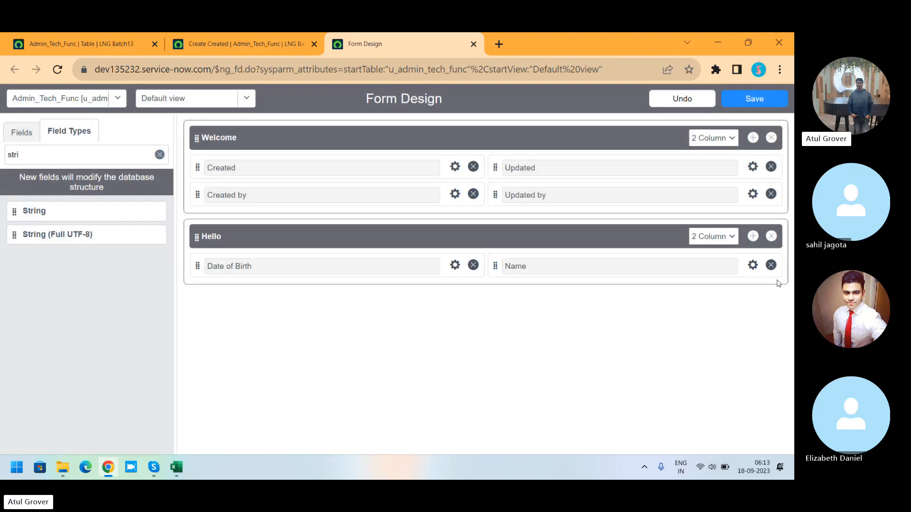
left_click(751, 267)
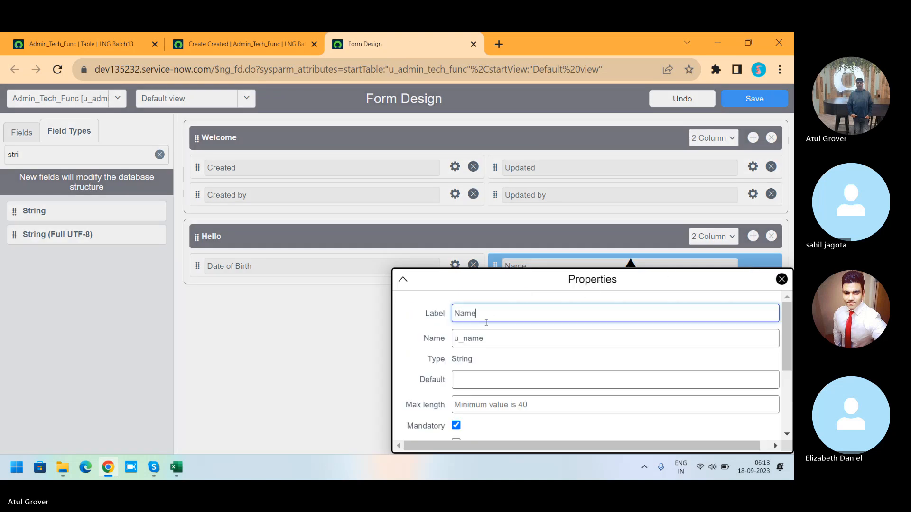
key("XF86AudioRaiseVolume")
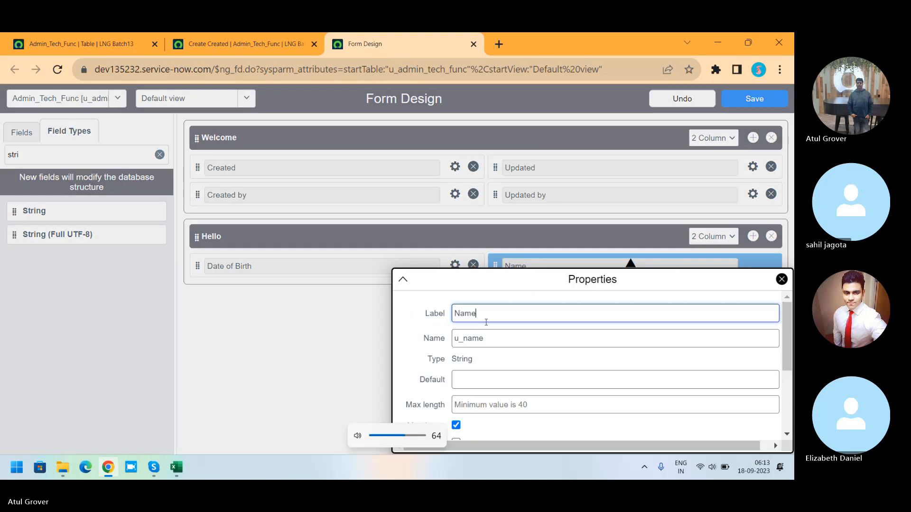
key("XF86AudioRaiseVolume")
key("XF86AudioRaiseVolume")
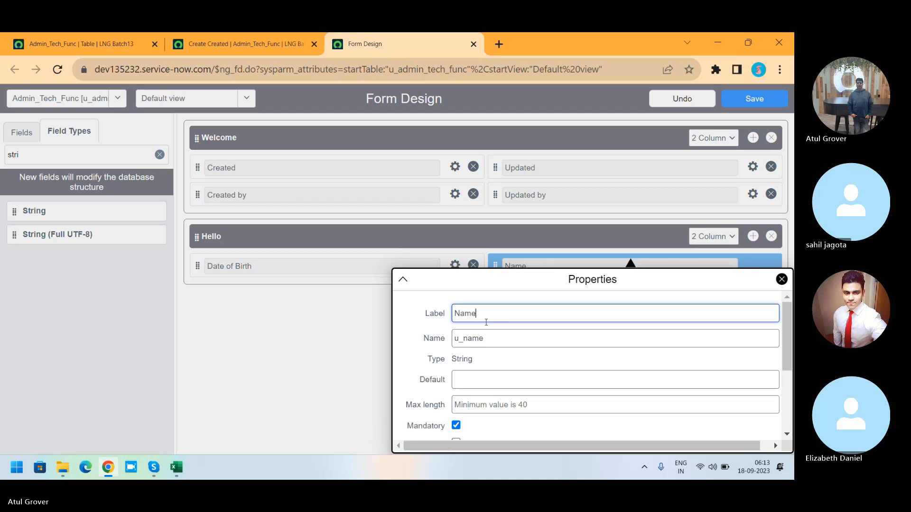
key("XF86AudioRaiseVolume")
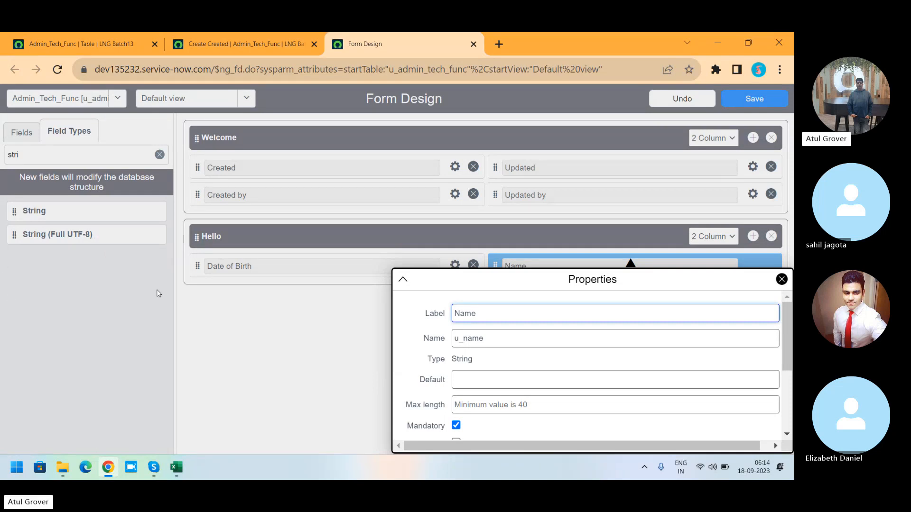
left_click(308, 311)
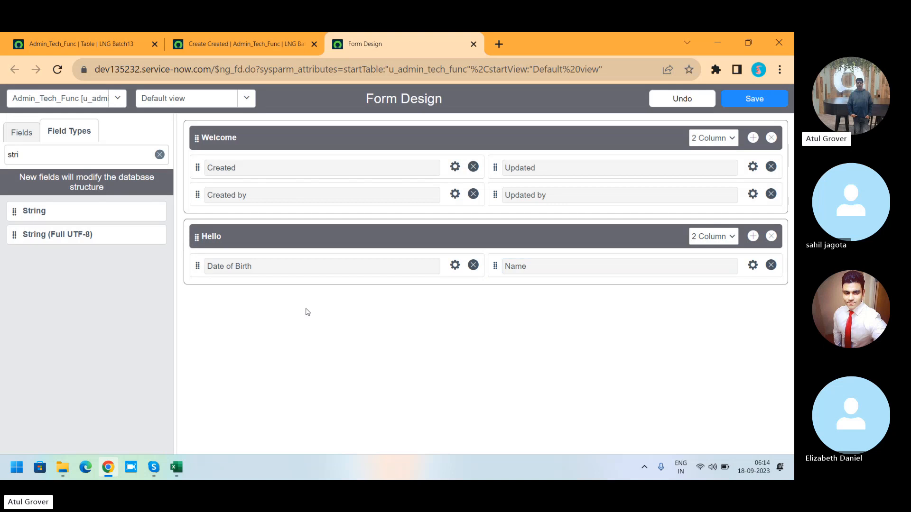
- Add a Choice field below Date of Birth in the Hello section with the label Gender and the name u_Gender
left_click_drag(42, 157, 2, 150)
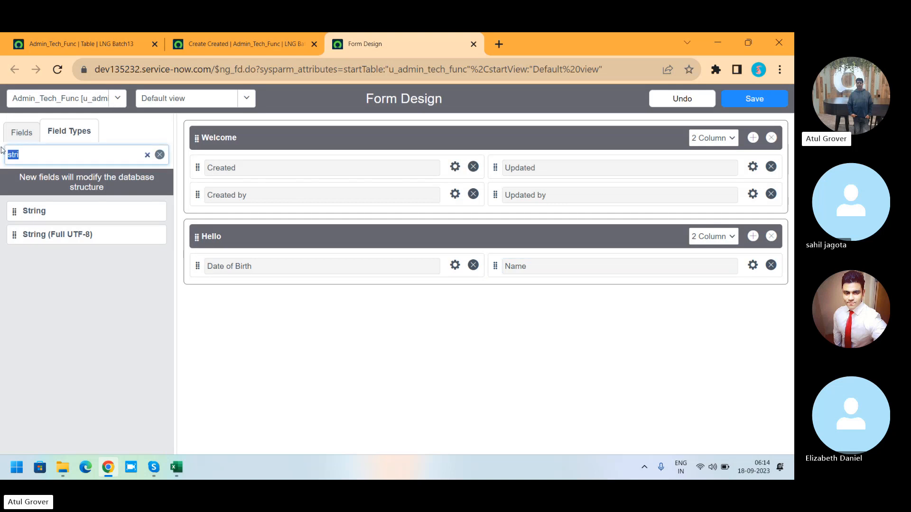
type("choice")
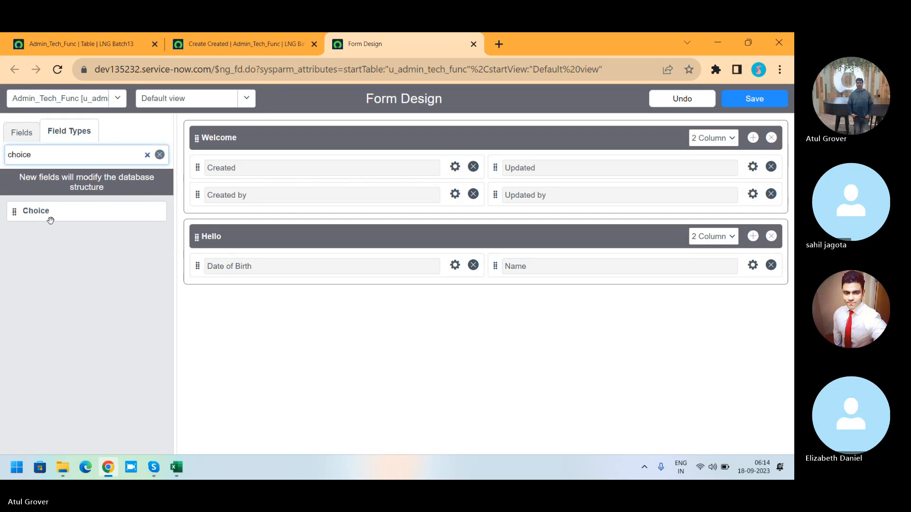
left_click_drag(36, 211, 229, 293)
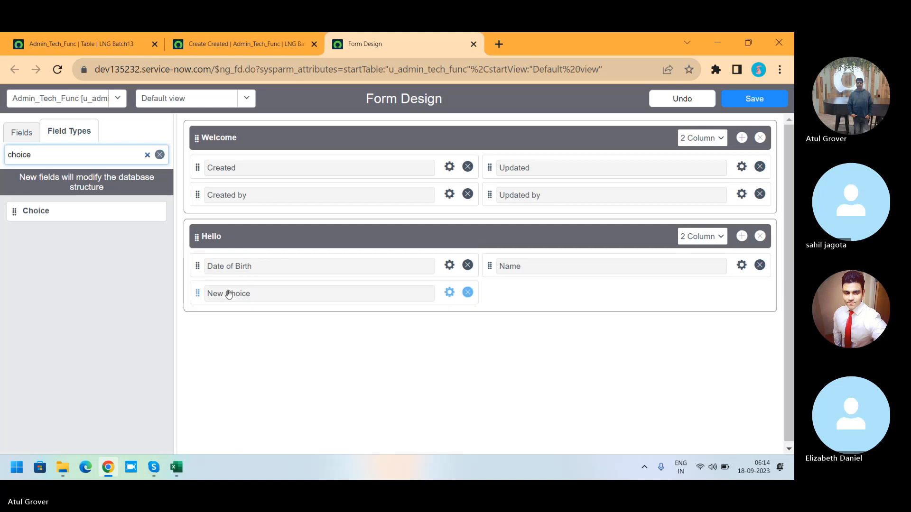
left_click(449, 292)
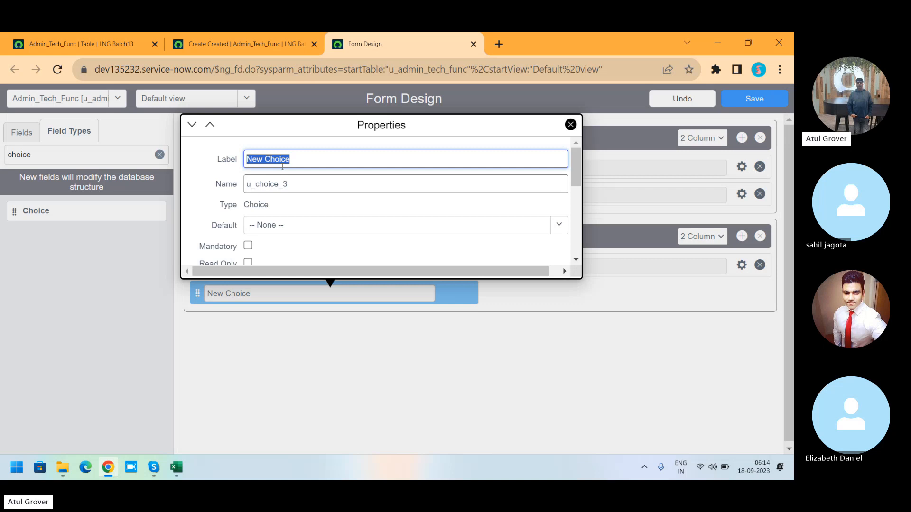
type("Gender")
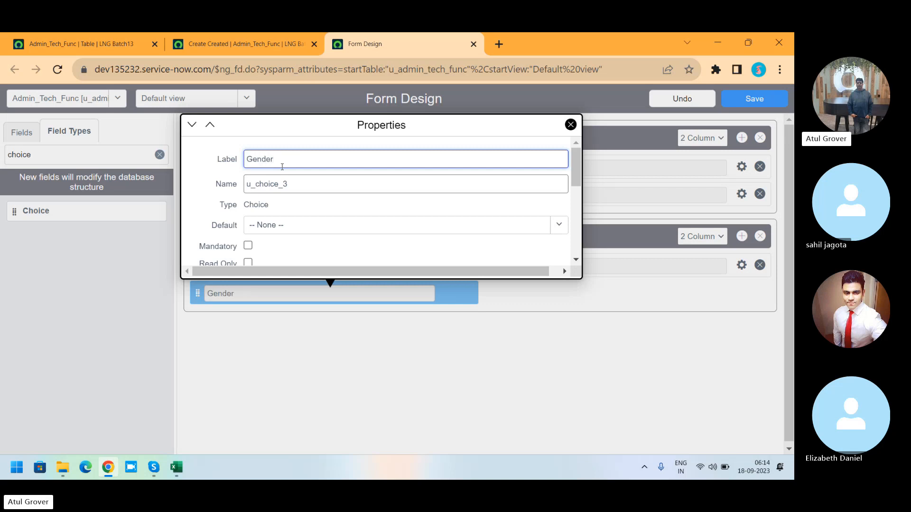
key("Tab")
type("u_Gender")
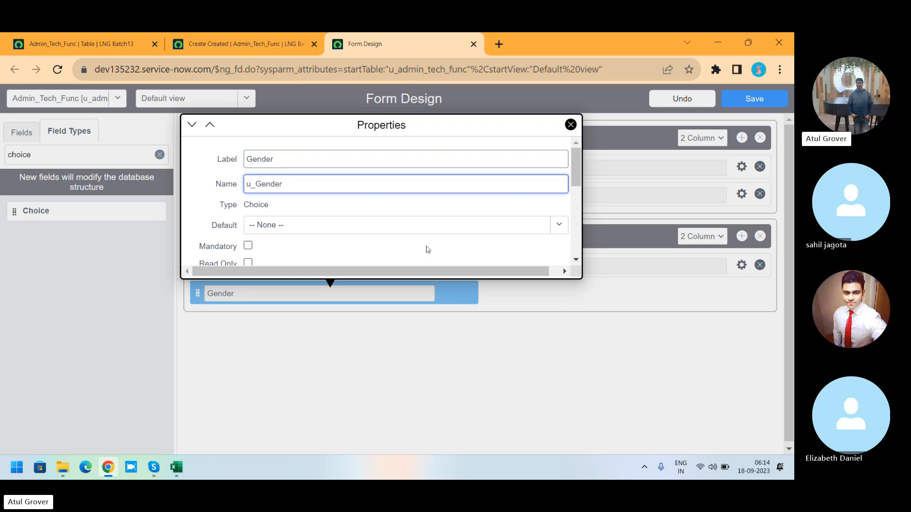
- Make the Gender field mandatory and set its choice type to Dropdown without none
left_click_drag(573, 169, 579, 190)
left_click(248, 181)
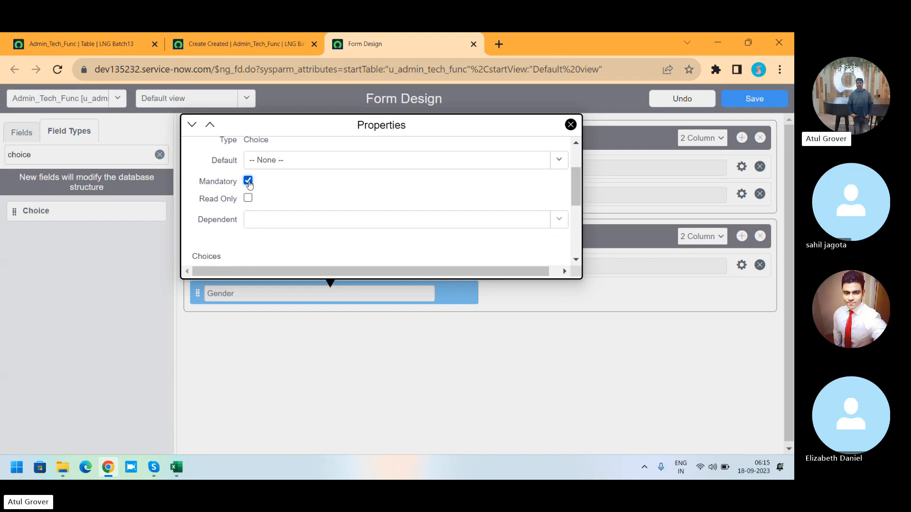
left_click_drag(577, 179, 572, 212)
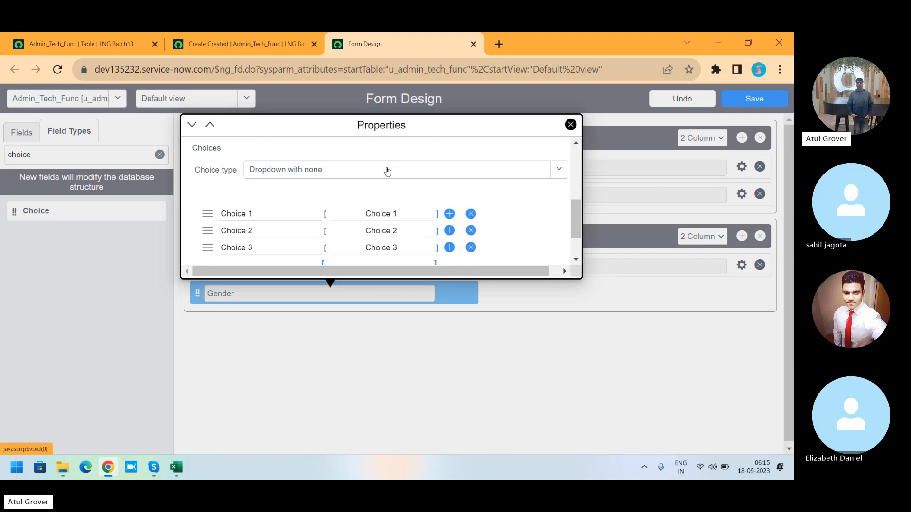
left_click(388, 171)
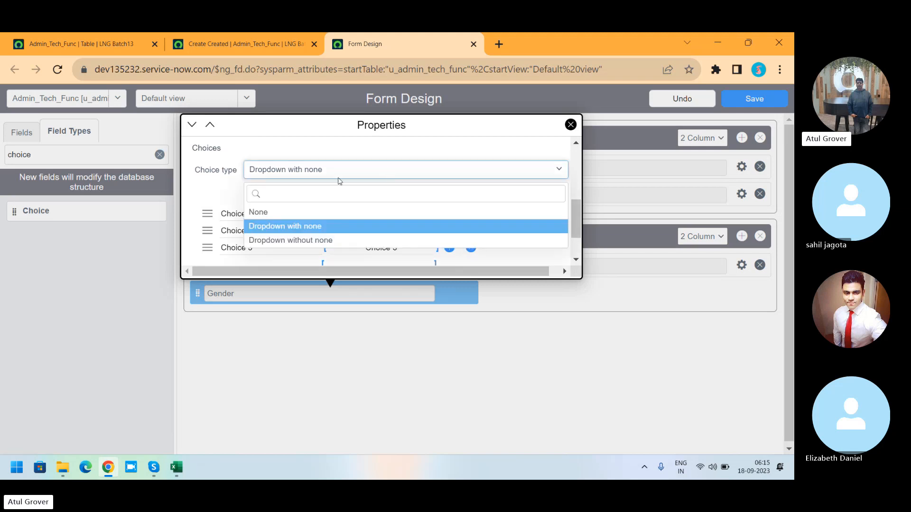
left_click(326, 240)
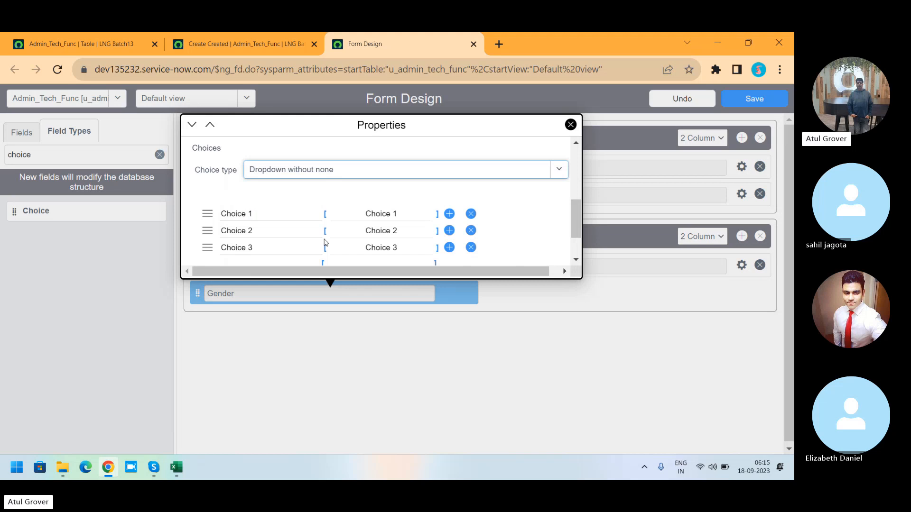
- Rename the first choice of the Gender field to Male
left_click(282, 213)
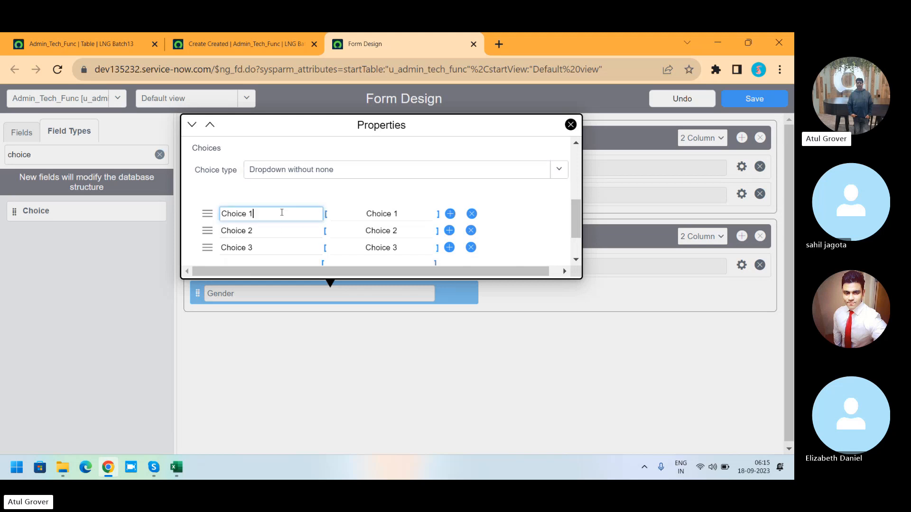
key("BackSpace")
key("BackSpace")
key("BackSpace")
key("BackSpace")
key("BackSpace")
key("BackSpace")
key("BackSpace")
key("BackSpace")
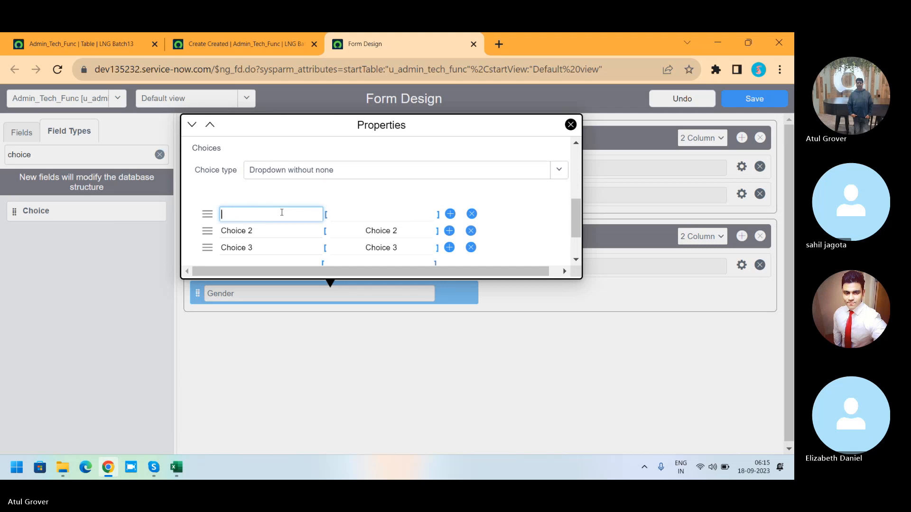
type("Male")
key("Tab")
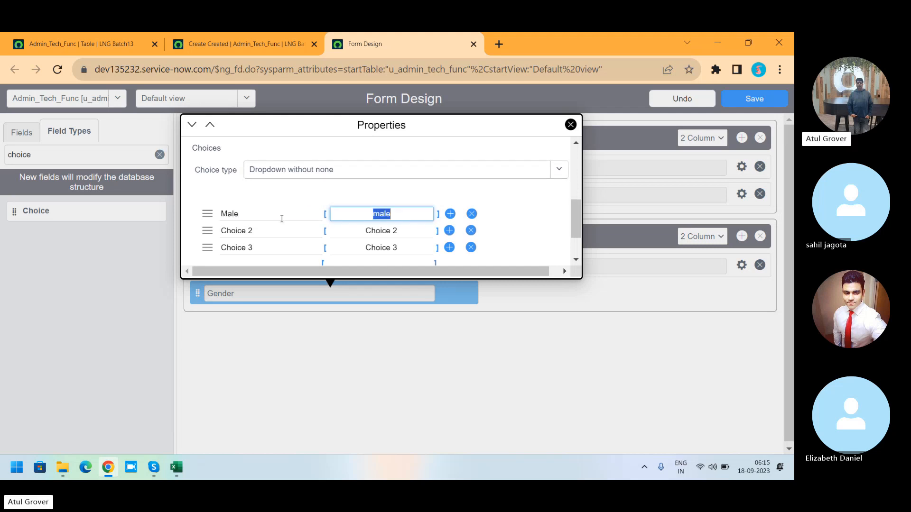
- Rename the second choice of the Gender field to Female
left_click(275, 233)
key("ctrl+a")
key("BackSpace")
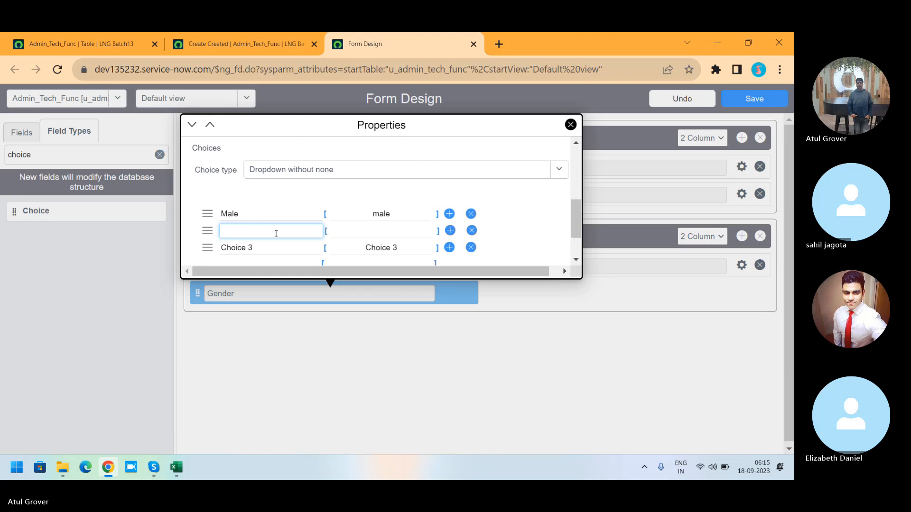
type("F")
key("BackSpace")
type("Female")
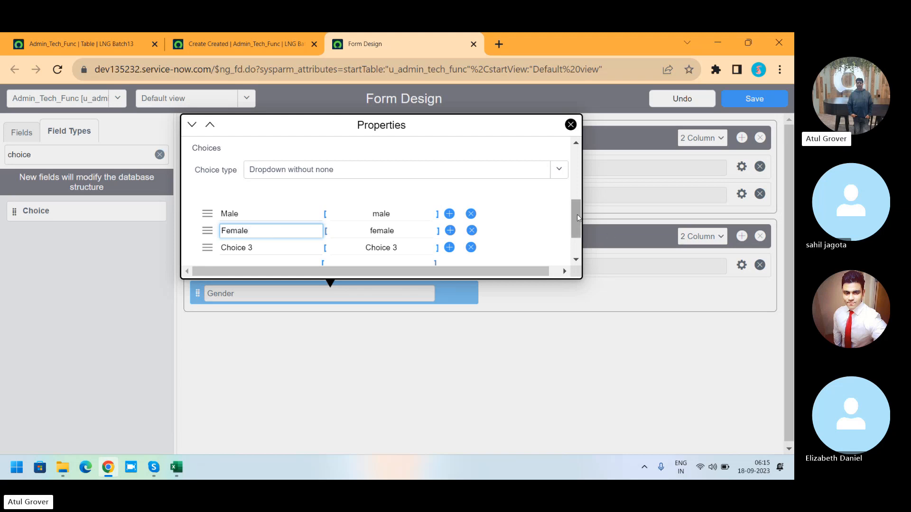
- Close the Gender field's properties and save the form design
left_click_drag(576, 233, 575, 250)
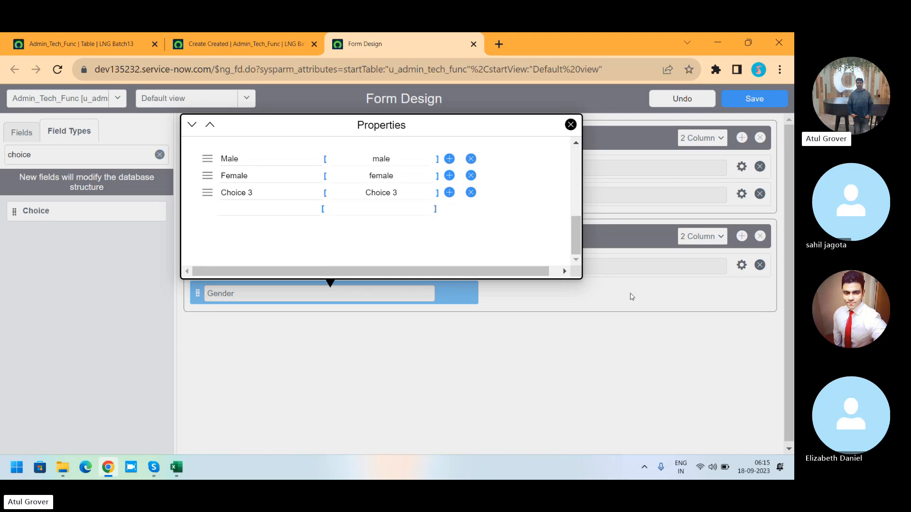
left_click(627, 297)
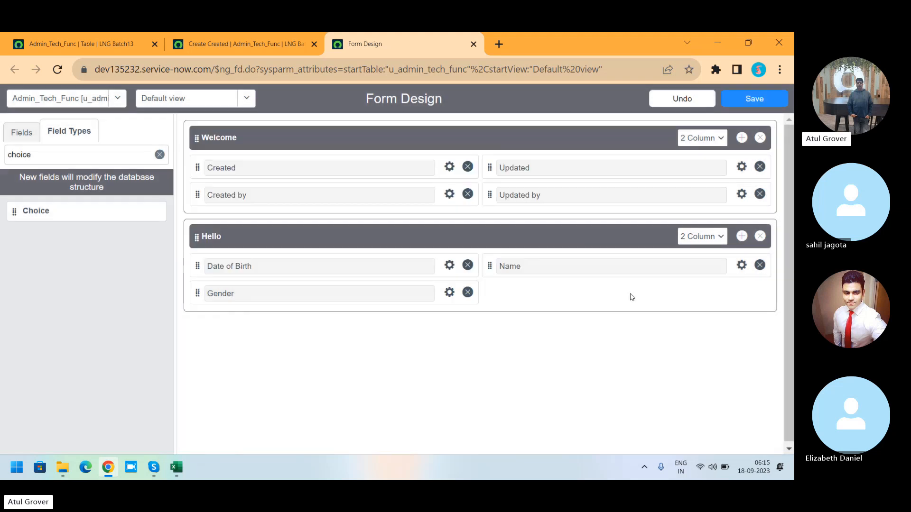
left_click(737, 102)
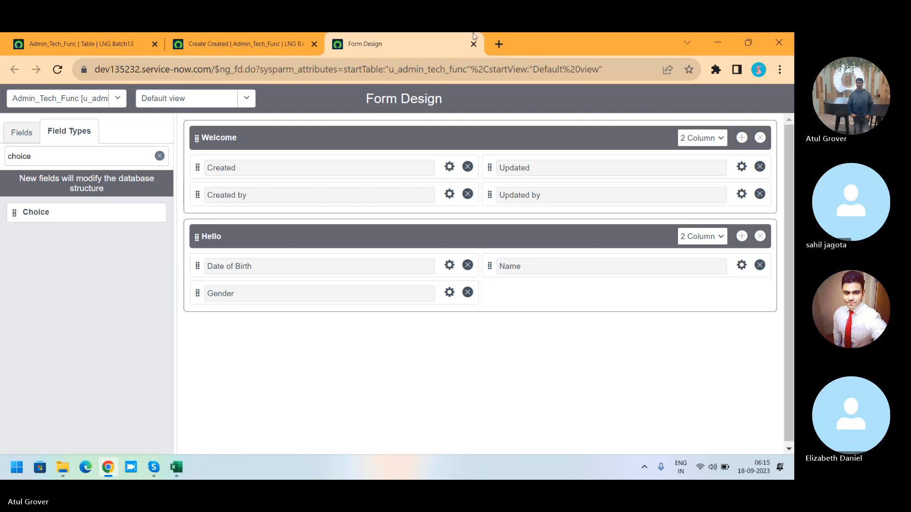
- Reload the new Admin_Tech_Func record form and examine the choices offered by the Gender field
left_click(256, 48)
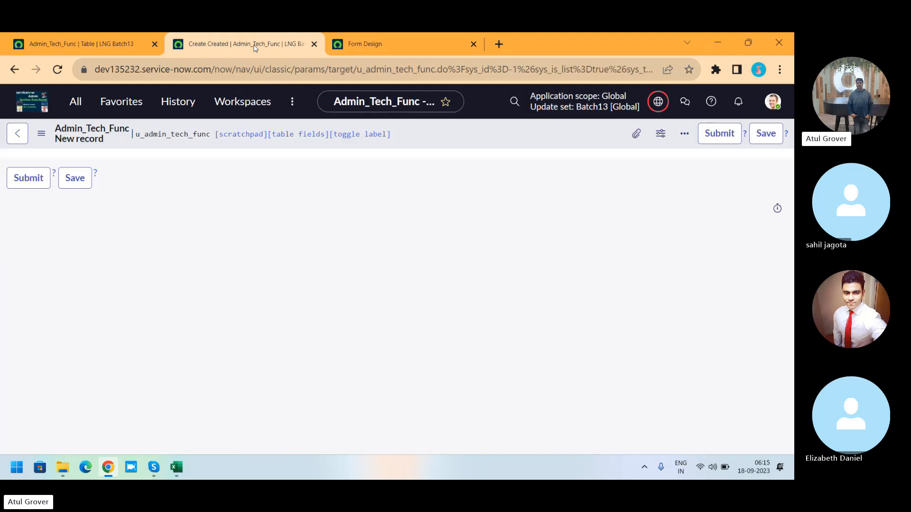
left_click(57, 70)
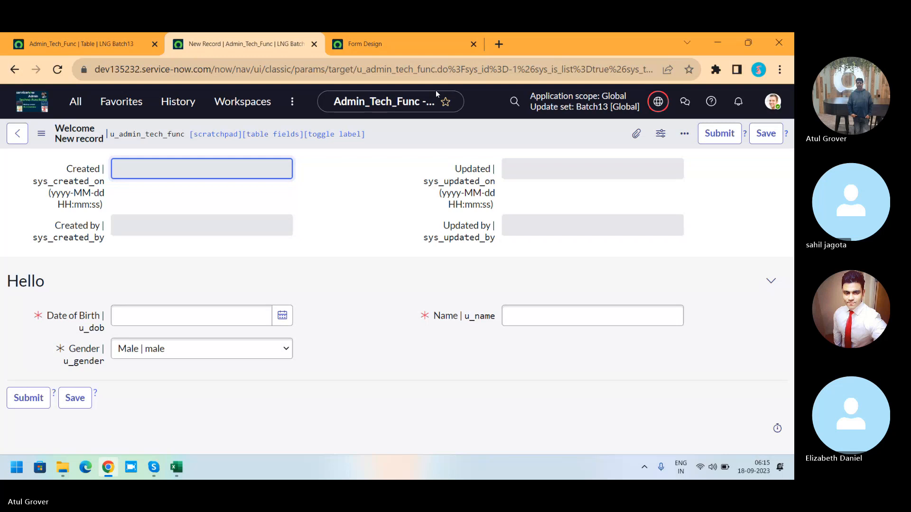
left_click(281, 352)
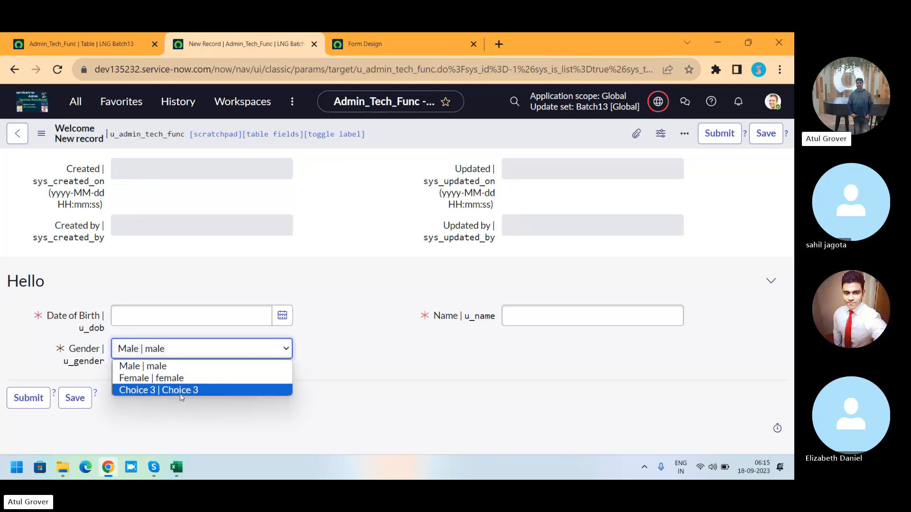
- Return to Form Design, delete the Choice 3 option from the Gender field and save the form
left_click(379, 45)
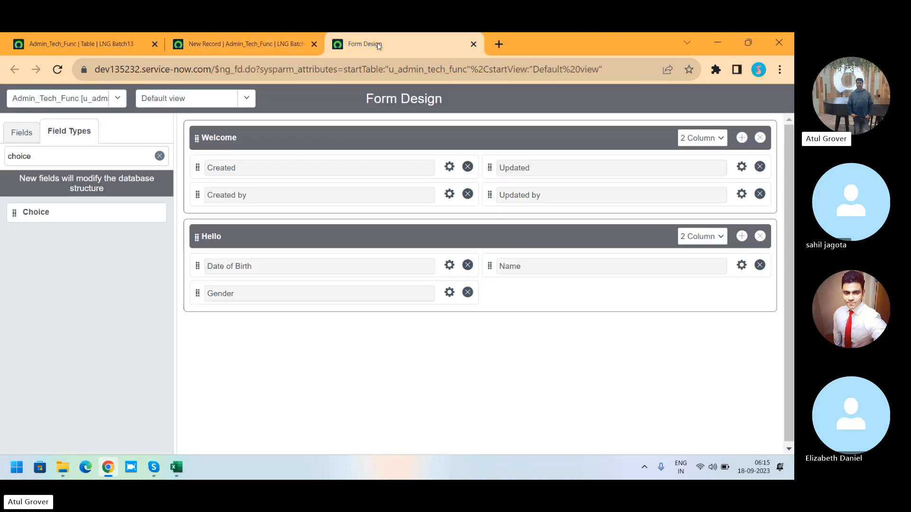
left_click(449, 293)
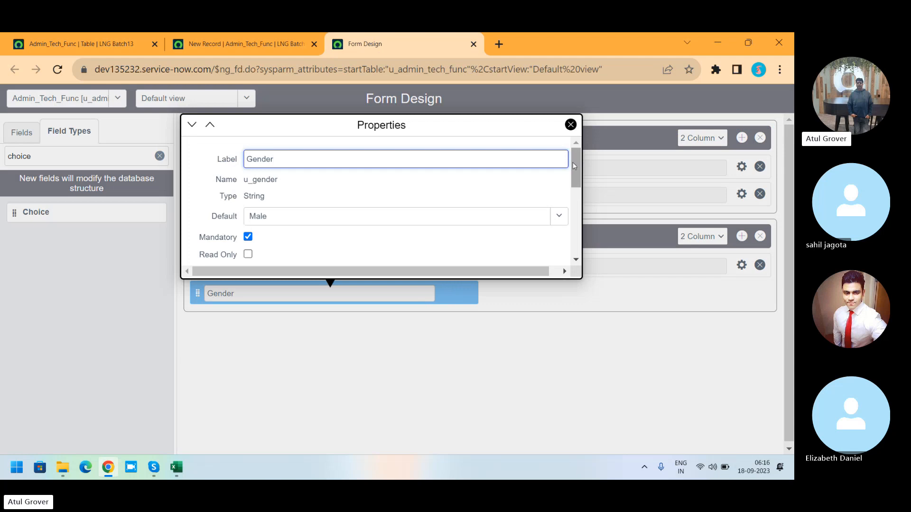
left_click_drag(572, 162, 572, 224)
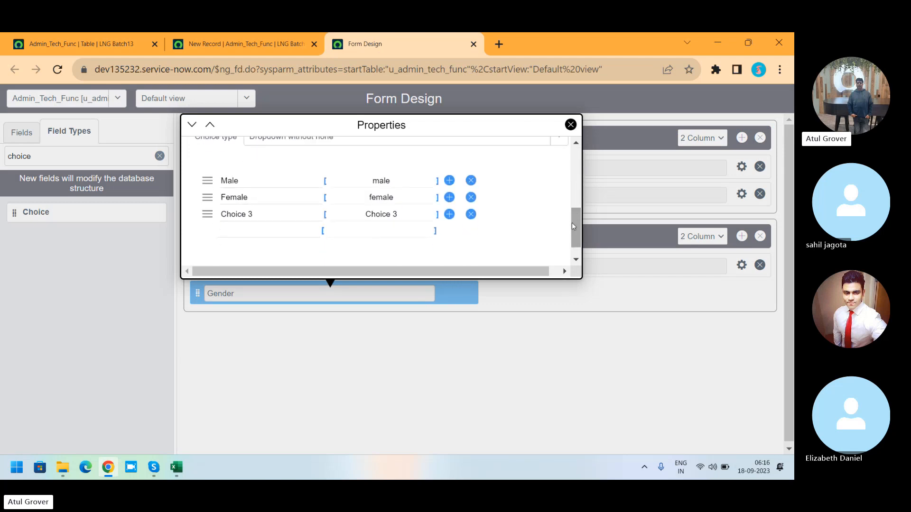
left_click_drag(257, 215, 170, 214)
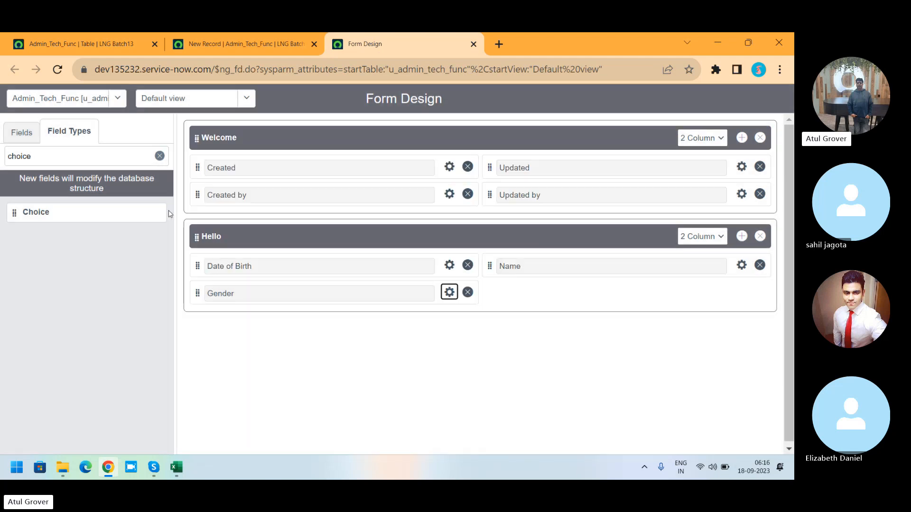
left_click(449, 292)
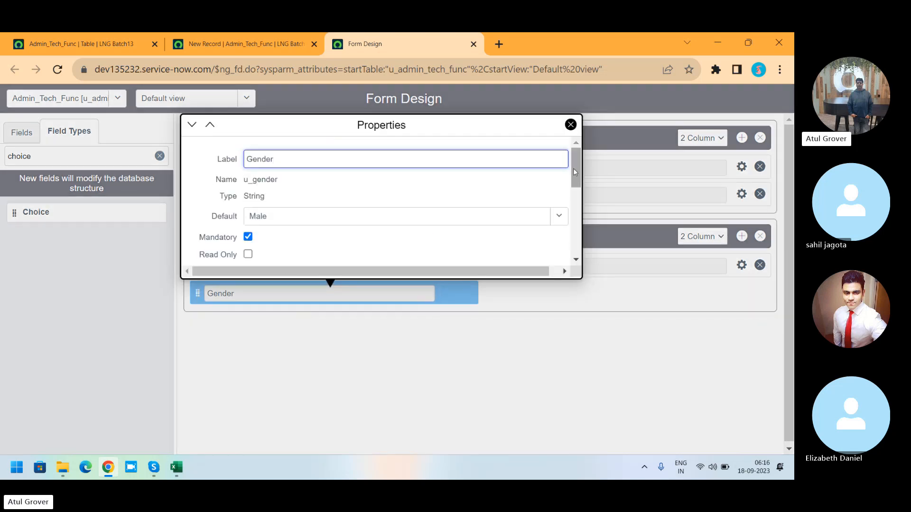
left_click_drag(573, 169, 574, 226)
left_click(272, 228)
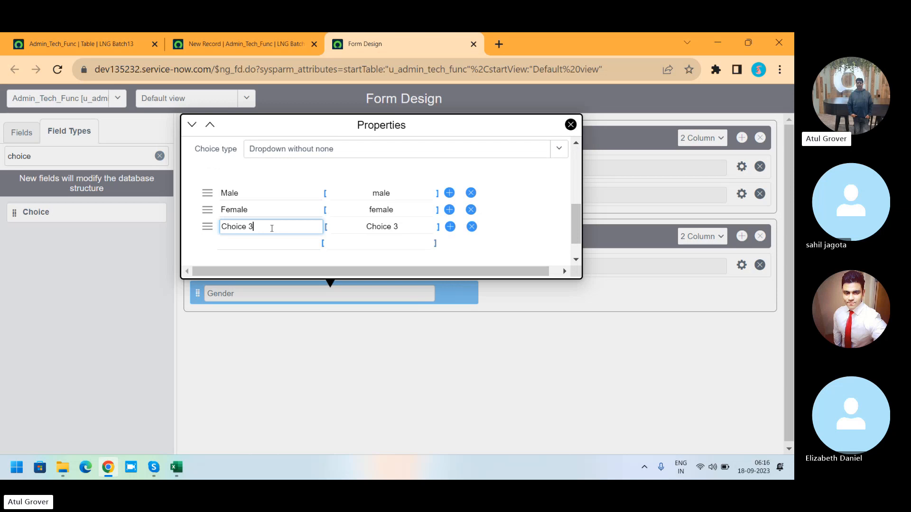
key("BackSpace")
key("BackSpace")
key("BackSpace")
key("BackSpace")
key("BackSpace")
key("BackSpace")
key("BackSpace")
key("BackSpace")
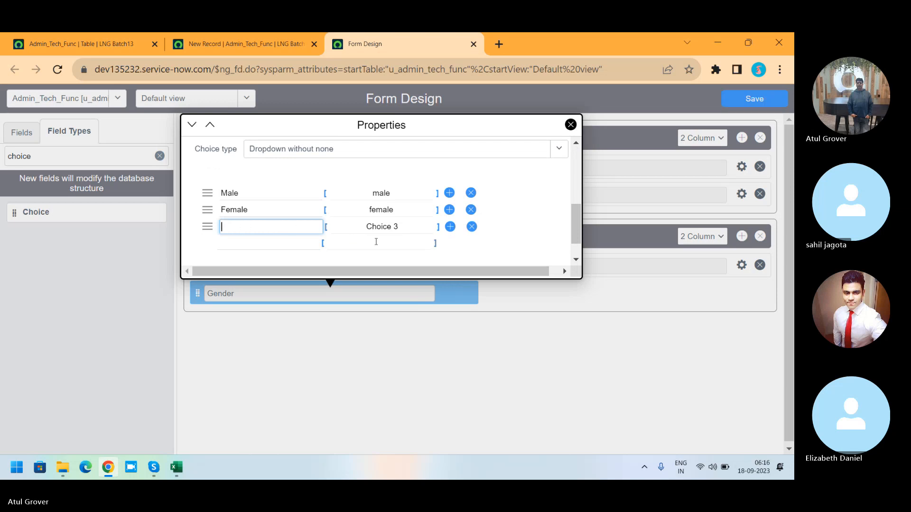
left_click(472, 228)
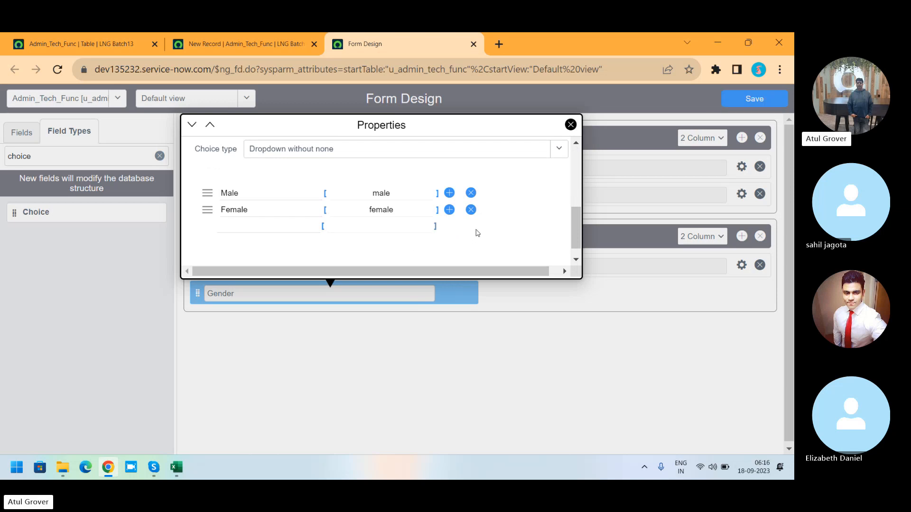
left_click(571, 124)
left_click(759, 98)
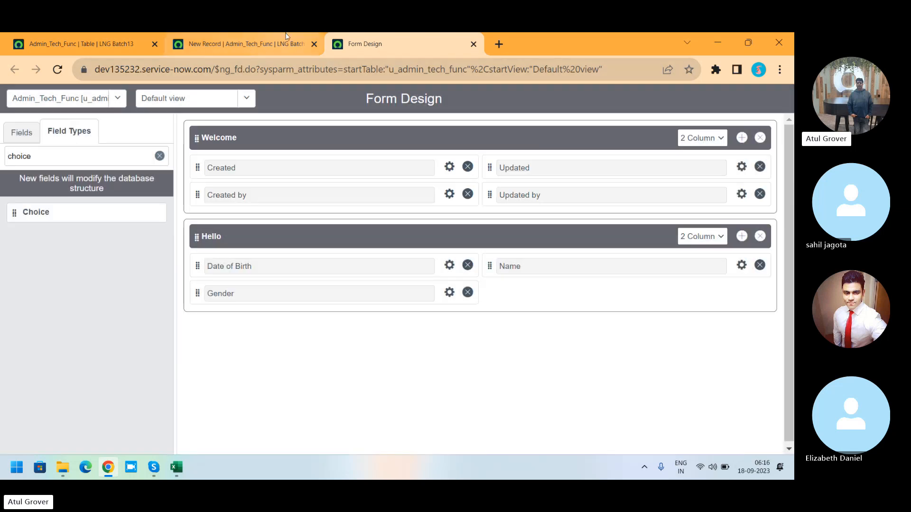
- Reload the new record form and the Admin_Tech_Func table record, and examine the fields in the table's column list
left_click(280, 38)
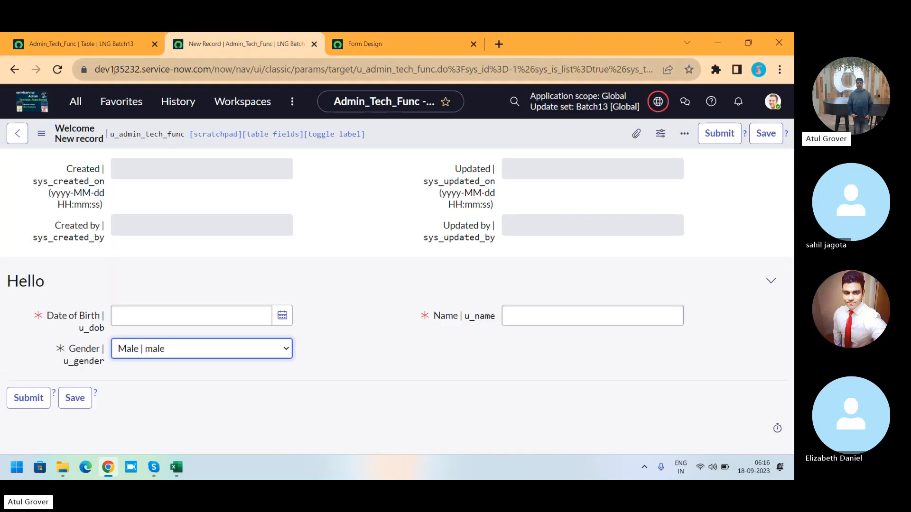
left_click(52, 74)
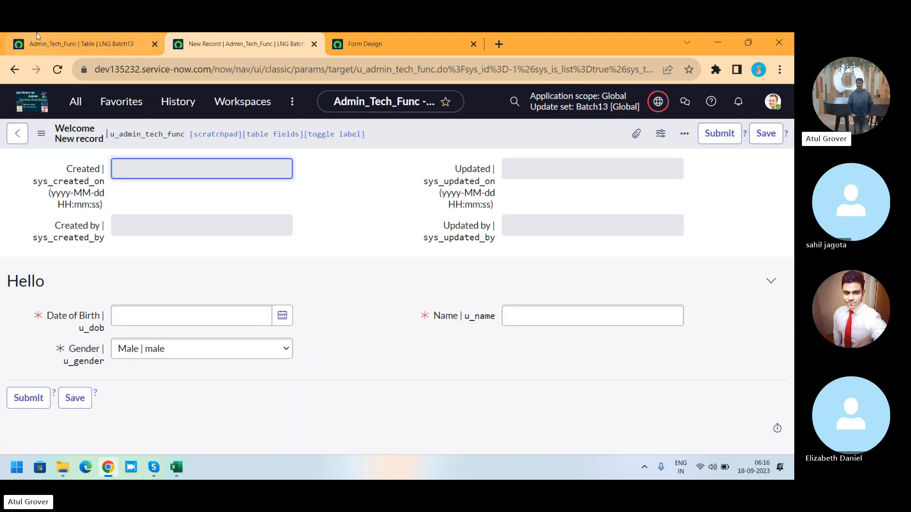
left_click(109, 45)
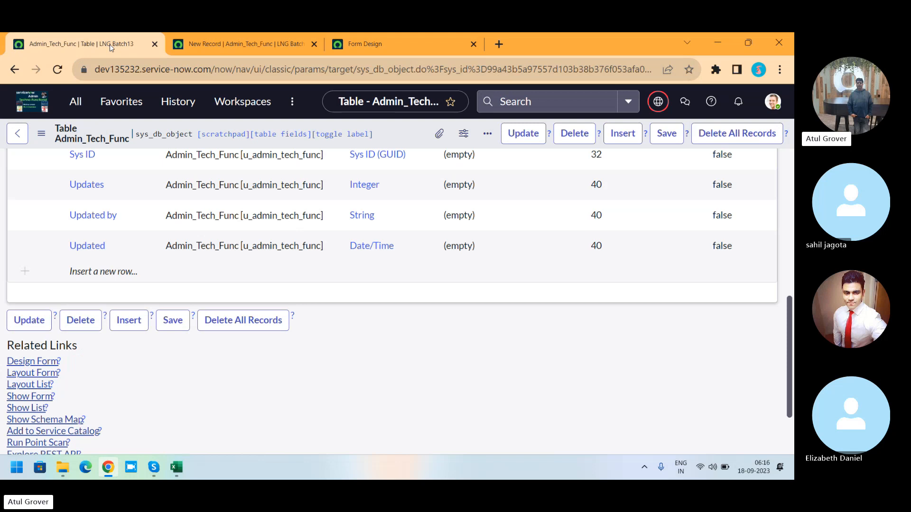
right_click(401, 137)
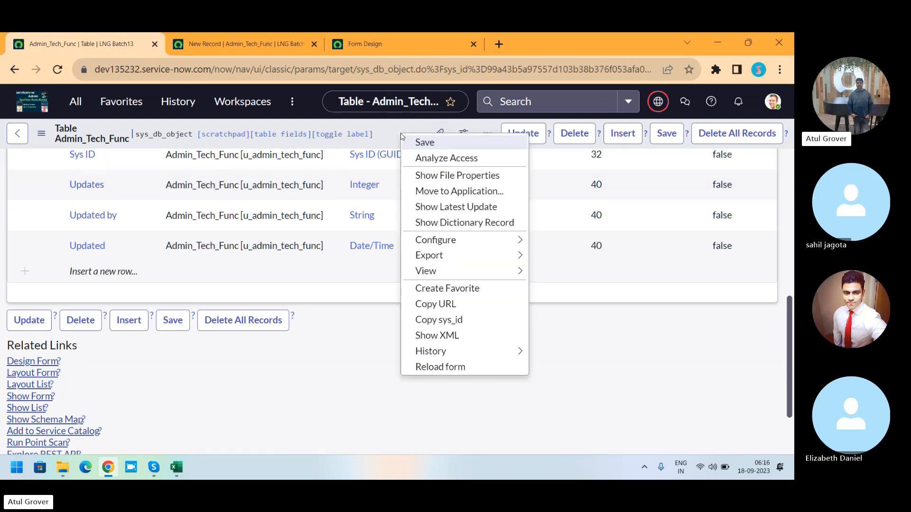
left_click(458, 368)
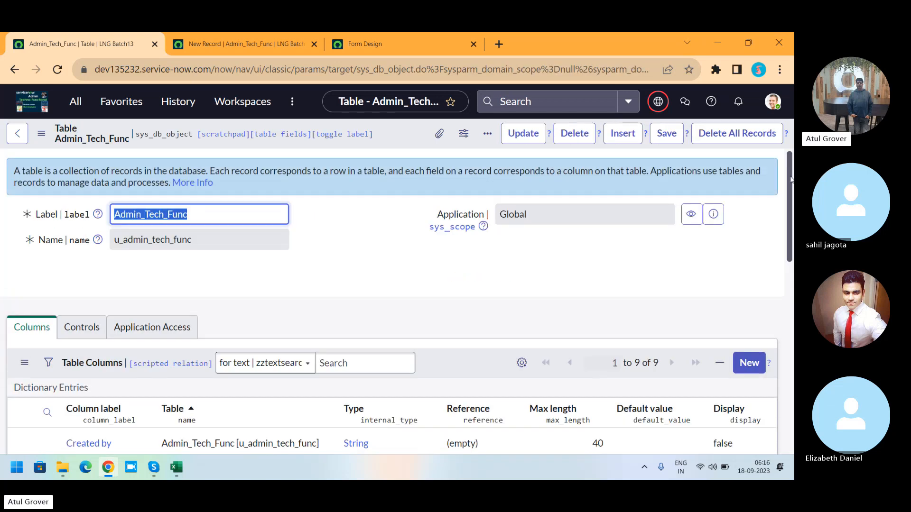
left_click_drag(790, 182, 792, 314)
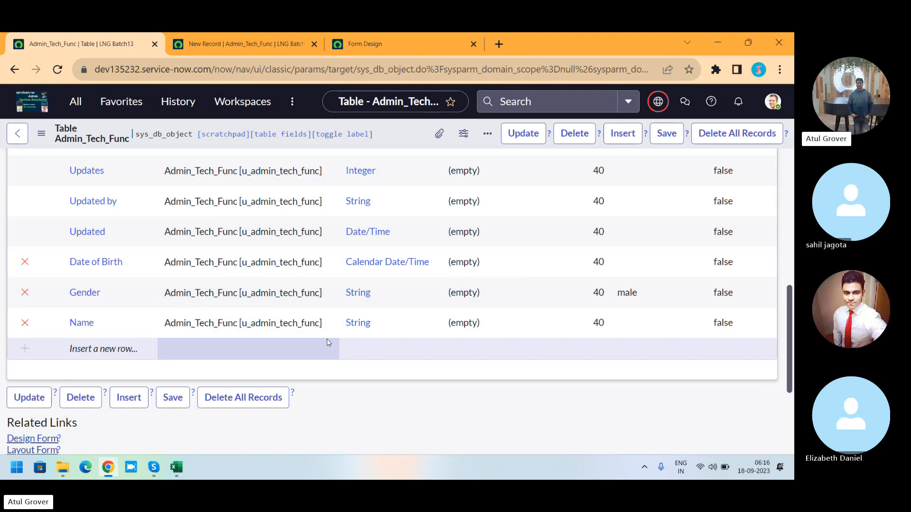
- Open the form layout configuration from the new Admin_Tech_Func record form
left_click(266, 48)
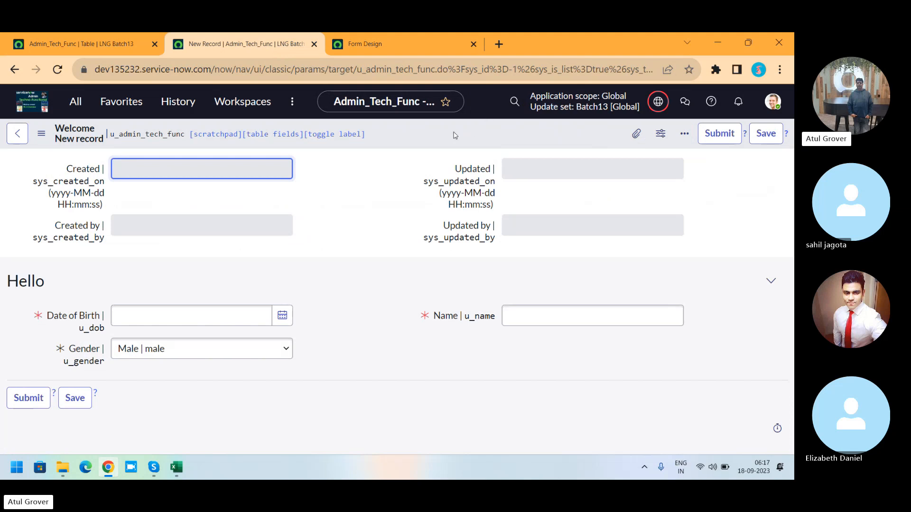
right_click(453, 135)
mouse_move(486, 159)
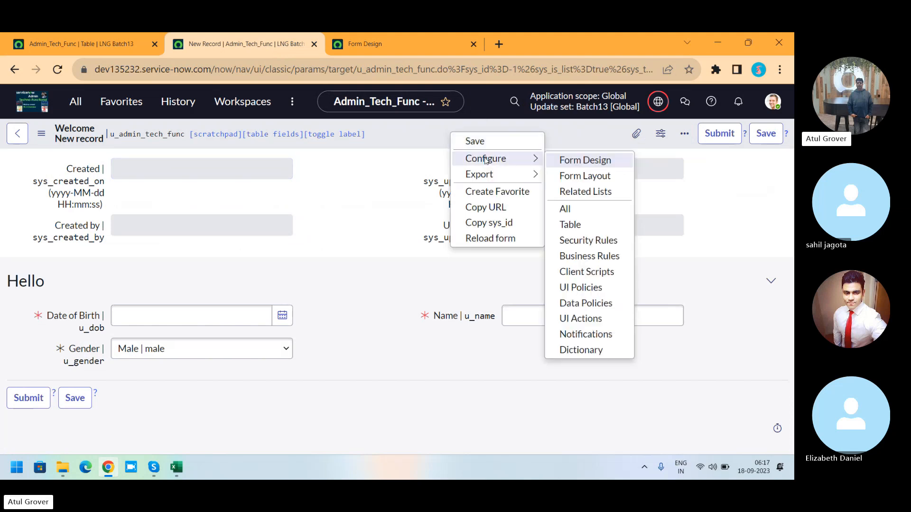
left_click(577, 177)
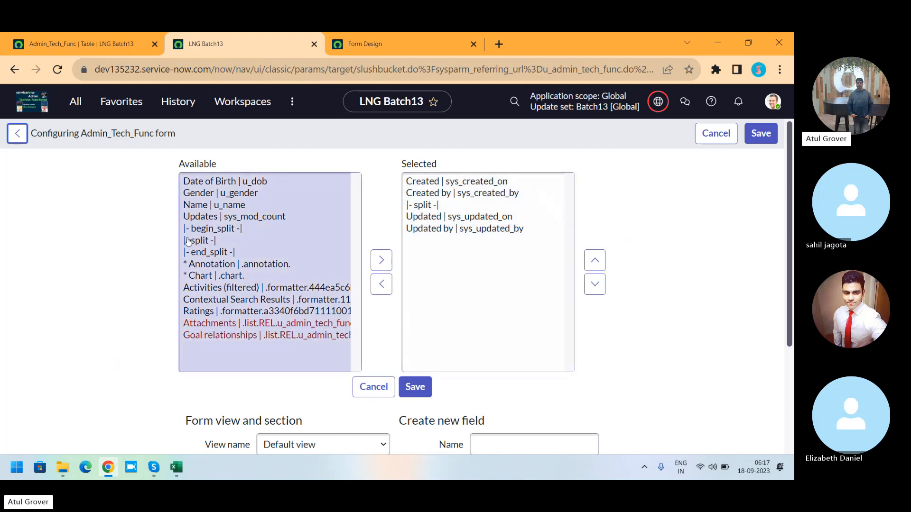
- Add a second split to the form's selected items and move it below Updated by
left_click_drag(187, 232, 355, 219)
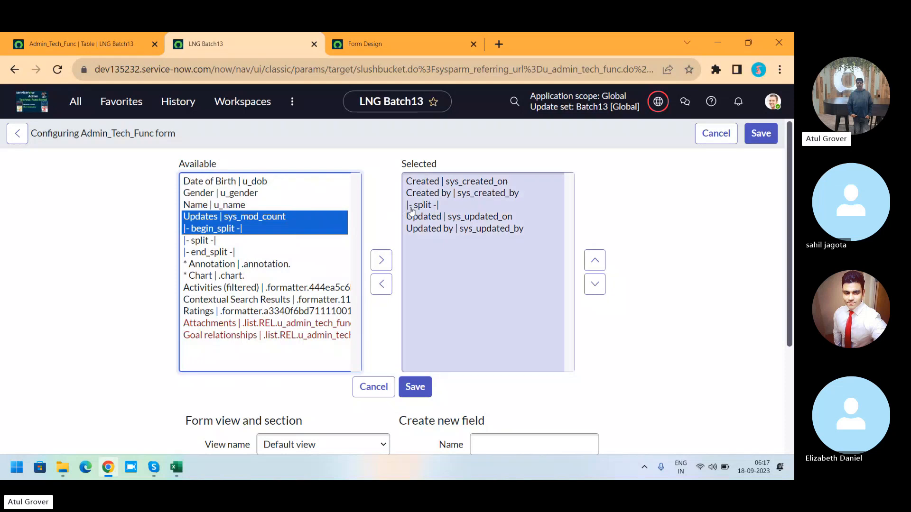
left_click(208, 241)
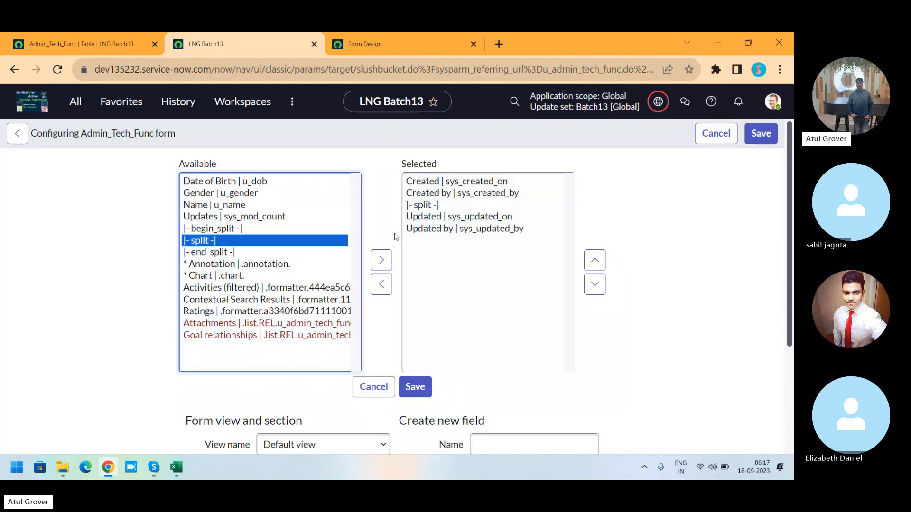
left_click(382, 260)
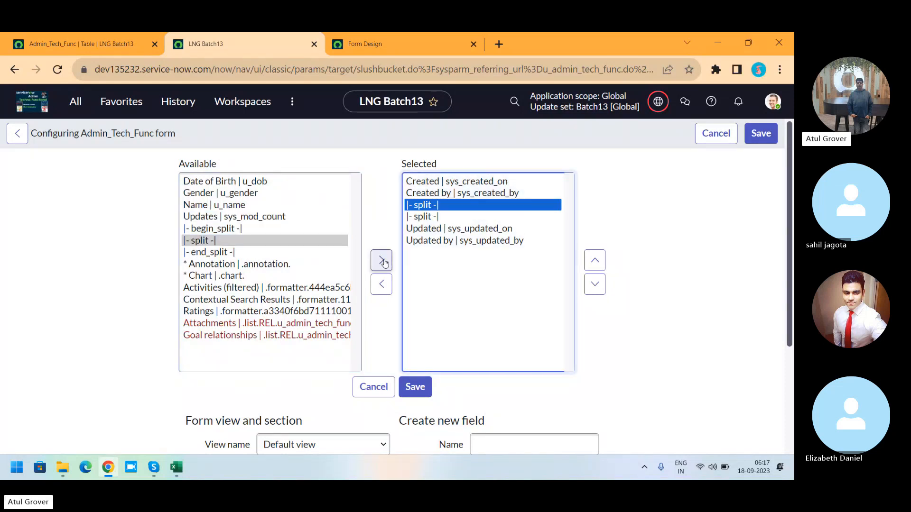
left_click(382, 261)
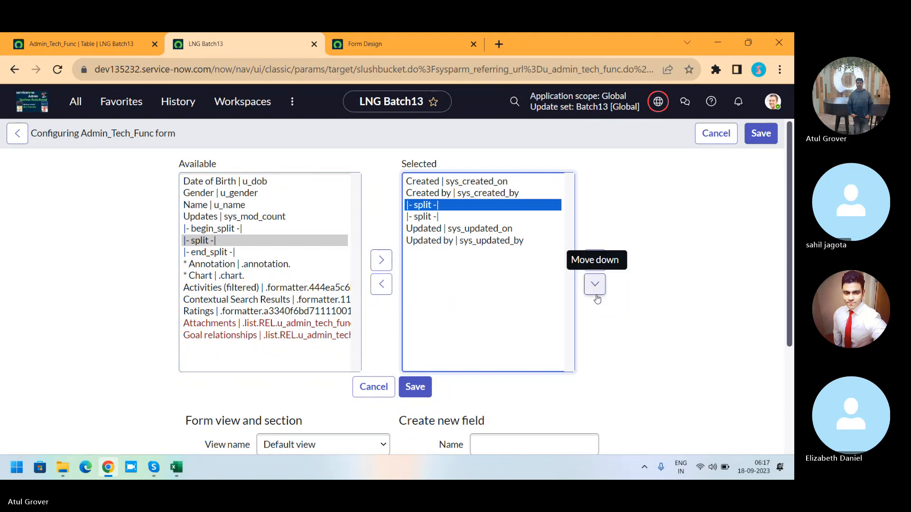
left_click(596, 294)
left_click(596, 294)
left_click(596, 294)
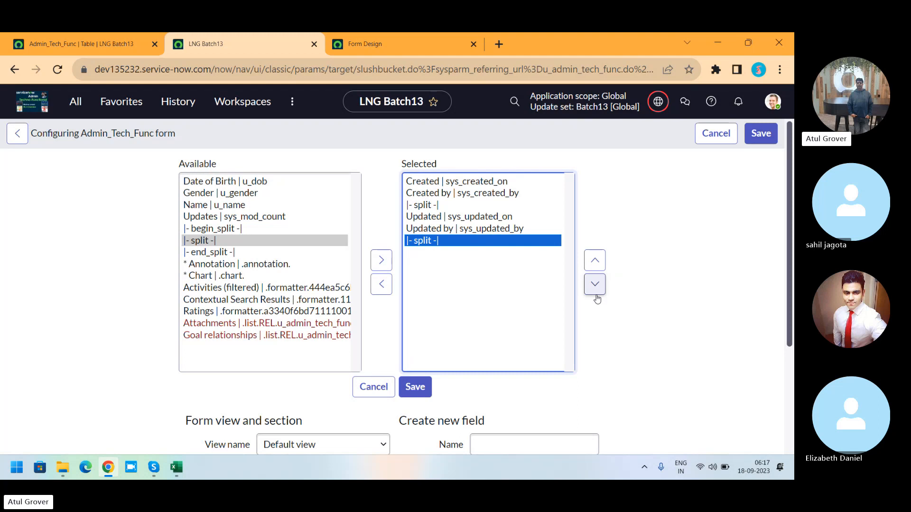
- Add Contextual Search Results to the form's selected items
left_click_drag(234, 299, 328, 287)
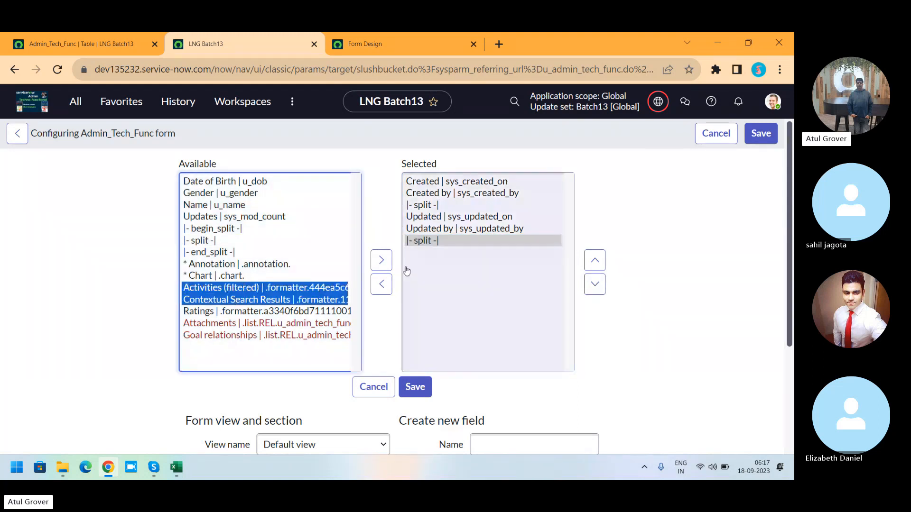
left_click(298, 299)
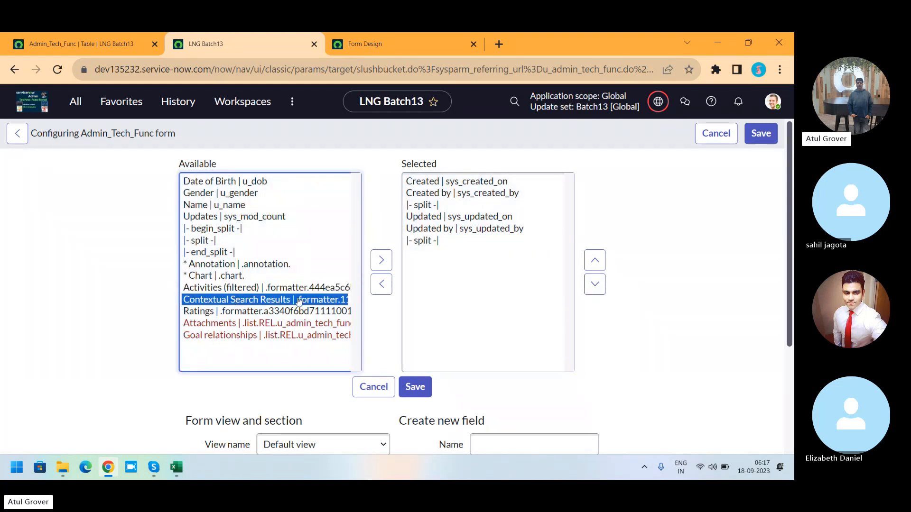
left_click(380, 262)
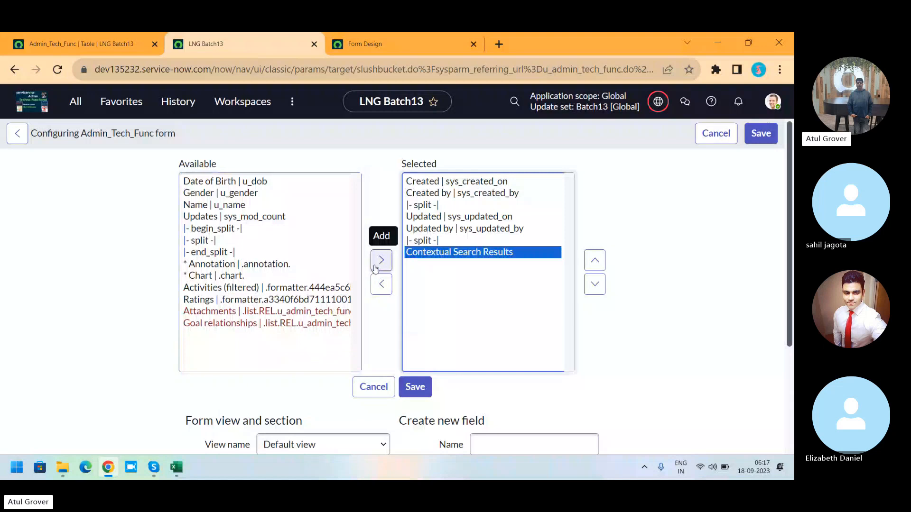
- Add Attachments to the form's selected items
left_click(229, 313)
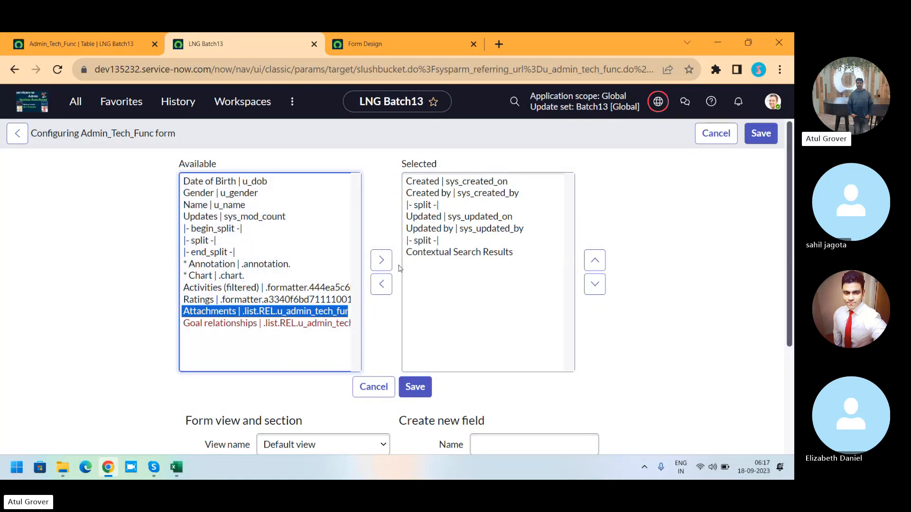
left_click(382, 261)
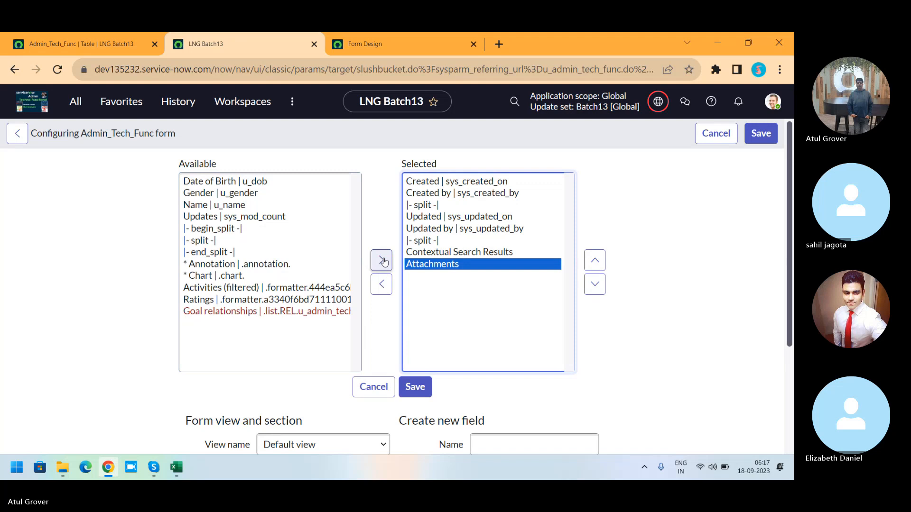
- Create a new form section captioned Other Details, saving the changes to the Welcome section
left_click_drag(789, 222, 785, 347)
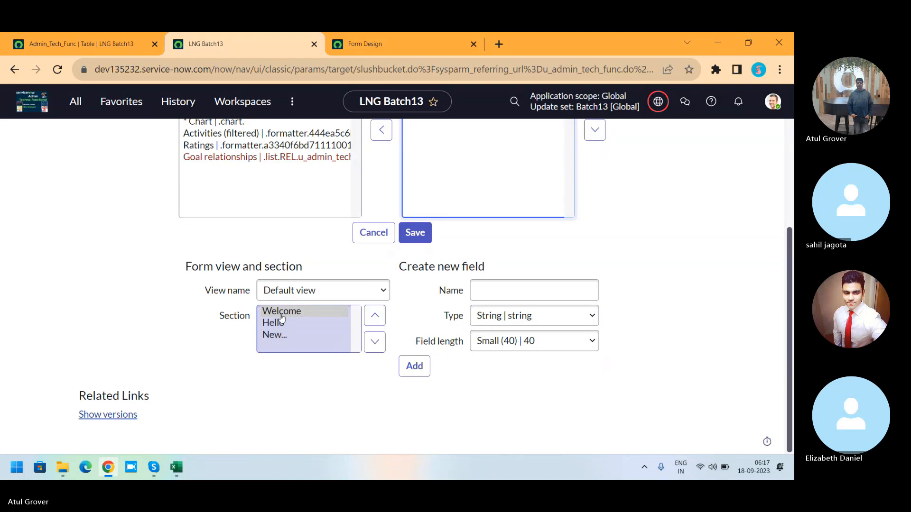
left_click(275, 336)
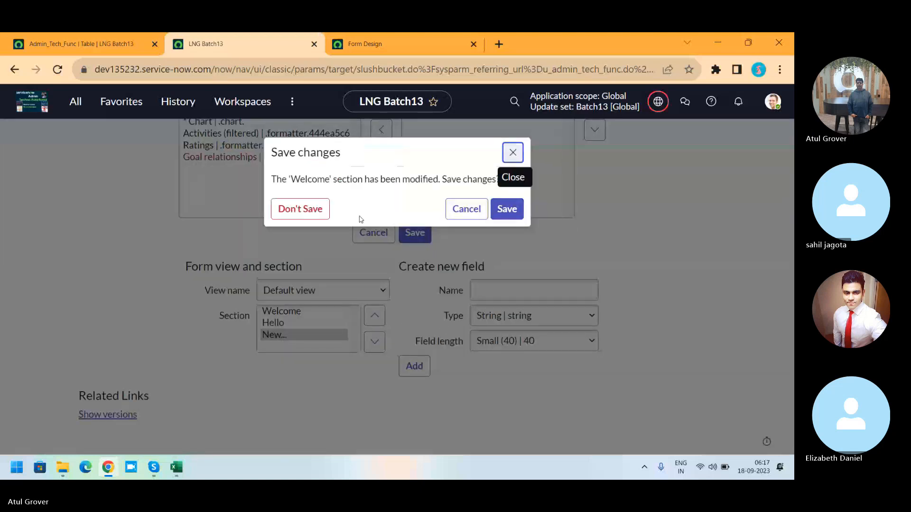
left_click(503, 217)
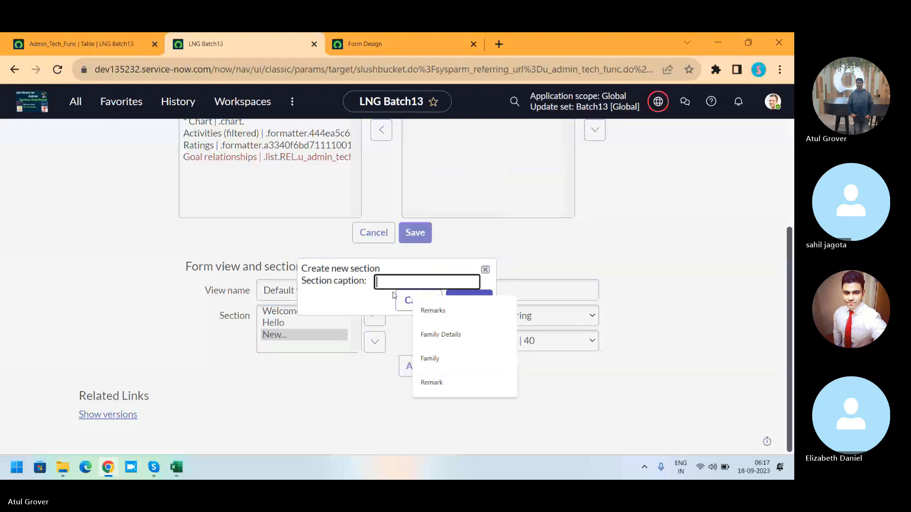
type("Other Details")
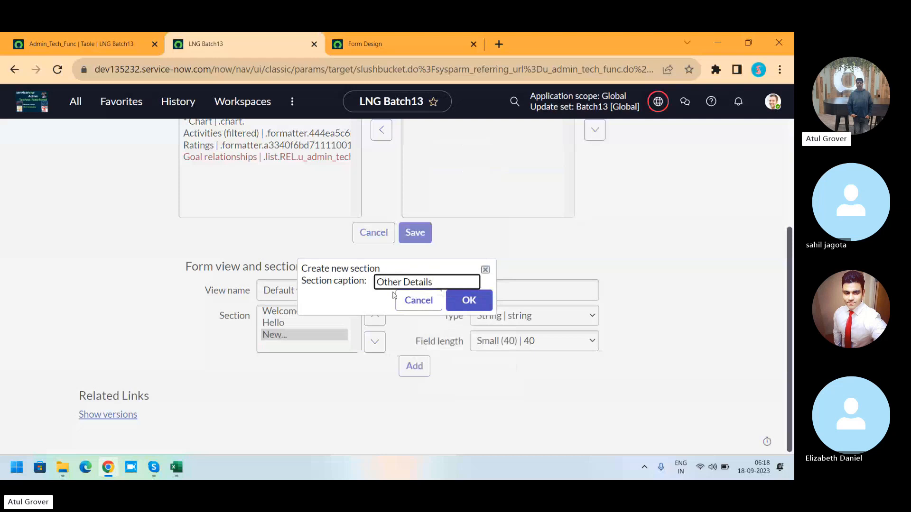
left_click(468, 301)
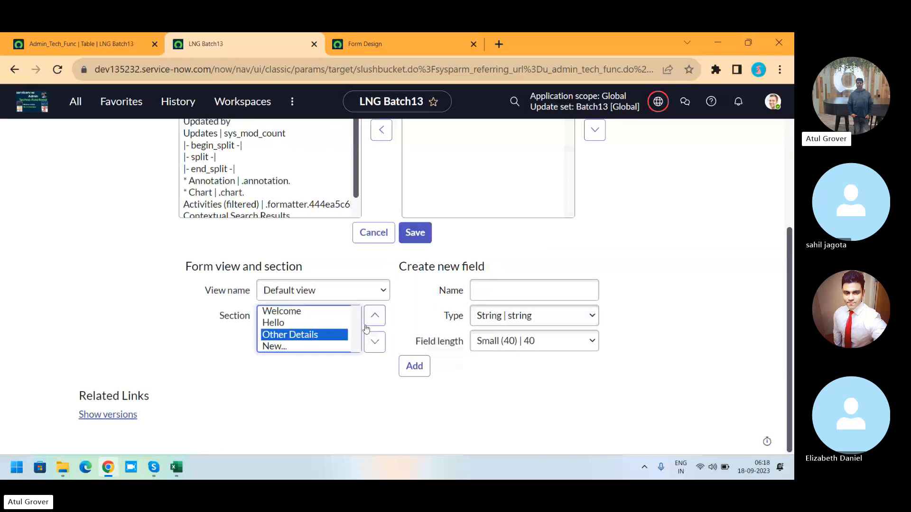
- Create a String field named Address with field length Medium (100) in the Other Details section
left_click(507, 293)
type("Address")
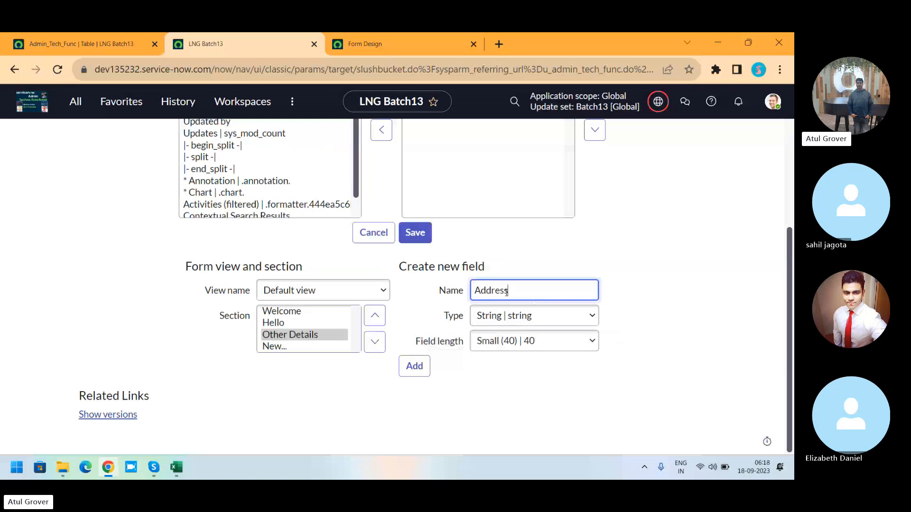
left_click(560, 318)
left_click(560, 318)
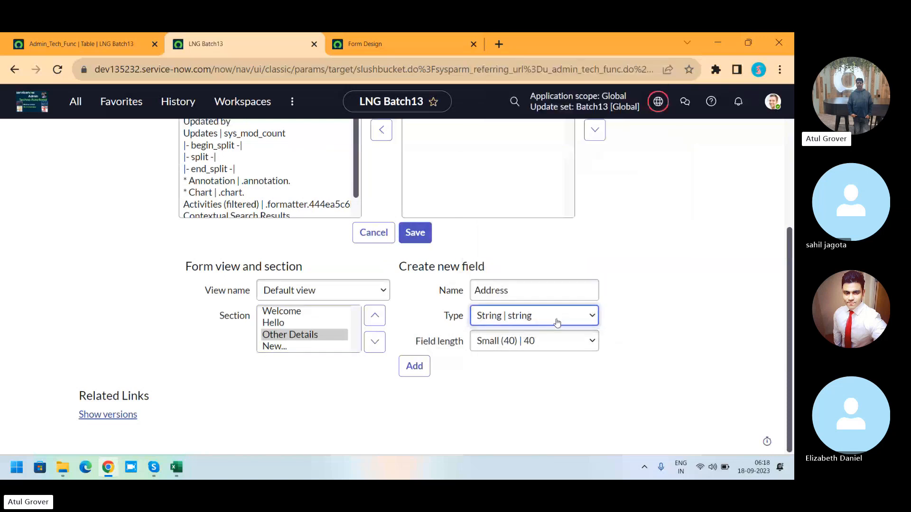
left_click(556, 341)
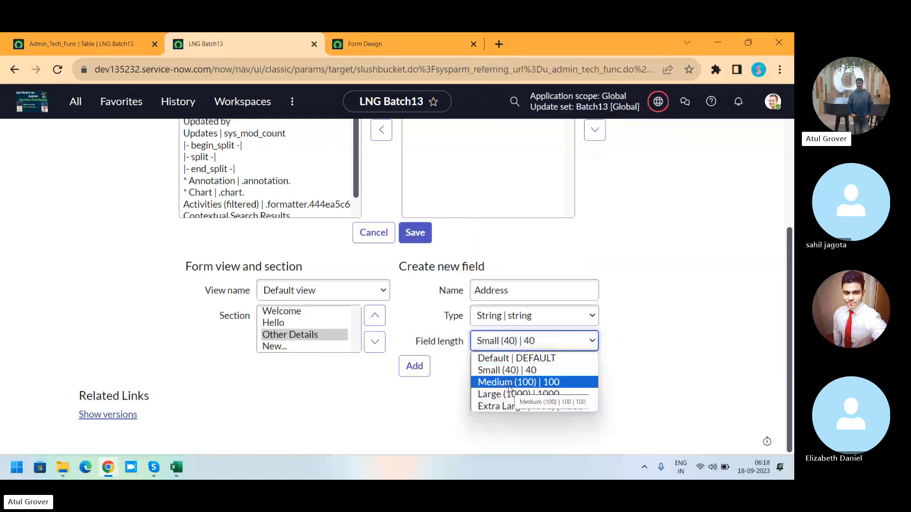
left_click(510, 389)
left_click(422, 369)
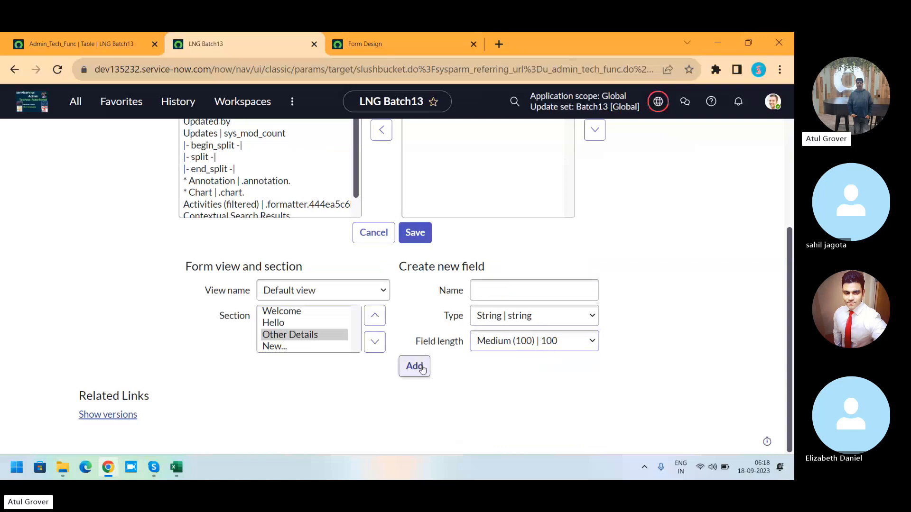
scroll(488, 142, "up", 3)
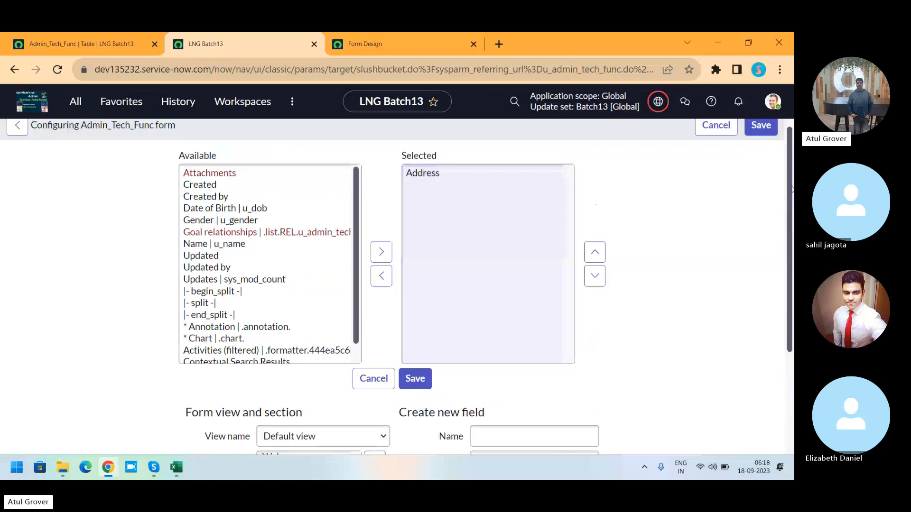
- Create an Integer field named phone Number in the Other Details section
scroll(788, 183, "down", 3)
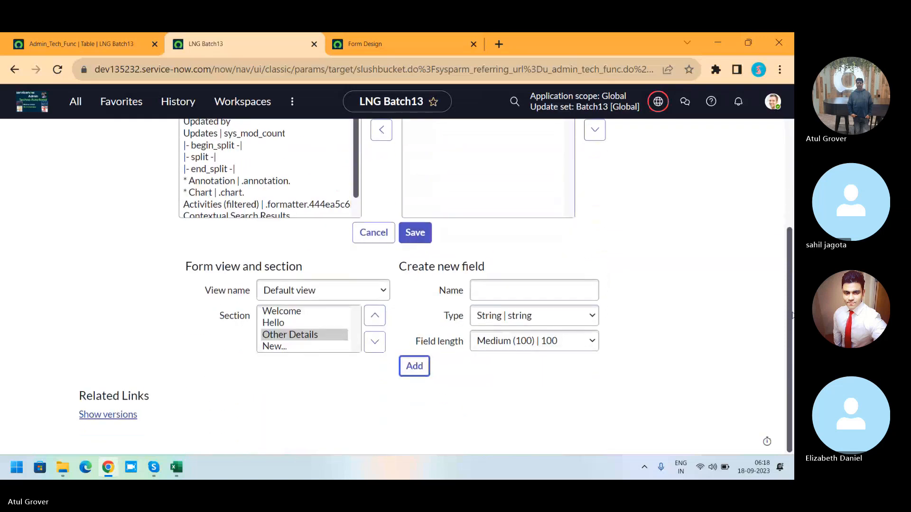
left_click(548, 291)
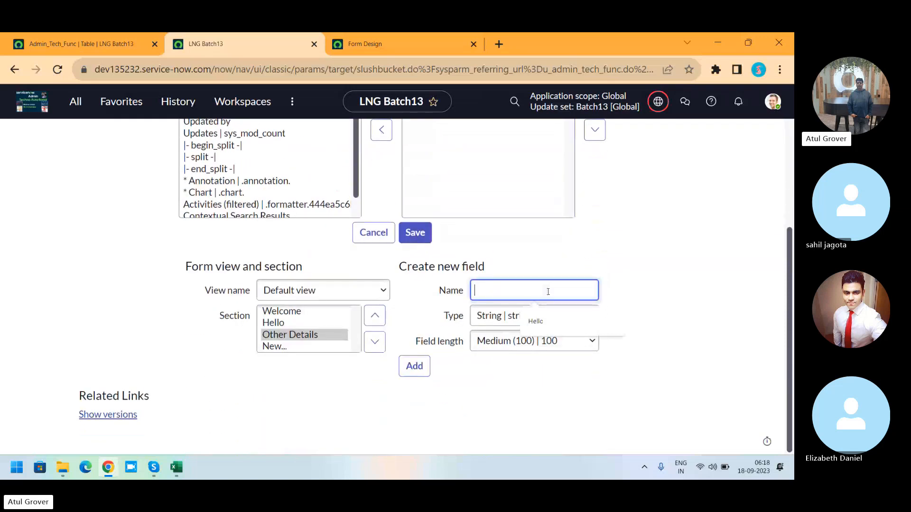
type("phone N")
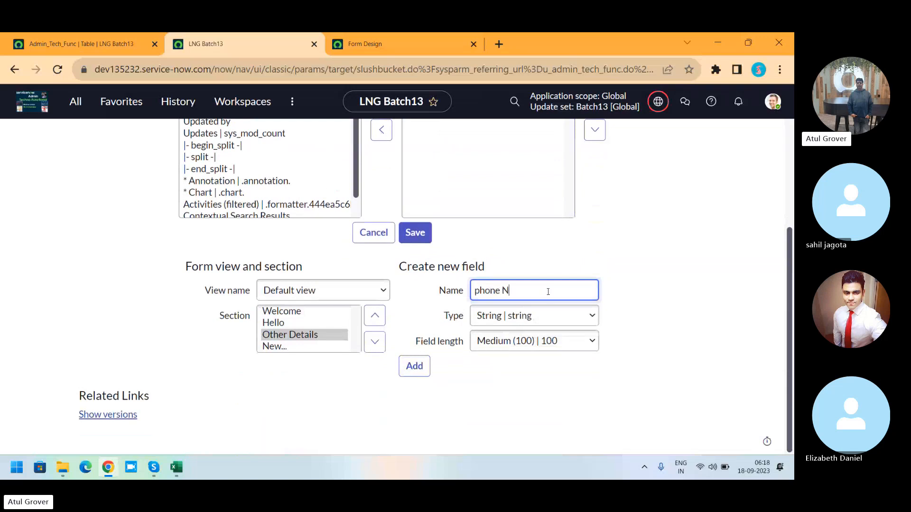
type("umber")
left_click(553, 317)
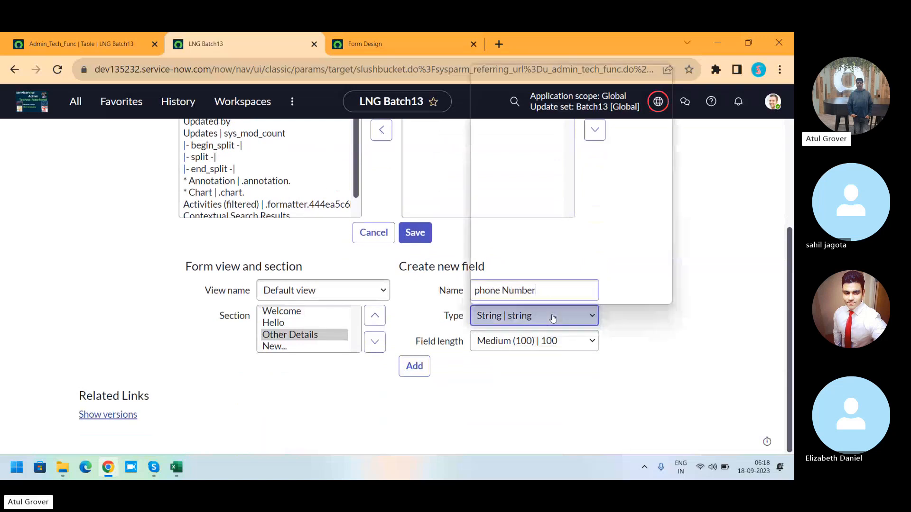
type("insert_")
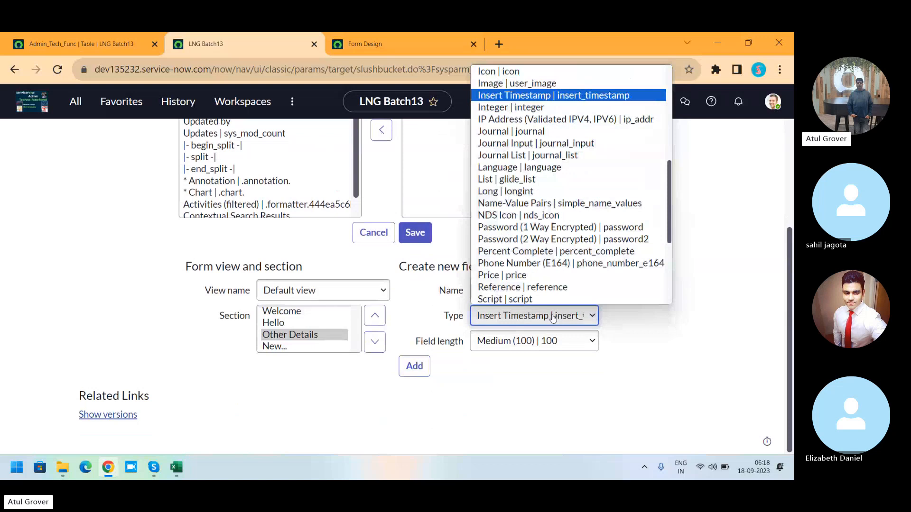
left_click(494, 111)
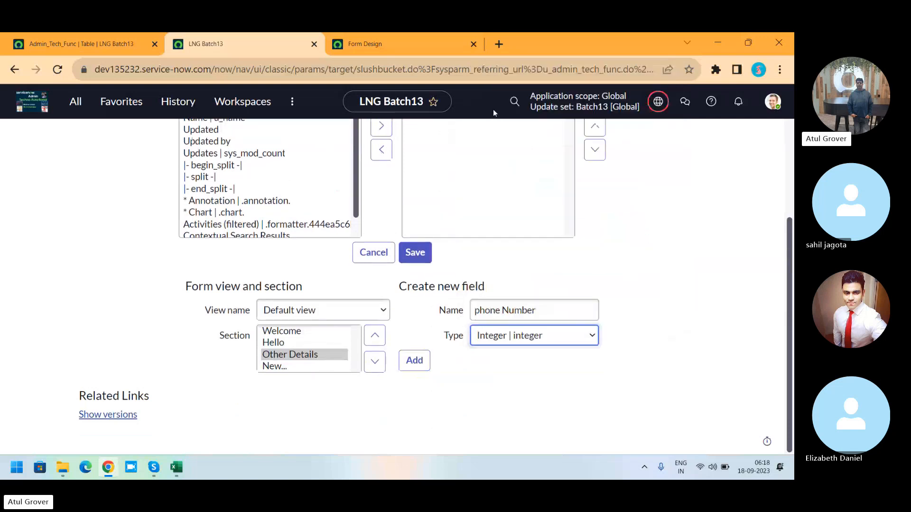
left_click(413, 364)
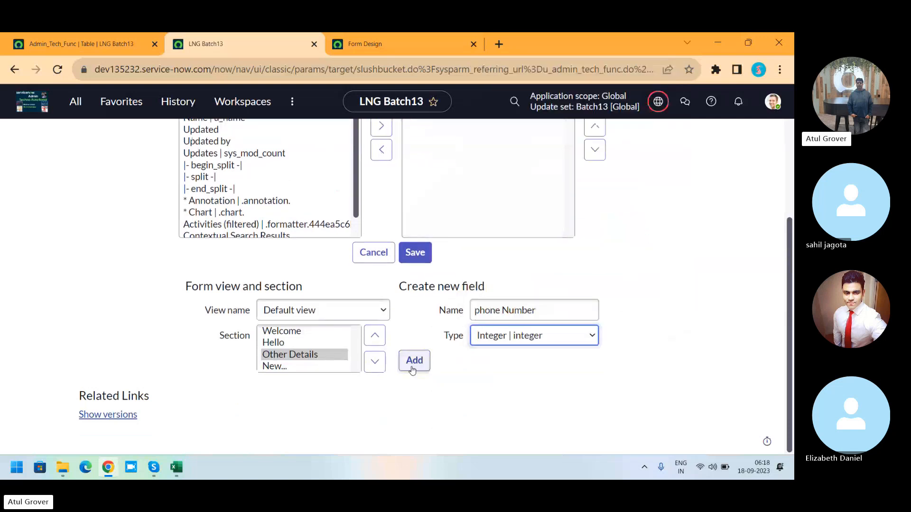
- Create a String field named Email ID with field length Small (40) in the Other Details section
left_click(502, 316)
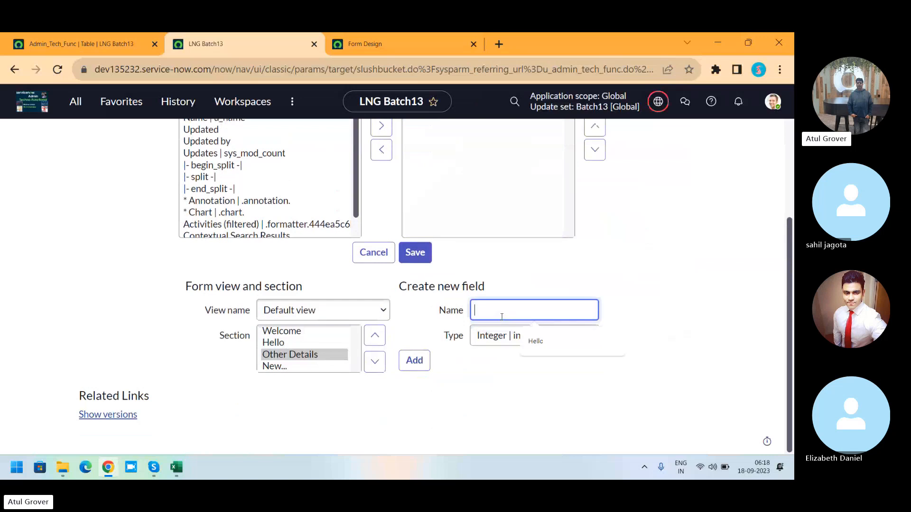
type("Email ID")
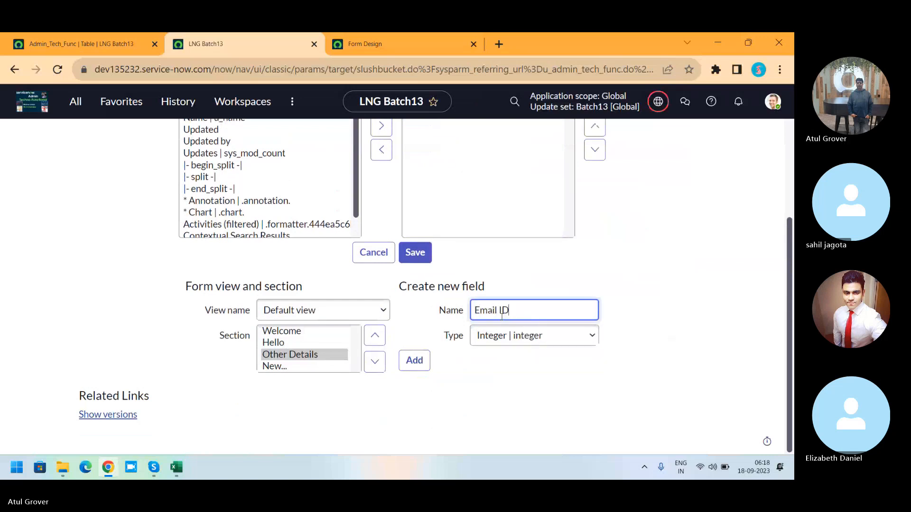
type("string")
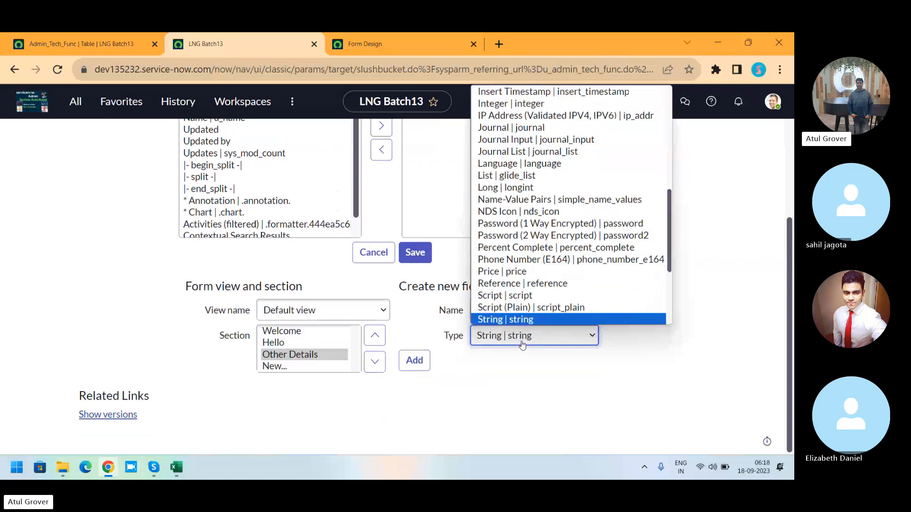
key("Return")
key("Tab")
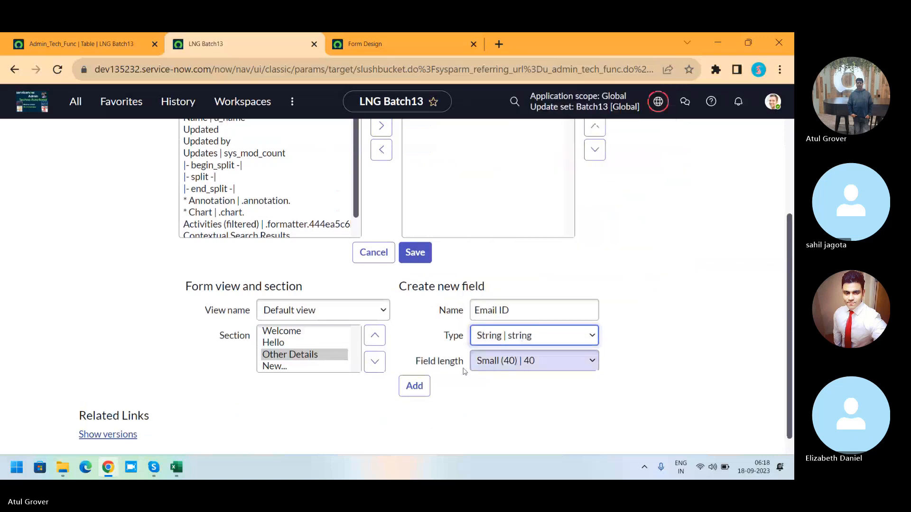
key("Tab")
key("Return")
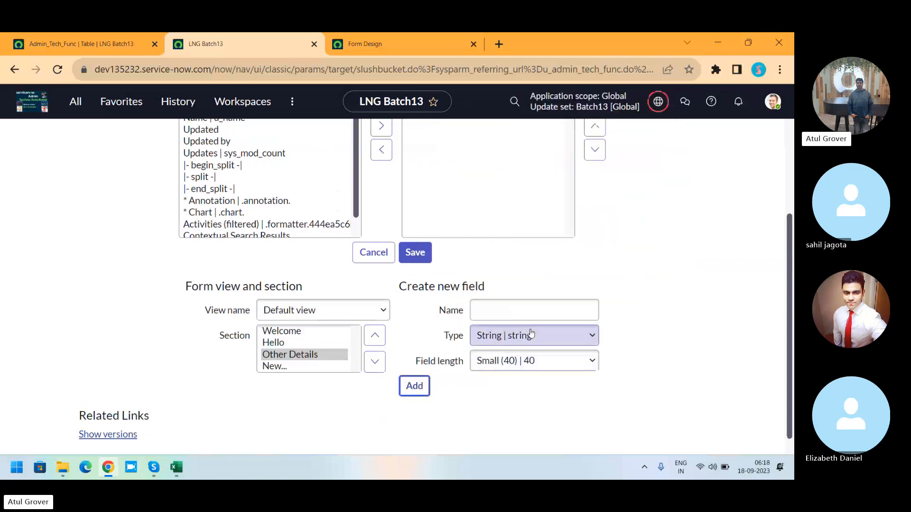
- Create a Journal field named Activity in the Other Details section
left_click(500, 314)
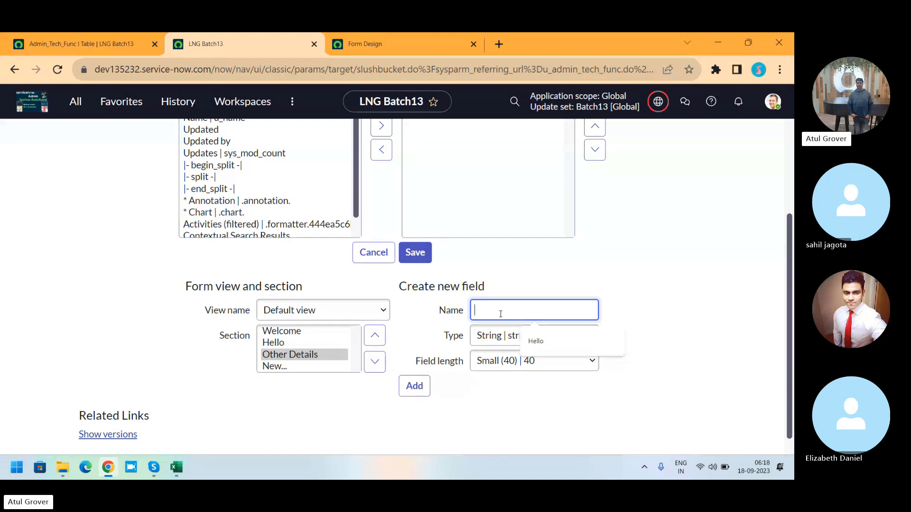
key("alt+shift")
type("Act")
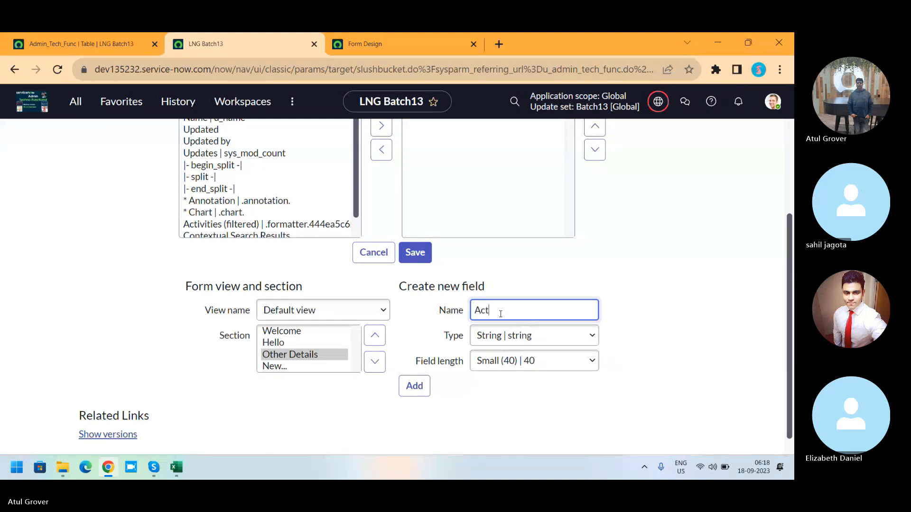
type("ivity")
key("Tab")
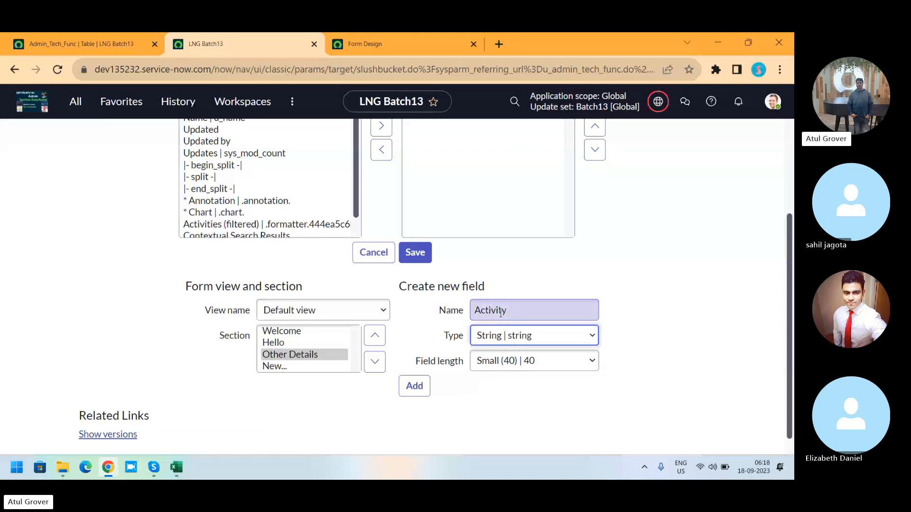
left_click(550, 337)
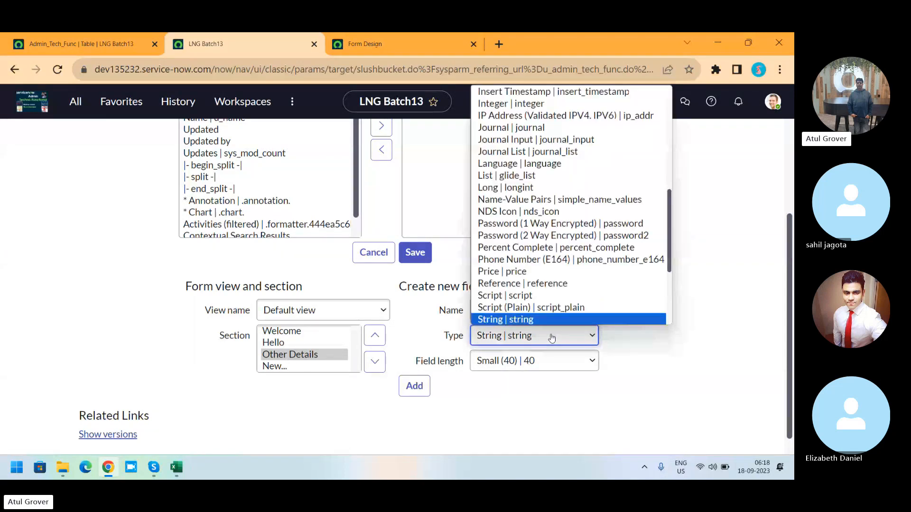
key("j")
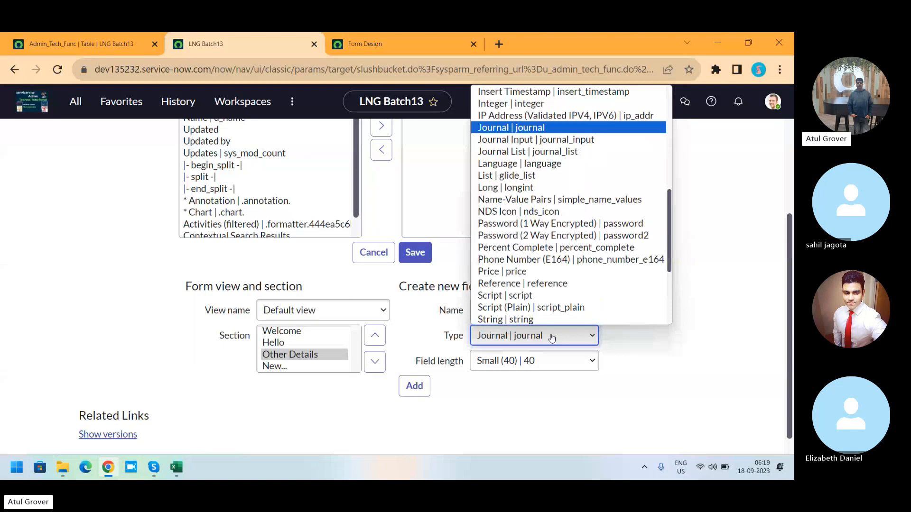
left_click(588, 127)
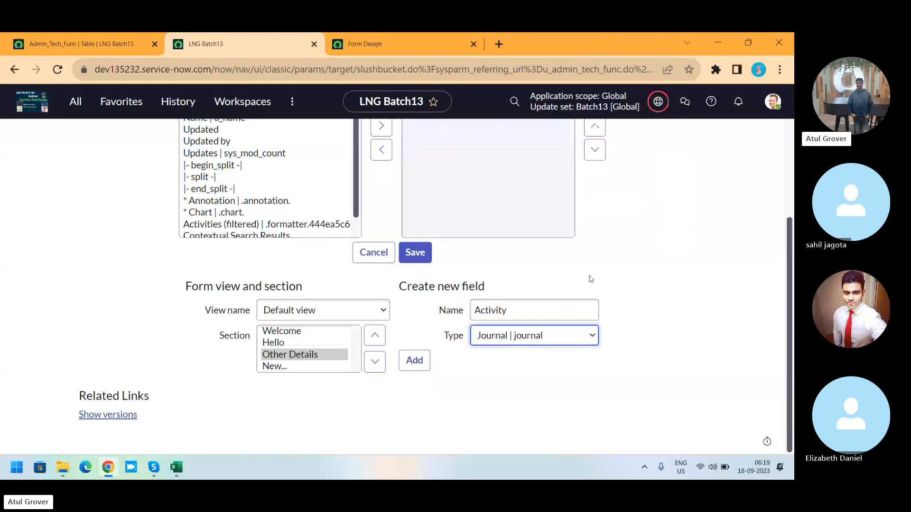
left_click(414, 361)
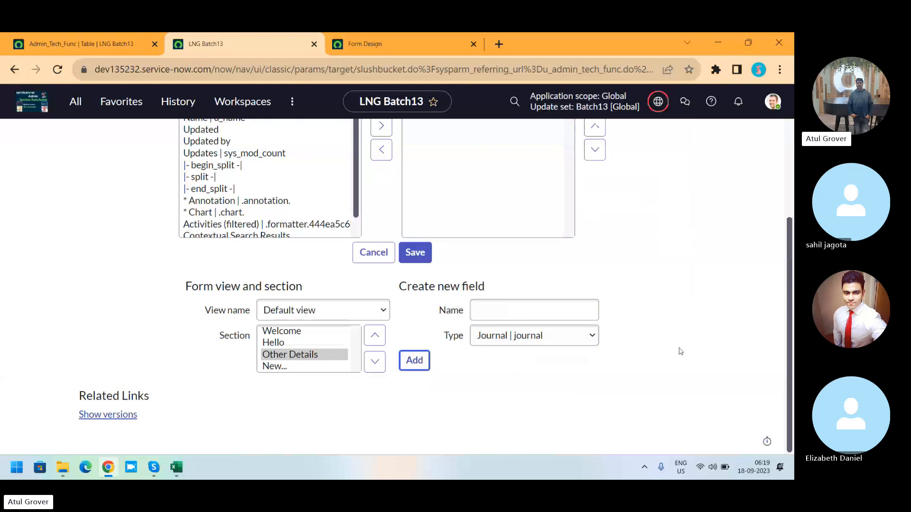
- Save the form layout and display the Other Details section on the new Admin_Tech_Func record form
left_click_drag(788, 344, 650, 175)
left_click(762, 141)
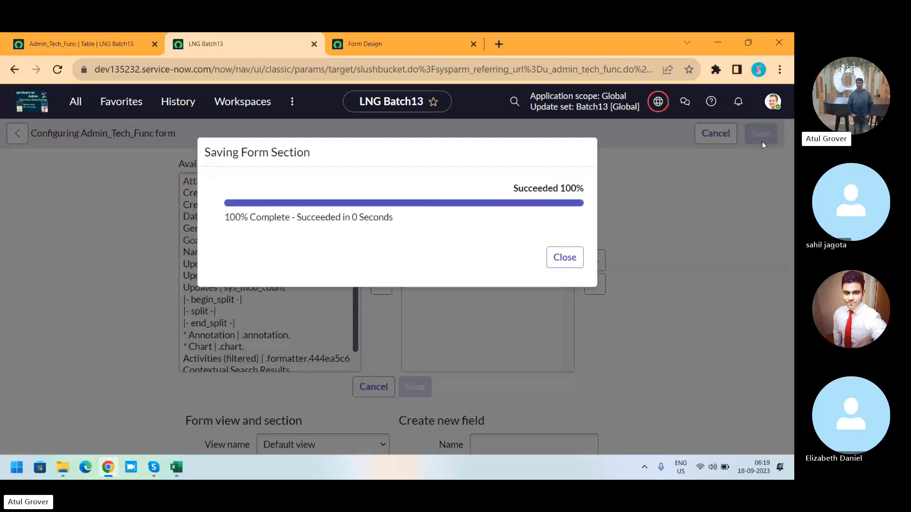
left_click(554, 263)
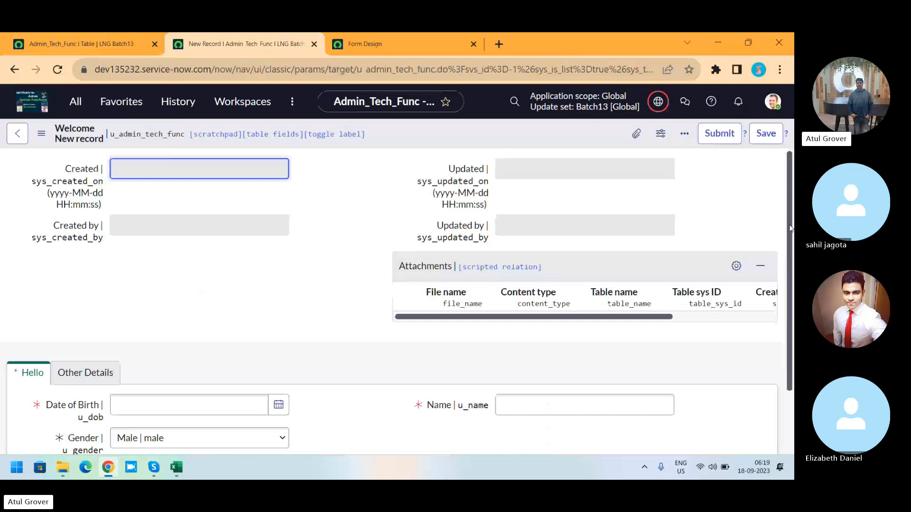
scroll(790, 225, "down", 2)
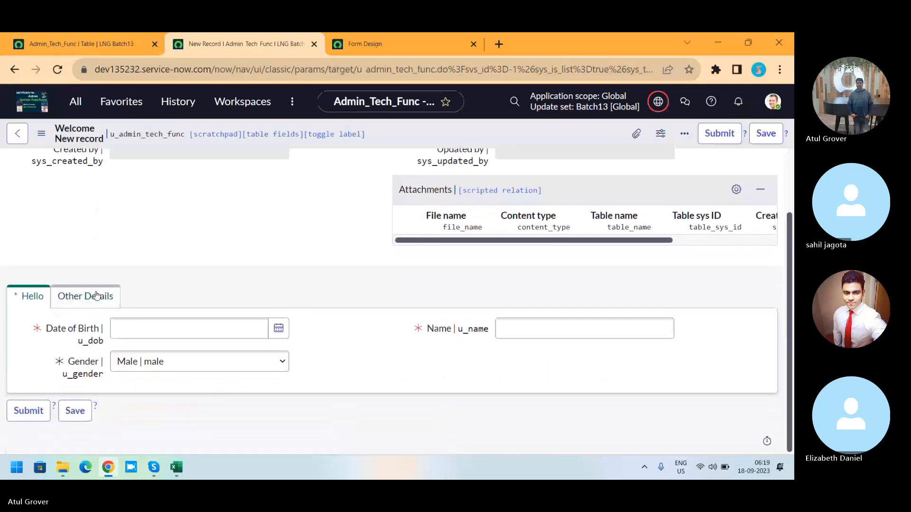
left_click(92, 296)
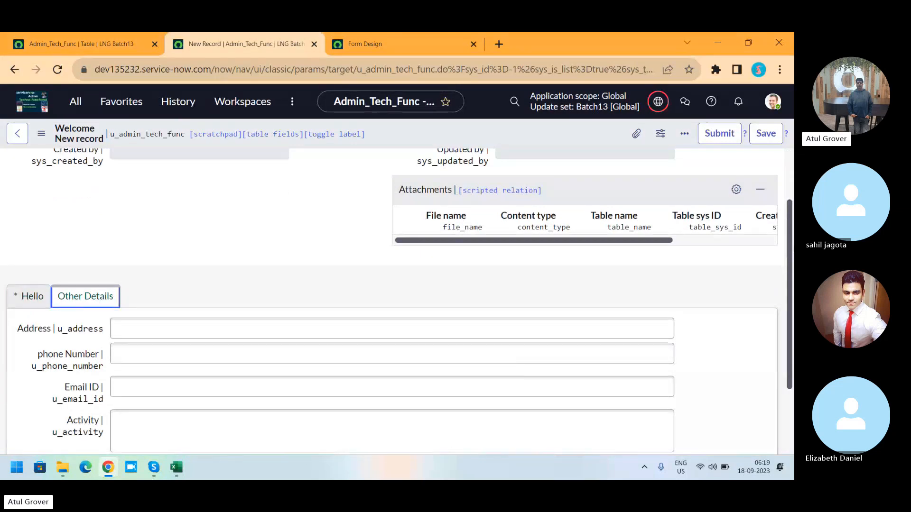
scroll(791, 249, "down", 2)
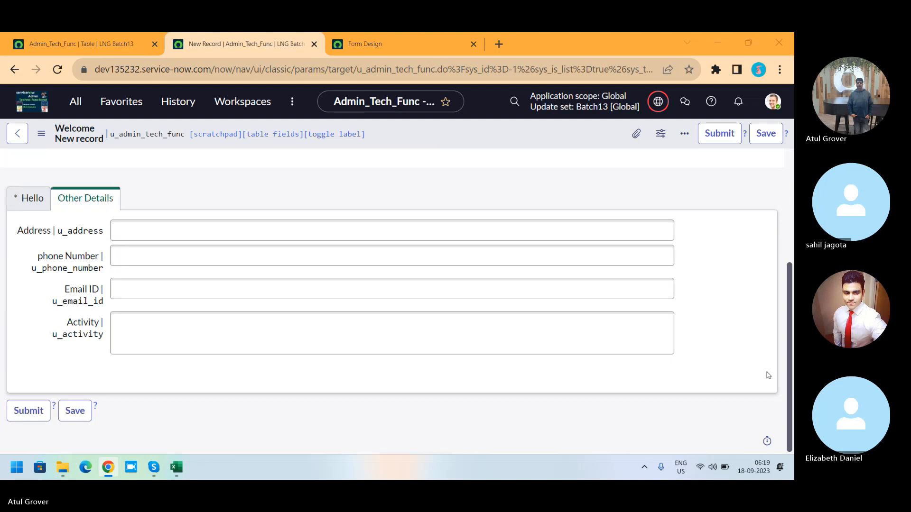
key("alt+Tab")
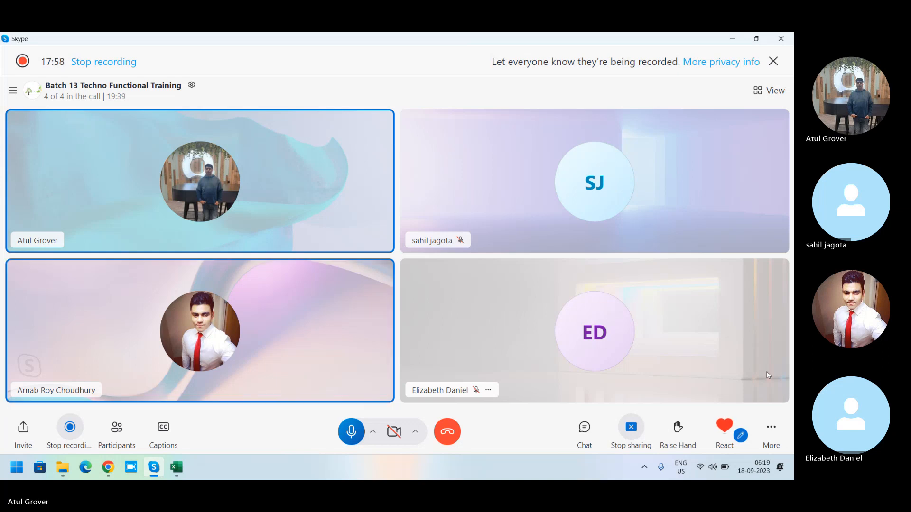
key("XF86AudioRaiseVolume")
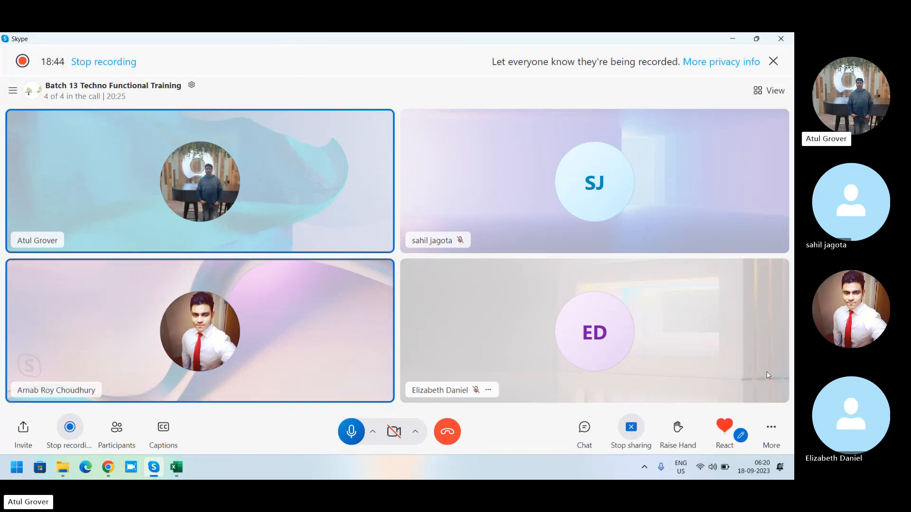
key("alt+Tab")
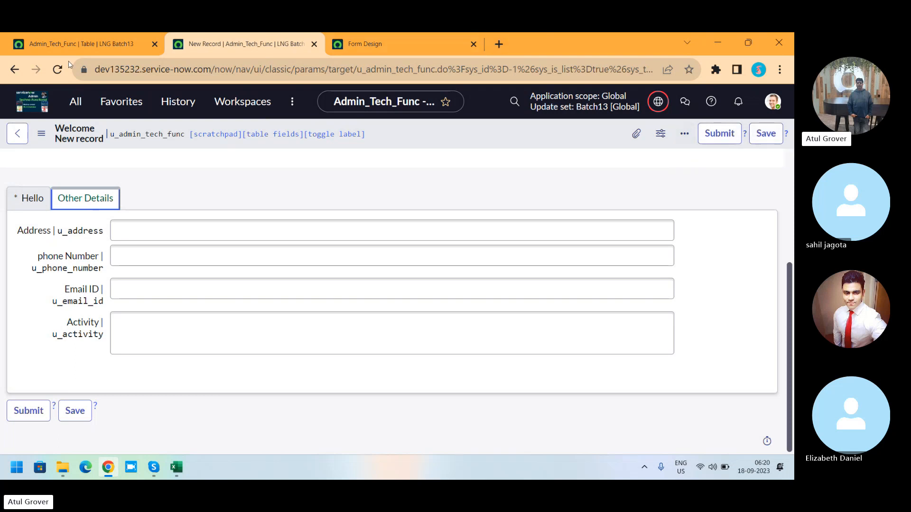
- Open a new Incident record in a separate tab and compare its form sections with those of the Admin_Tech_Func record form
left_click(102, 45)
left_click(76, 101)
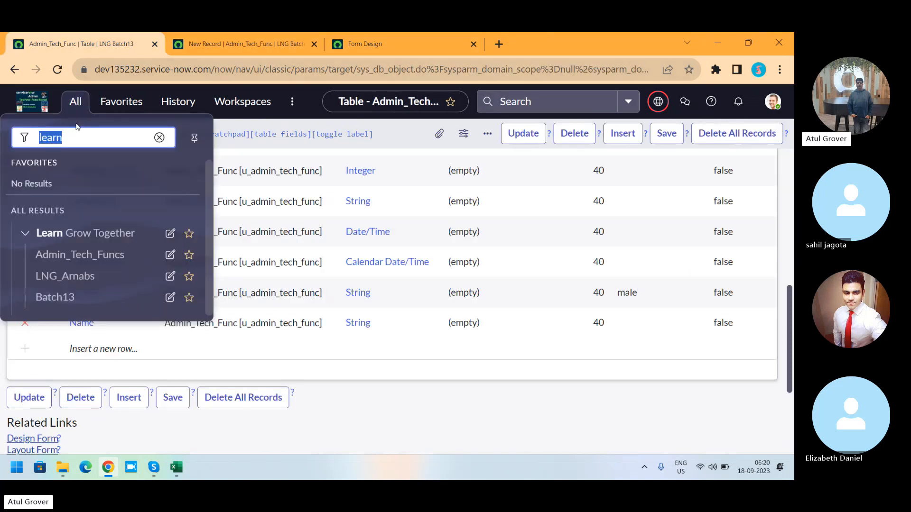
type("incid")
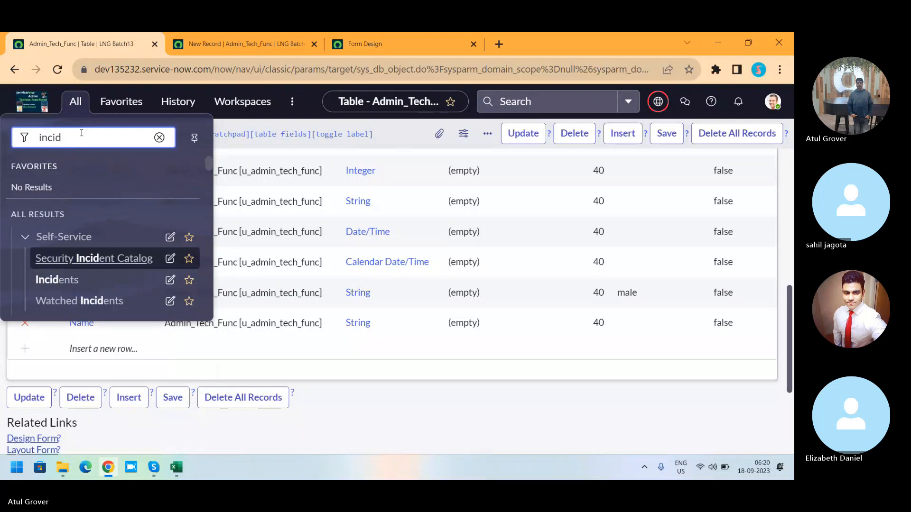
left_click_drag(207, 158, 208, 175)
middle_click(71, 214)
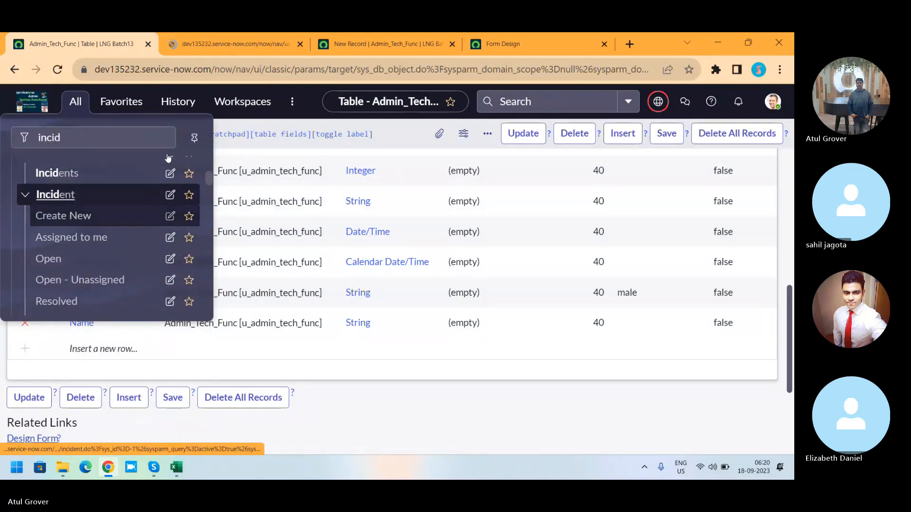
left_click(252, 47)
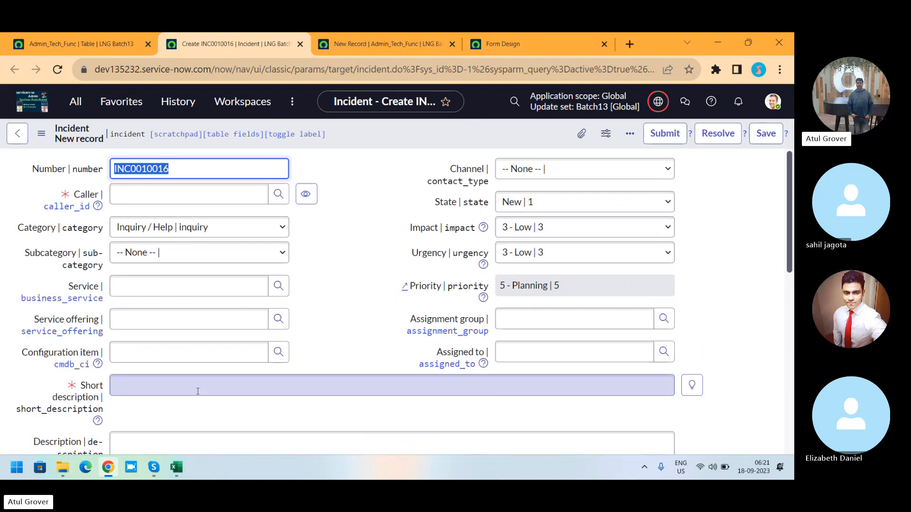
left_click_drag(787, 198, 789, 336)
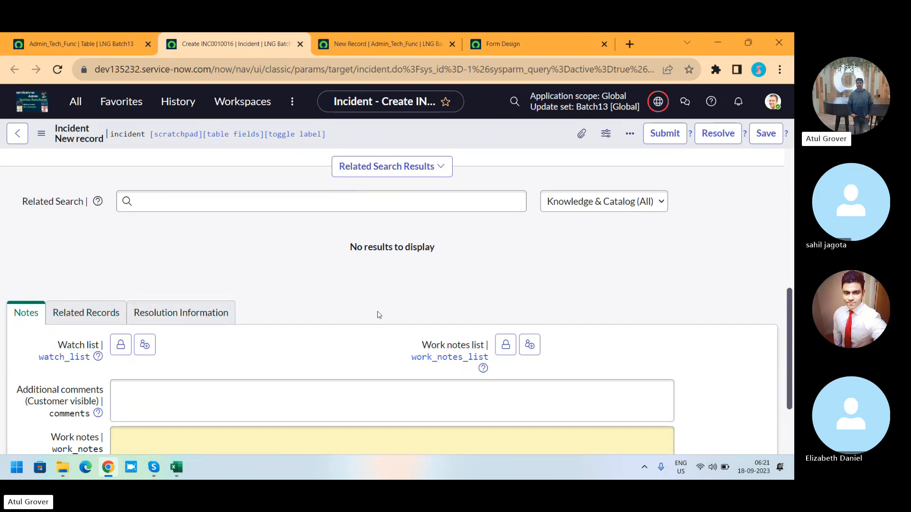
left_click(386, 46)
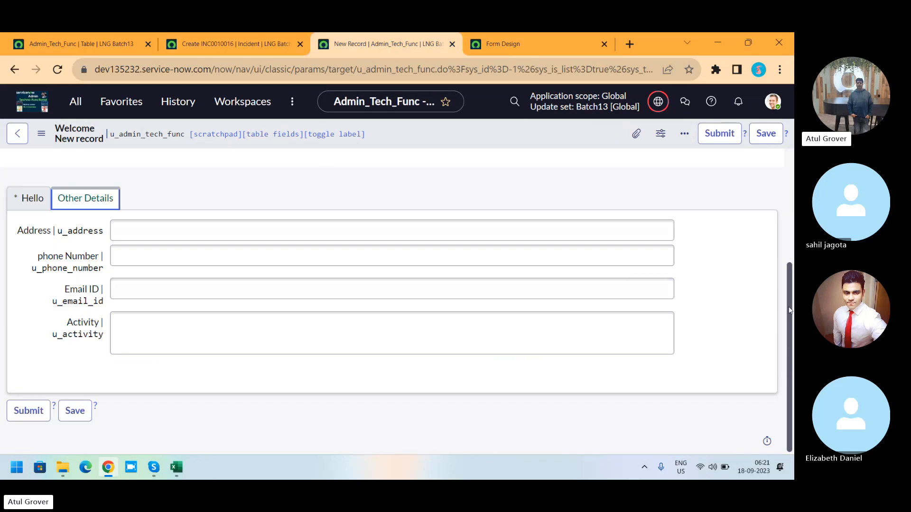
scroll(790, 311, "up", 4)
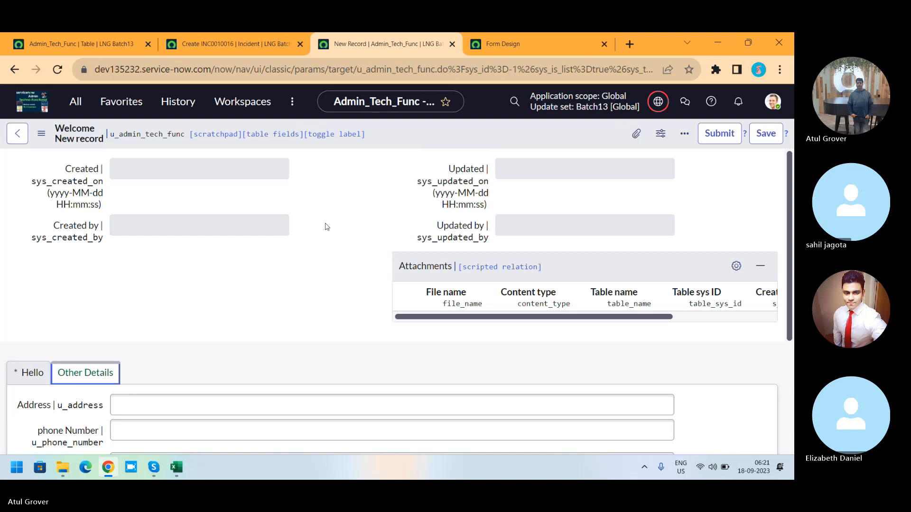
- Reload the Admin_Tech_Func form design and add a Currency field as the first field of the Other Details section
left_click(490, 46)
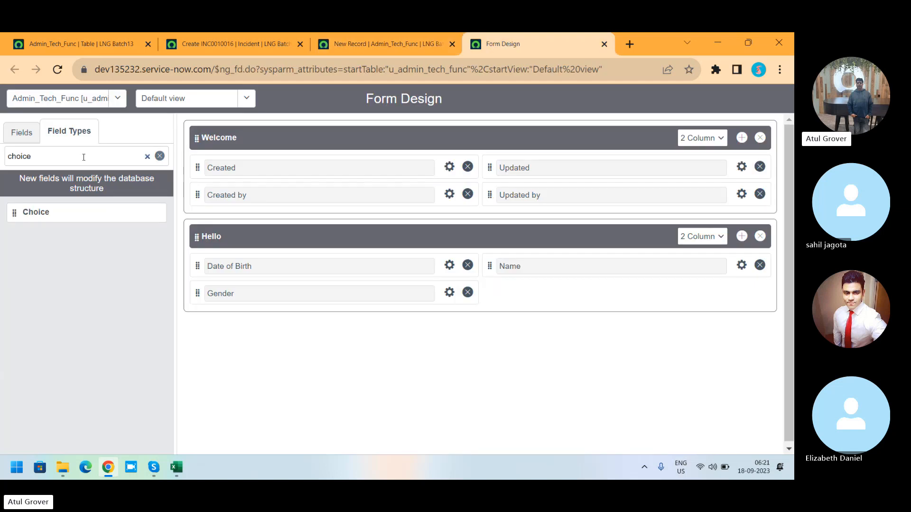
left_click(58, 70)
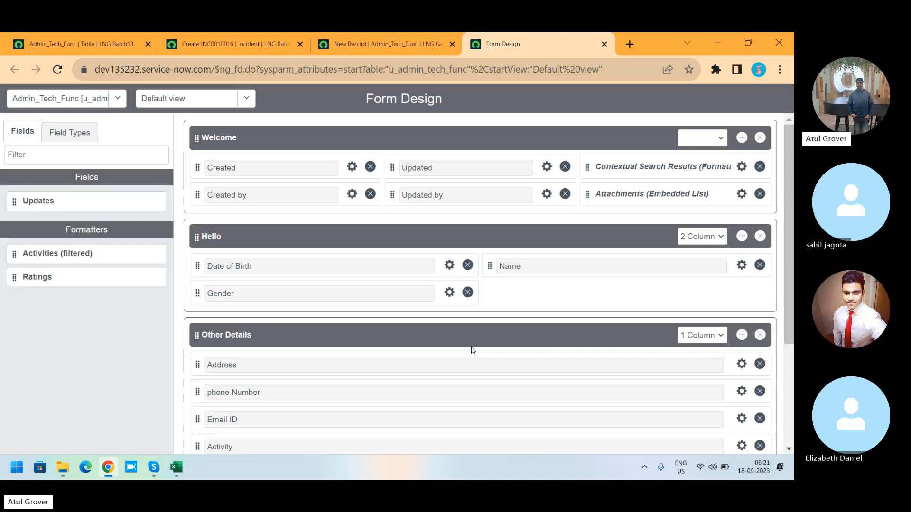
left_click(75, 134)
left_click(56, 153)
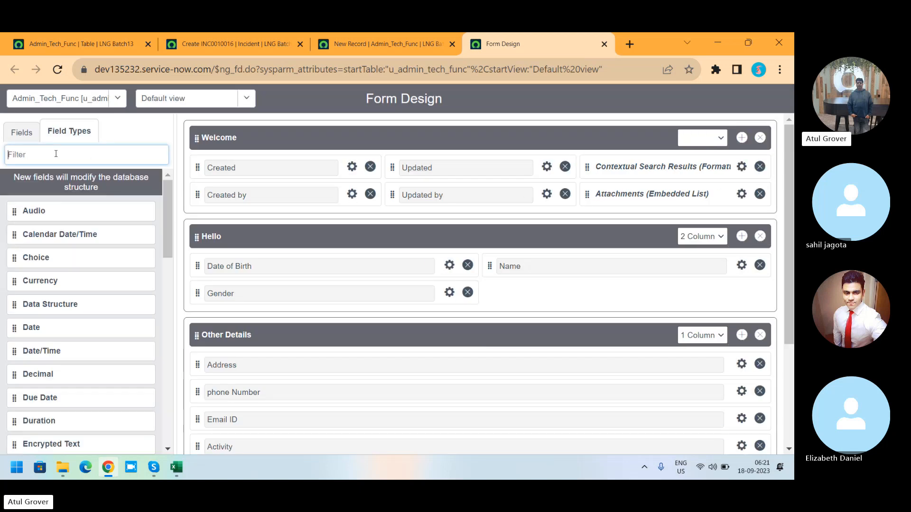
type("map")
key("BackSpace")
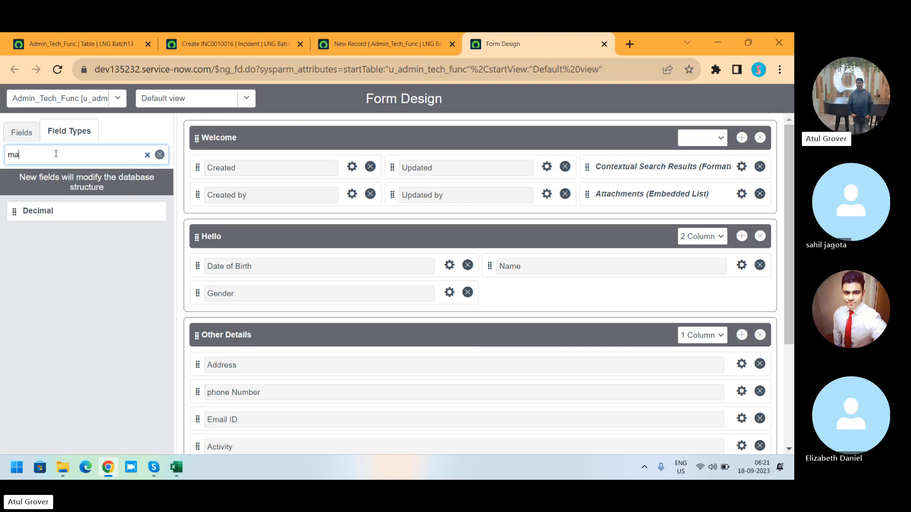
key("BackSpace")
key("BackSpace")
type("cur")
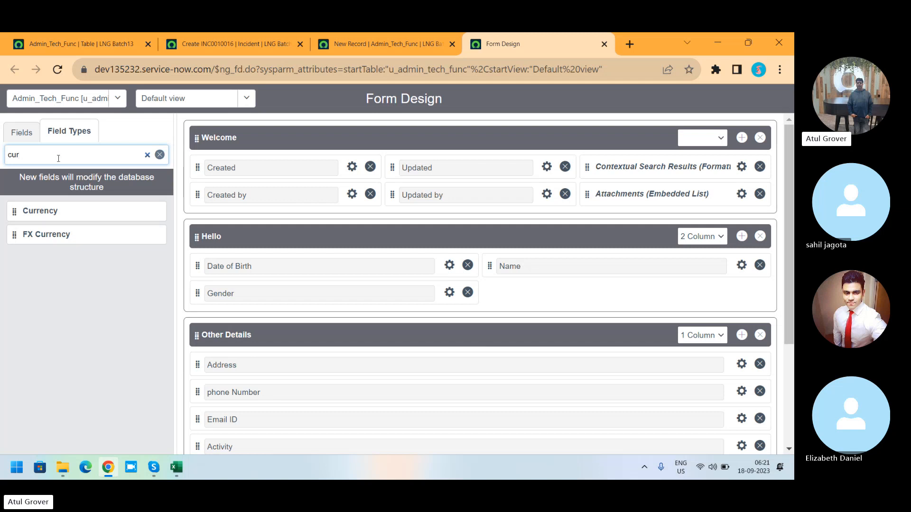
left_click_drag(49, 209, 560, 372)
- Set the Other Details section to 2 Column and move the New Currency field into its second column
left_click(707, 338)
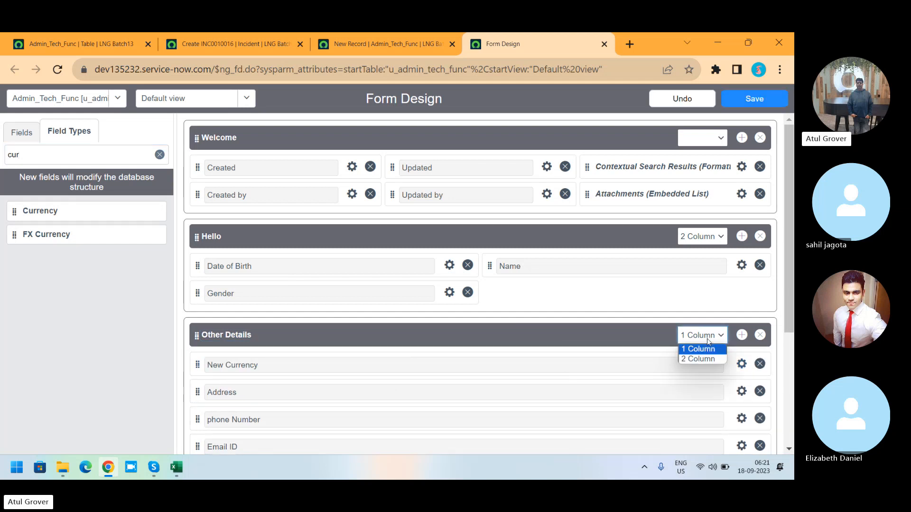
left_click(698, 359)
left_click_drag(791, 273, 790, 330)
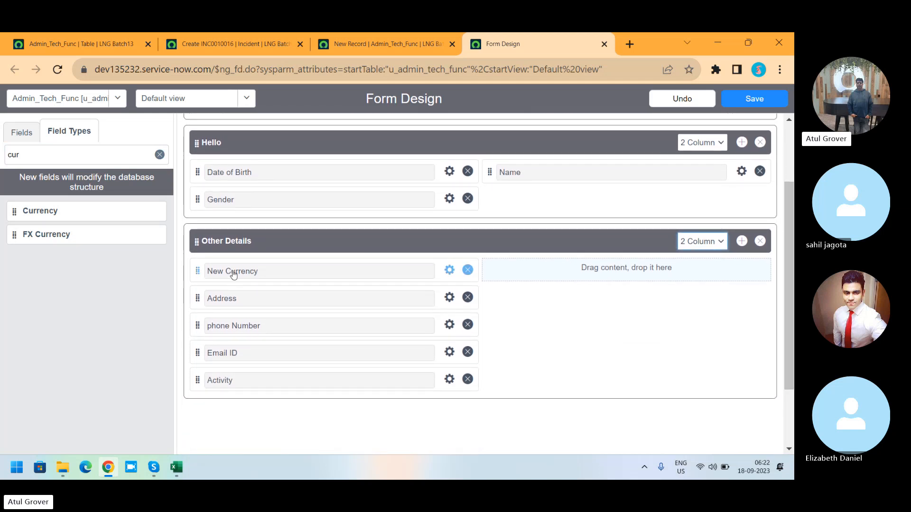
left_click_drag(231, 271, 499, 272)
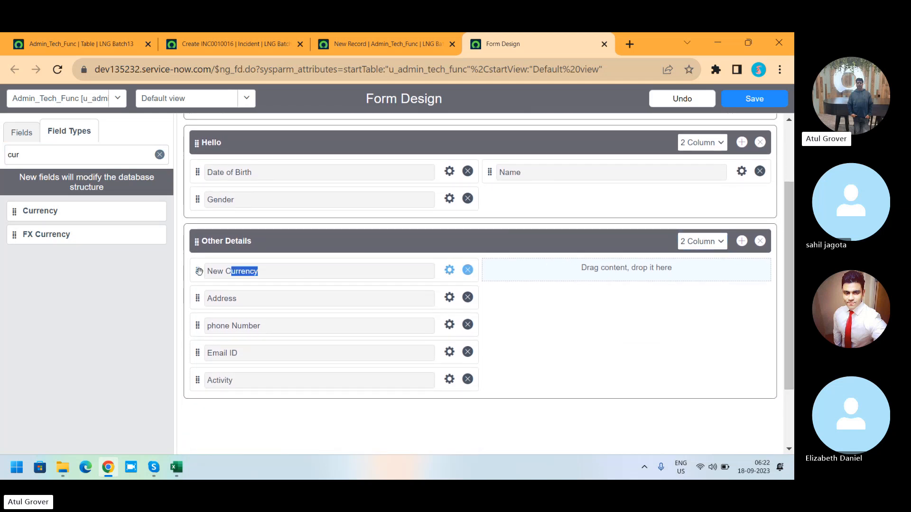
left_click_drag(197, 271, 493, 271)
scroll(493, 272, "down", 1)
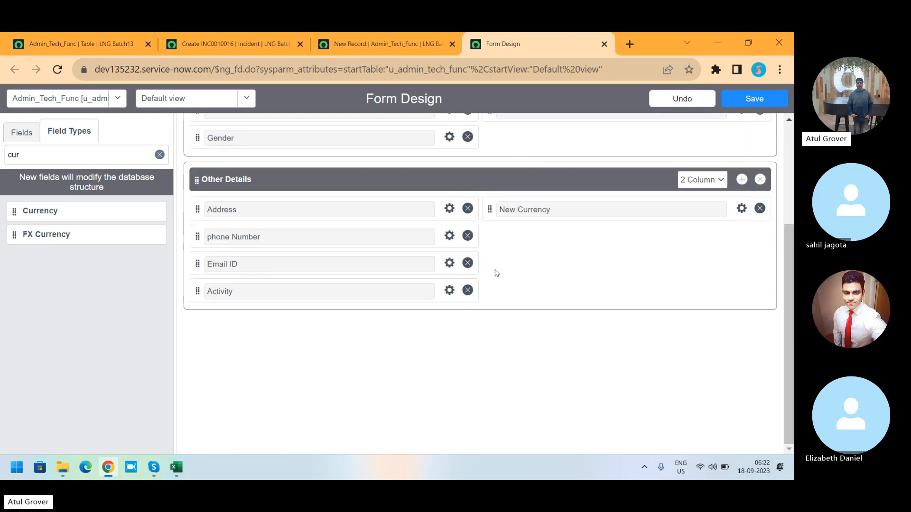
- Clear the field type filter and add an Audio field below New Currency in the Other Details section
left_click(68, 155)
key("BackSpace")
key("BackSpace")
key("BackSpace")
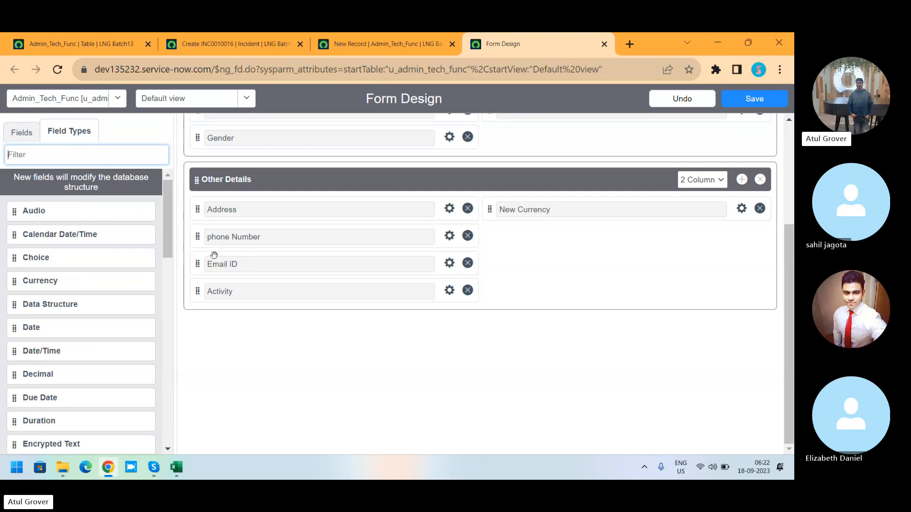
left_click_drag(214, 255, 515, 237)
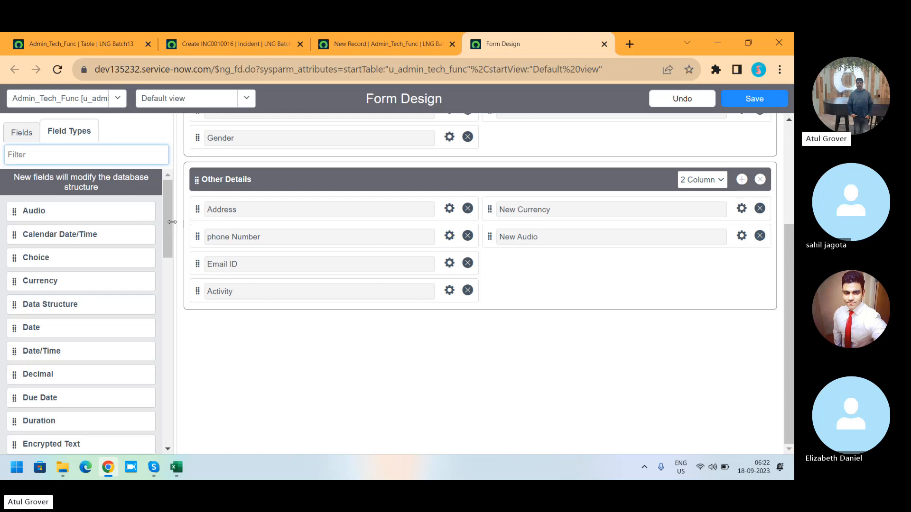
- Add a Geo Point field and a URL field below New Audio in Other Details, and save the form design
left_click_drag(171, 226, 167, 302)
left_click_drag(46, 270, 513, 265)
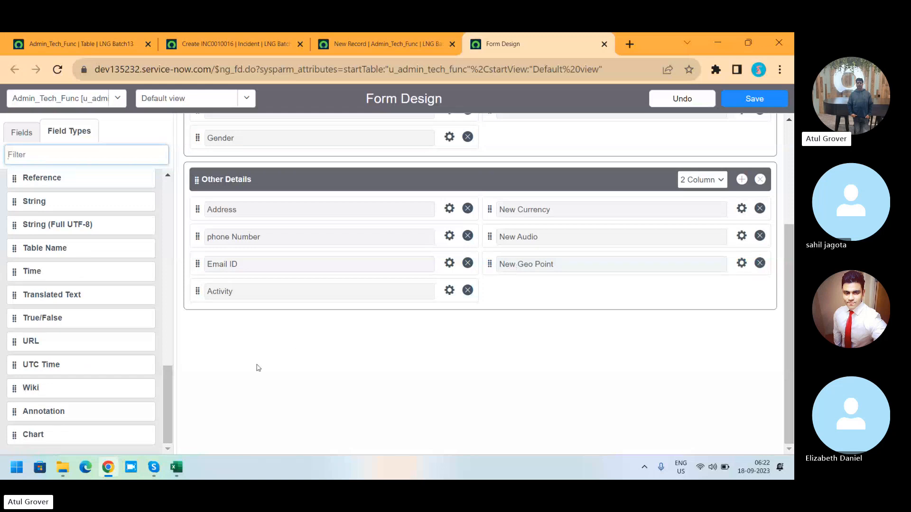
left_click_drag(8, 342, 499, 279)
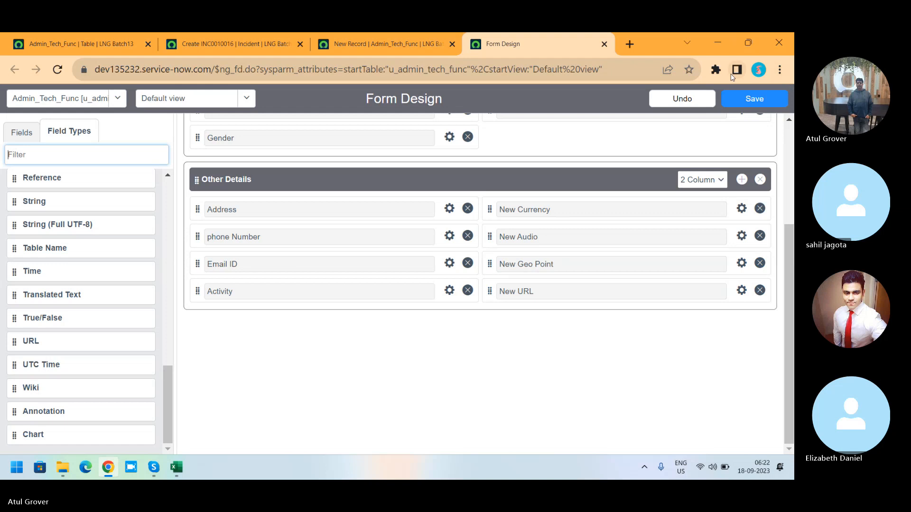
left_click(736, 101)
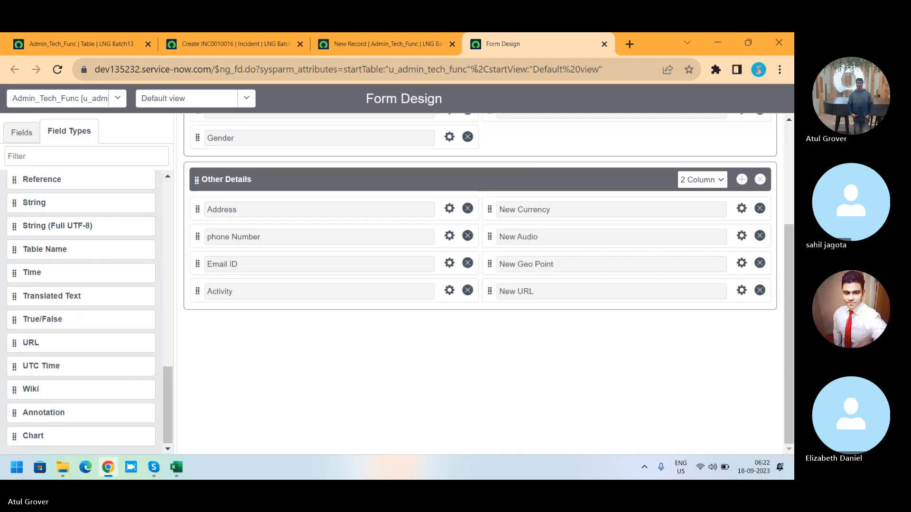
- Reload the new Admin_Tech_Func record form and review the two-column Other Details section
left_click(357, 43)
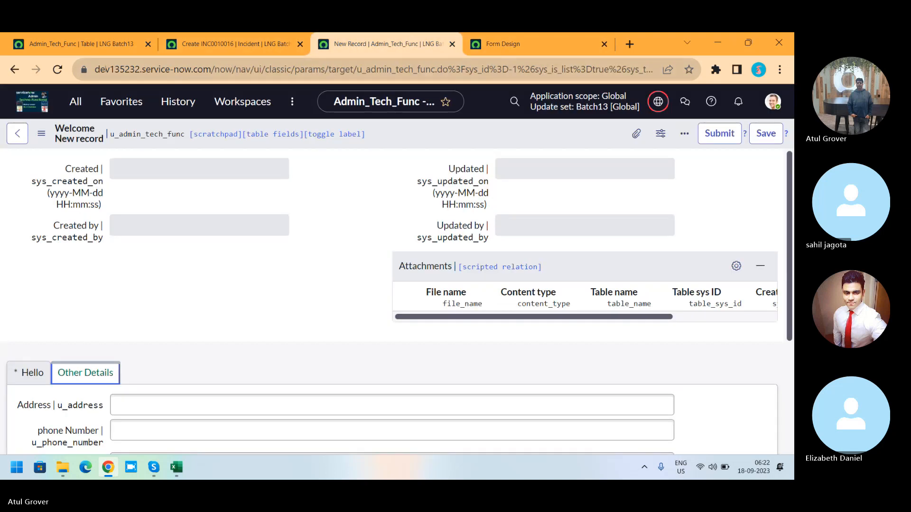
left_click(58, 70)
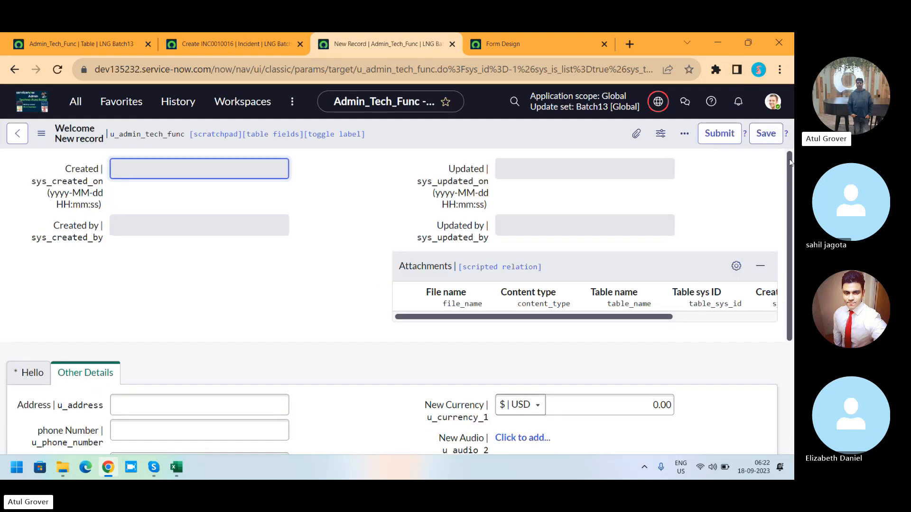
scroll(627, 280, "down", 4)
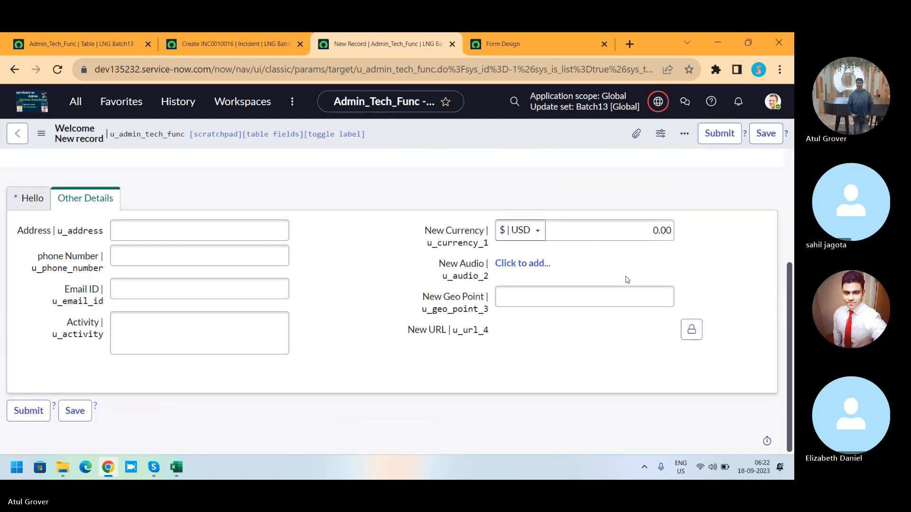
- Try to add an audio file to the New Audio field, and reopen the Other Details section
left_click(529, 264)
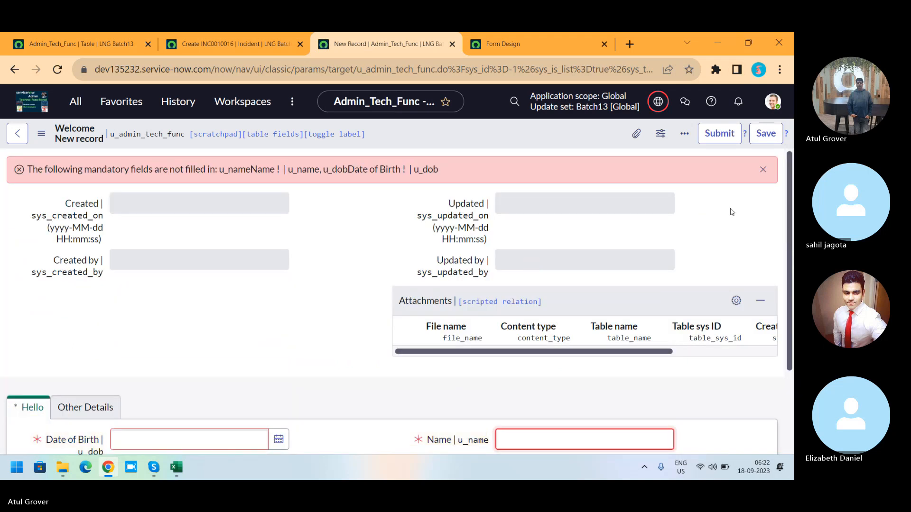
scroll(720, 289, "down", 3)
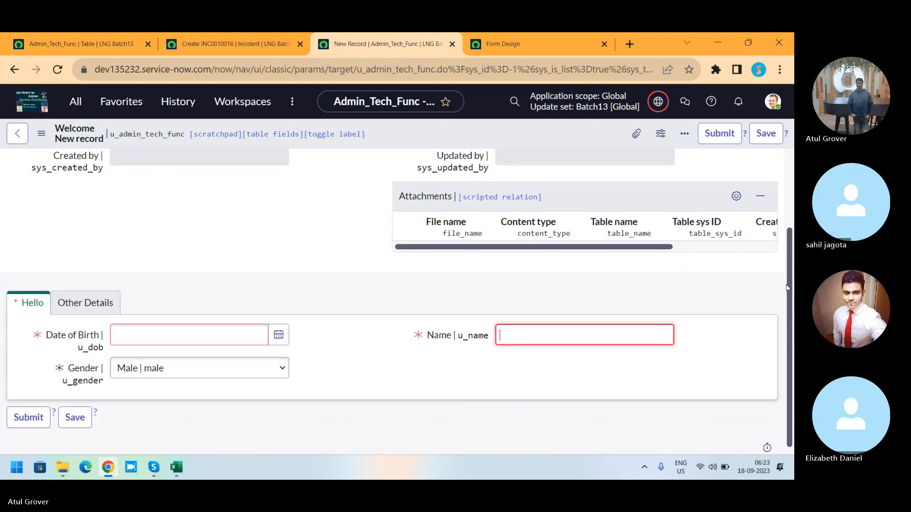
left_click(93, 299)
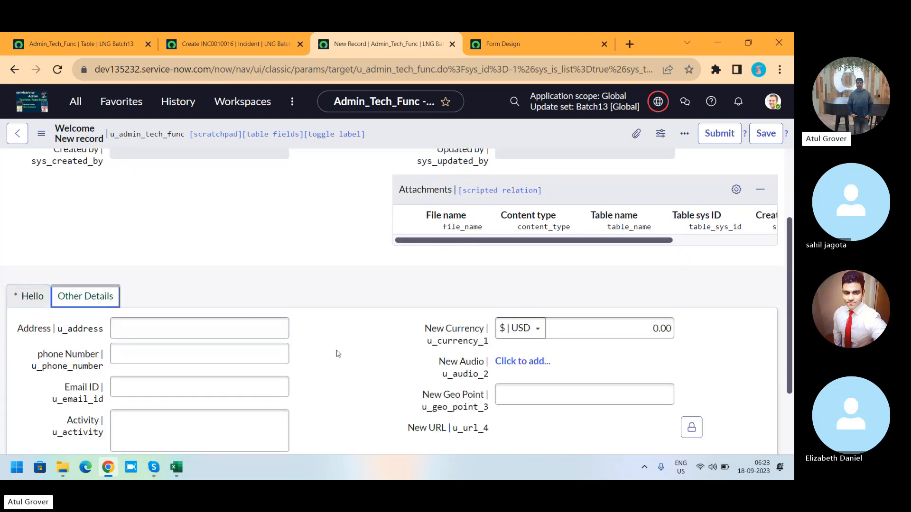
left_click(572, 401)
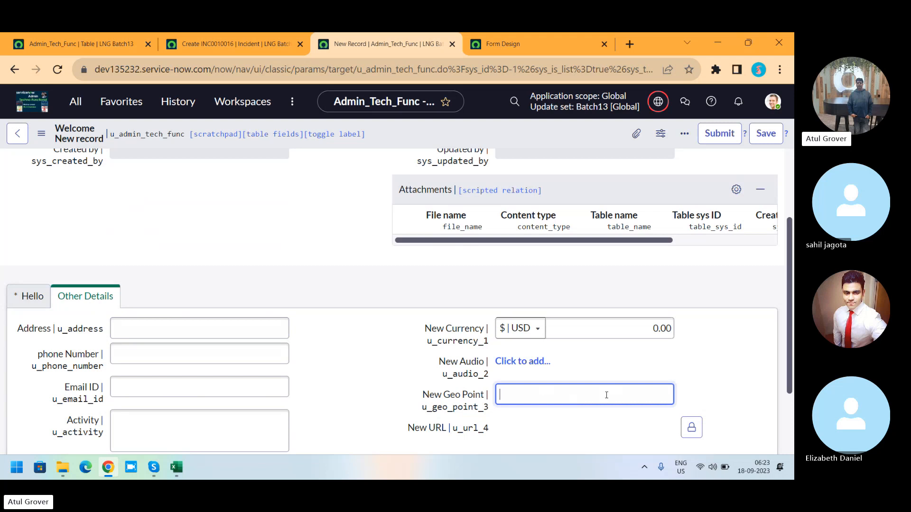
left_click(697, 428)
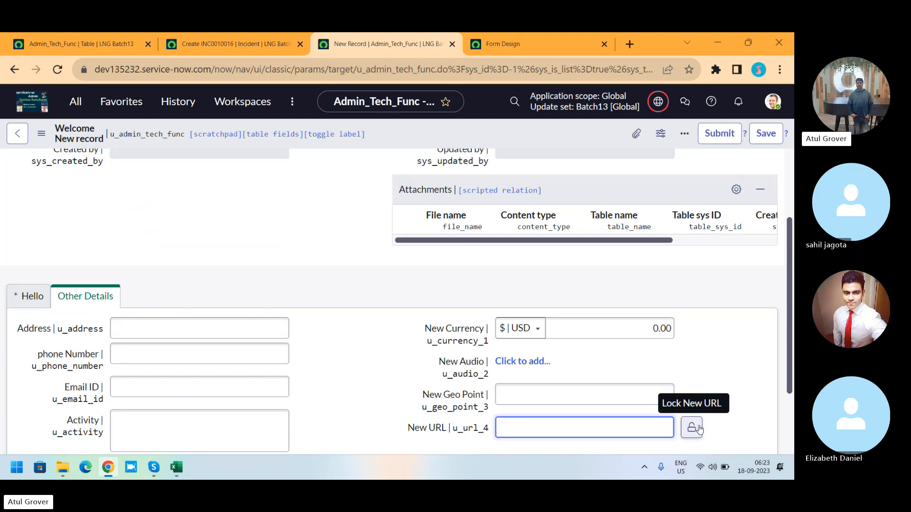
type("www")
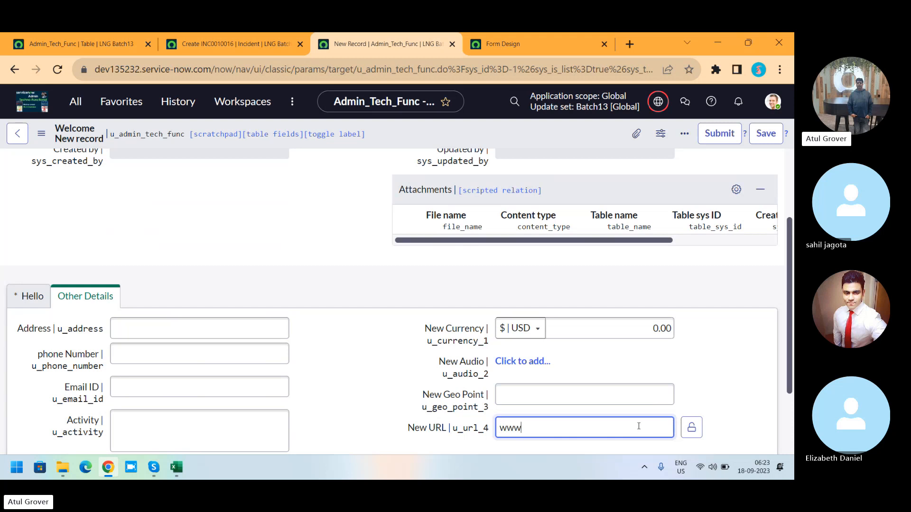
type(".googl")
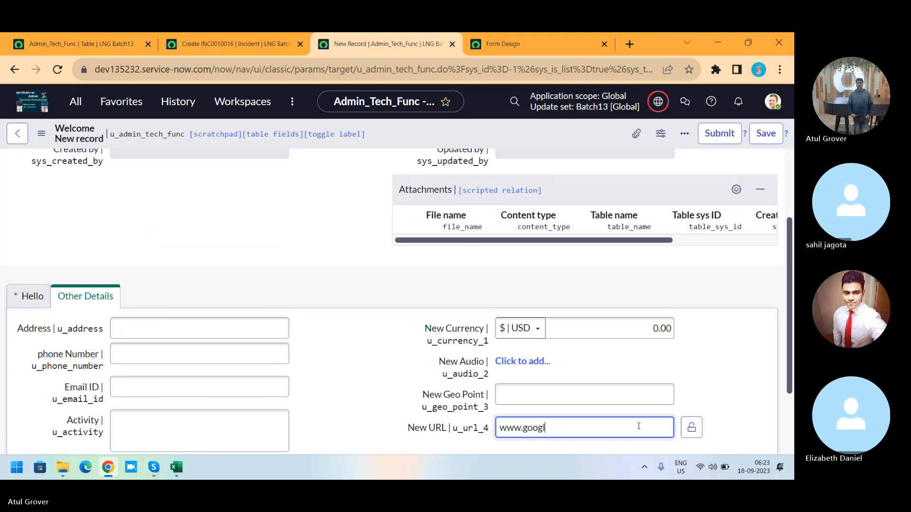
type("e.ocm")
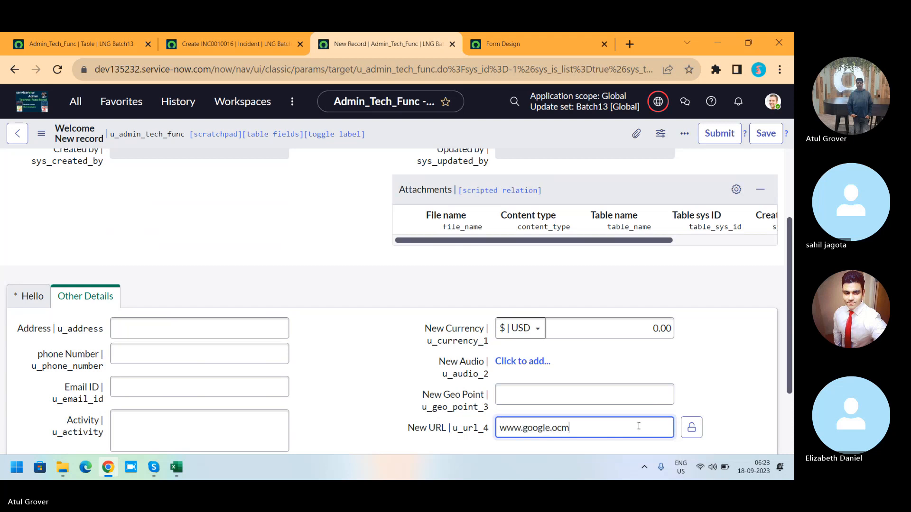
left_click(692, 428)
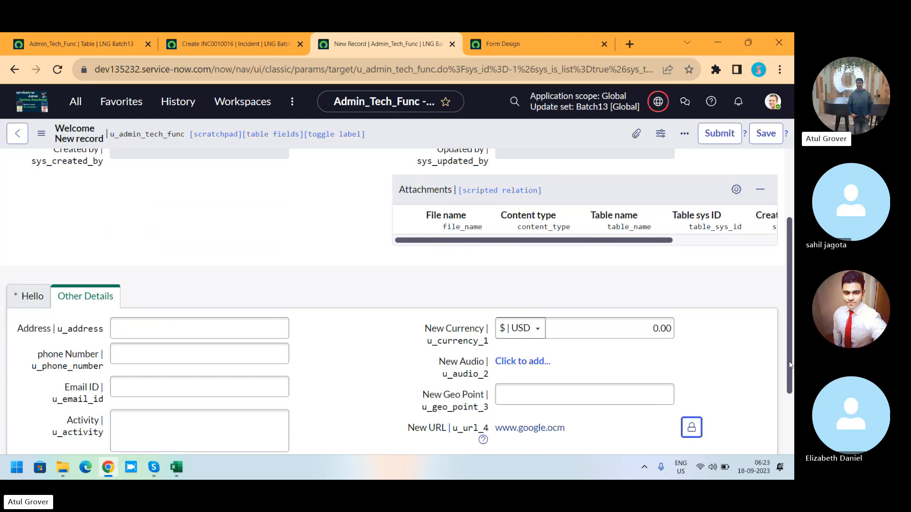
- Enter 102.326 in the New Geo Point field of the Other Details section
left_click_drag(790, 364, 794, 405)
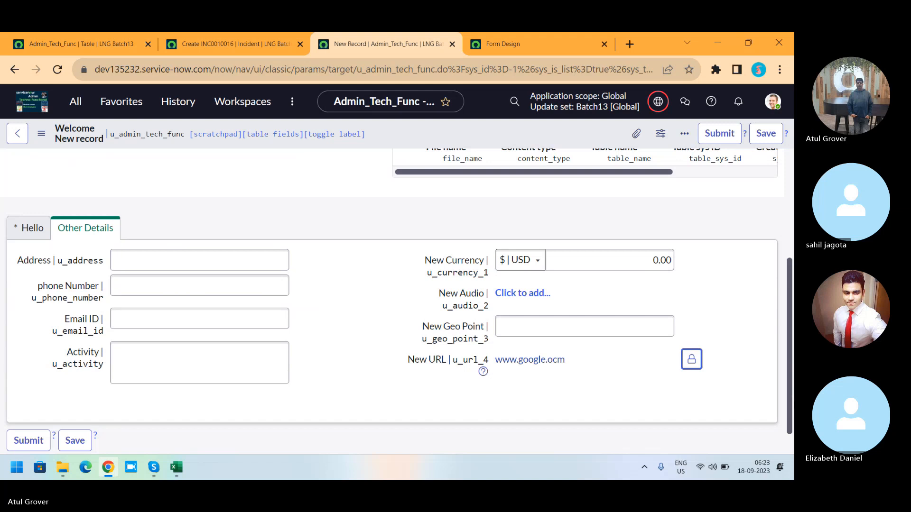
left_click(615, 327)
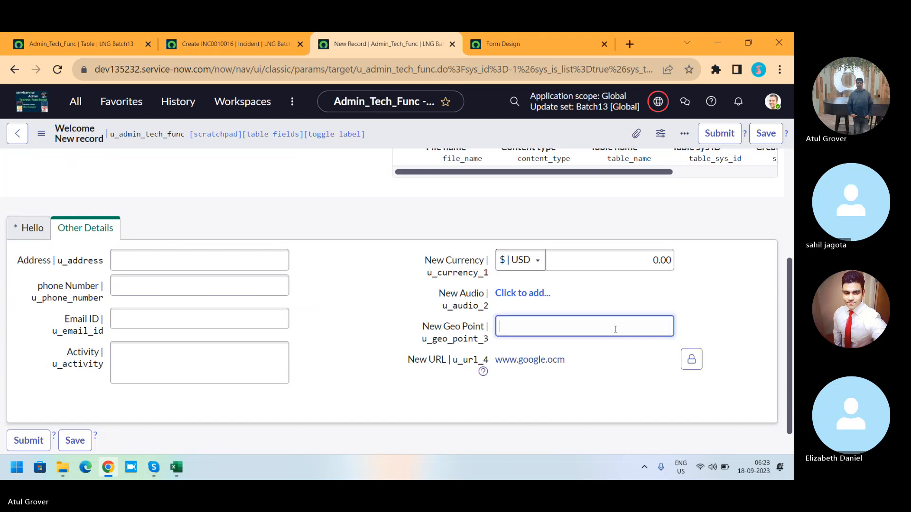
type("102.326")
left_click(716, 320)
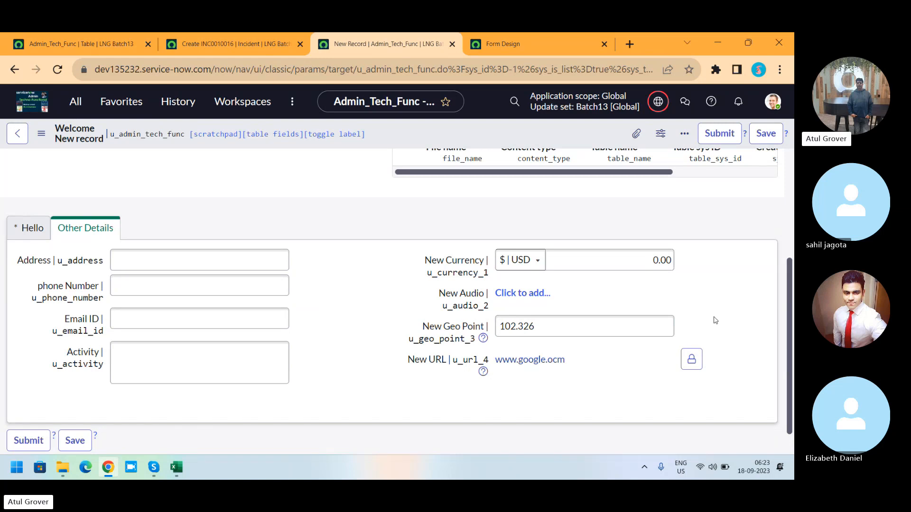
- In the form design, add a Chart below Activity and a Wiki field below New URL in the Other Details section
left_click(536, 43)
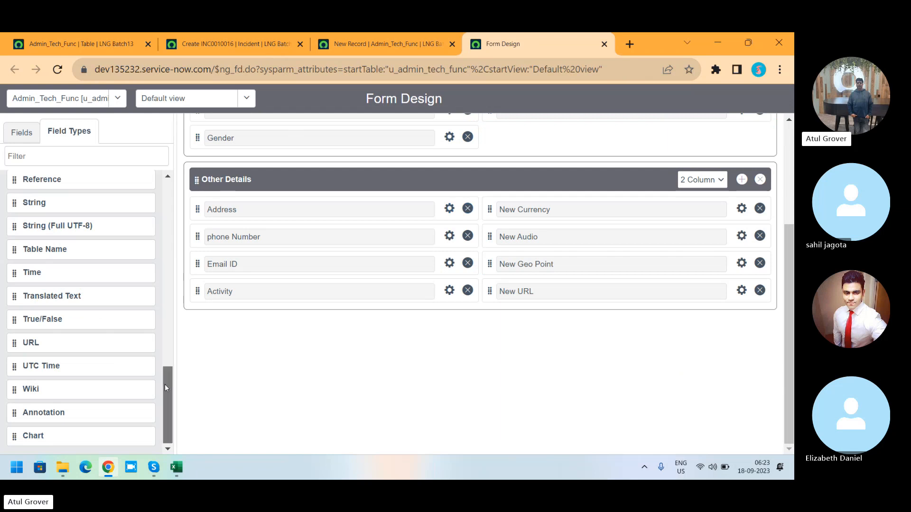
scroll(165, 386, "down", 1)
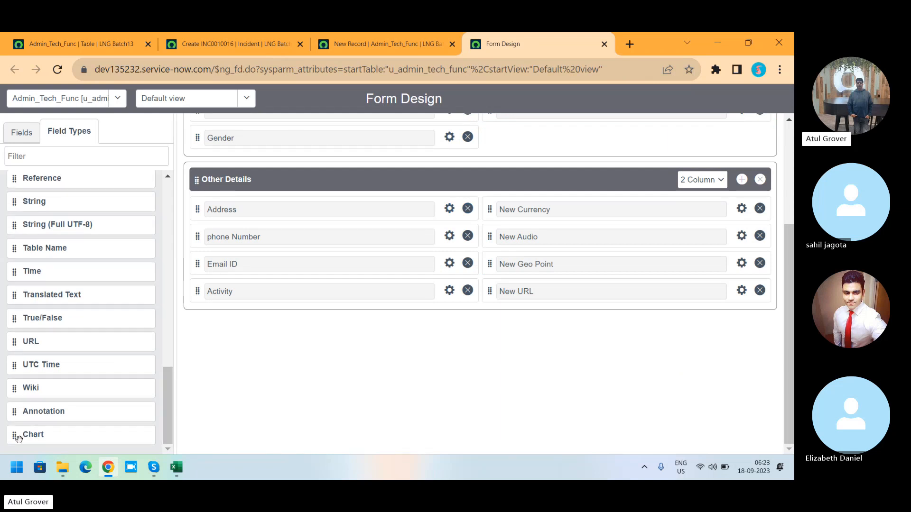
left_click_drag(14, 435, 325, 319)
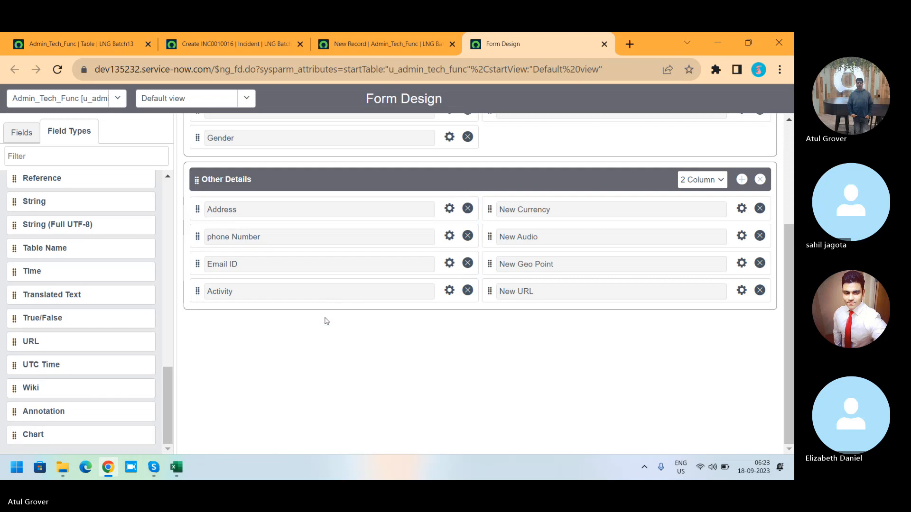
left_click_drag(12, 389, 482, 288)
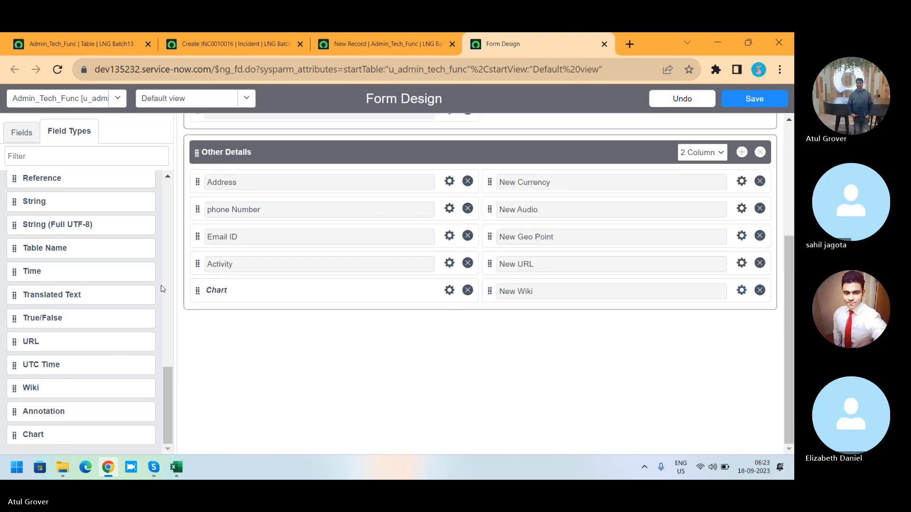
- Add a Translated Text field below the Chart in the Other Details section and save the form design
left_click_drag(15, 295, 203, 286)
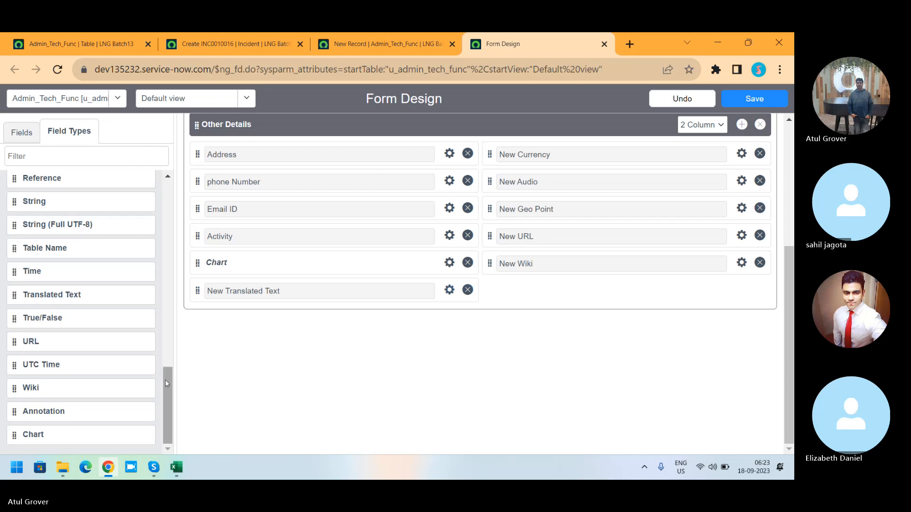
scroll(166, 370, "up", 1)
scroll(109, 275, "up", 15)
scroll(102, 248, "down", 2)
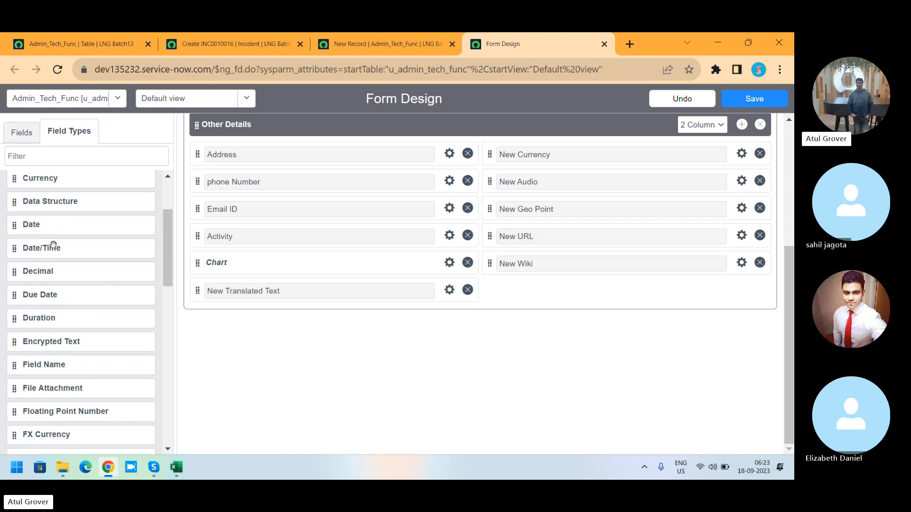
left_click(758, 104)
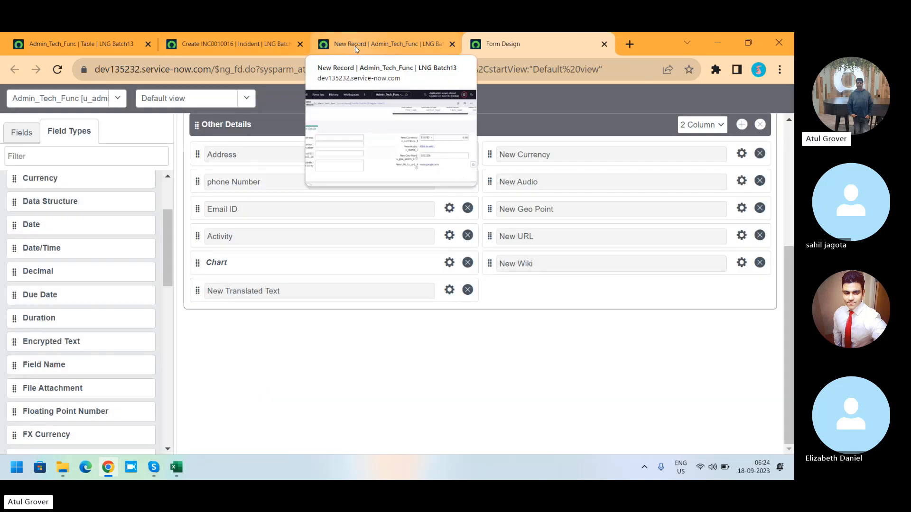
- Reload the new Admin_Tech_Func record form, discarding unsaved changes, and view the fields at the end of Other Details
left_click(354, 45)
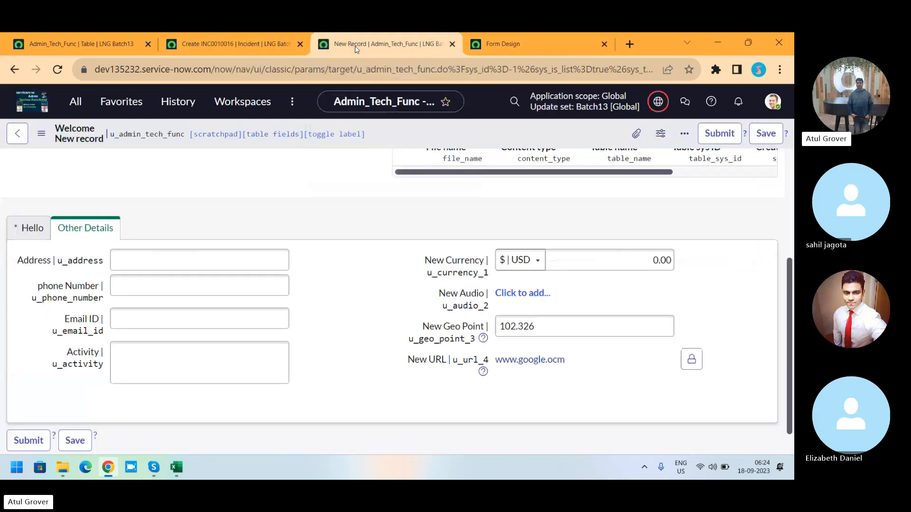
left_click(57, 69)
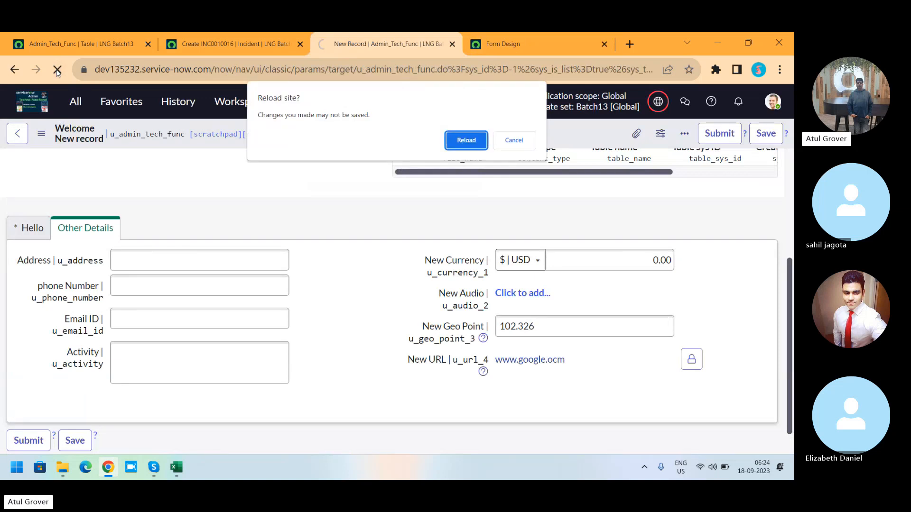
left_click(477, 140)
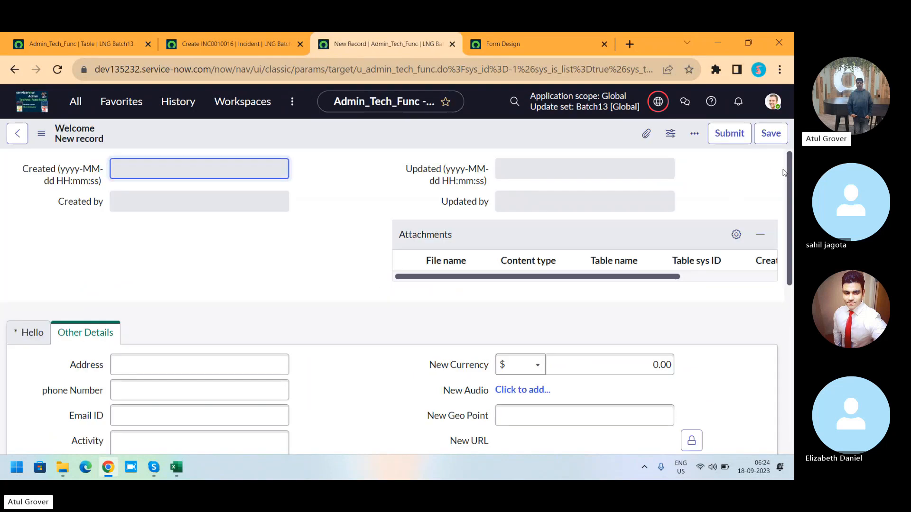
left_click_drag(788, 170, 793, 369)
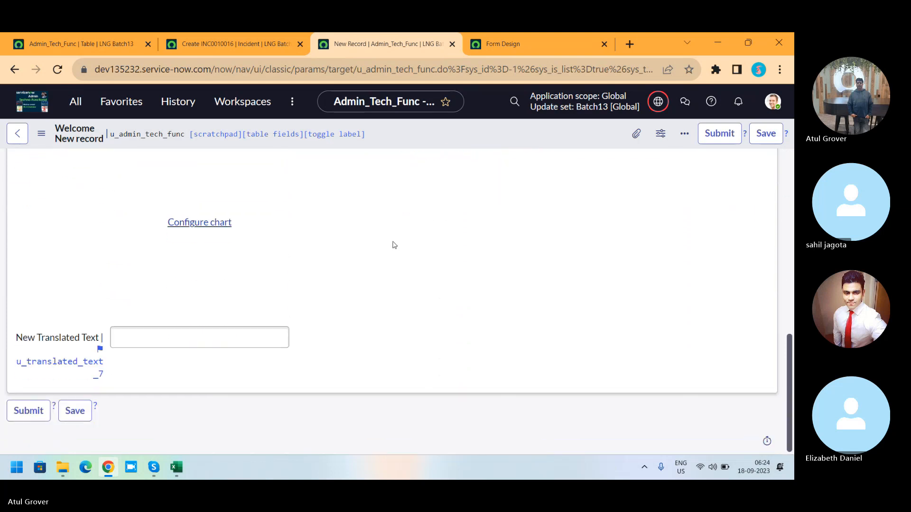
- Open the configuration form of the chart in Other Details and return to the new record
left_click(203, 232)
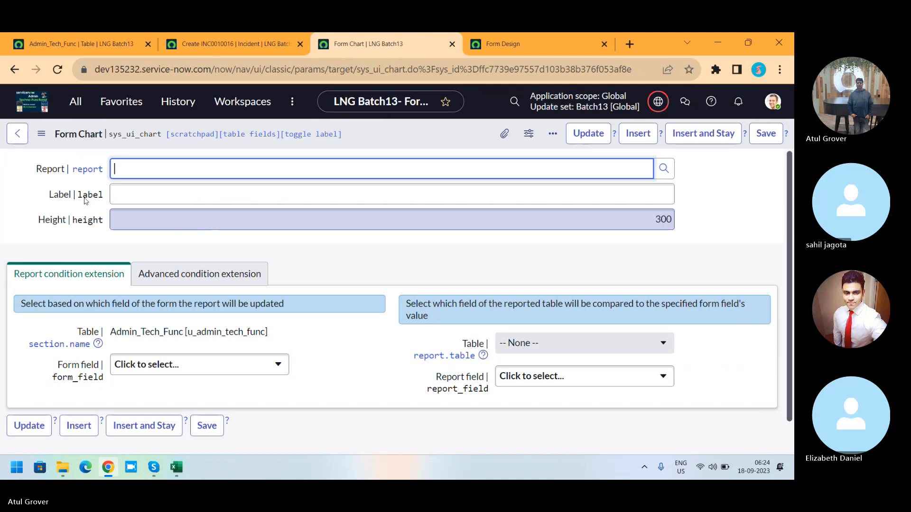
left_click(11, 71)
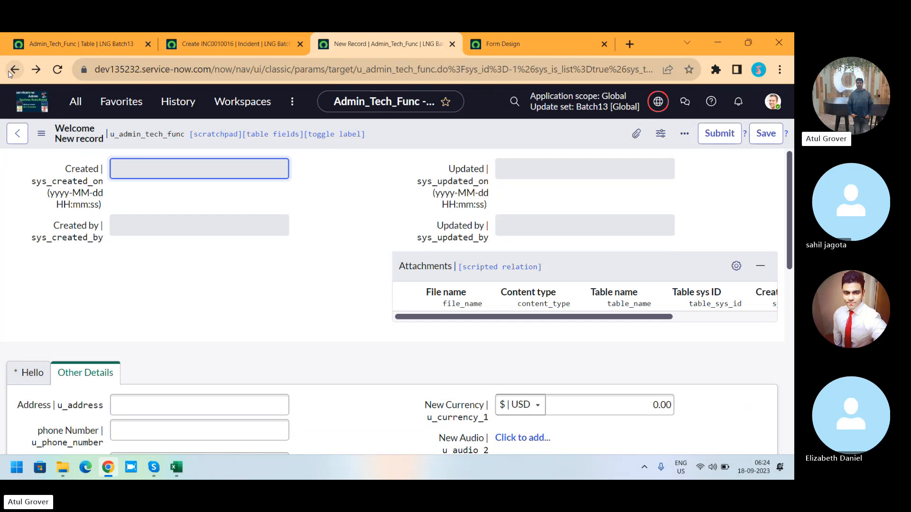
- In the new incident, choose a recently selected caller, enter "hello" as the short description and save the record
left_click(233, 44)
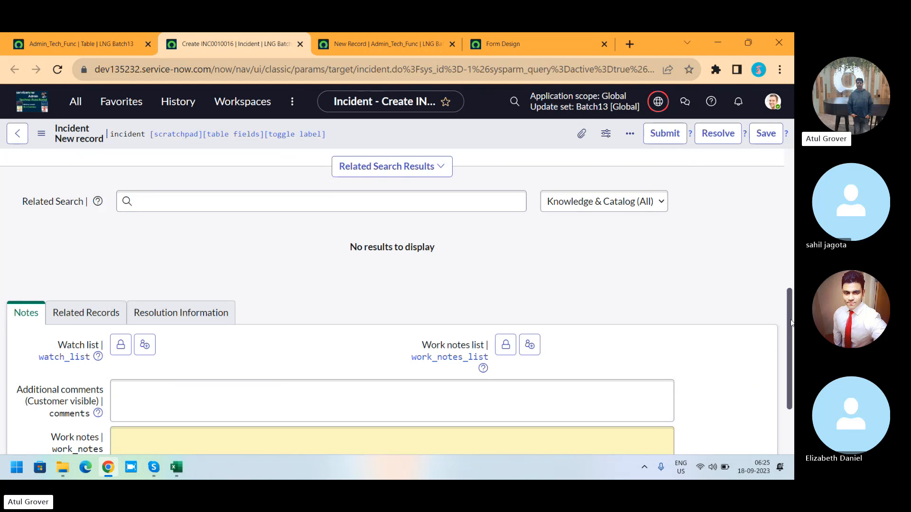
left_click_drag(790, 321, 788, 178)
left_click(228, 192)
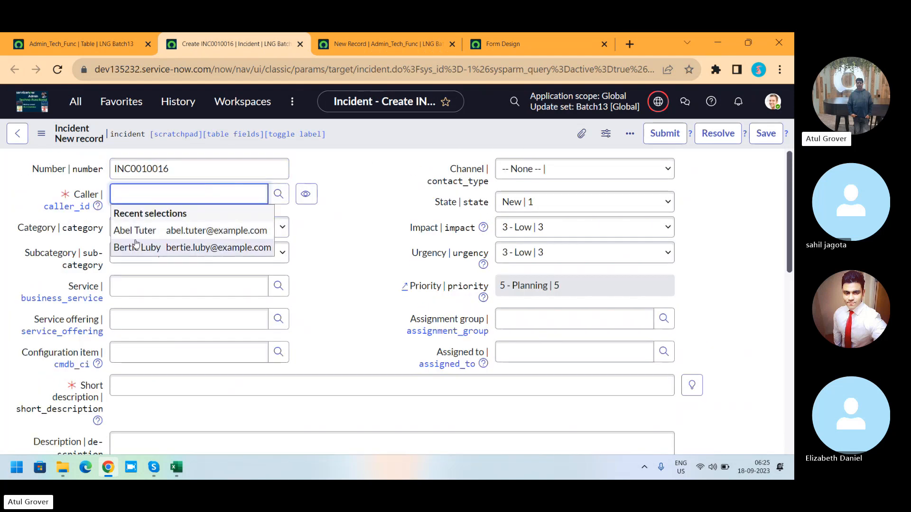
left_click(137, 247)
left_click(150, 393)
type("h")
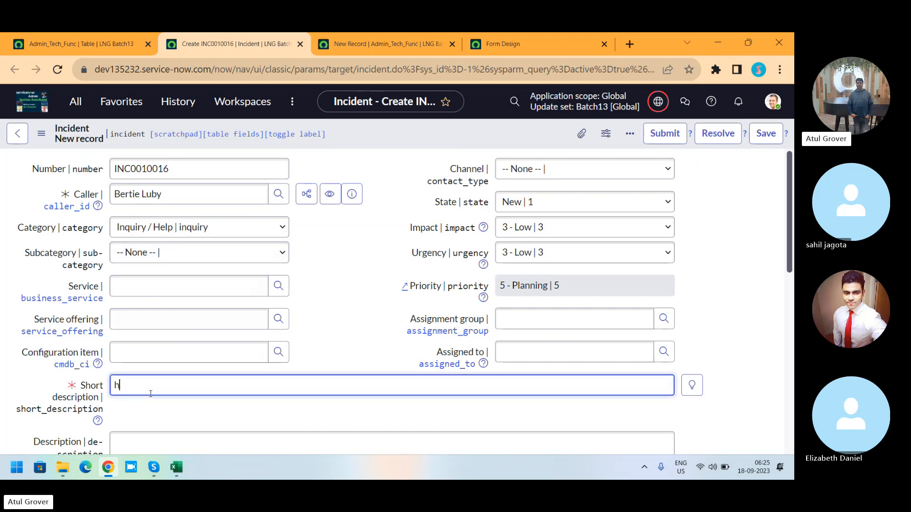
type("ello")
left_click(764, 134)
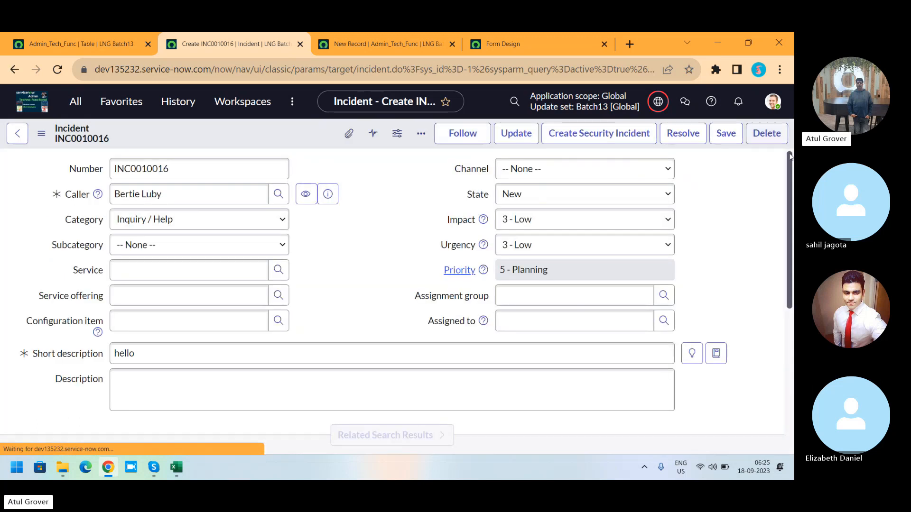
- Load the related lists at the end of the saved incident
left_click_drag(790, 162, 784, 376)
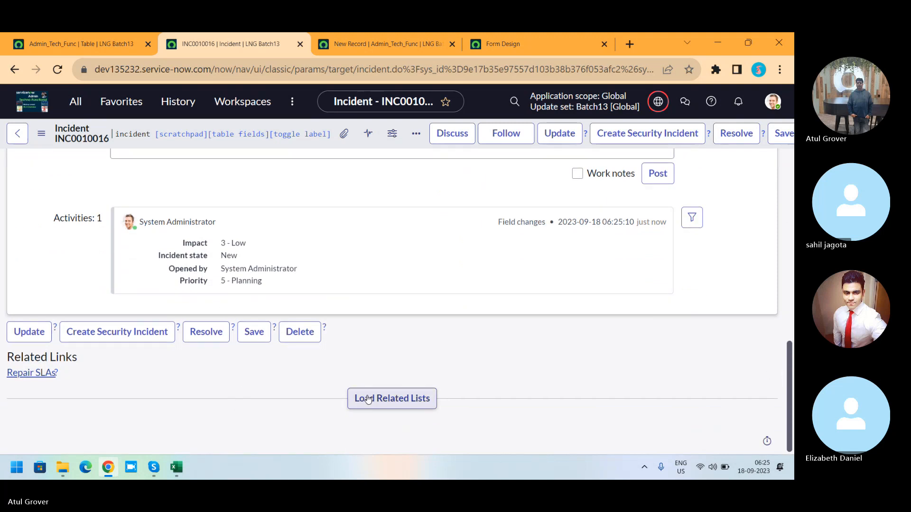
left_click(386, 399)
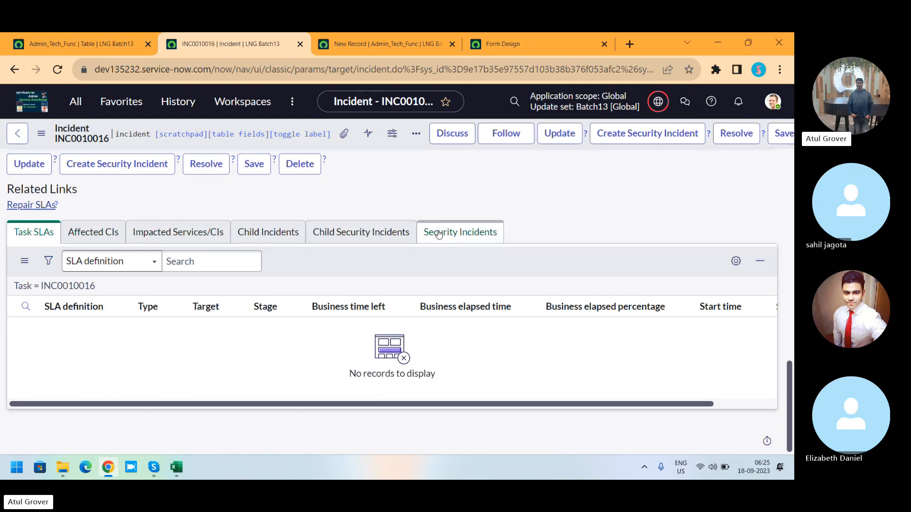
- In the new Admin_Tech_Func record's Hello section, fill in the date of birth with the current date and time, enter "heloo" as the name, and save
left_click(374, 52)
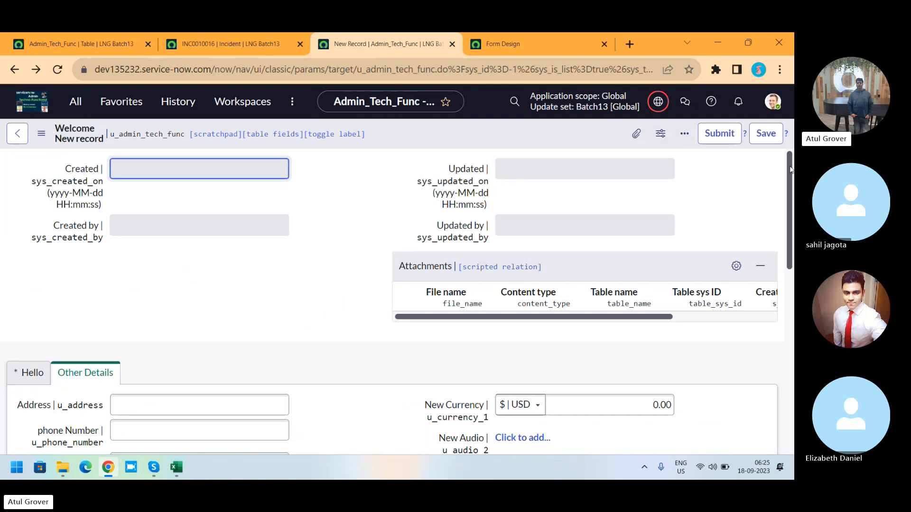
left_click_drag(791, 169, 791, 279)
scroll(791, 280, "up", 3)
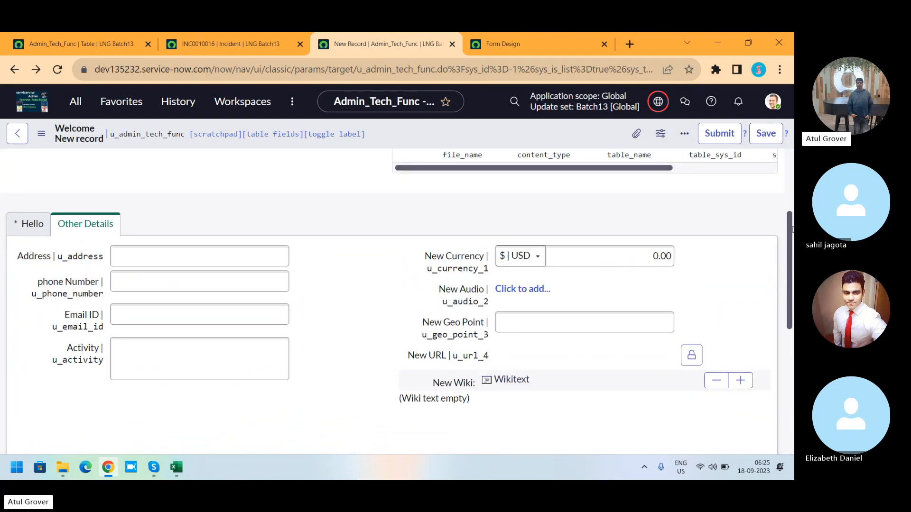
left_click(20, 220)
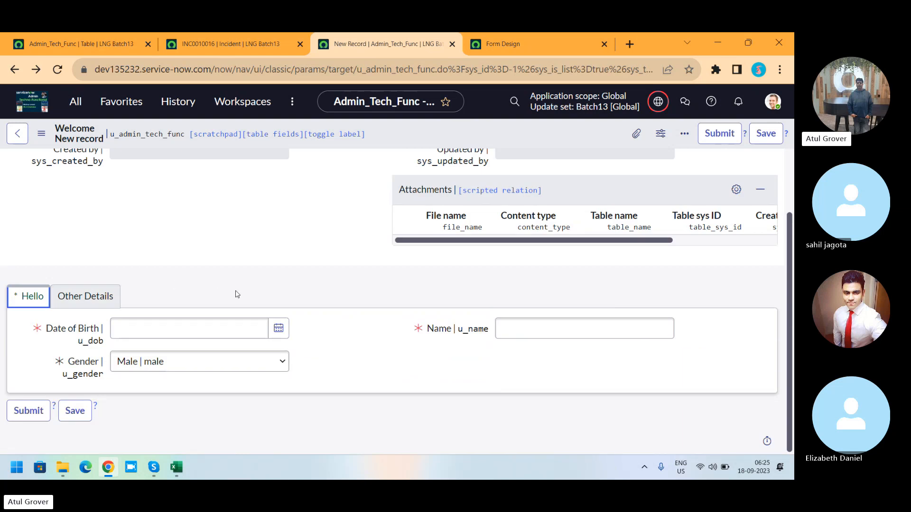
left_click(282, 334)
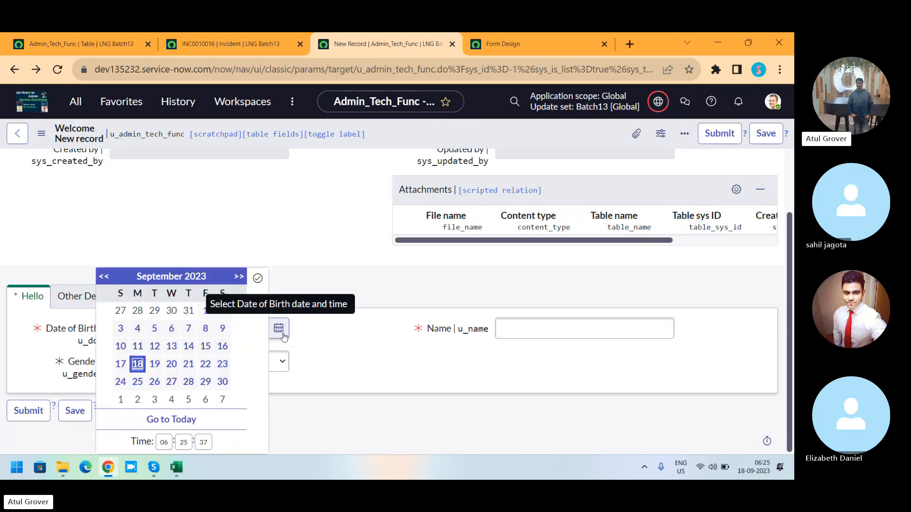
left_click(257, 279)
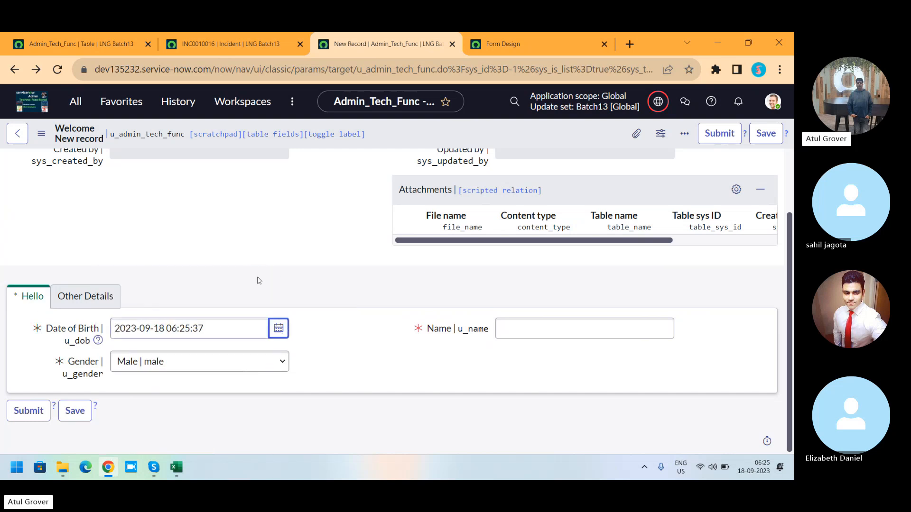
left_click(206, 369)
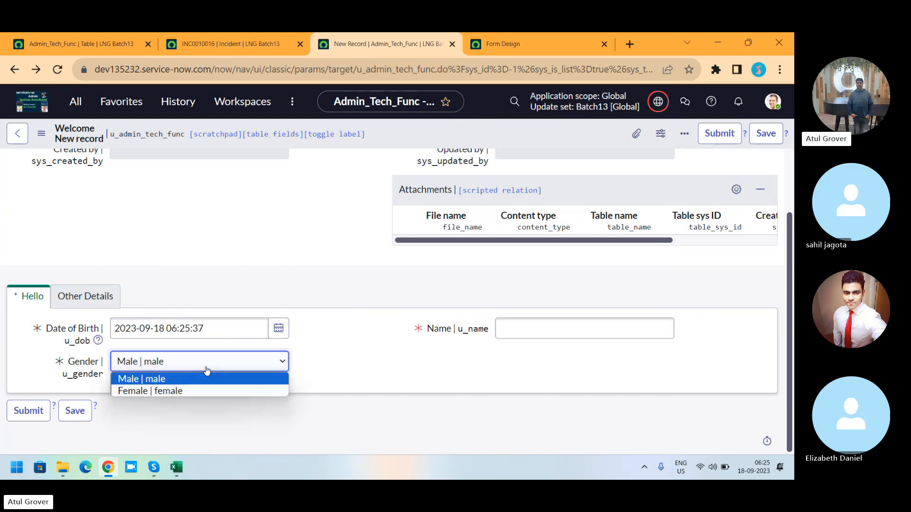
left_click(522, 327)
type("heloo")
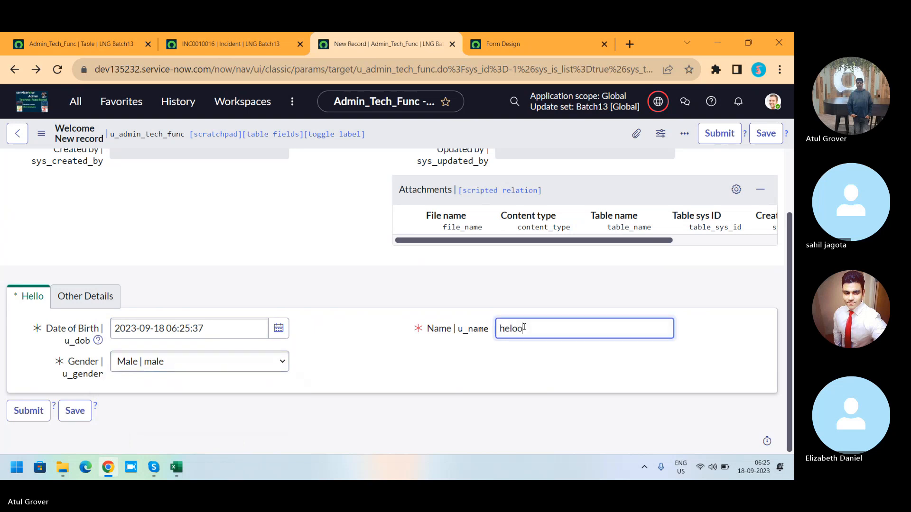
left_click(766, 133)
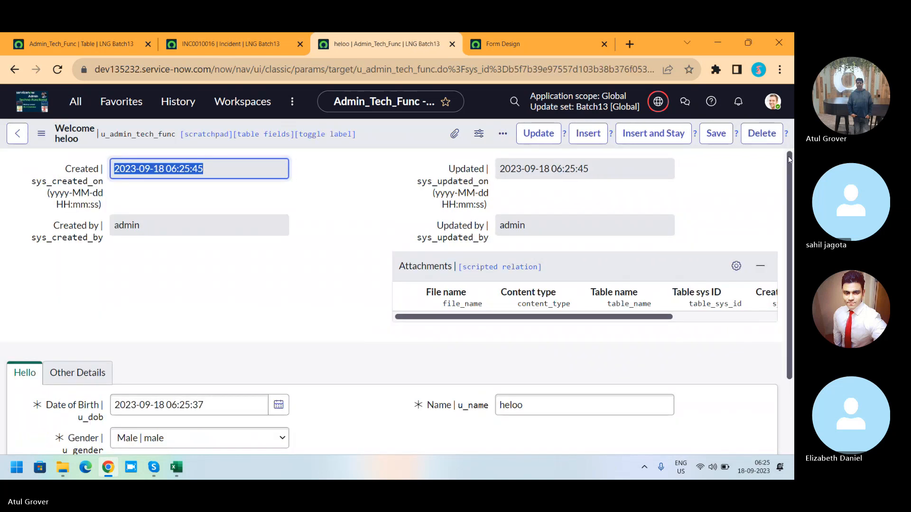
- Check the end of the saved Admin_Tech_Func record for related lists and open its configuration options
left_click_drag(790, 159, 794, 275)
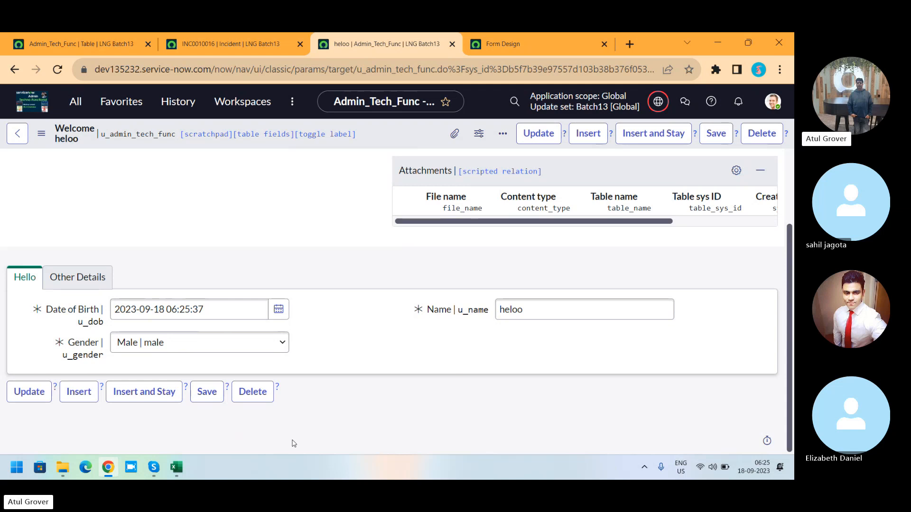
right_click(378, 134)
mouse_move(415, 203)
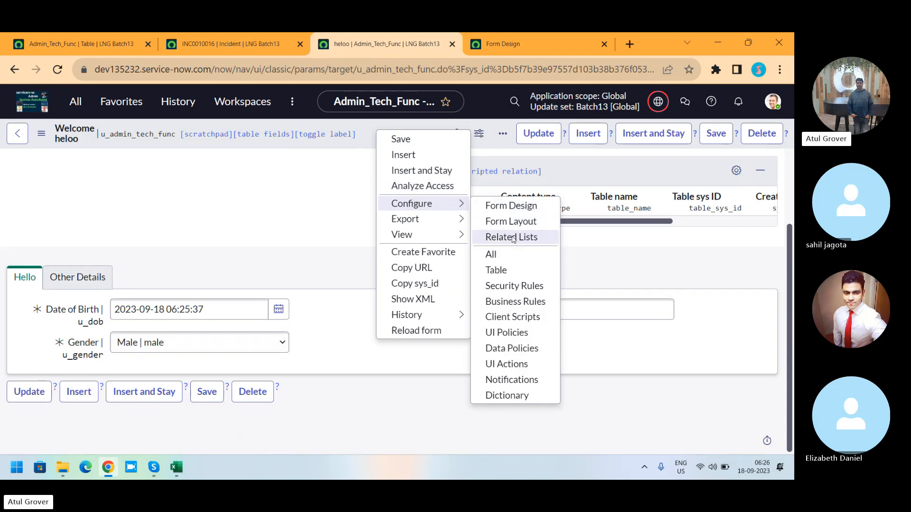
- Open the overview of all configurations for the Incident table from the saved incident
left_click(235, 42)
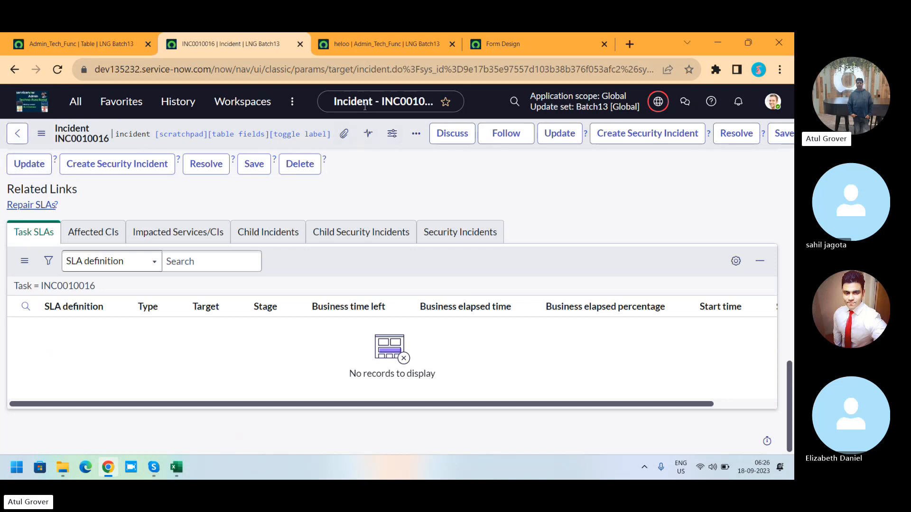
right_click(349, 147)
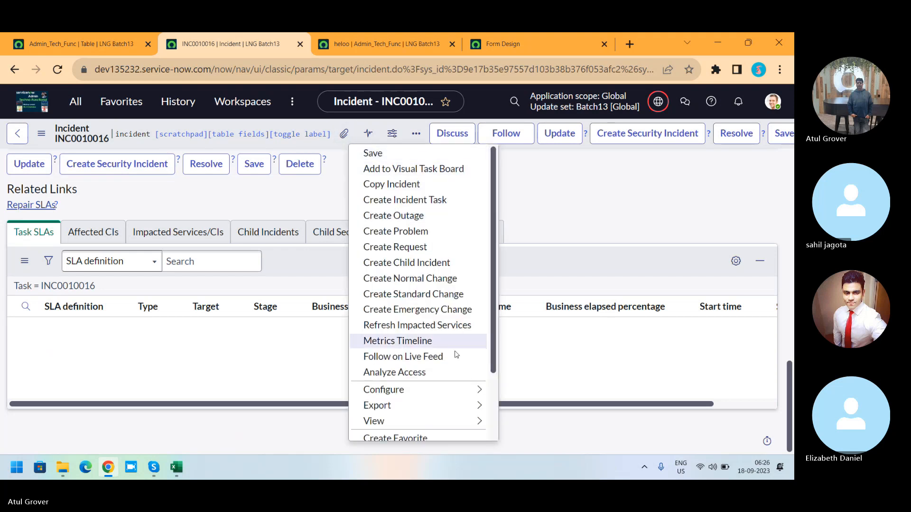
mouse_move(466, 388)
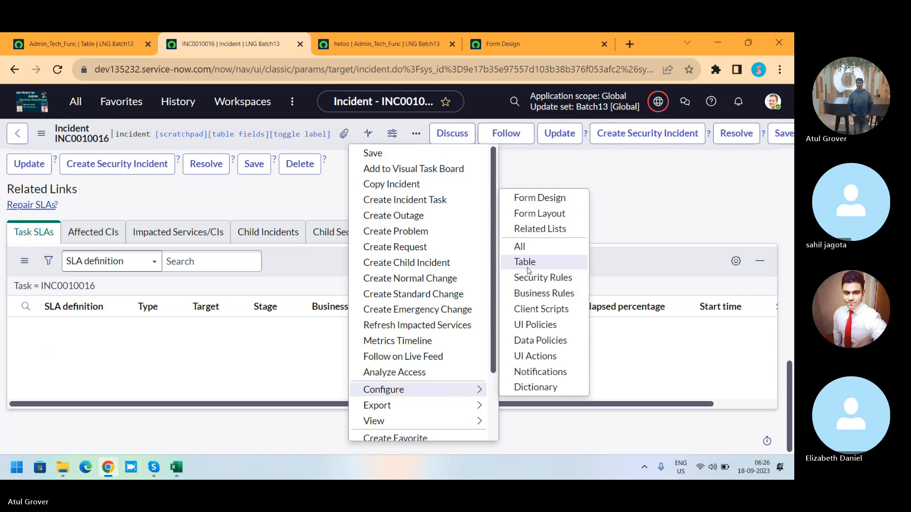
left_click(520, 247)
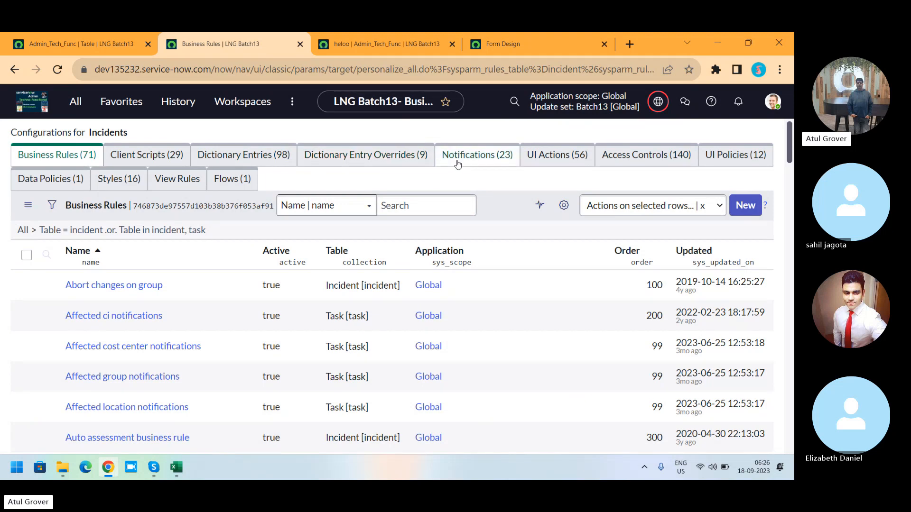
left_click(389, 214)
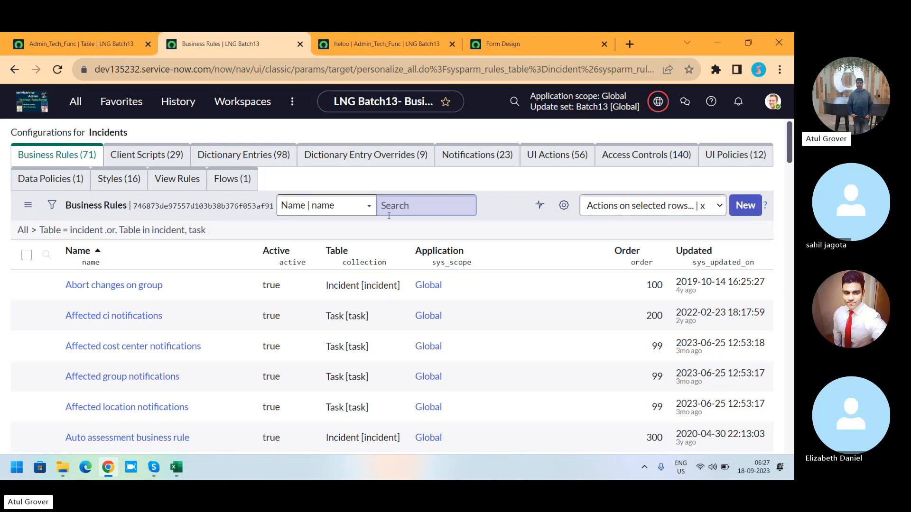
- Open the related lists configuration for the Admin_Tech_Func form from the saved heloo record
left_click(384, 44)
mouse_move(441, 203)
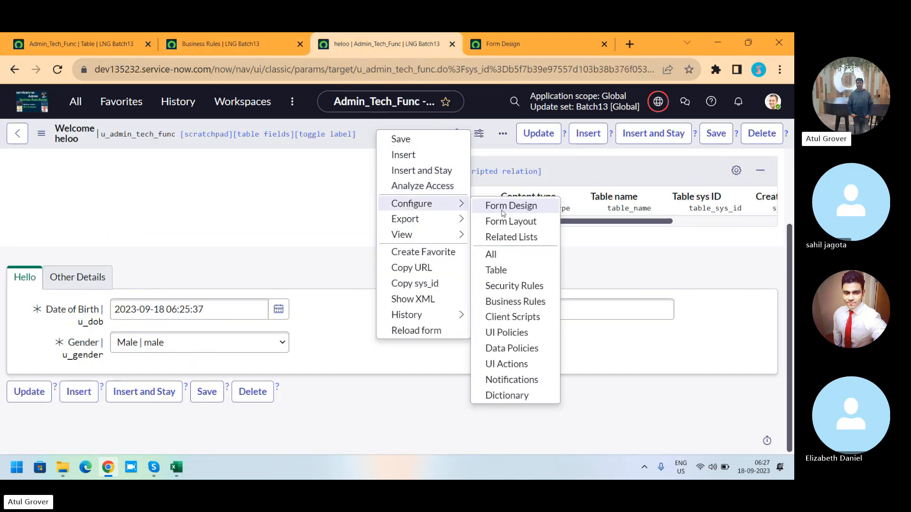
left_click(511, 237)
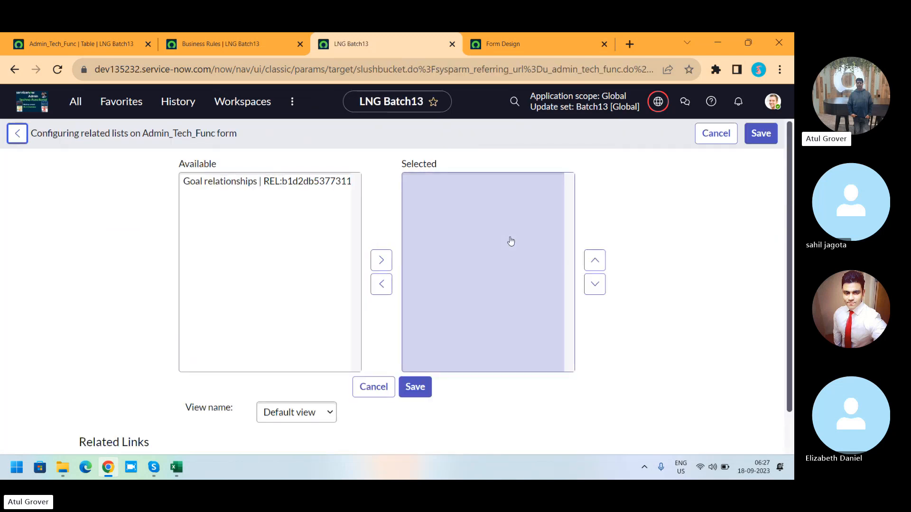
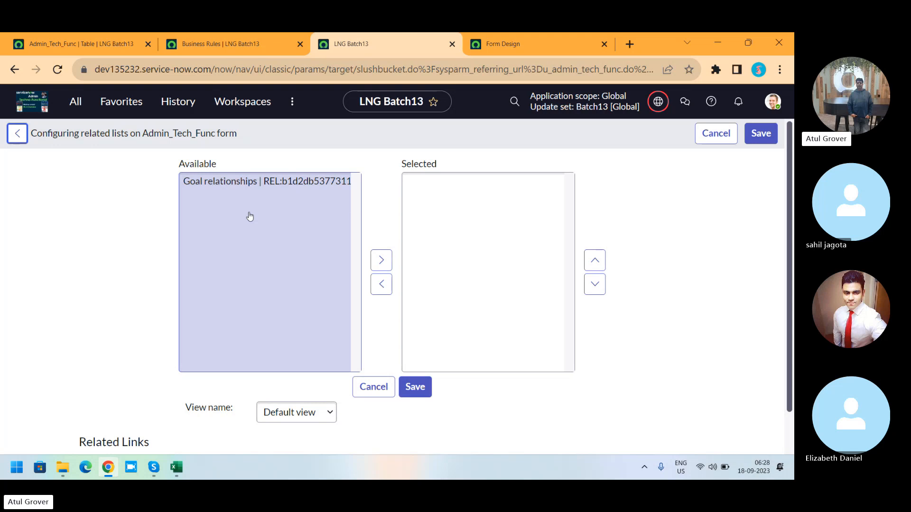
scroll(782, 296, "down", 1)
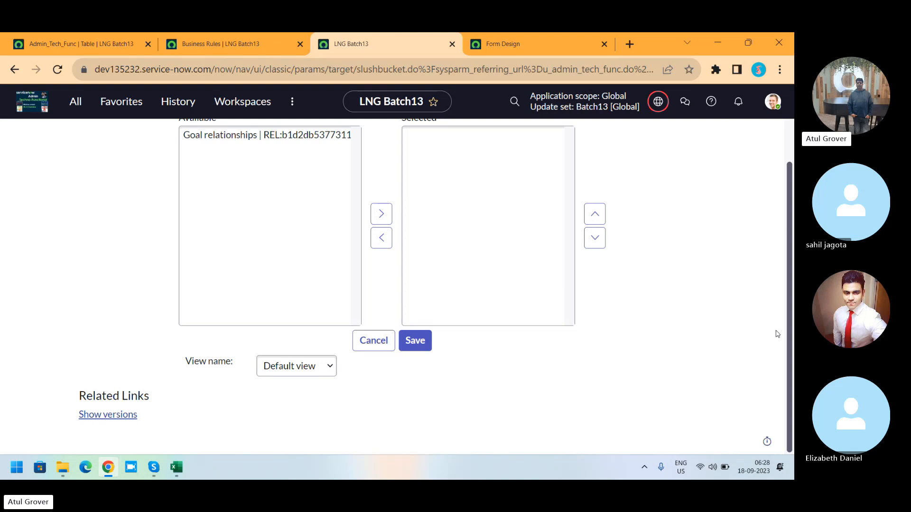
left_click(323, 366)
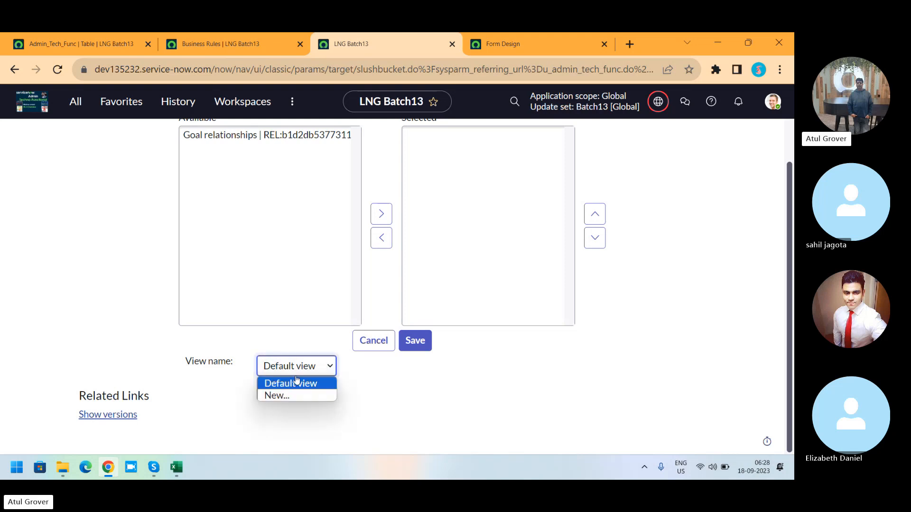
left_click(290, 401)
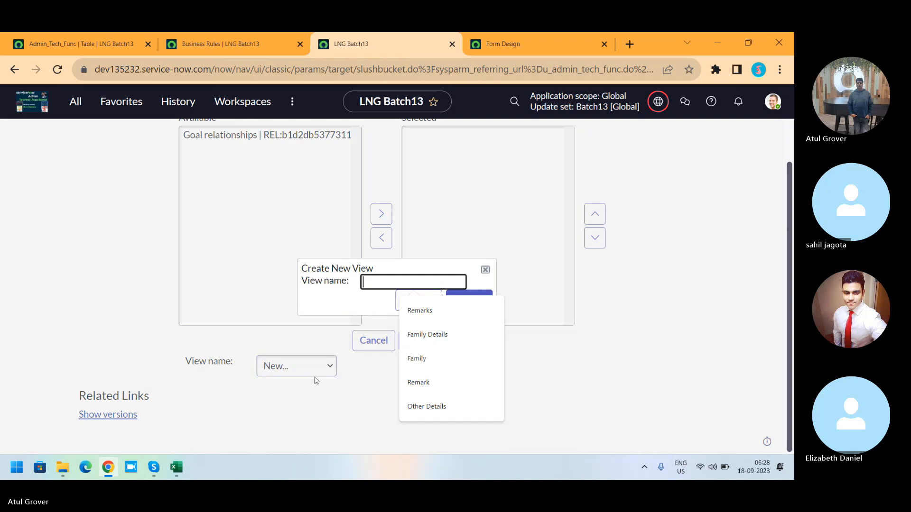
left_click(485, 270)
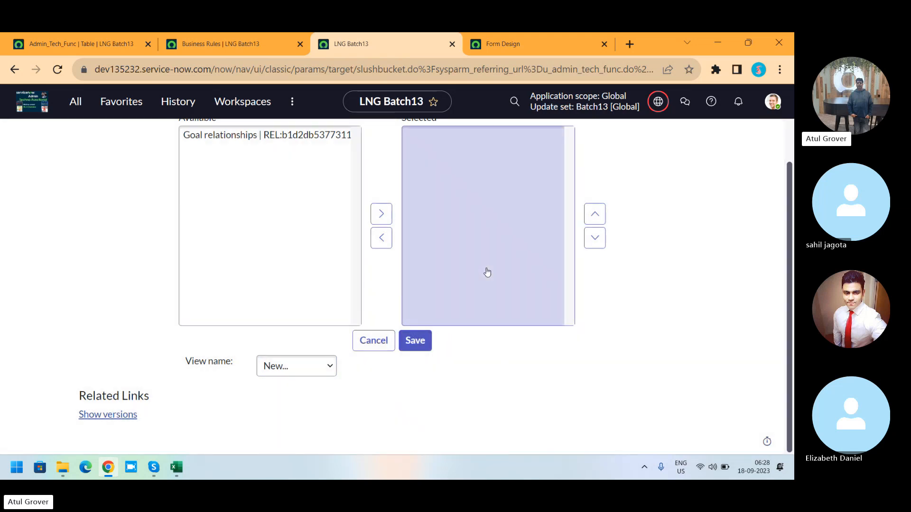
left_click(315, 367)
left_click(282, 382)
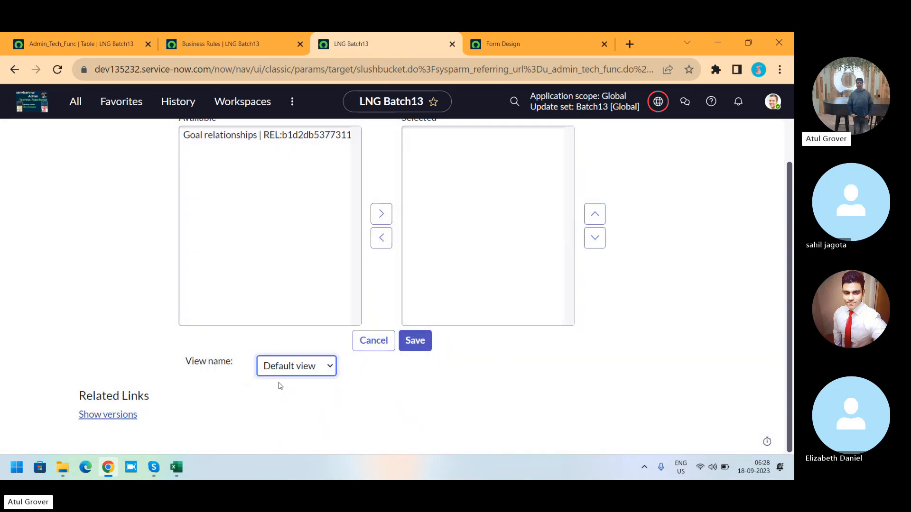
- Leave the related lists configuration without saving and return to the end of the heloo record
scroll(790, 266, "up", 1)
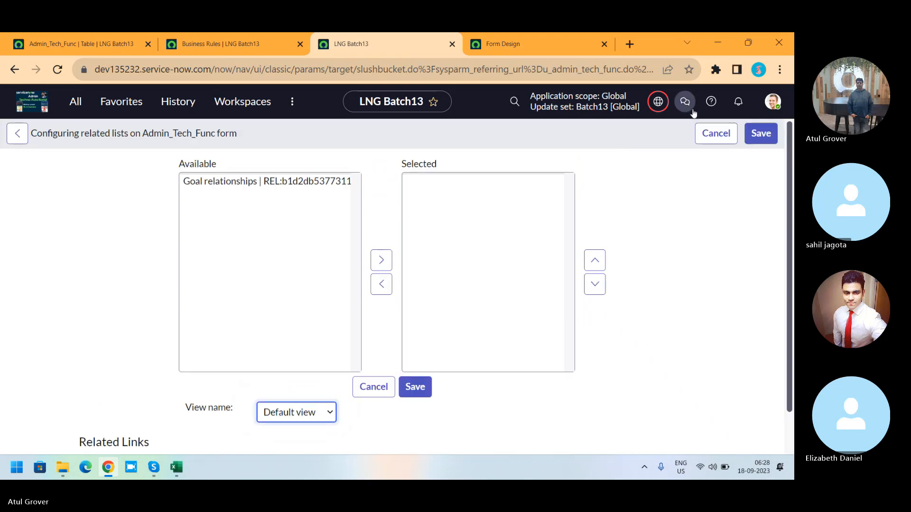
left_click(705, 141)
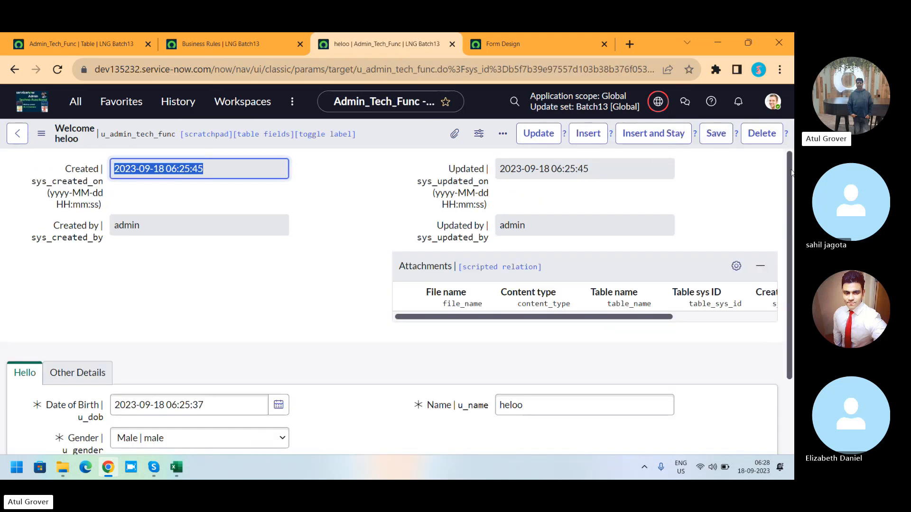
scroll(791, 173, "down", 3)
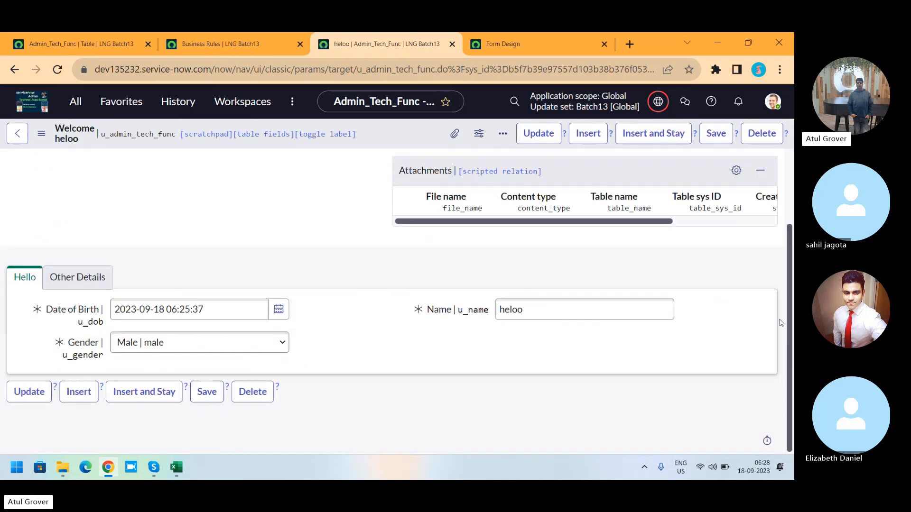
key("alt+Tab")
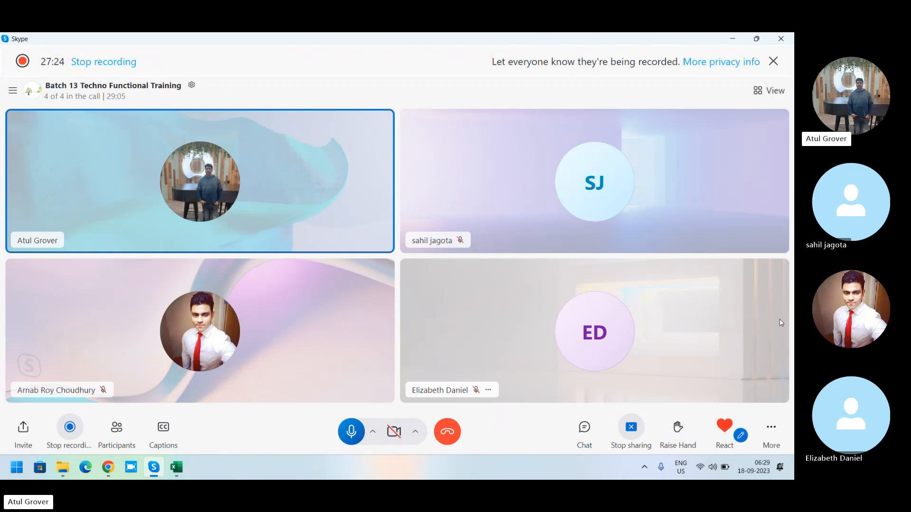
key("alt+Tab")
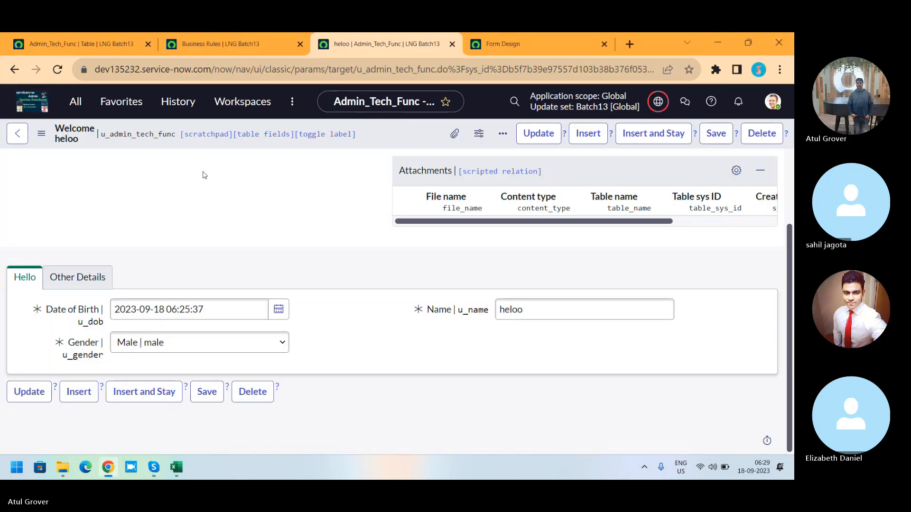
- Search the application navigator for "releated"
left_click(82, 113)
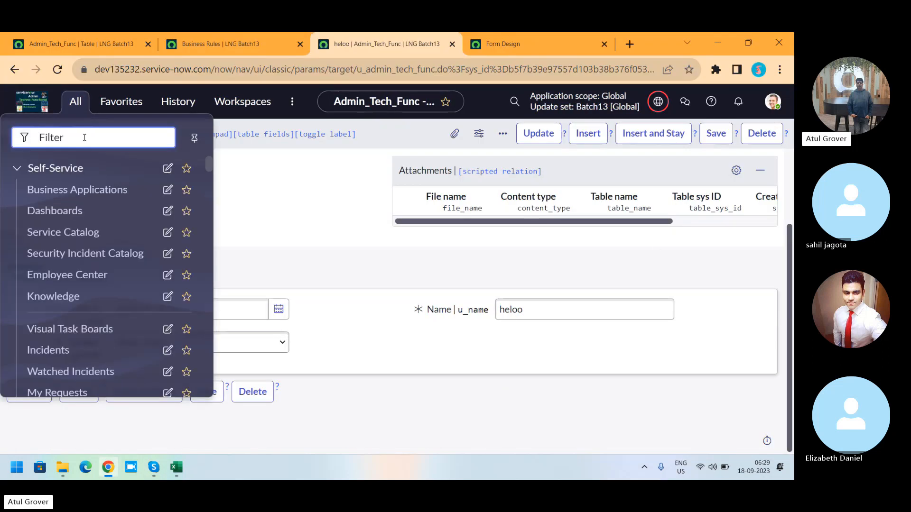
type("releas")
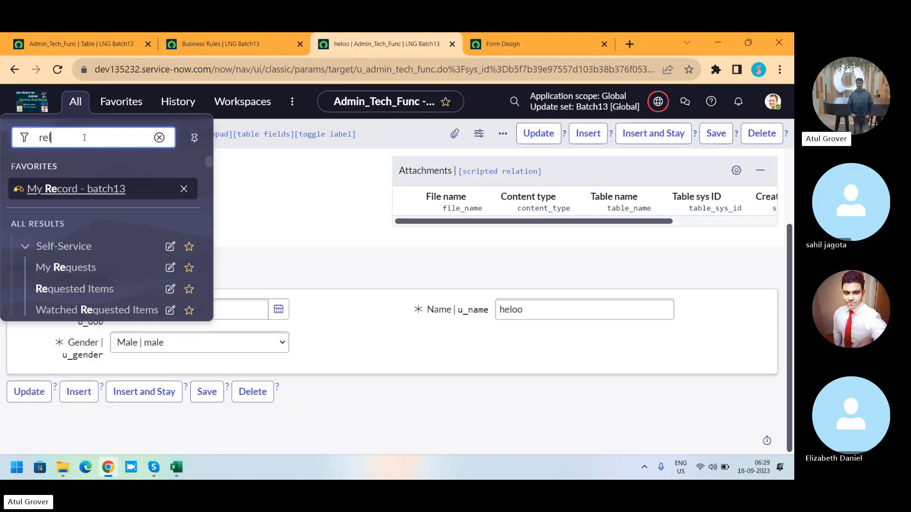
key("BackSpace")
key("BackSpace")
type("ated")
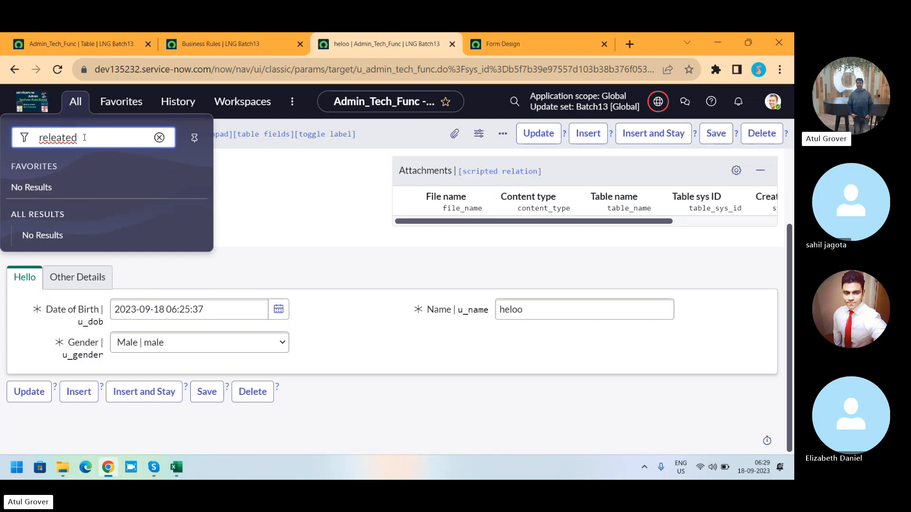
- Load the related lists at the end of the Admin_Tech_Func table record and review its access controls
left_click(81, 44)
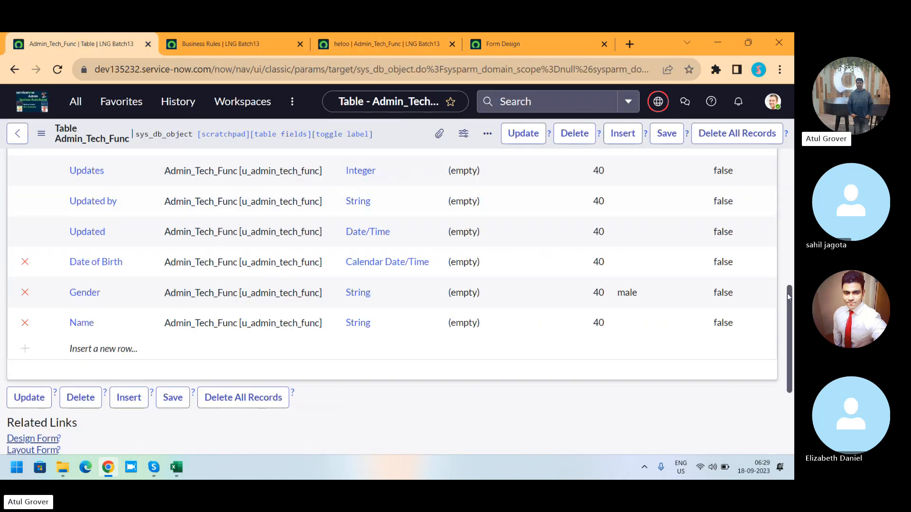
left_click_drag(787, 293, 791, 373)
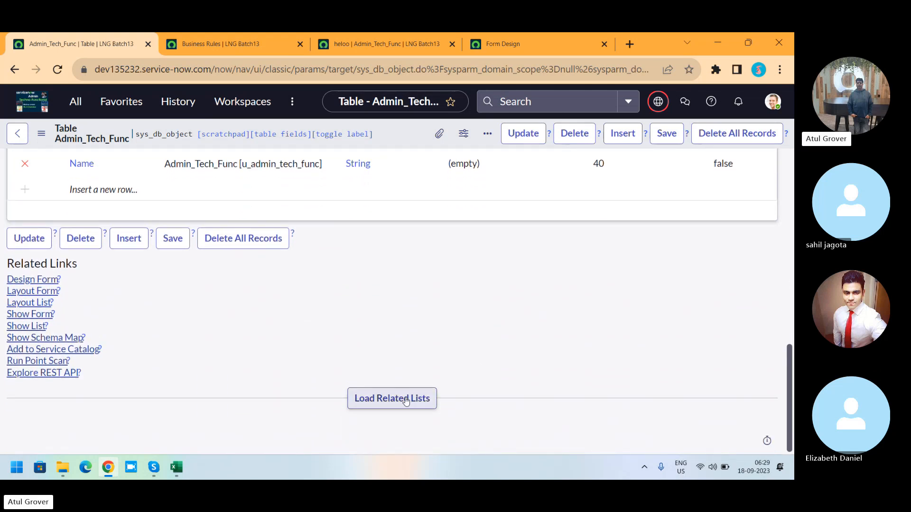
left_click(386, 399)
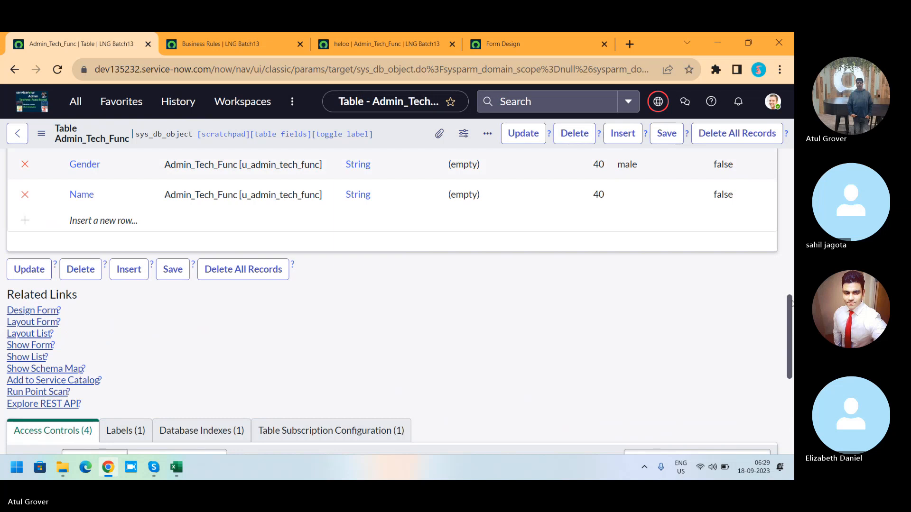
scroll(785, 341, "down", 2)
scroll(786, 341, "down", 3)
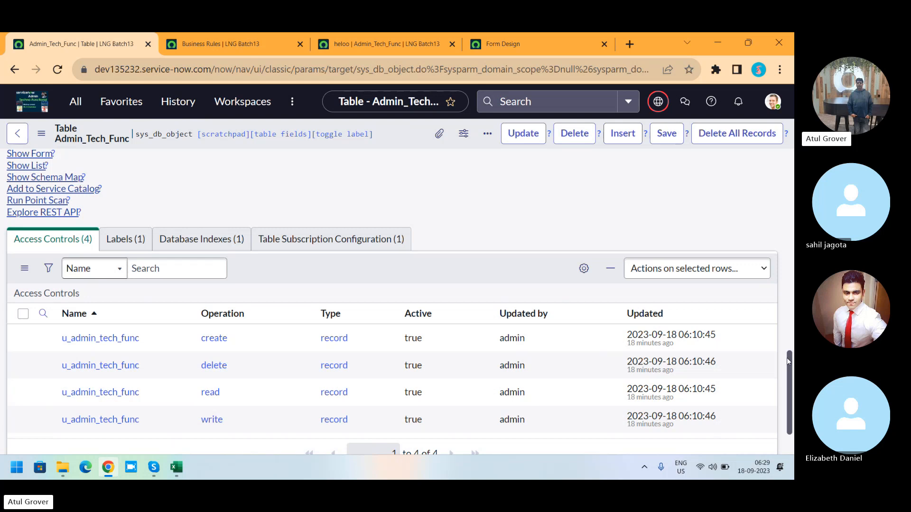
left_click_drag(787, 358, 793, 299)
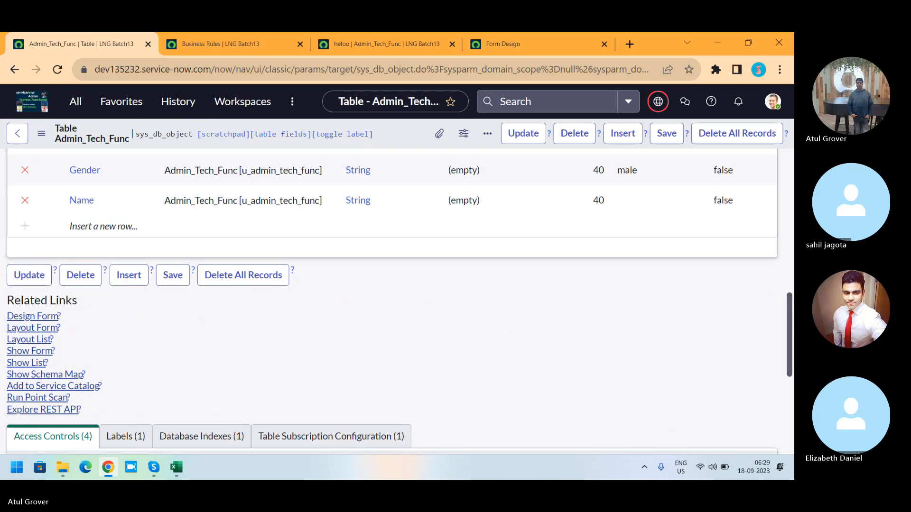
- Search Google in a new browser tab for "how to create a new related list in servicenow"
left_click(633, 44)
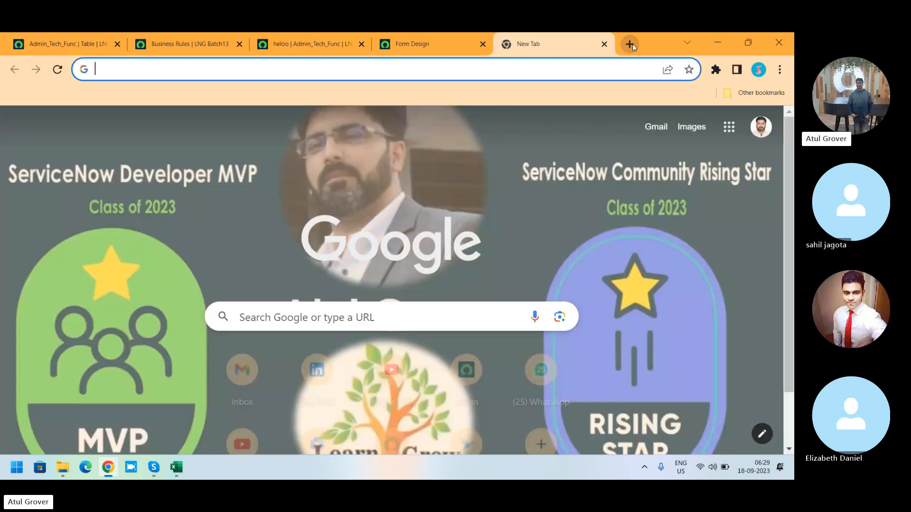
type("how o")
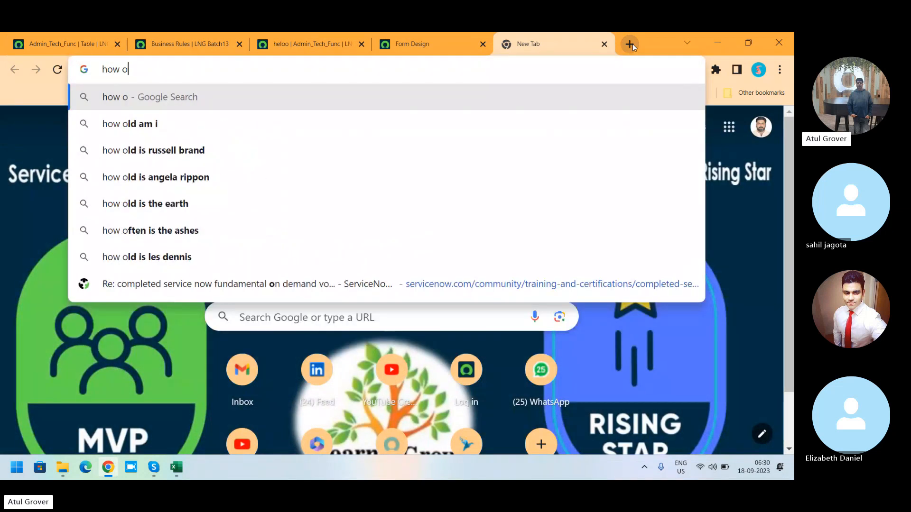
key("BackSpace")
type("to c")
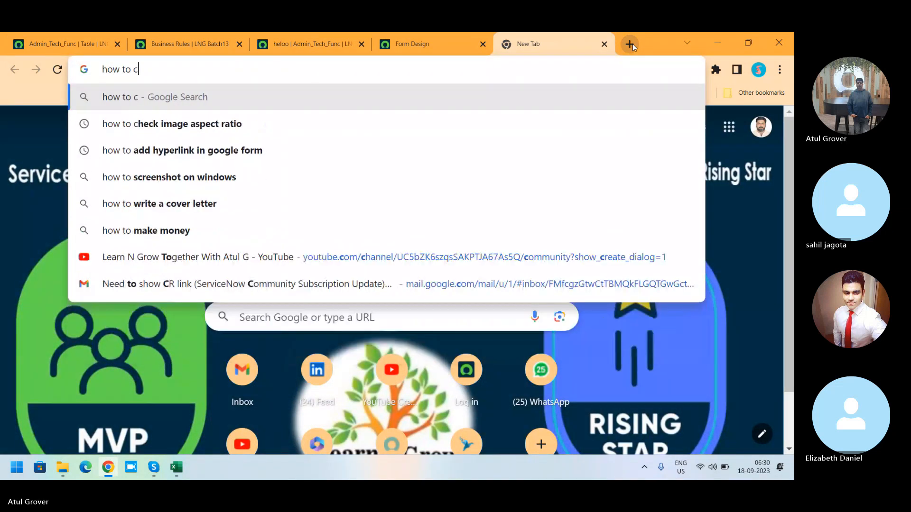
type("reate a new ")
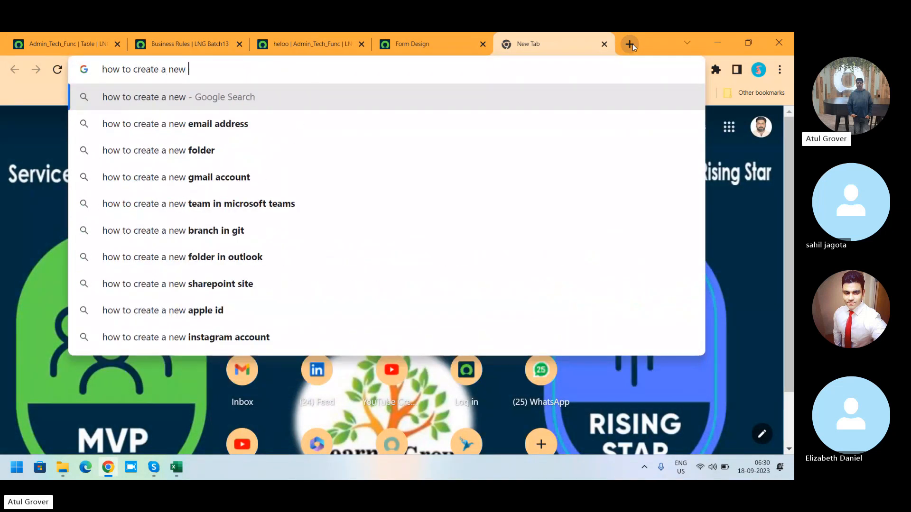
type("related")
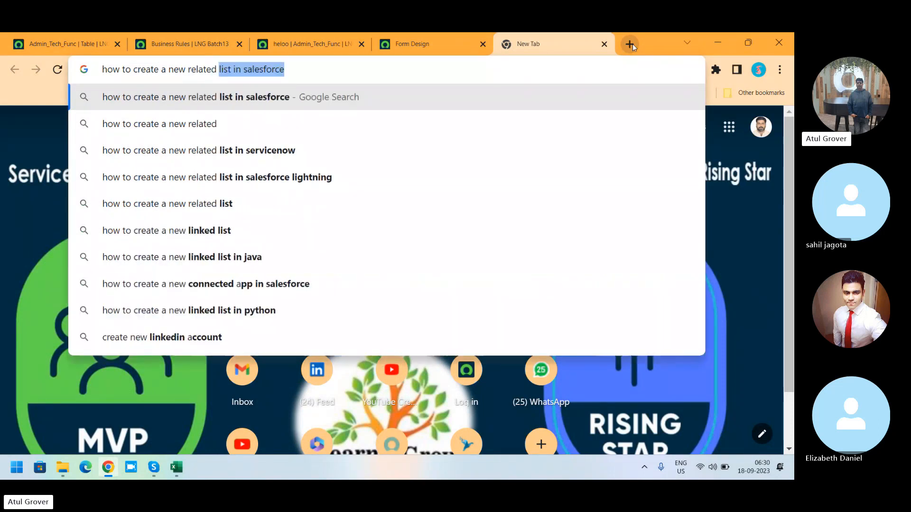
type(" list i")
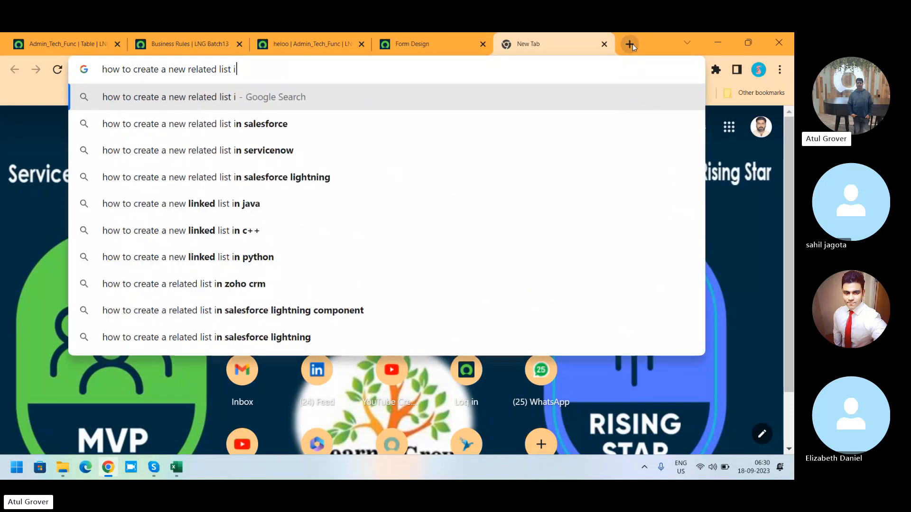
type("n Ser")
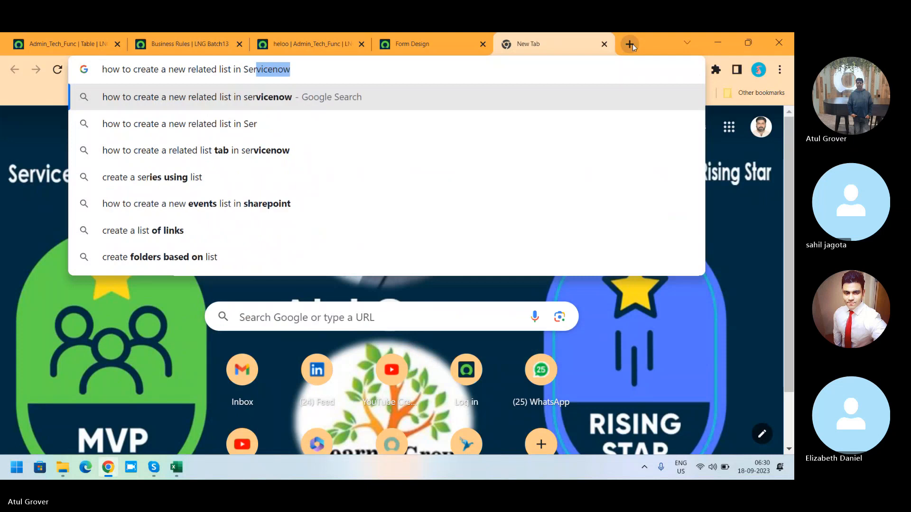
type("vic")
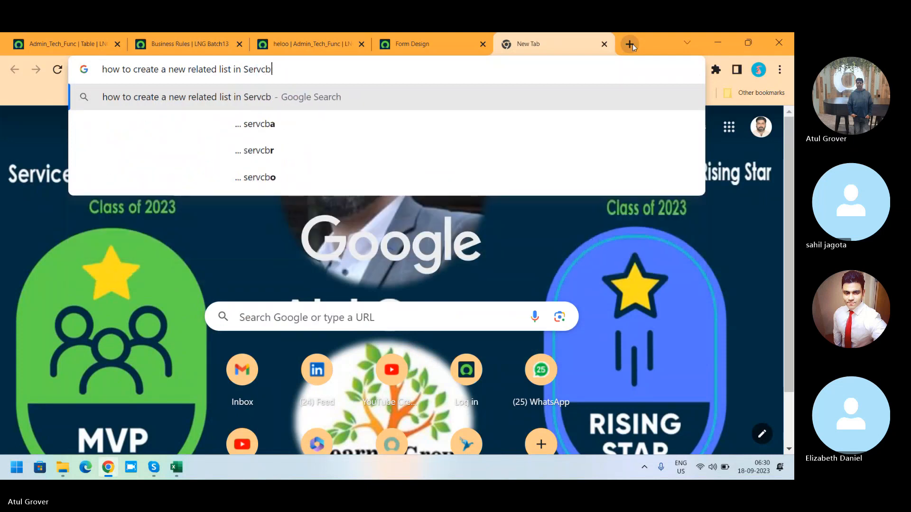
key("BackSpace")
key("BackSpace")
type("ice")
key("Return")
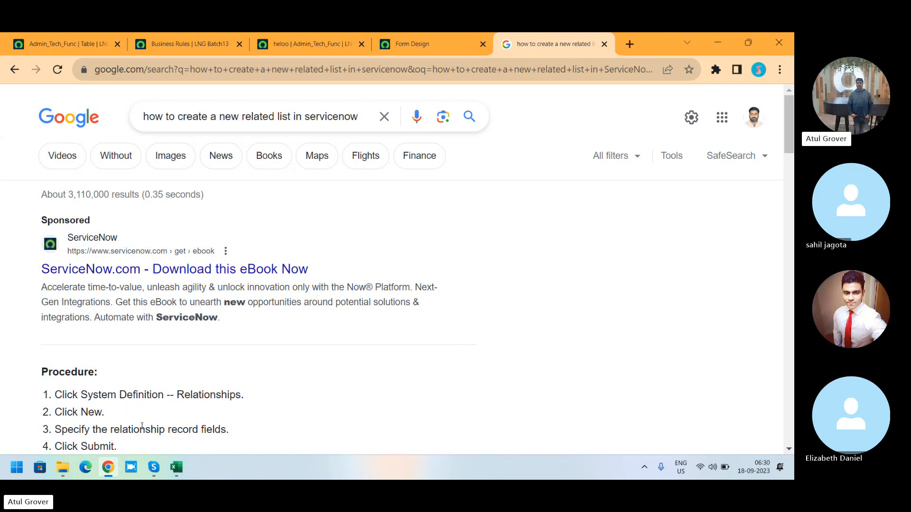
- Find Relationships under System Definition in the application navigator and open its list in a new browser tab
left_click(97, 44)
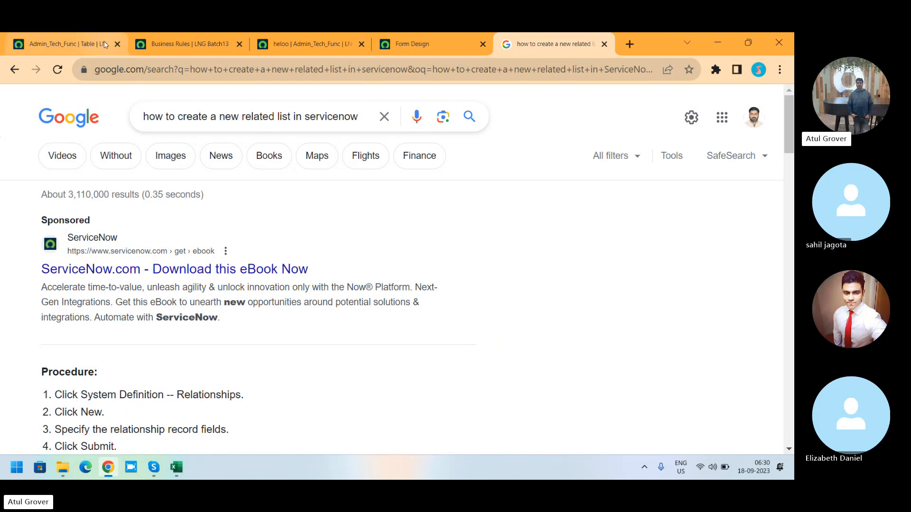
left_click(77, 108)
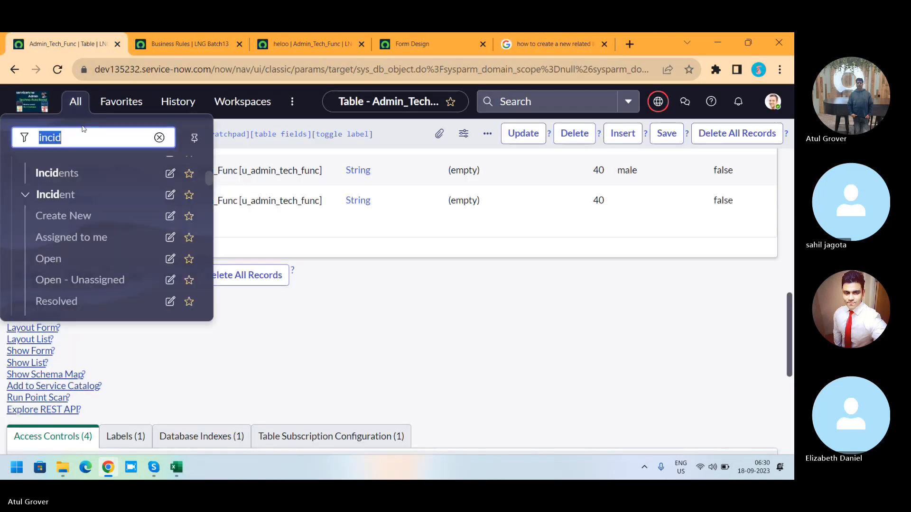
type("sy")
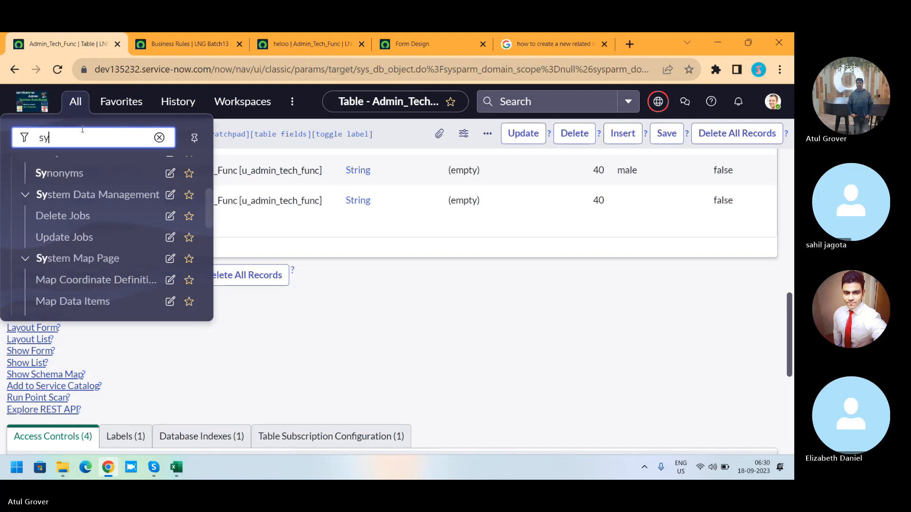
type("stem Def")
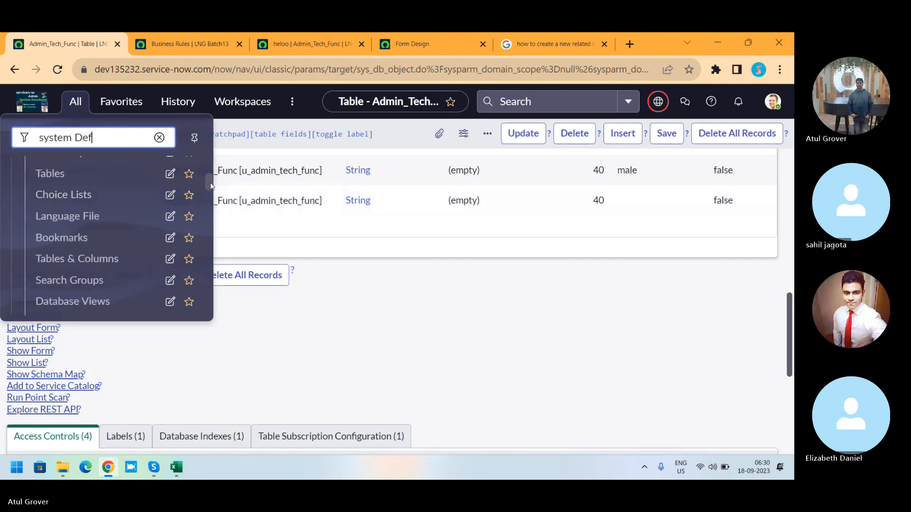
left_click_drag(211, 183, 190, 223)
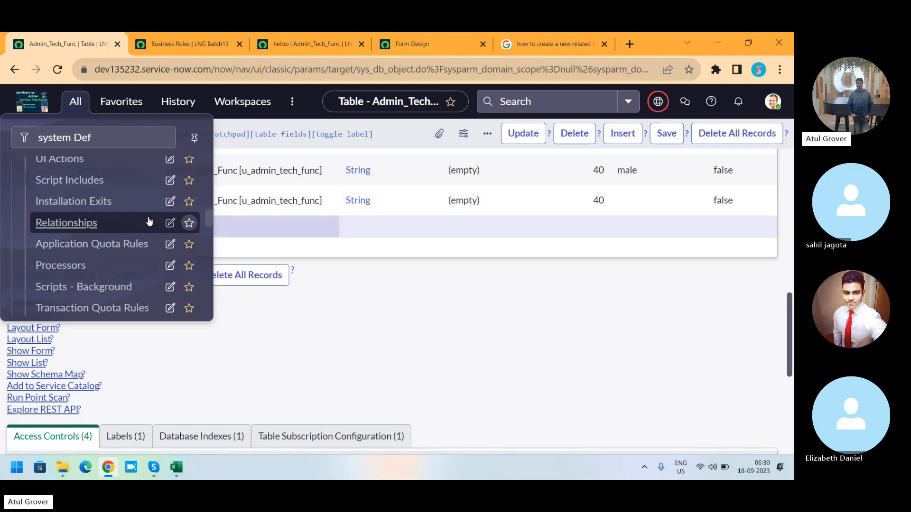
left_click(85, 224, "ctrl")
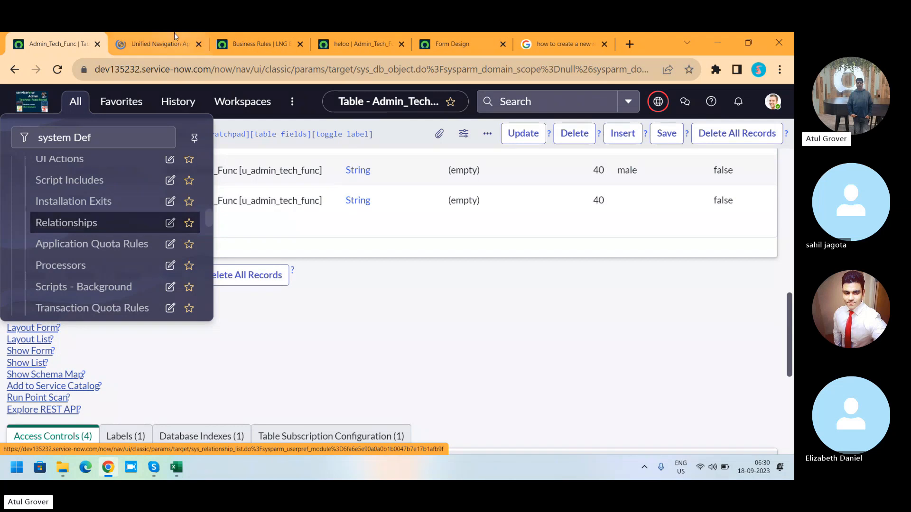
left_click(128, 51)
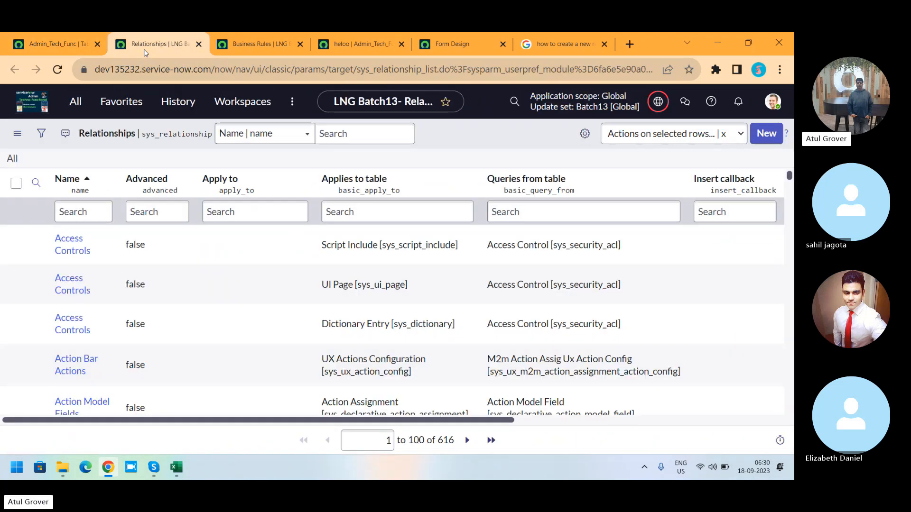
- Start a new relationship record named LNG Batch13, briefly enabling the Advanced option to view its script fields before turning it off
left_click(767, 135)
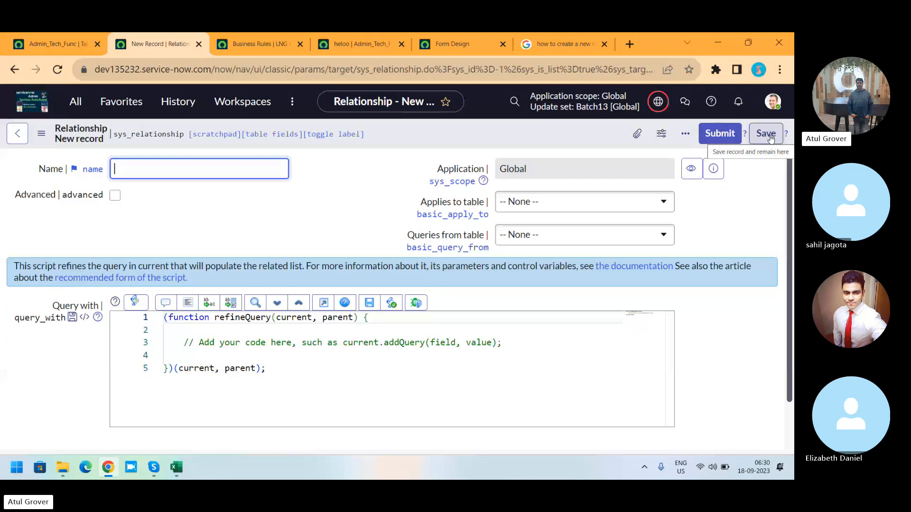
type("LN")
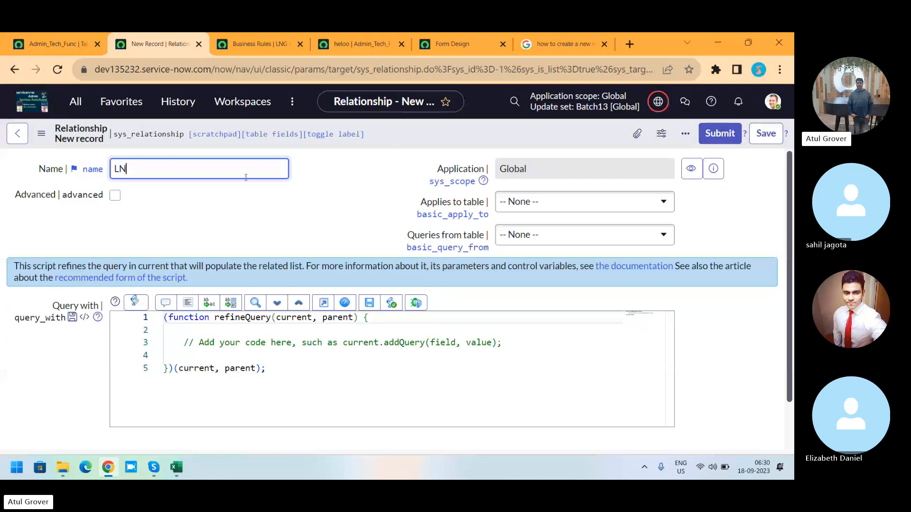
type("G Bath")
type("ch13")
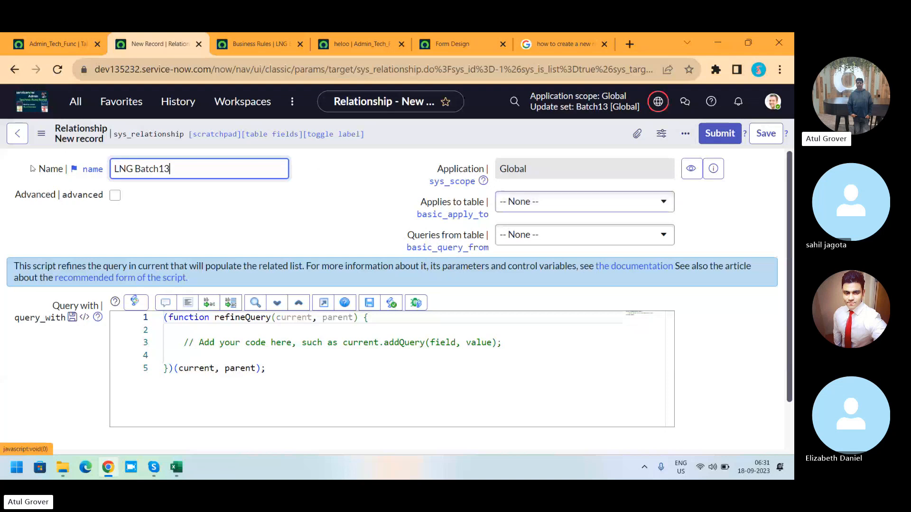
left_click(115, 196)
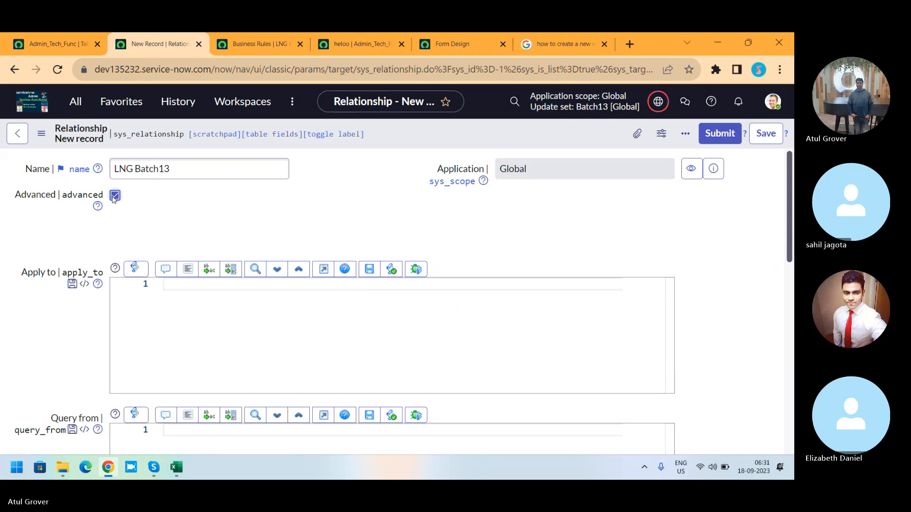
left_click(115, 196)
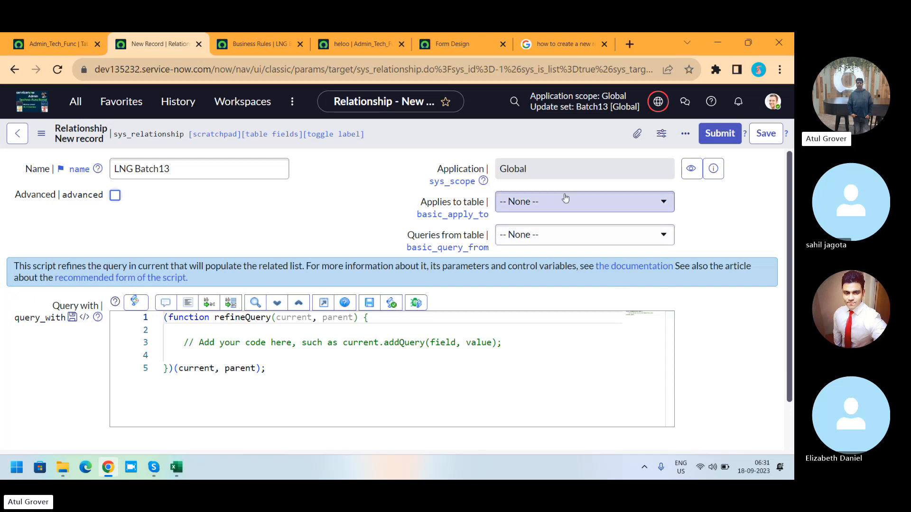
- Copy the table name u_admin_tech_func from the heloo record's URL and set Admin_Tech_Func as the table the relationship applies to
left_click(247, 46)
left_click(352, 47)
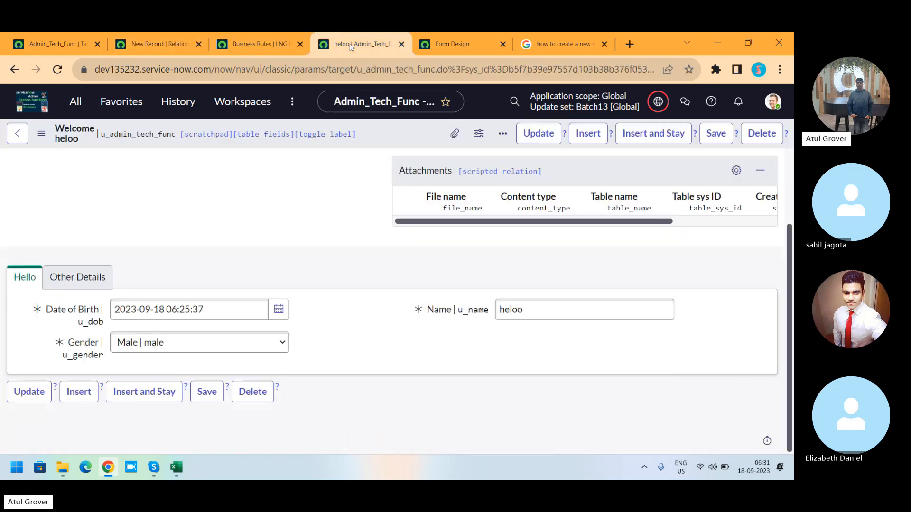
left_click(358, 70)
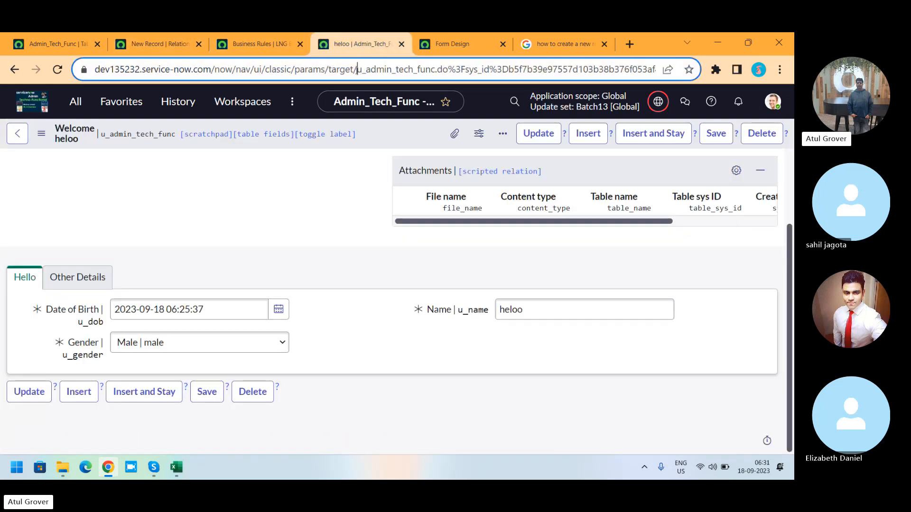
left_click_drag(357, 70, 436, 76)
key("ctrl+c")
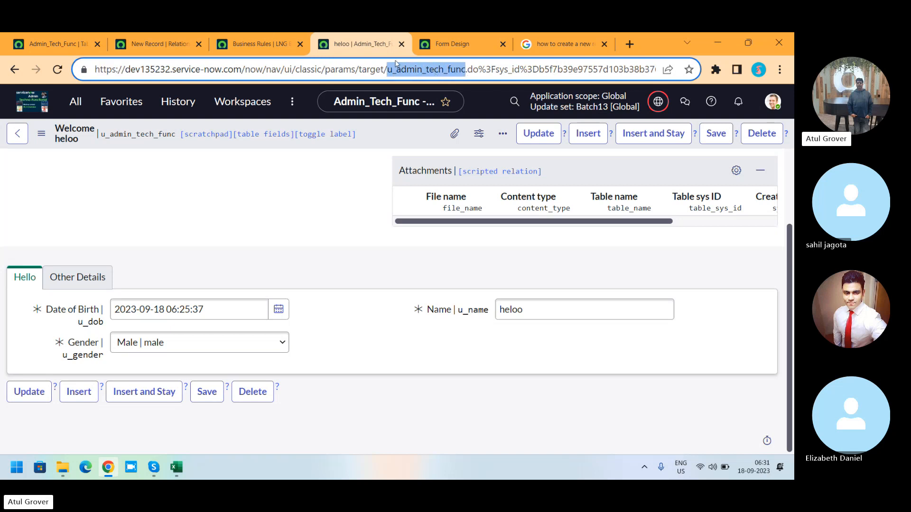
left_click(124, 45)
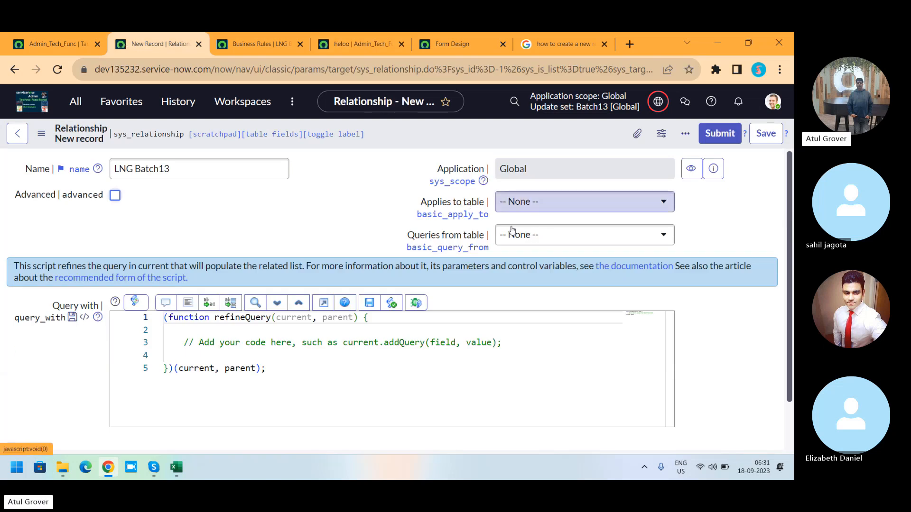
left_click(567, 205)
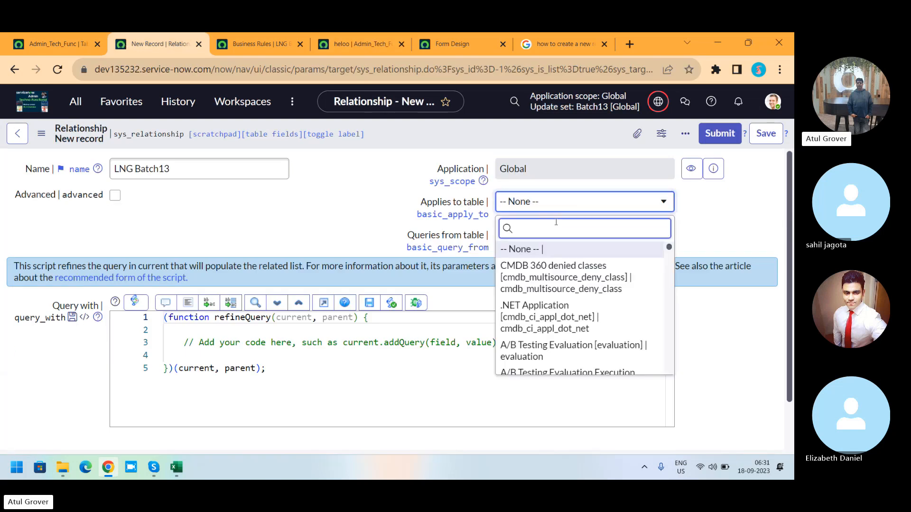
key("ctrl+v")
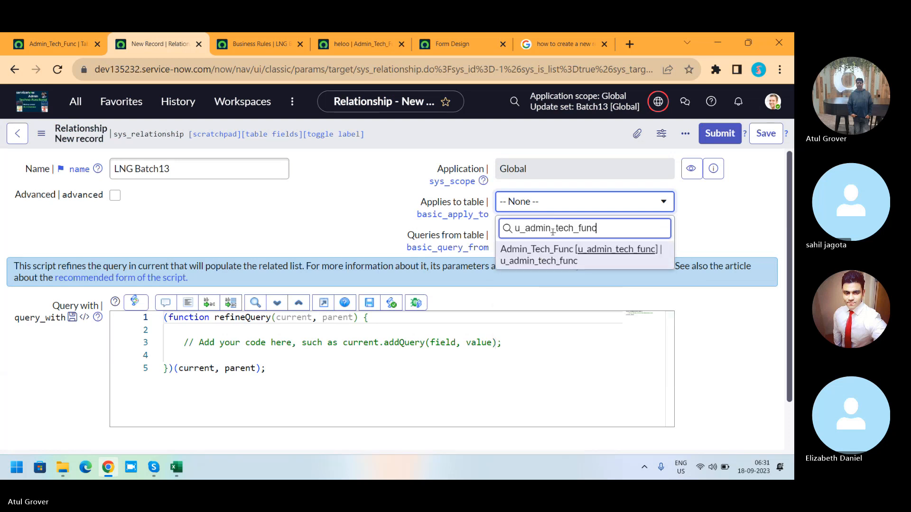
left_click(550, 261)
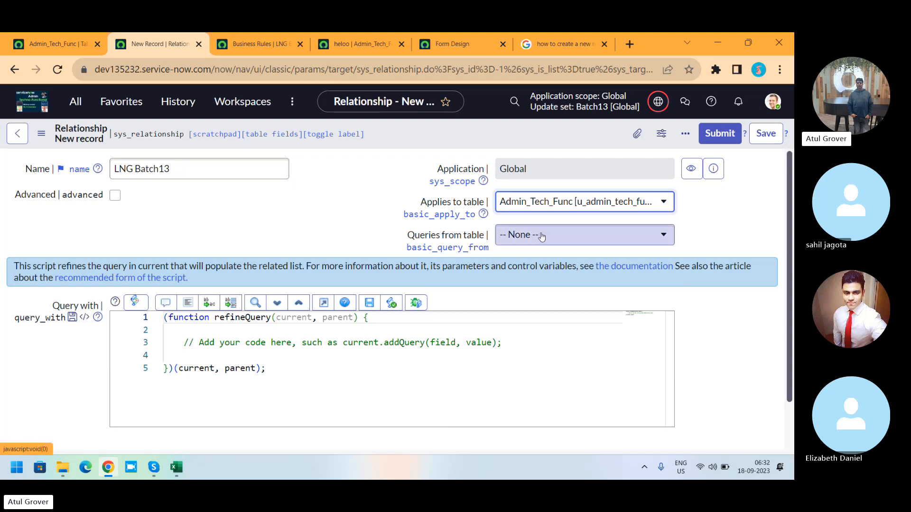
- Set the relationship to query from the User [sys_user] table and save the record
left_click(541, 237)
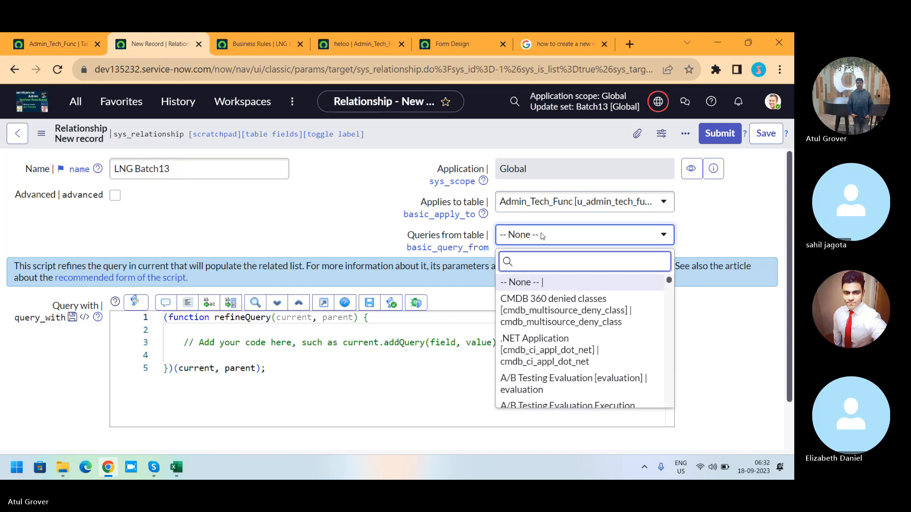
type("sys_user")
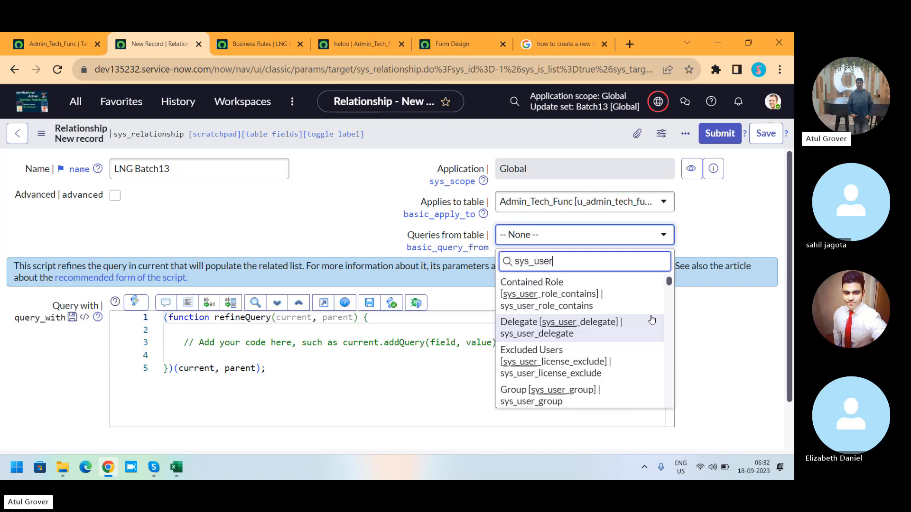
left_click_drag(669, 282, 683, 353)
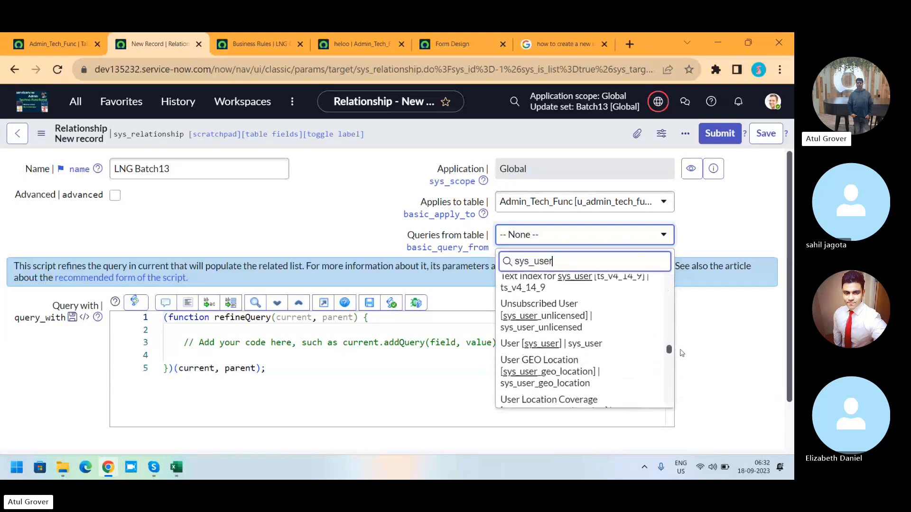
left_click(600, 343)
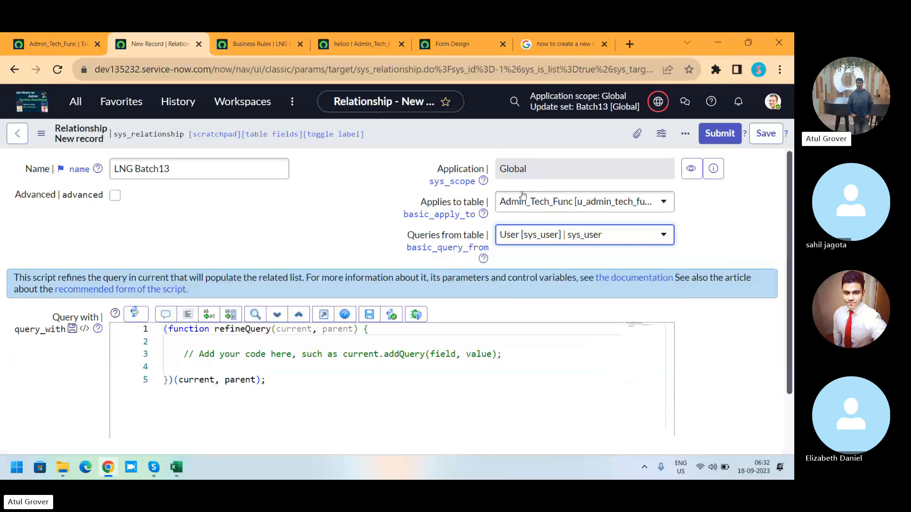
left_click(769, 136)
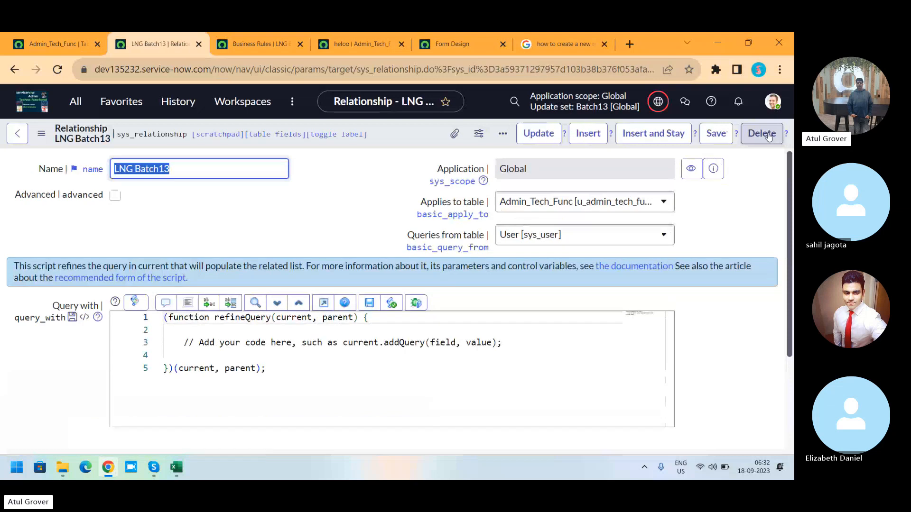
- Configure the related lists on the heloo record's form by adding LNG Batch13 to the selected lists in the Default view and saving
left_click(448, 45)
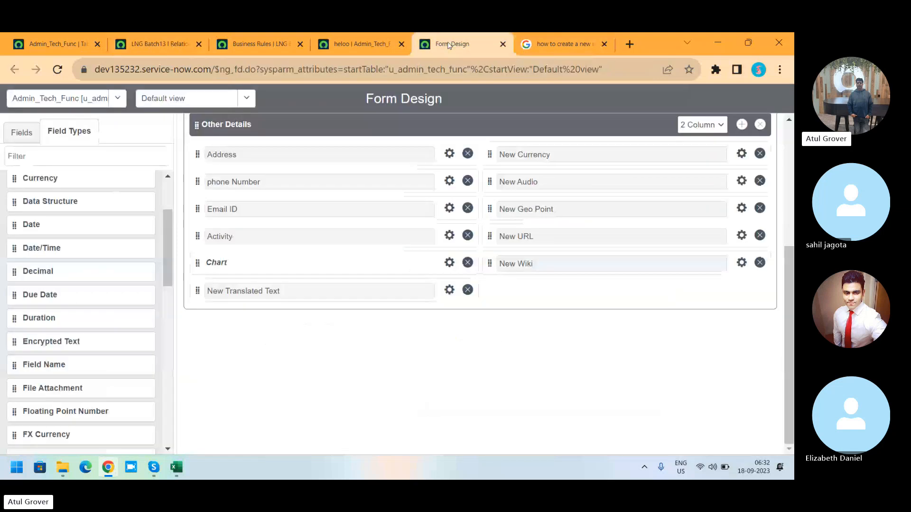
left_click(351, 46)
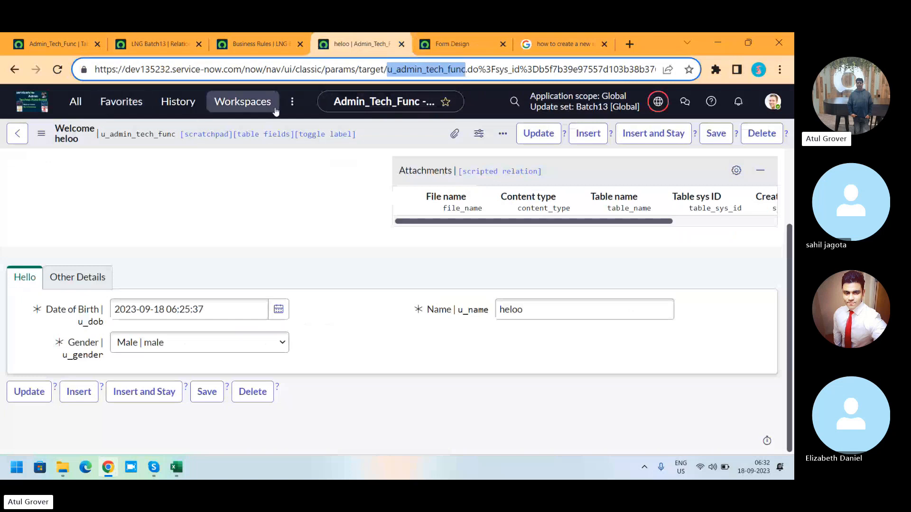
left_click(401, 136)
right_click(401, 135)
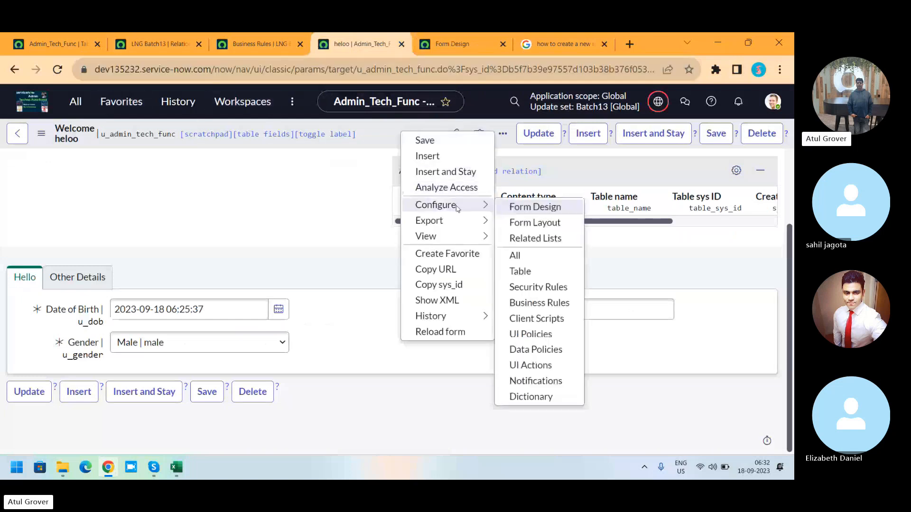
mouse_move(480, 207)
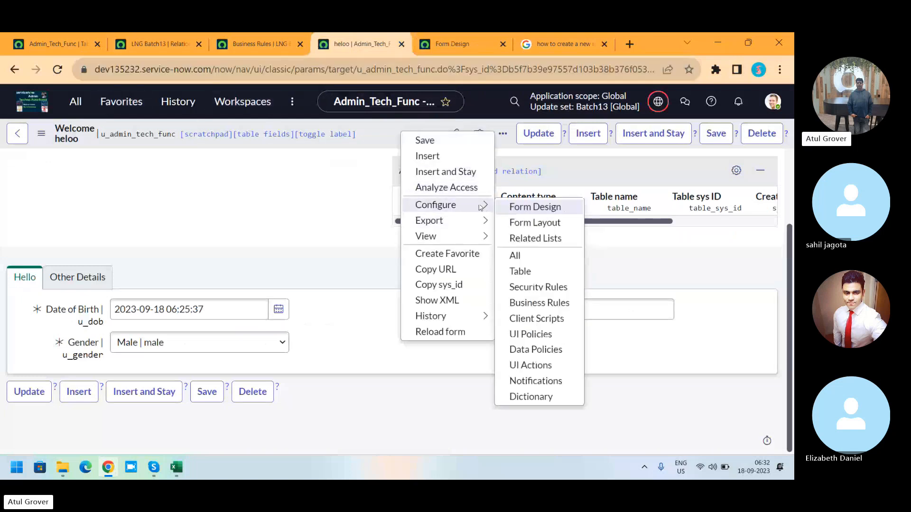
left_click(525, 242)
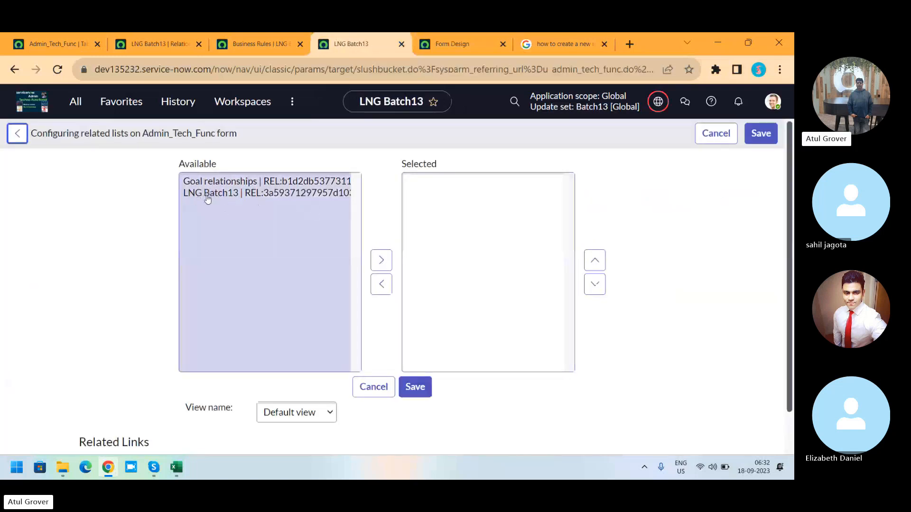
left_click(210, 196)
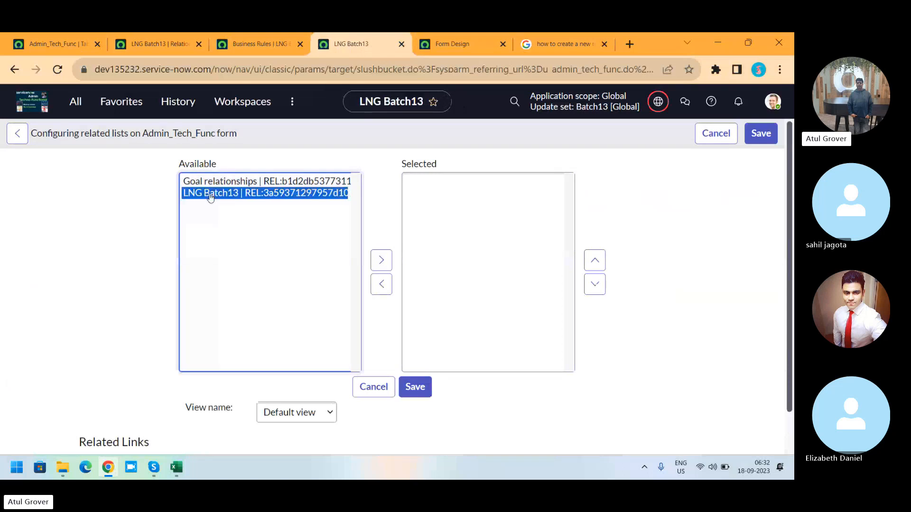
left_click(381, 260)
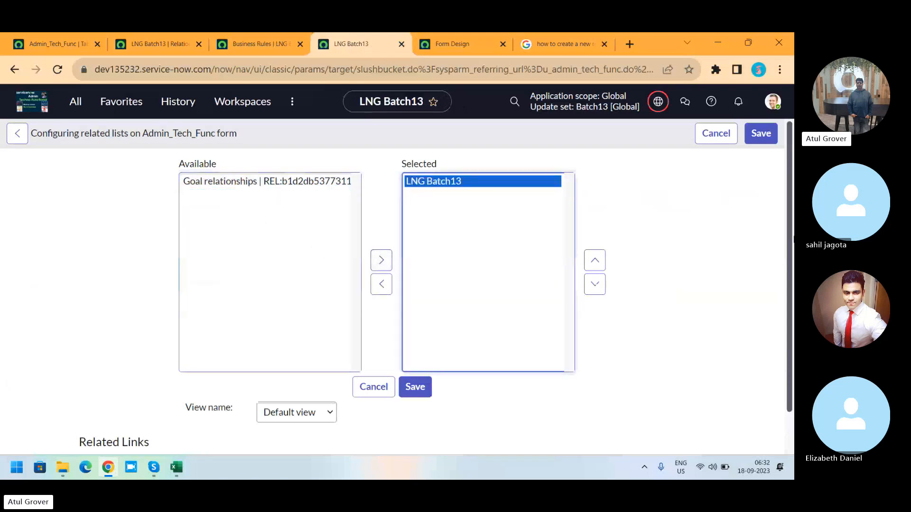
scroll(775, 344, "down", 1)
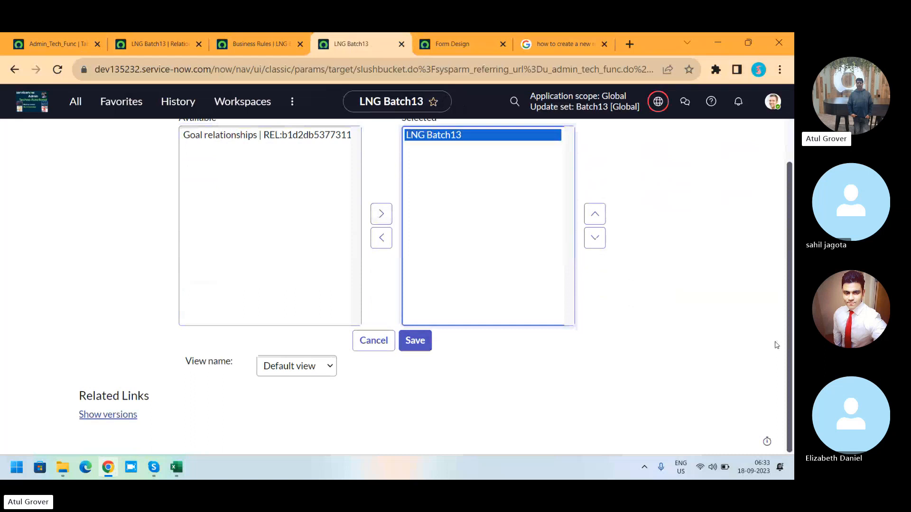
left_click(420, 351)
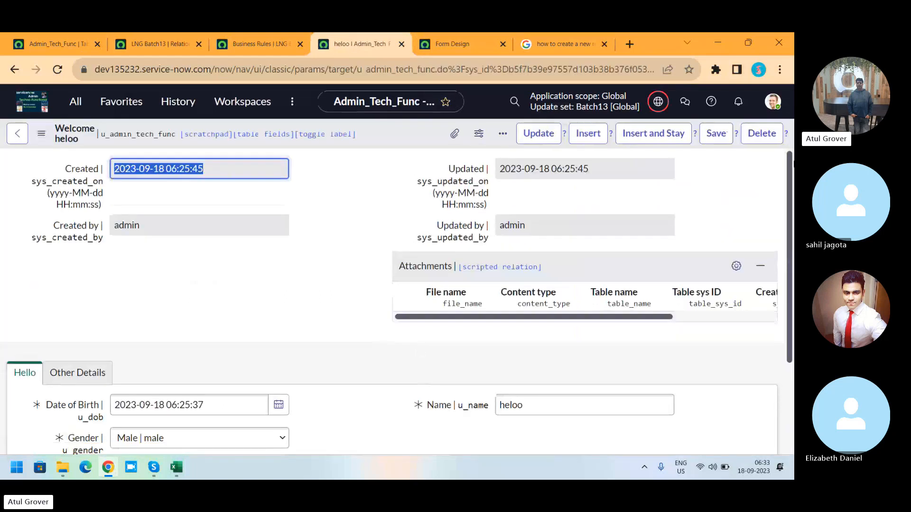
- Load the related lists at the end of the heloo record
scroll(791, 163, "down", 3)
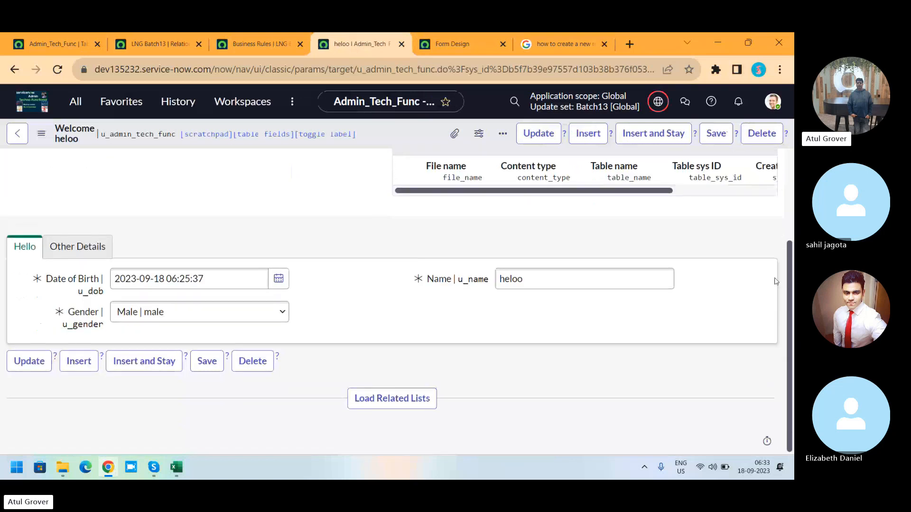
left_click(392, 399)
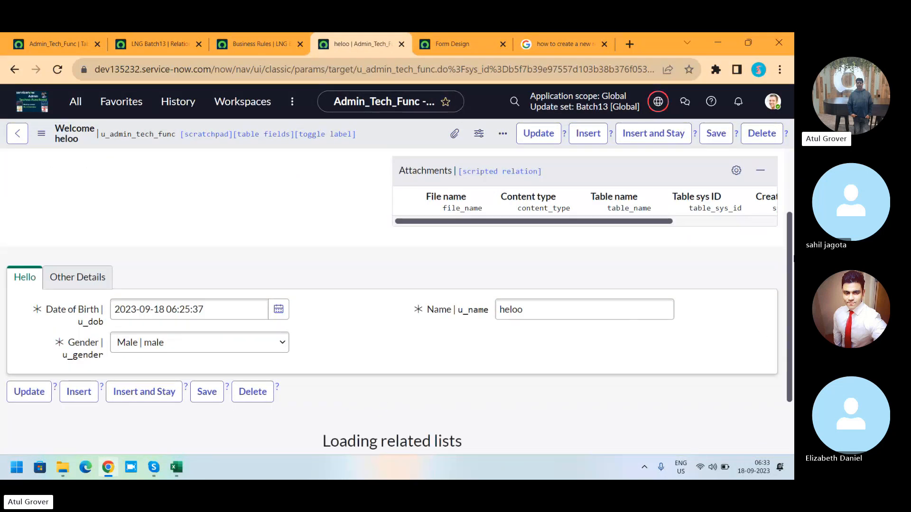
- Review the LNG Batch13 related list on the heloo record and the relationship's definition and query script, loading the relationship's related lists
left_click_drag(792, 177, 790, 204)
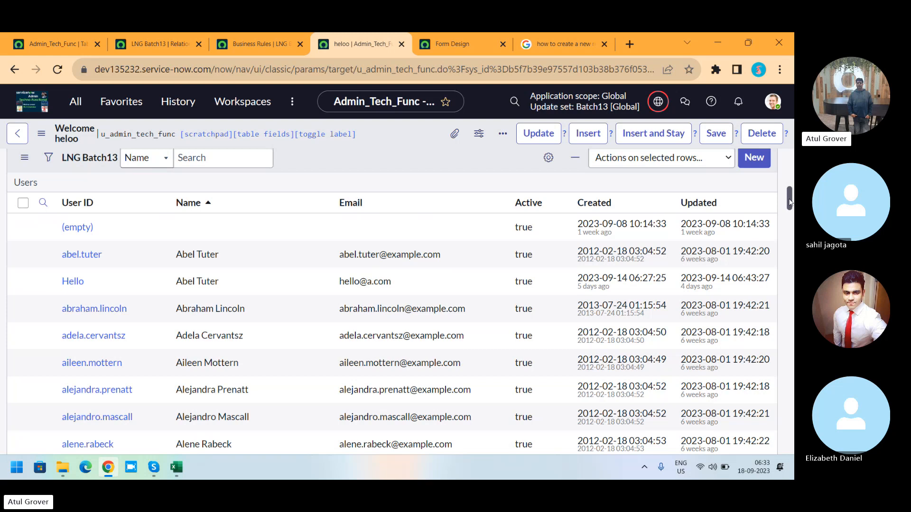
mouse_move(789, 198)
left_mouse_down()
mouse_move(790, 393)
mouse_move(790, 179)
mouse_move(789, 194)
left_mouse_up()
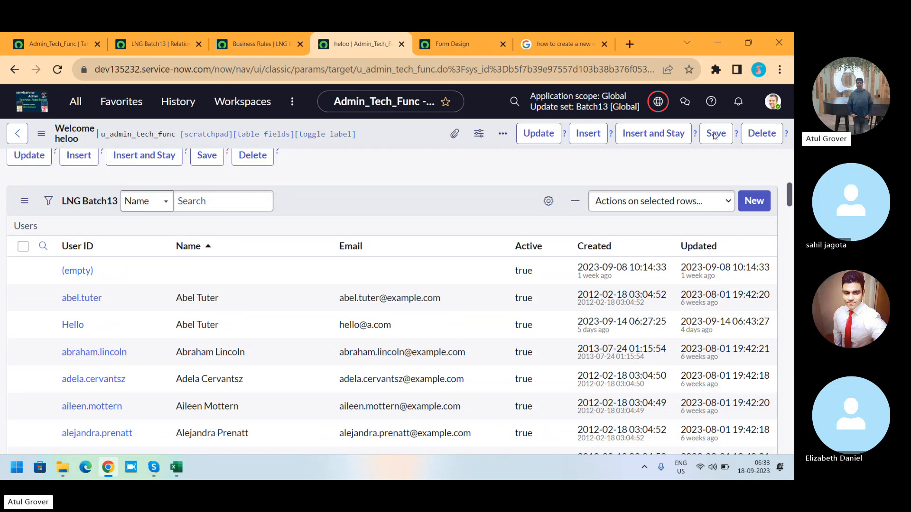
left_click(137, 43)
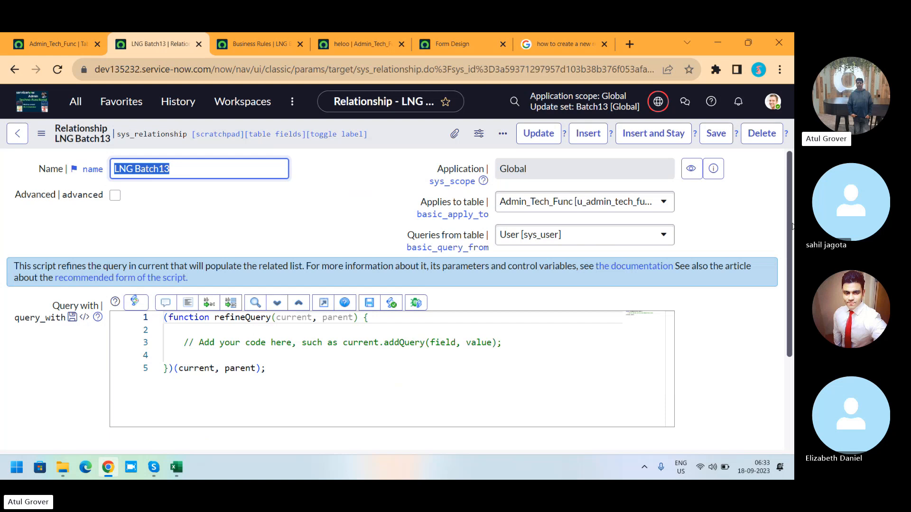
scroll(472, 375, "down", 3)
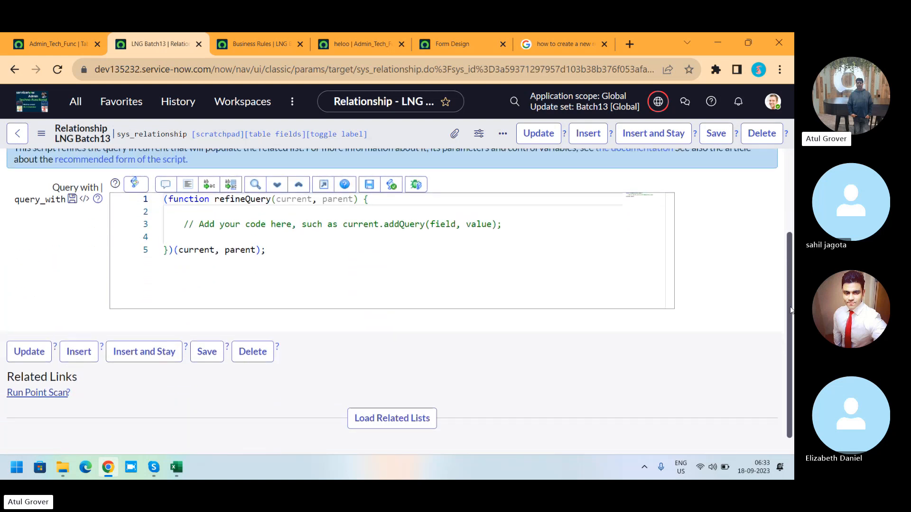
left_click(392, 409)
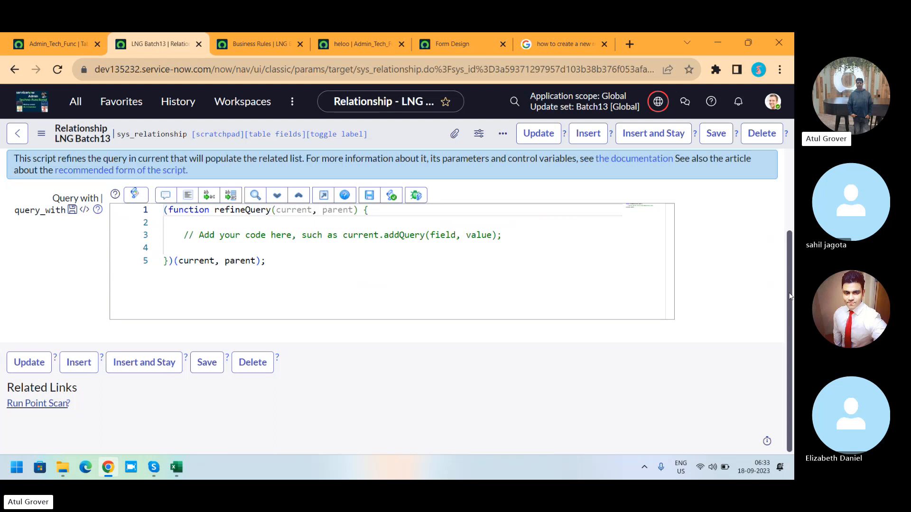
scroll(791, 351, "up", 2)
scroll(791, 351, "up", 1)
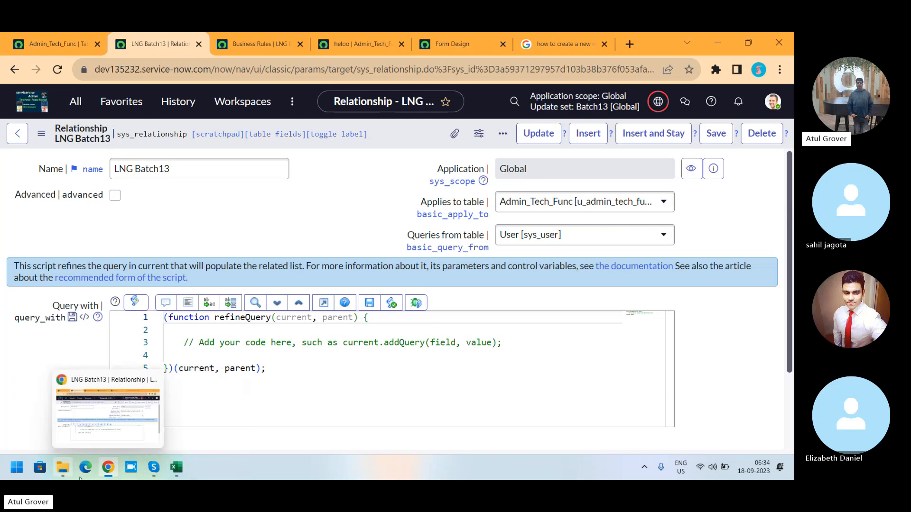
- Check the training agenda in the Excel workbook and close the LNG Batch13 relationship and Business Rules pages in the browser
left_click(177, 468)
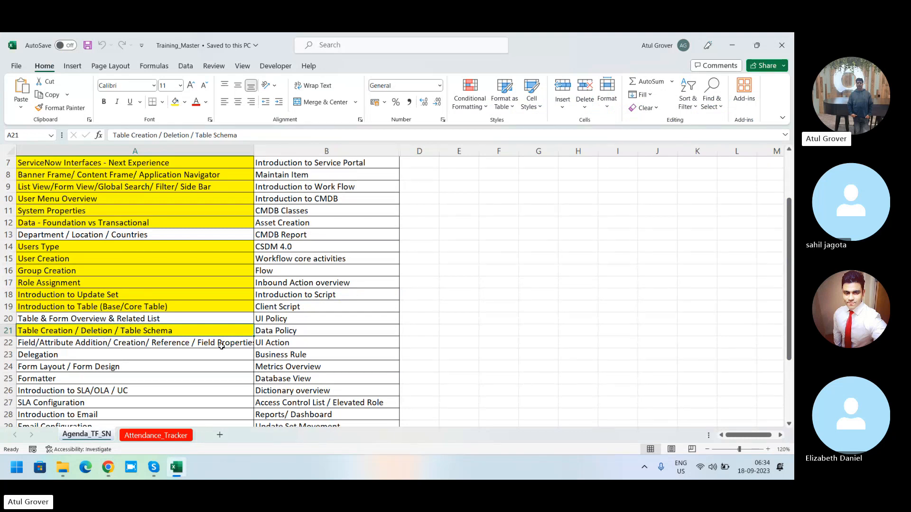
key("alt+Tab")
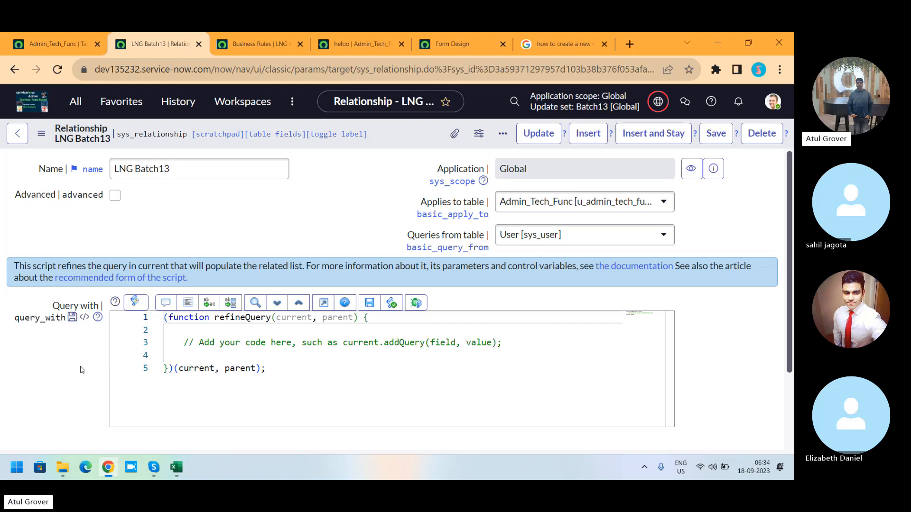
left_click(199, 44)
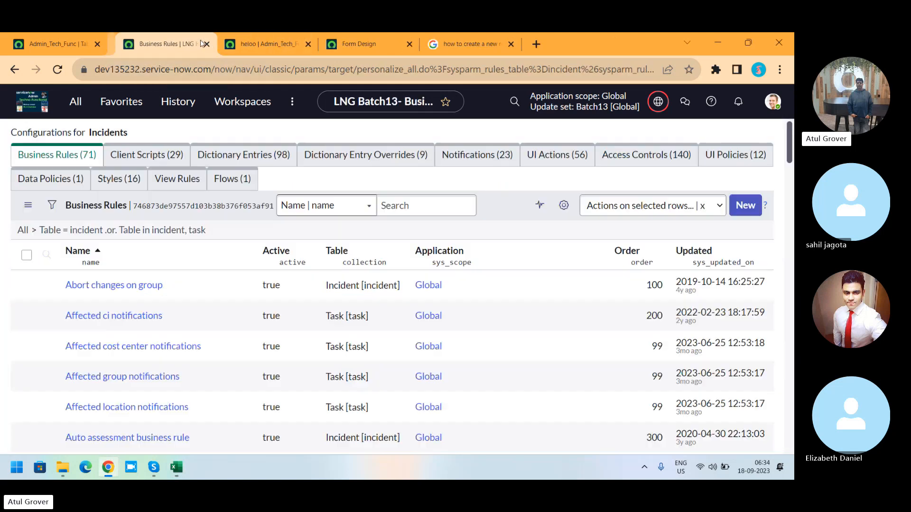
left_click(204, 43)
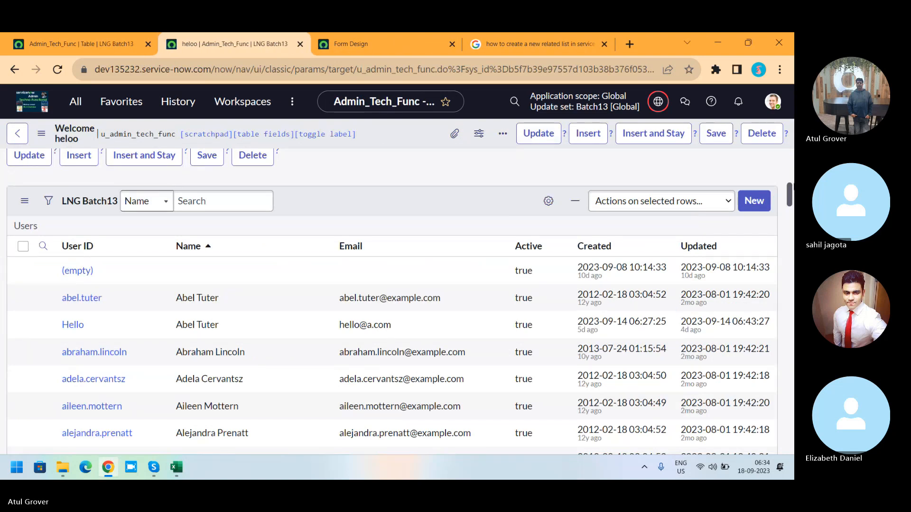
- Open the form layout of the heloo record, filter the available choices by "for" and add Activities (filtered) to the selected fields
left_click_drag(791, 197, 791, 166)
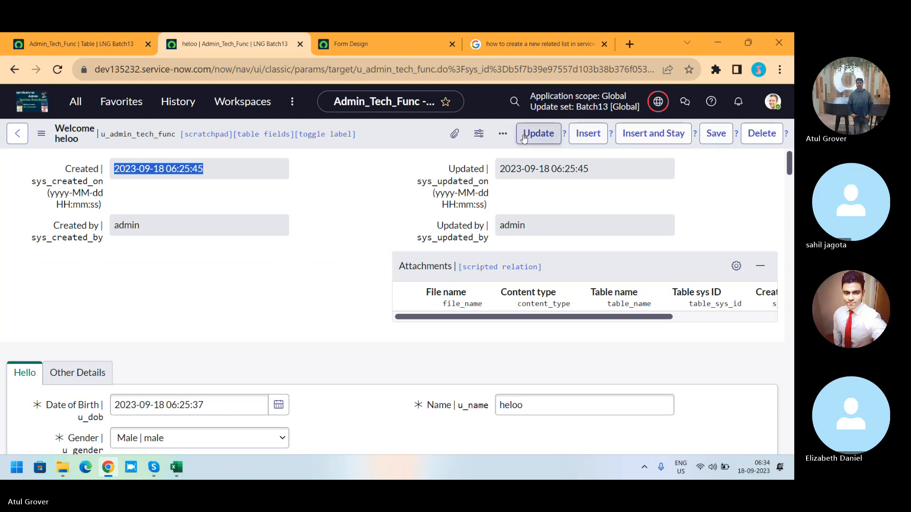
right_click(380, 131)
mouse_move(454, 202)
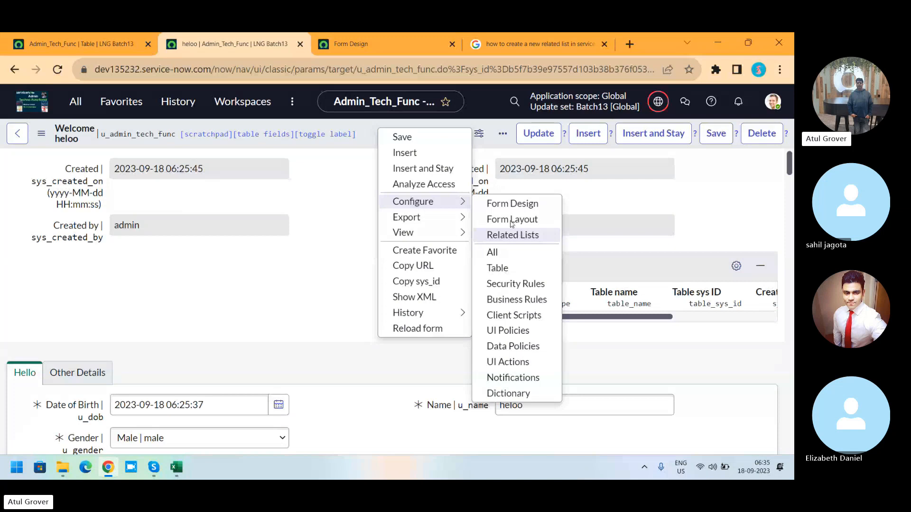
left_click(504, 223)
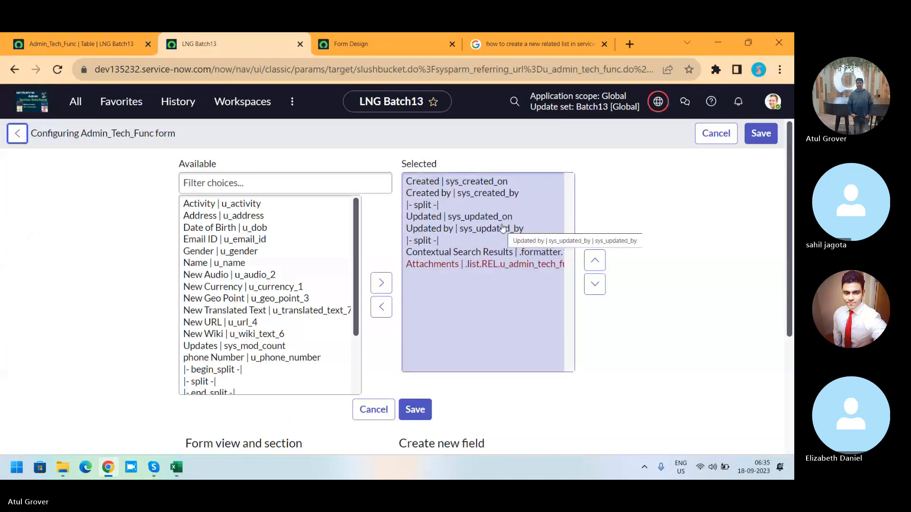
left_click(223, 181)
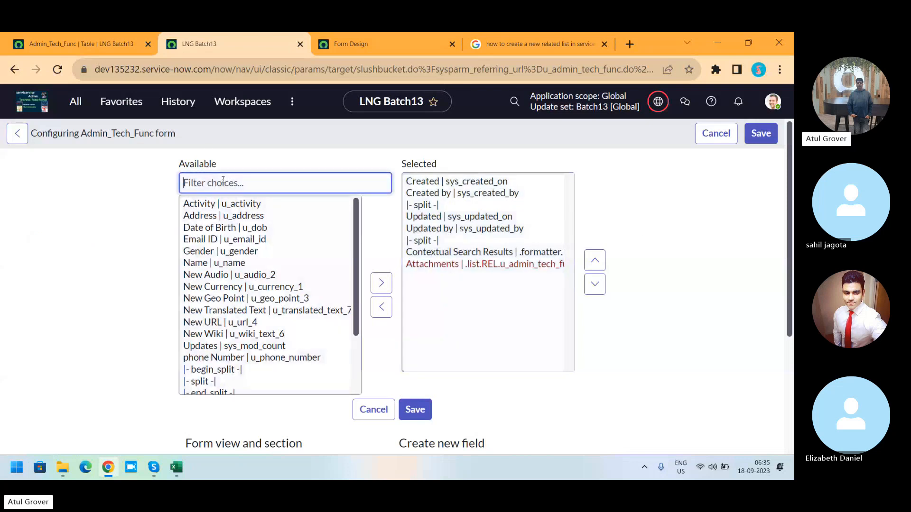
type("for")
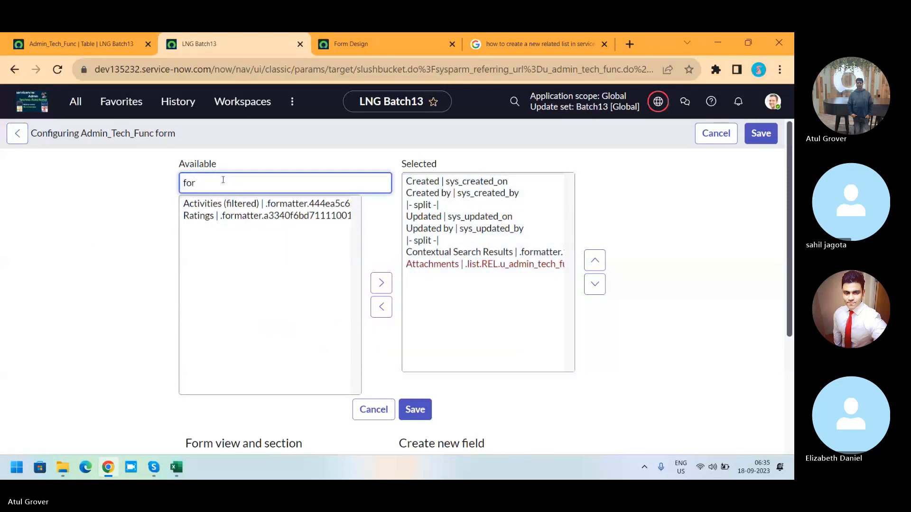
left_click(279, 205)
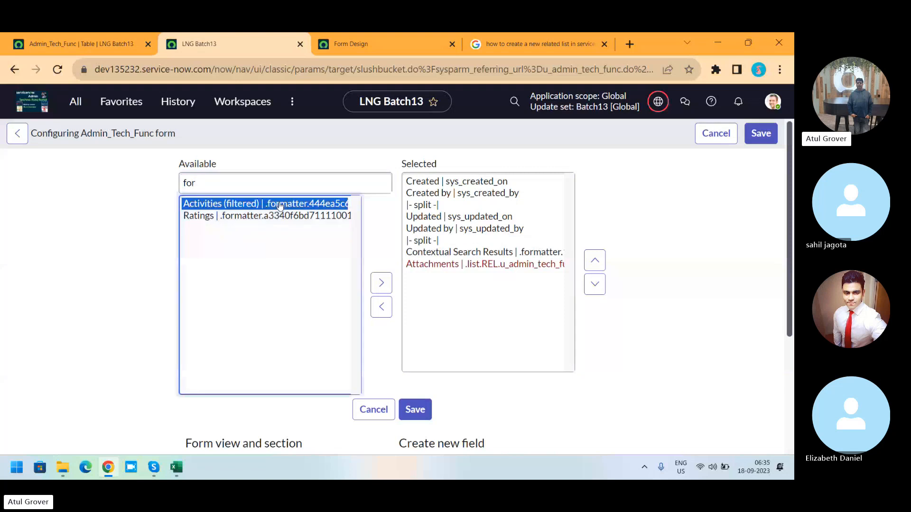
left_click(382, 283)
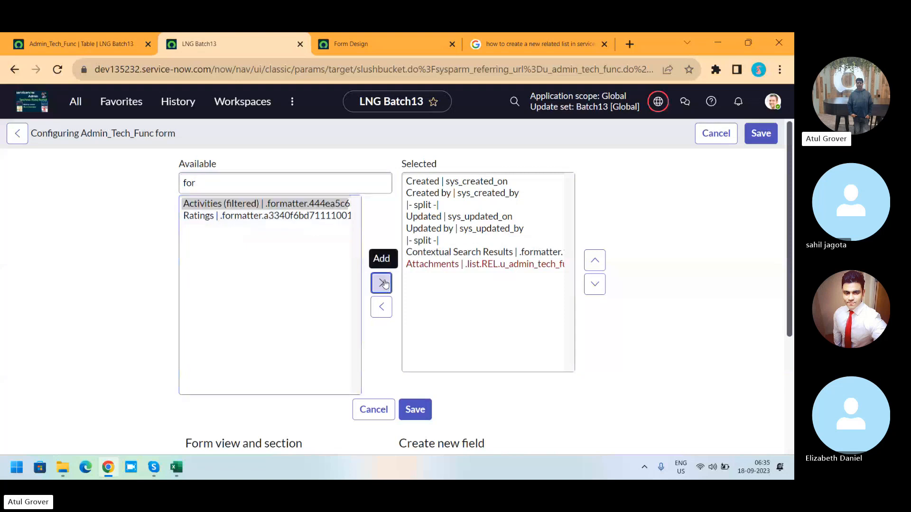
- Move Activities (filtered) above Created at the start of the selected fields and save the Admin_Tech_Func form layout
left_click(596, 260)
left_click(596, 260)
left_click(595, 260)
left_click(595, 260)
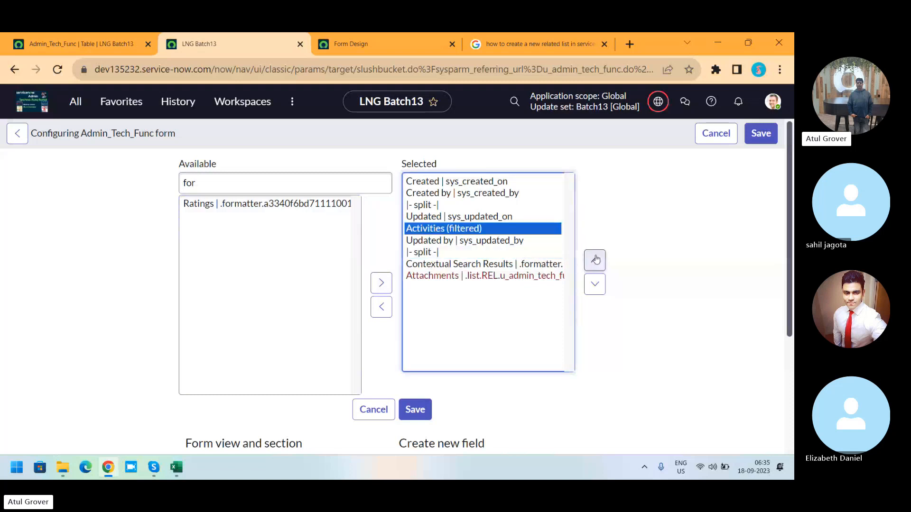
left_click(595, 260)
left_click(595, 260)
left_click(595, 260)
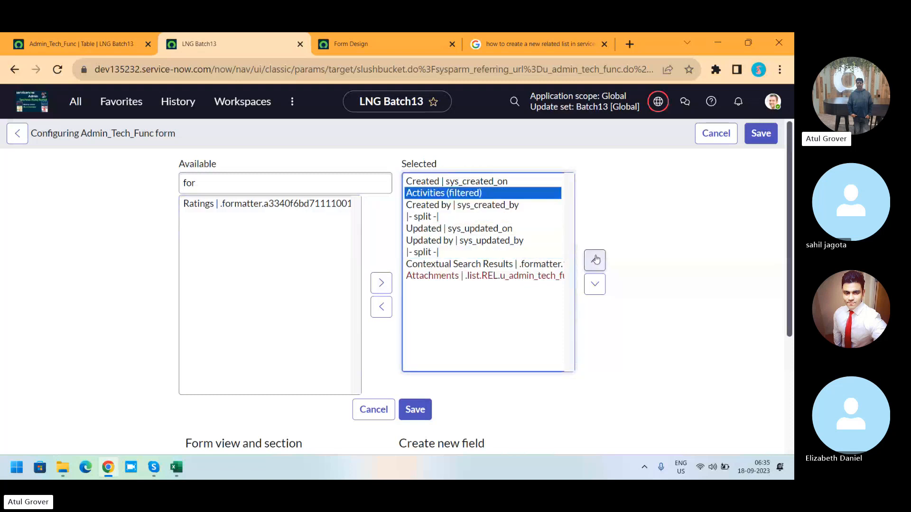
left_click(595, 260)
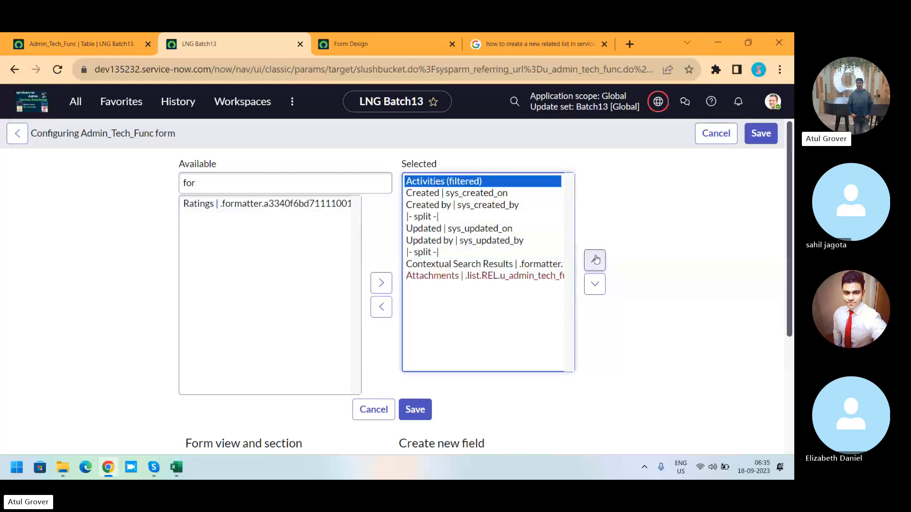
left_click(767, 137)
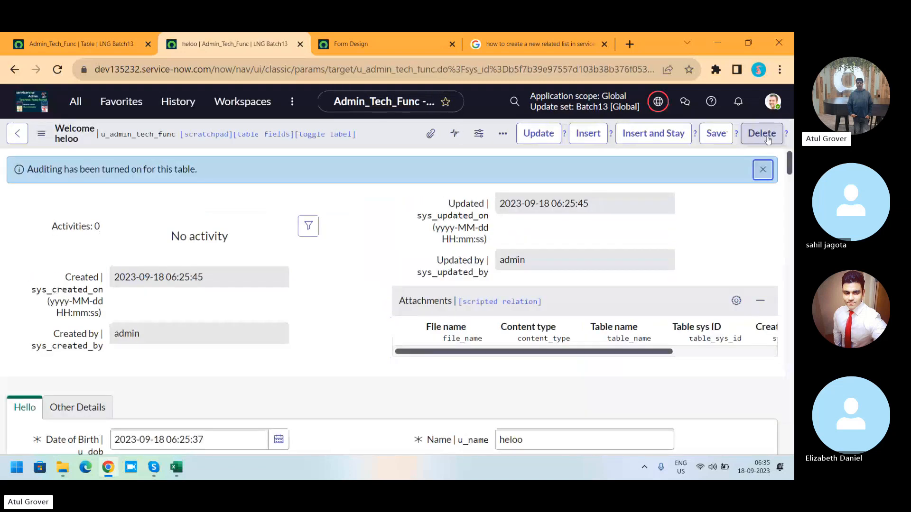
- Dismiss the auditing message on the heloo record and show its Other Details section
left_click(760, 170)
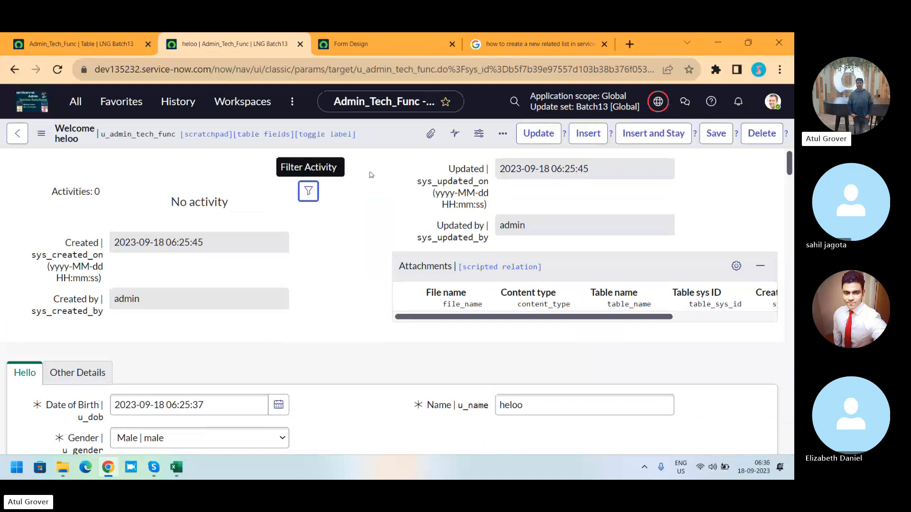
right_click(380, 142)
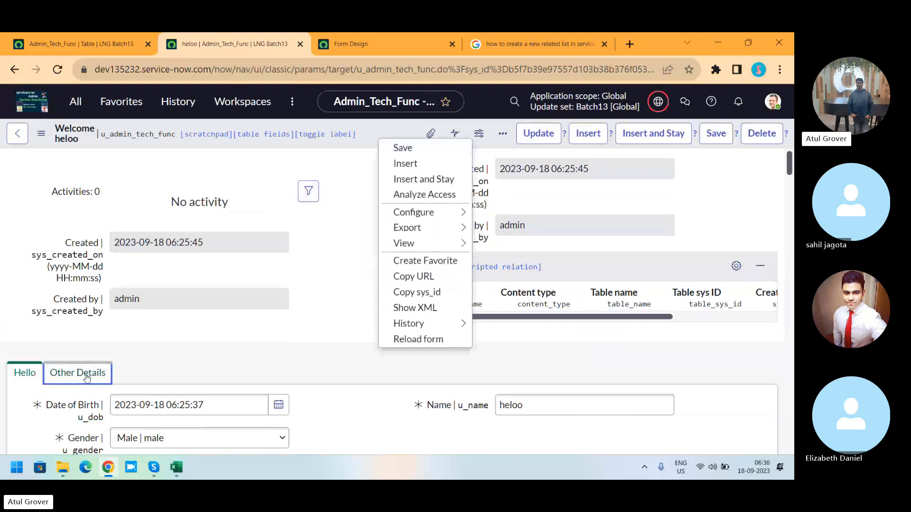
left_click(54, 375)
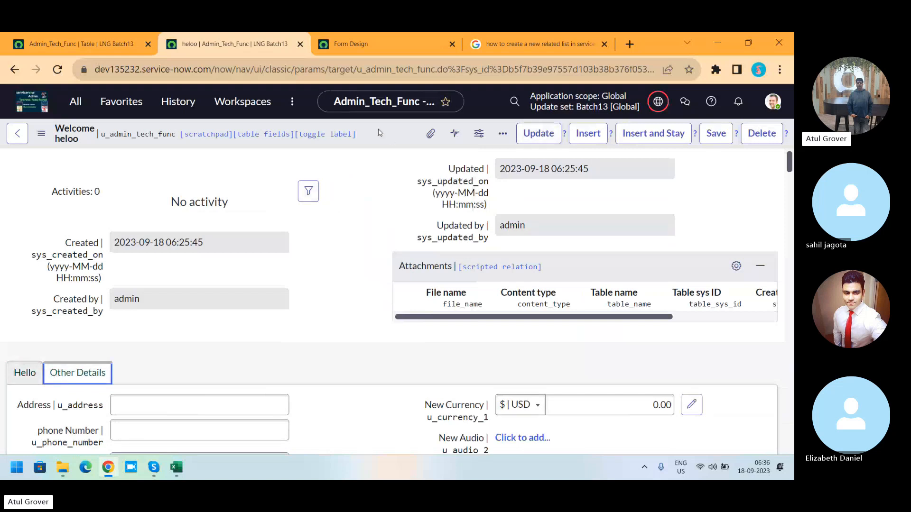
- From the Admin_Tech_Func table page, filter the application navigator by "incide" and open Incident's Create New form in a separate browser tab
left_click(95, 43)
left_click(73, 103)
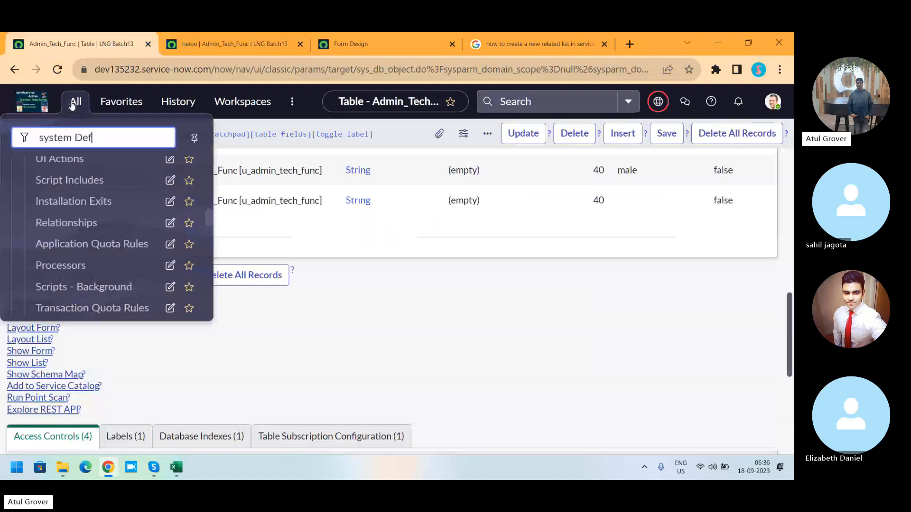
type("incide")
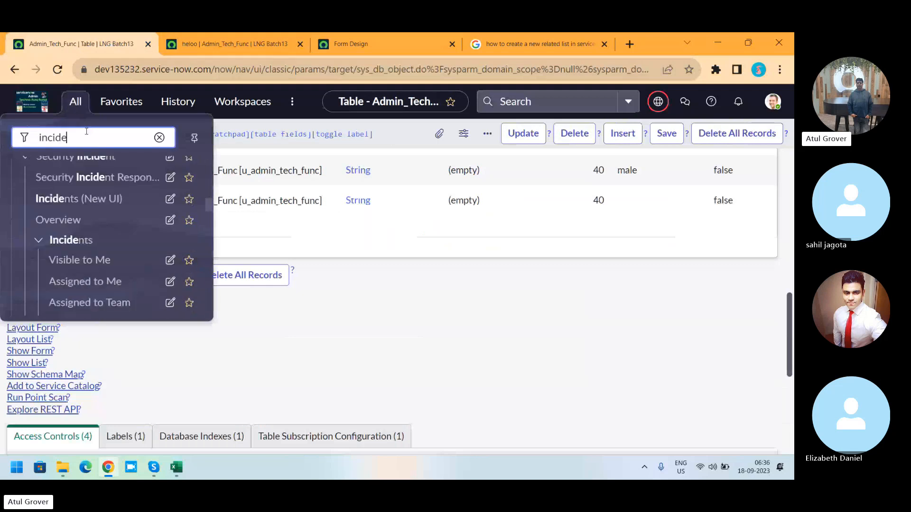
left_click_drag(209, 205, 212, 179)
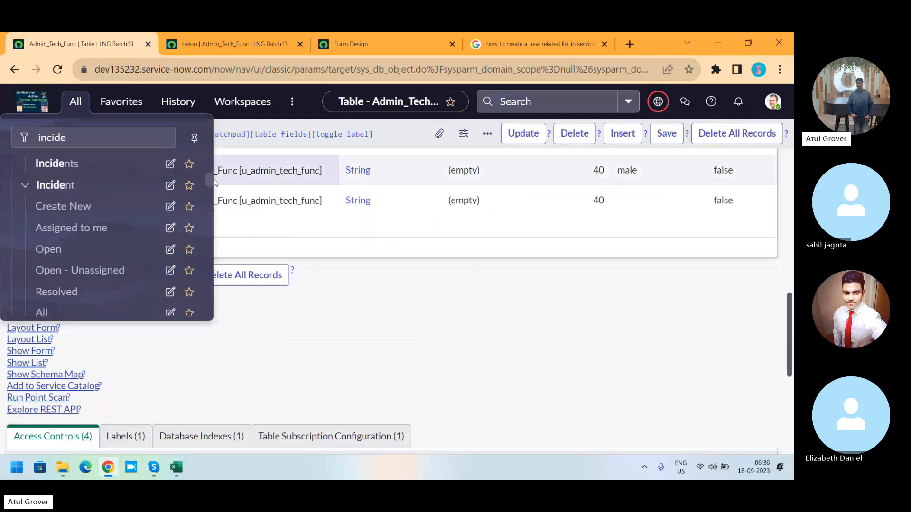
middle_click(67, 205)
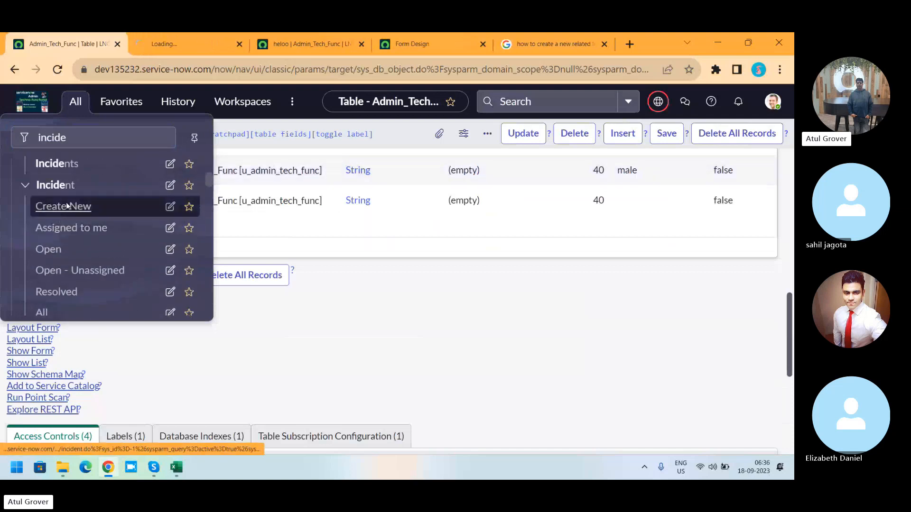
left_click(167, 42)
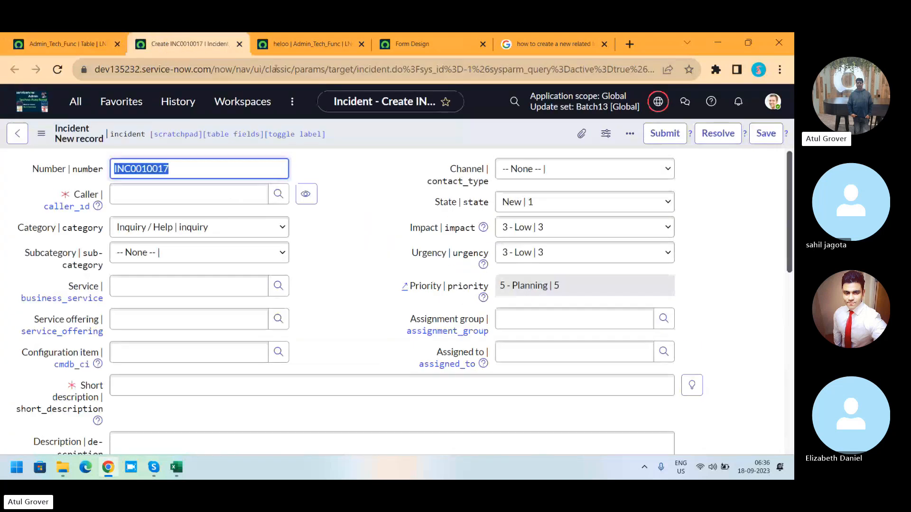
- Open the Incident form layout, filter the available choices by "for" and add the Checklist formatter to the selected fields
right_click(392, 140)
mouse_move(433, 166)
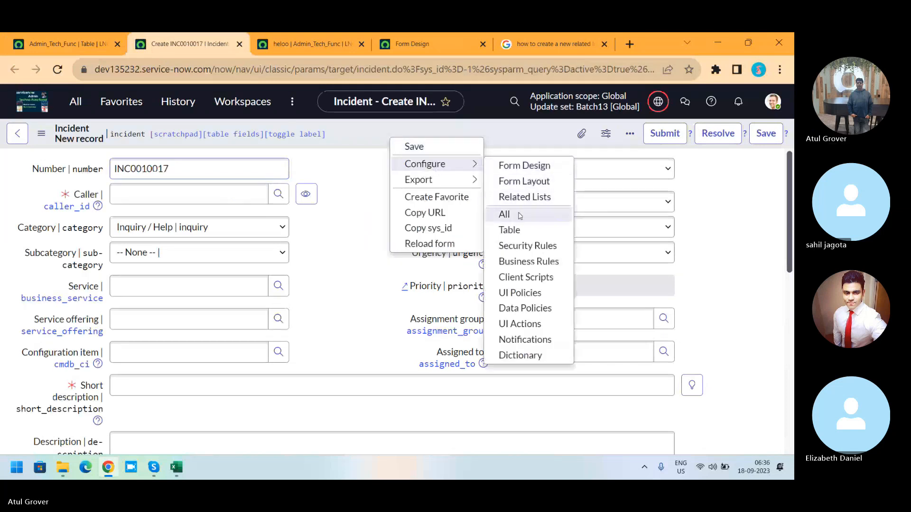
left_click(519, 184)
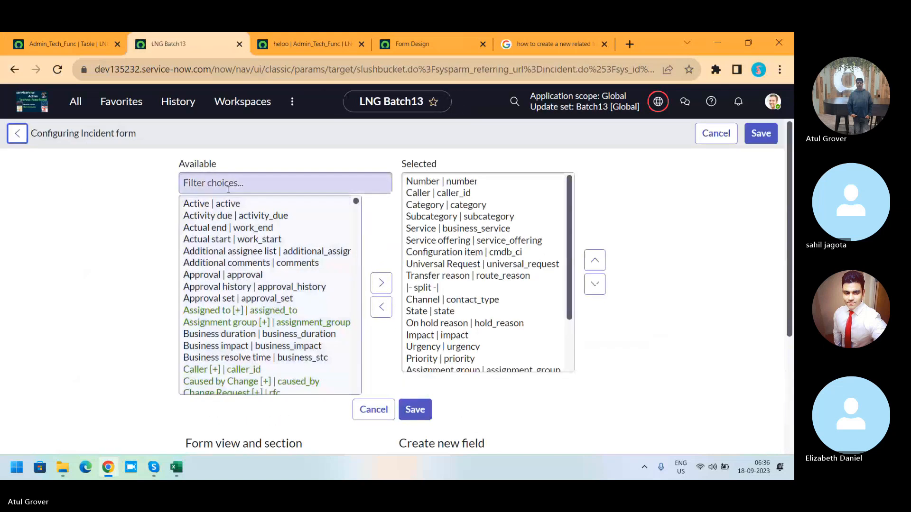
left_click(206, 183)
type("for")
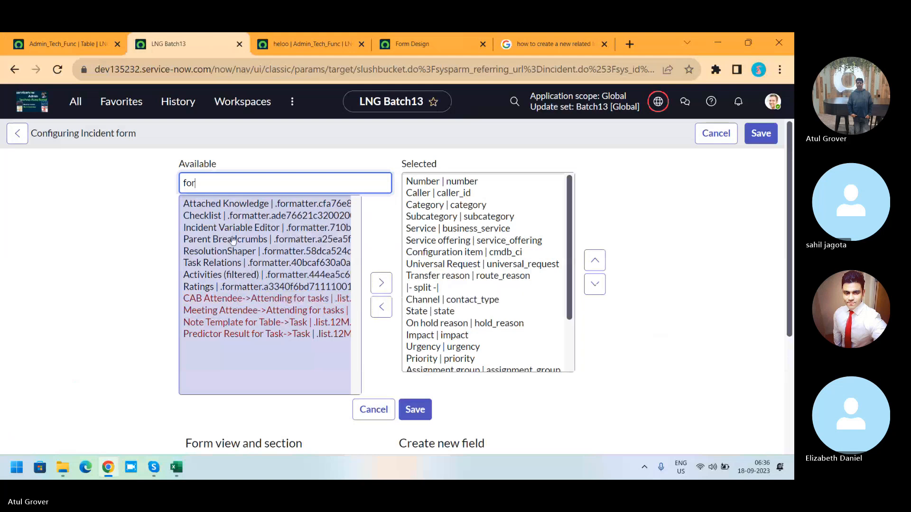
left_click(220, 217)
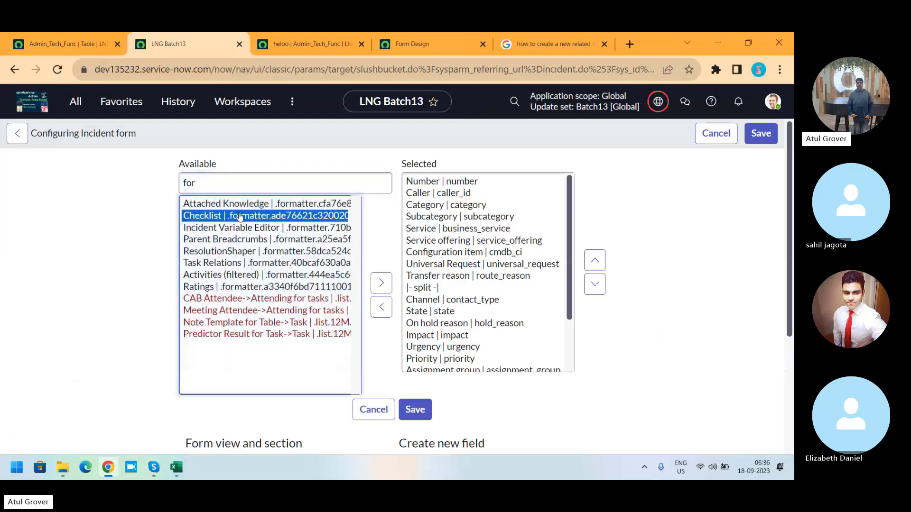
left_click(379, 289)
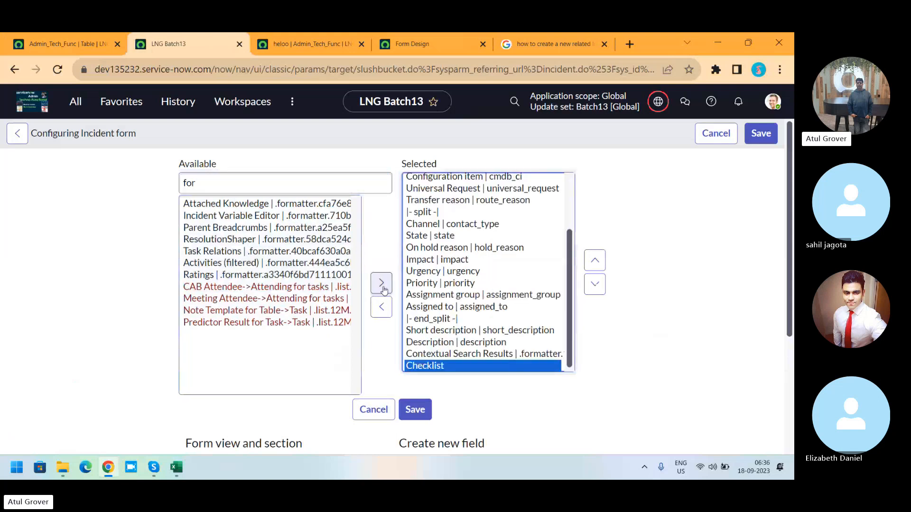
- Move Checklist up to just above Universal Request in the selected fields, save the Incident form layout and view the resulting form
left_click(598, 261)
left_click(598, 260)
left_click(599, 261)
left_click(599, 261)
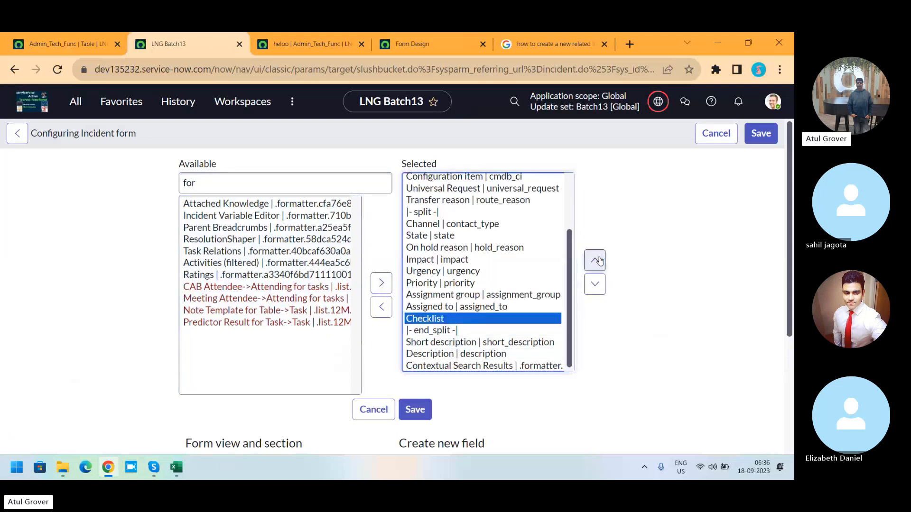
left_click(598, 261)
left_click(598, 261)
left_click(599, 261)
left_click(599, 261)
left_click(598, 261)
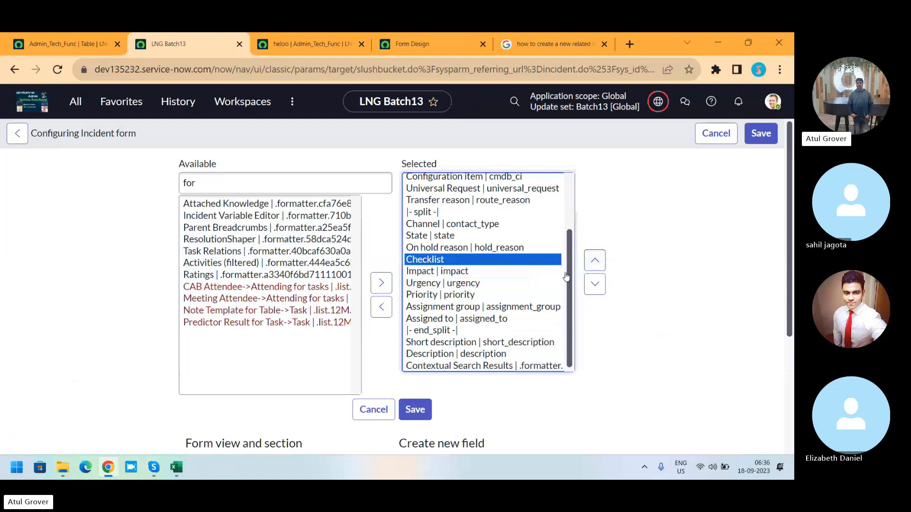
left_click(599, 266)
left_click(599, 266)
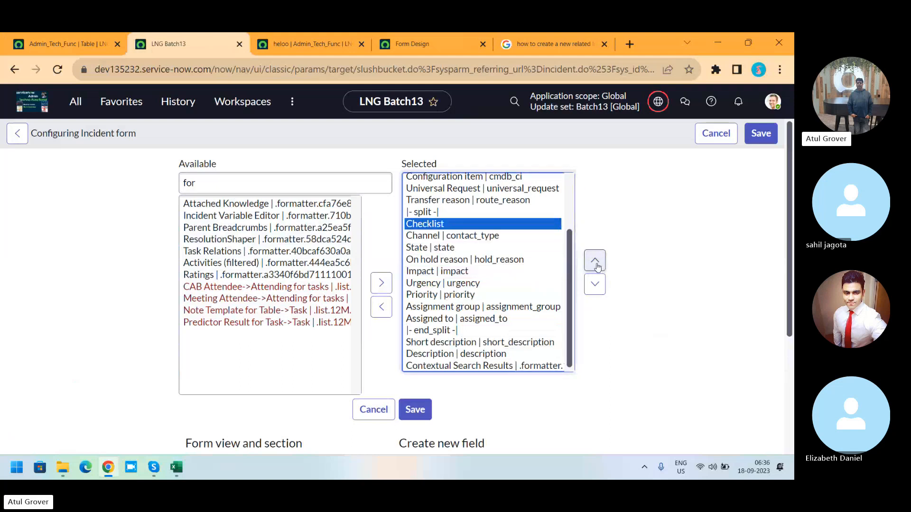
left_click(599, 267)
left_click(599, 266)
left_click(598, 267)
left_click(597, 267)
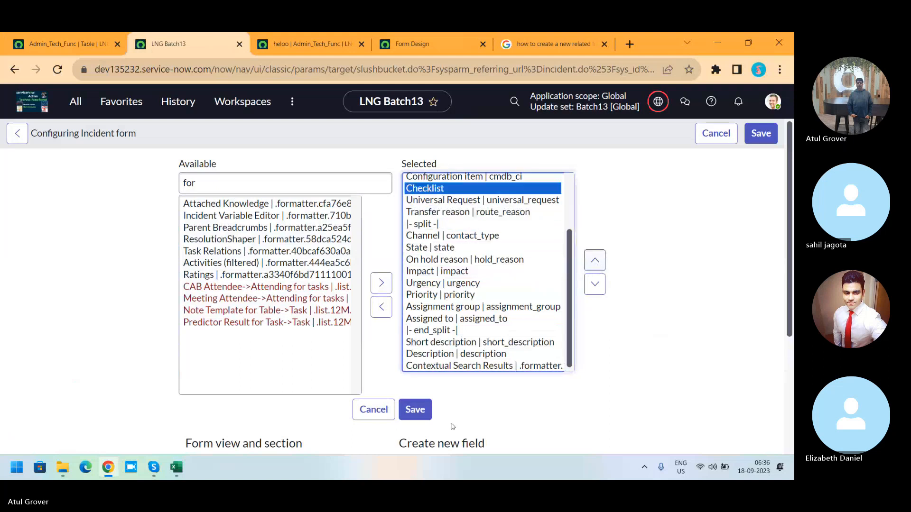
left_click(426, 415)
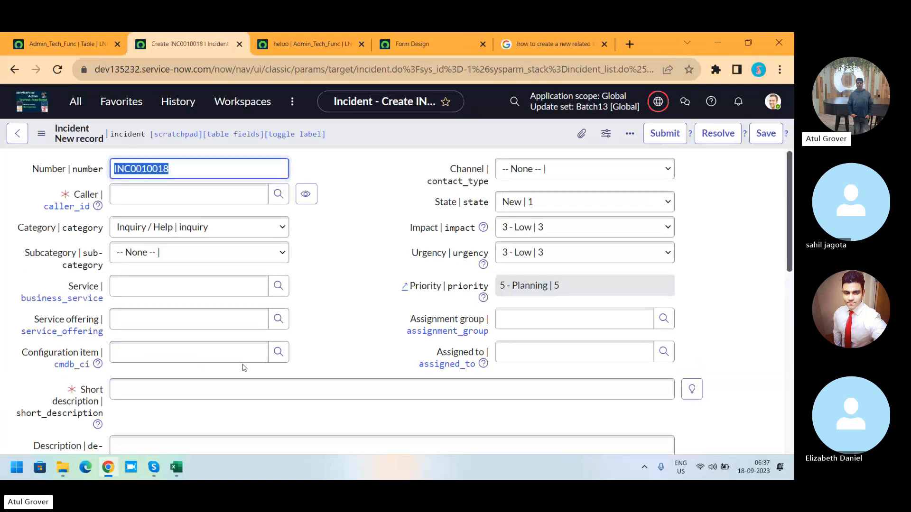
mouse_move(788, 218)
left_mouse_down()
mouse_move(782, 354)
mouse_move(793, 232)
left_mouse_up()
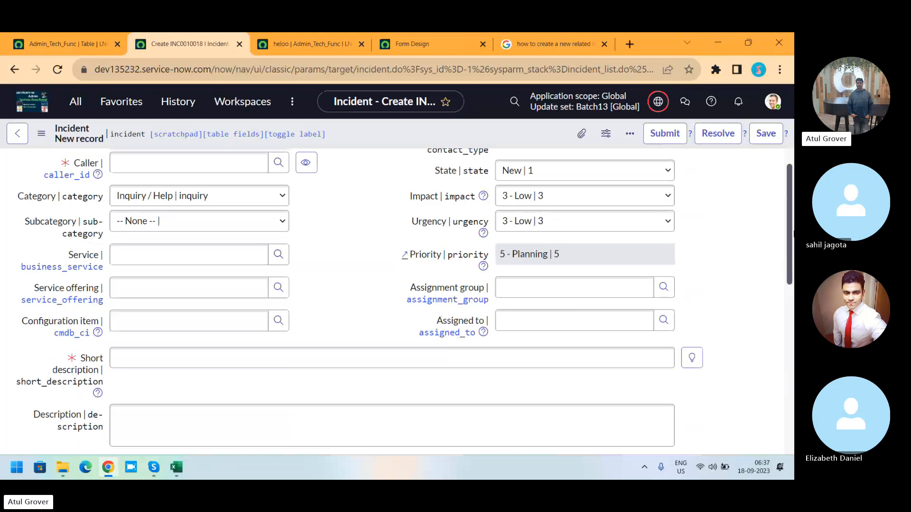
- Filter the application navigator by "change", open Change's Open list in a separate browser tab and open change request CHG0040007
left_click(75, 102)
type("cnA")
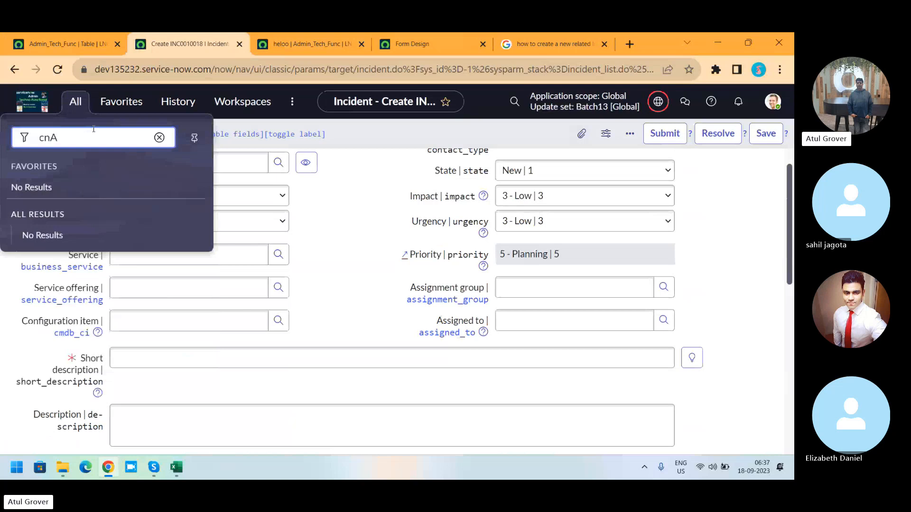
key("BackSpace")
key("BackSpace")
type("hange")
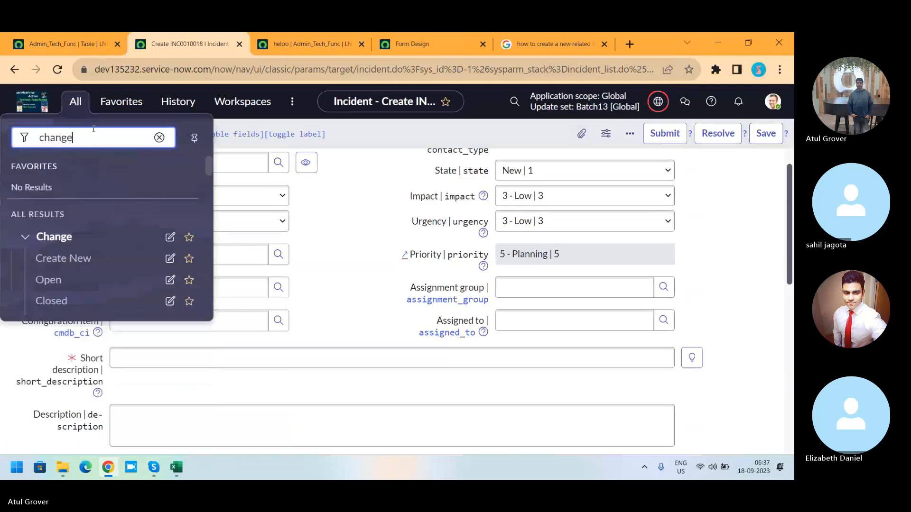
middle_click(43, 282)
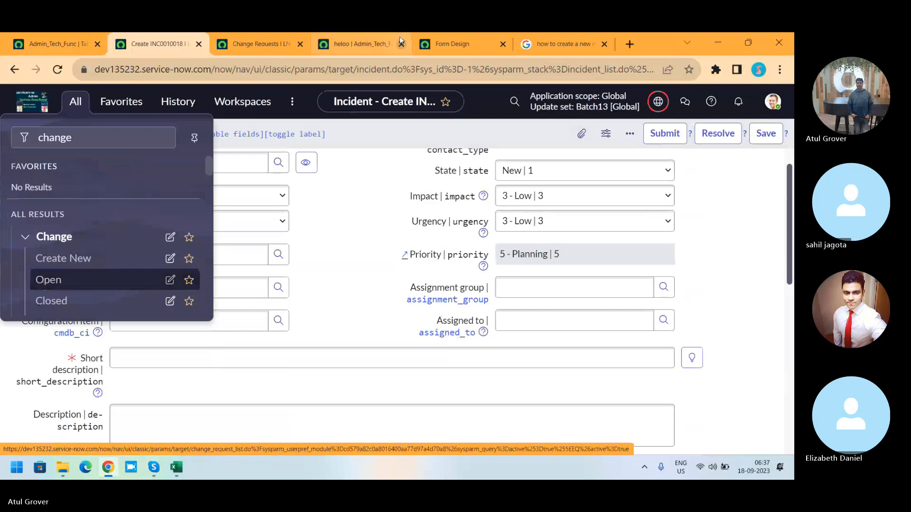
left_click(260, 44)
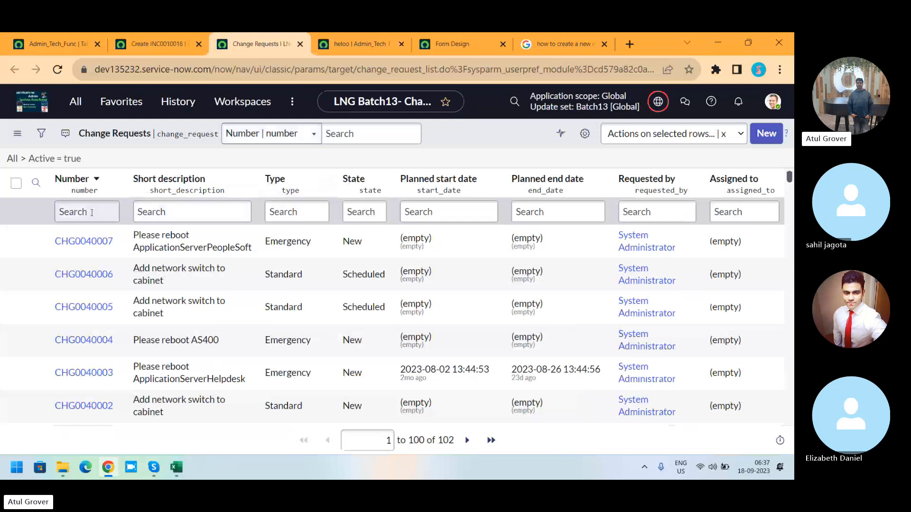
left_click(82, 242)
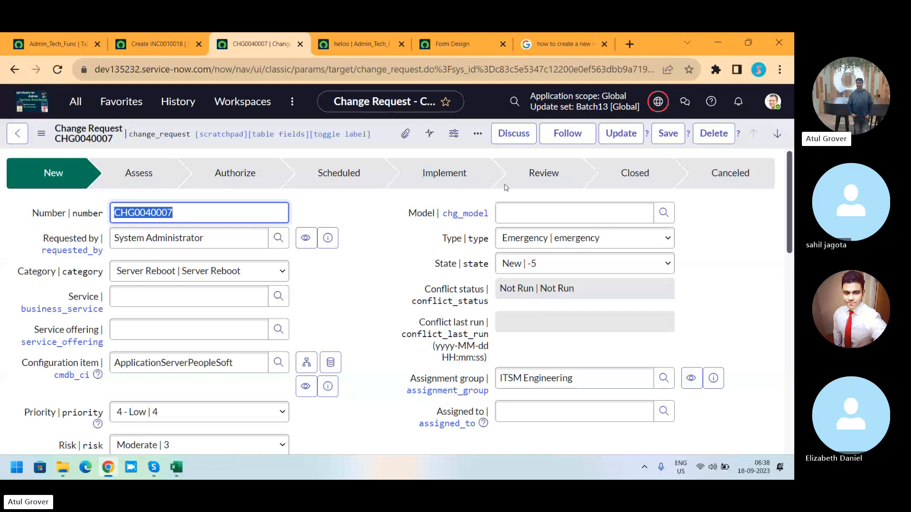
- Return to the new Incident record and open its form layout configuration
left_click(173, 42)
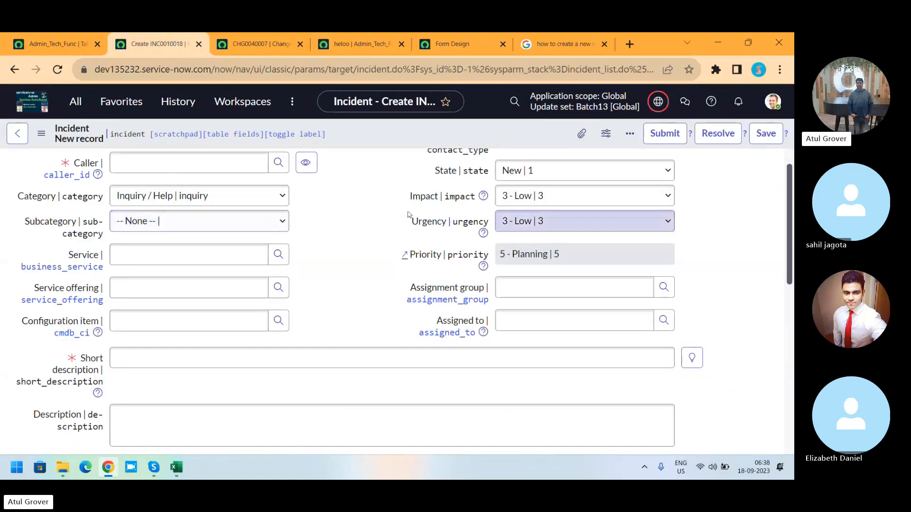
right_click(383, 137)
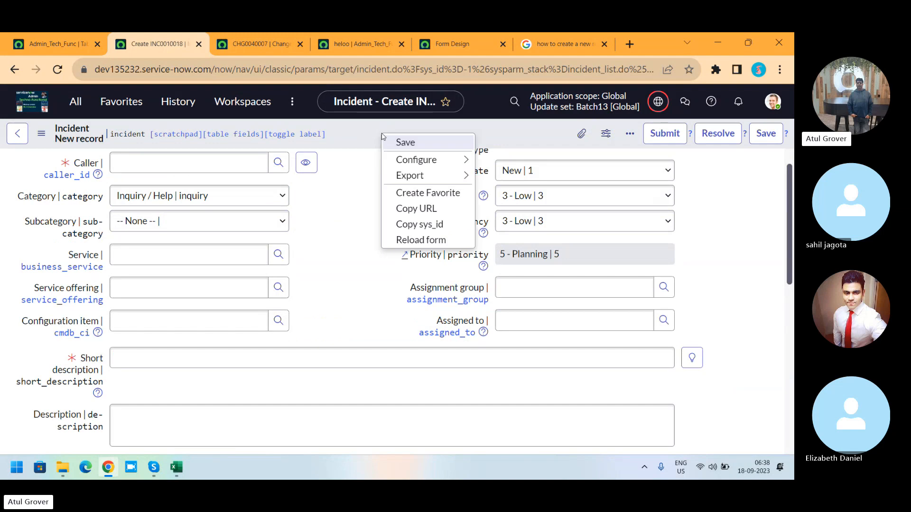
mouse_move(427, 160)
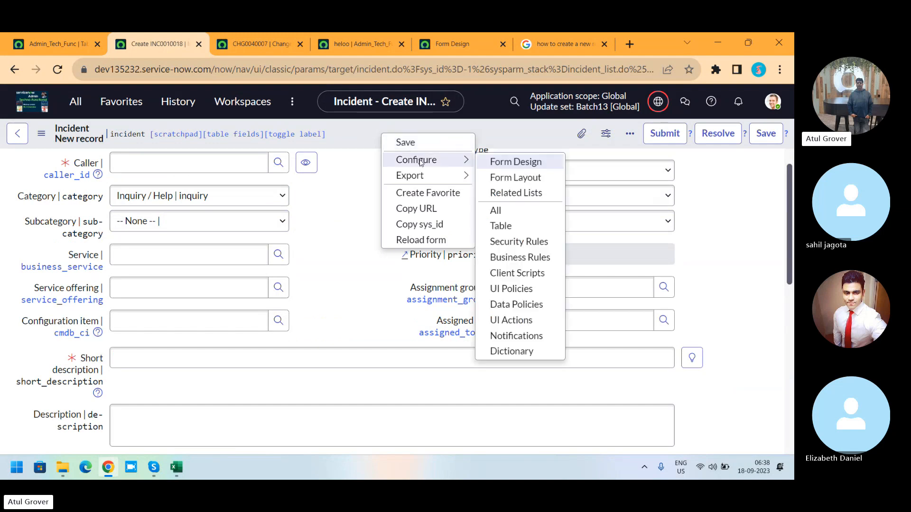
left_click(513, 178)
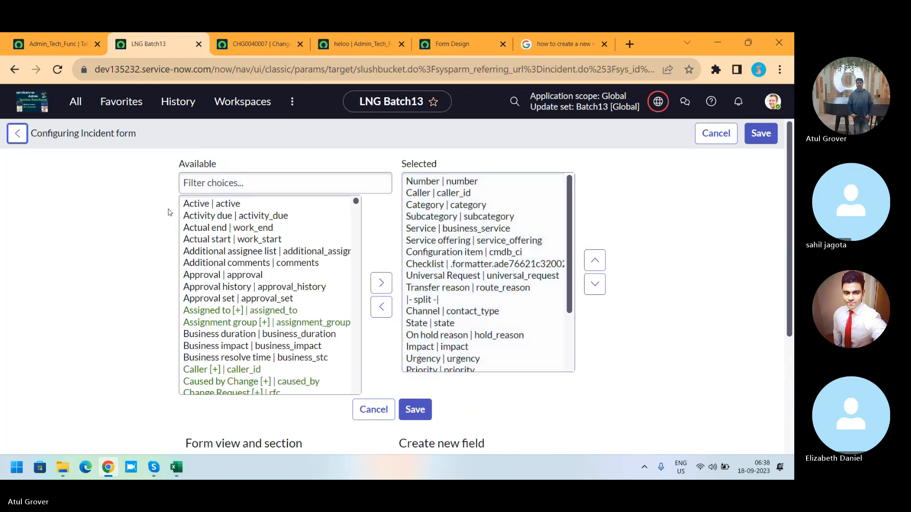
- Look through the available Incident form fields starting with "f" and go to the choice filter
left_click(226, 217)
key("f")
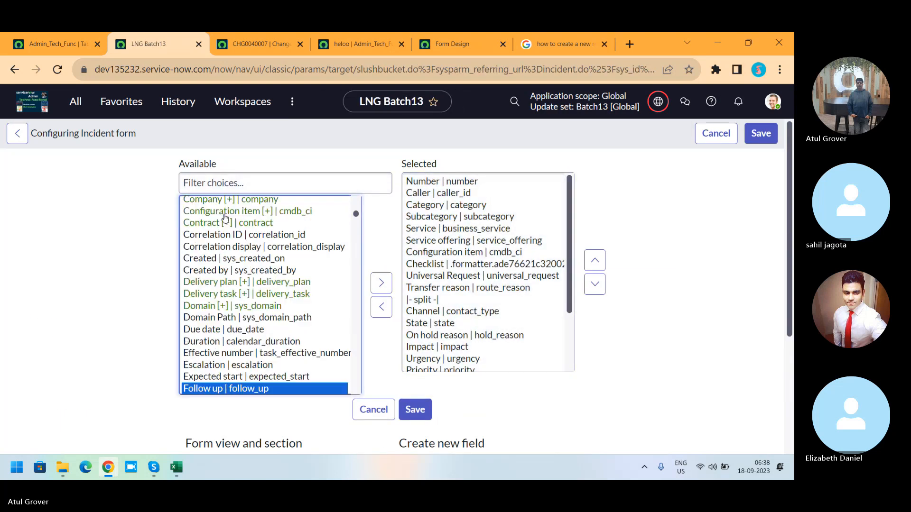
key("f")
key("Down")
key("Down")
key("Down")
key("Down")
key("Down")
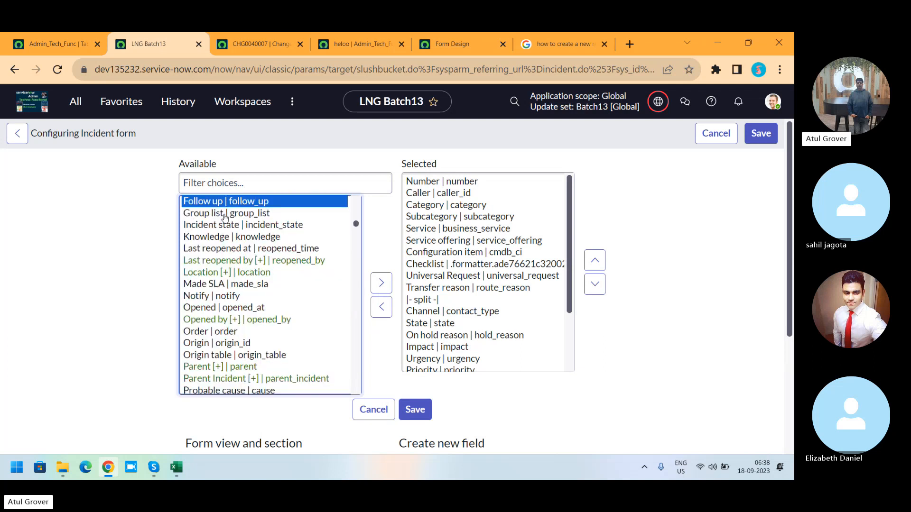
left_click(261, 180)
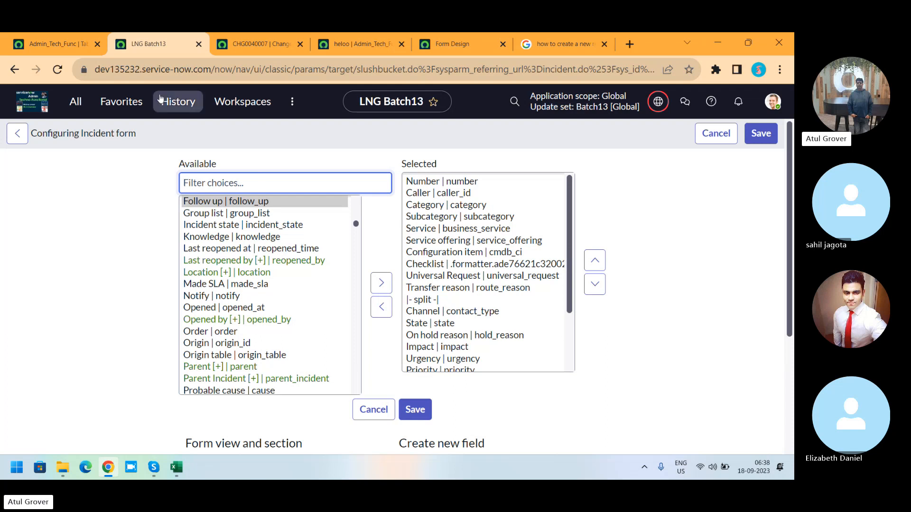
- Switch to the Admin_Tech_Func table page and highlight the sys_db_object table name in its web address
left_click(52, 44)
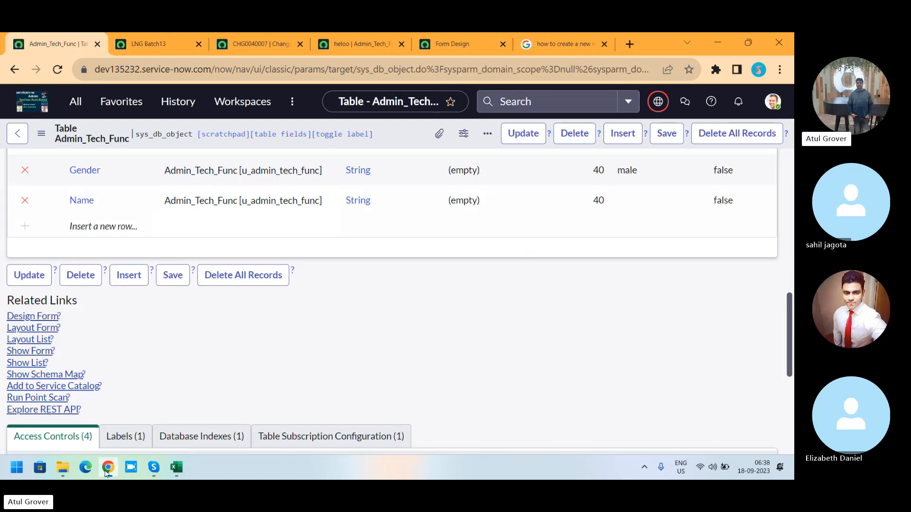
mouse_move(158, 471)
key("alt+Tab")
key("alt+Tab")
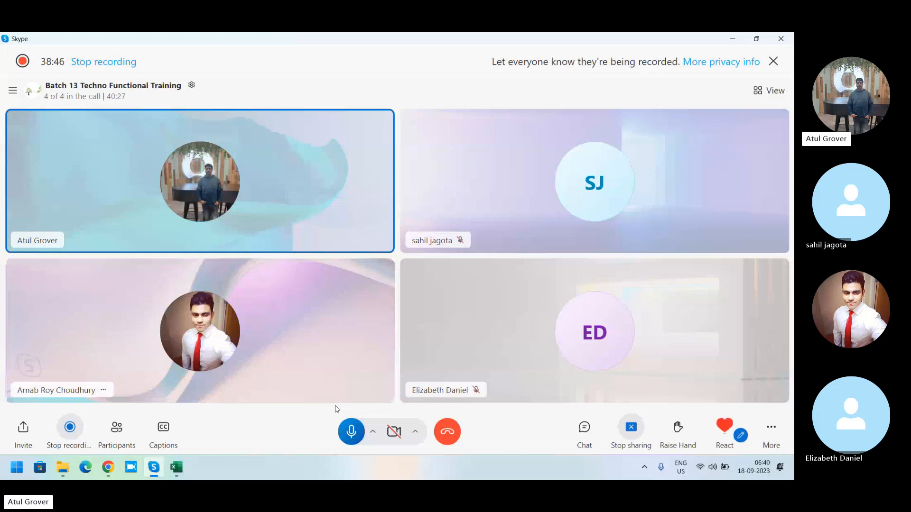
key("alt+Tab")
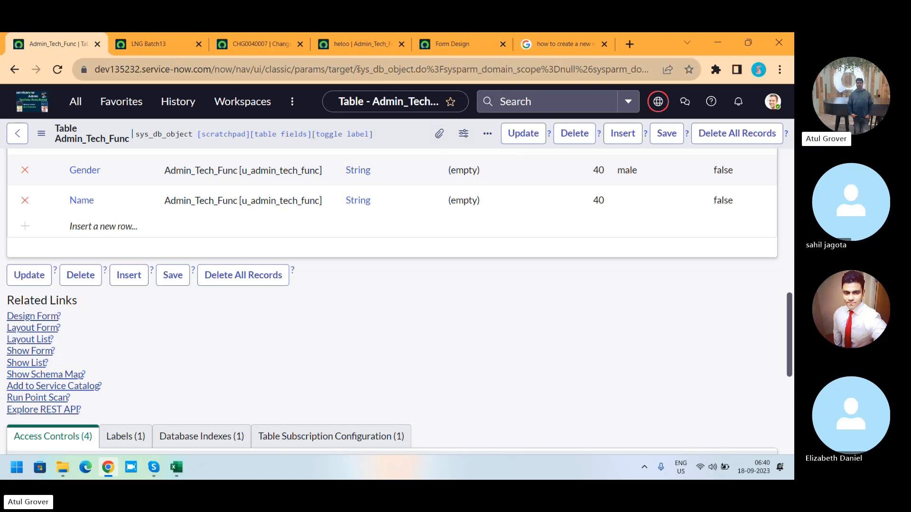
left_click_drag(357, 69, 414, 70)
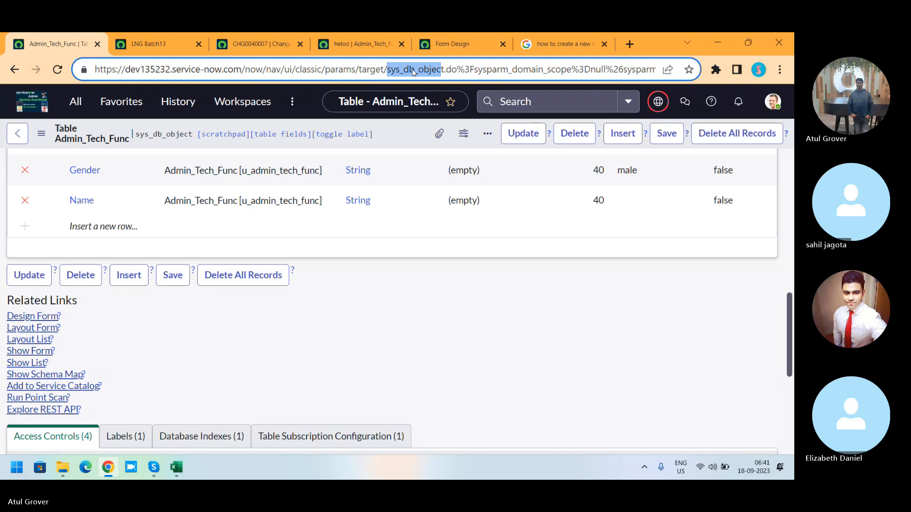
key("alt+Tab")
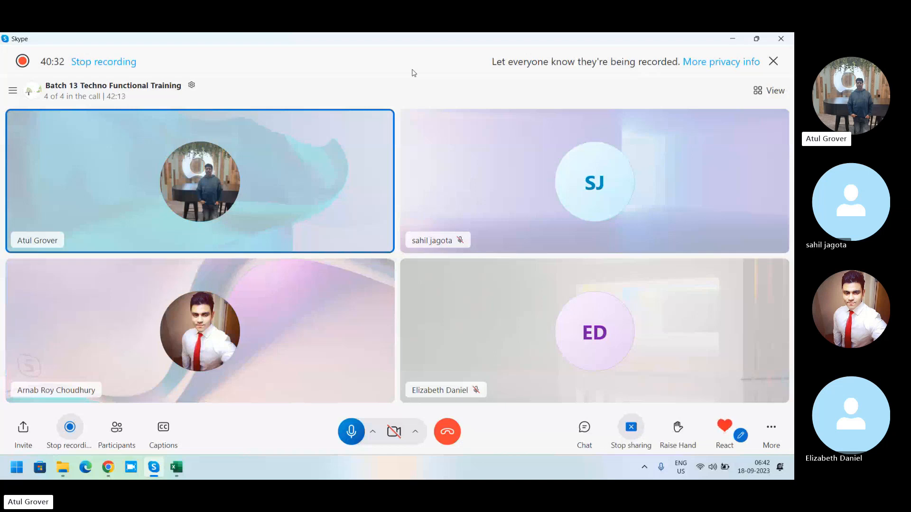
key("alt+Tab")
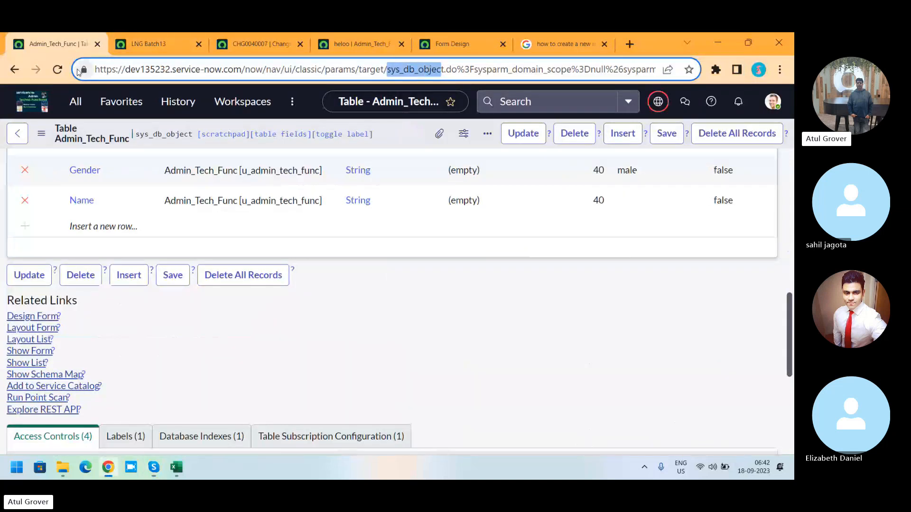
- Filter the application navigator by "sys_user"
left_click(70, 105)
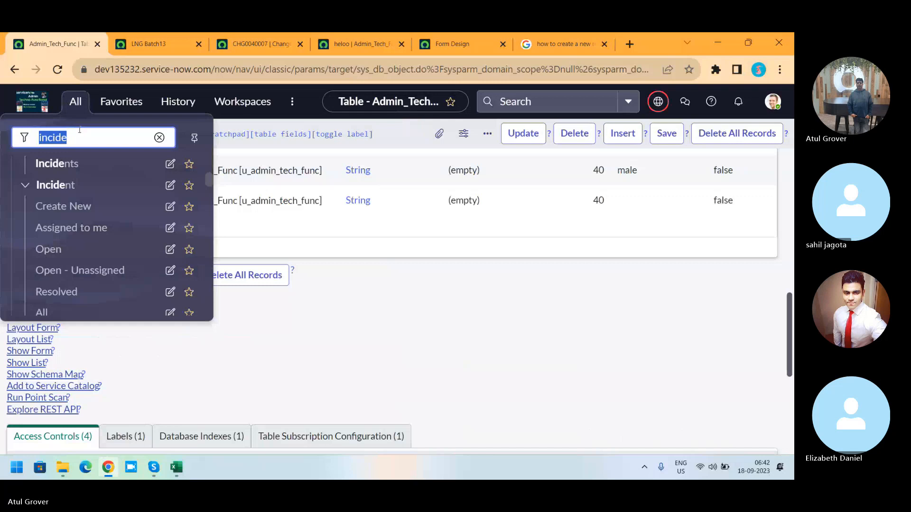
type("sys")
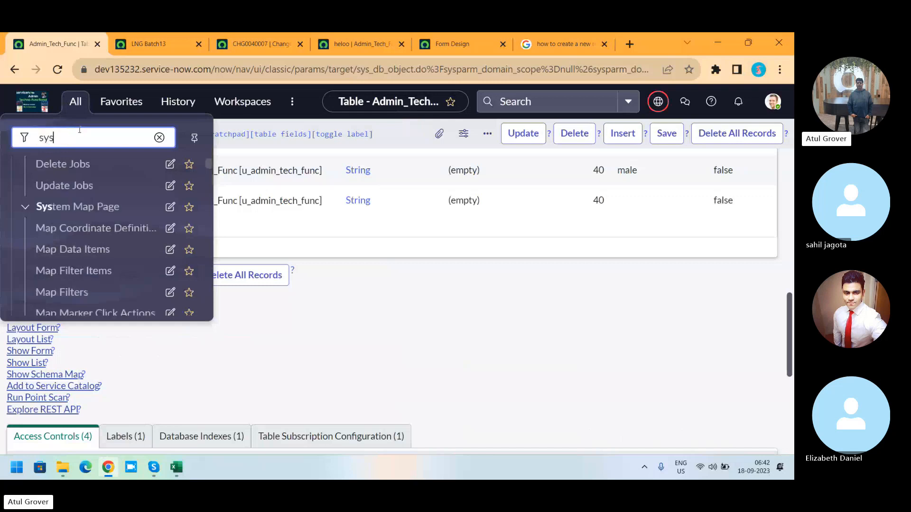
type("_user")
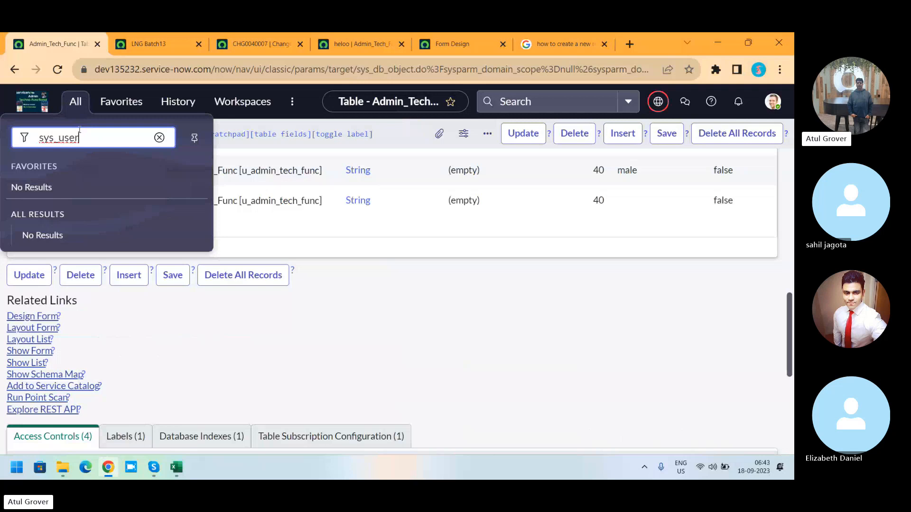
- Open Notepad and write the navigator suffixes .list and .LIST on separate lines
key("super")
type("note")
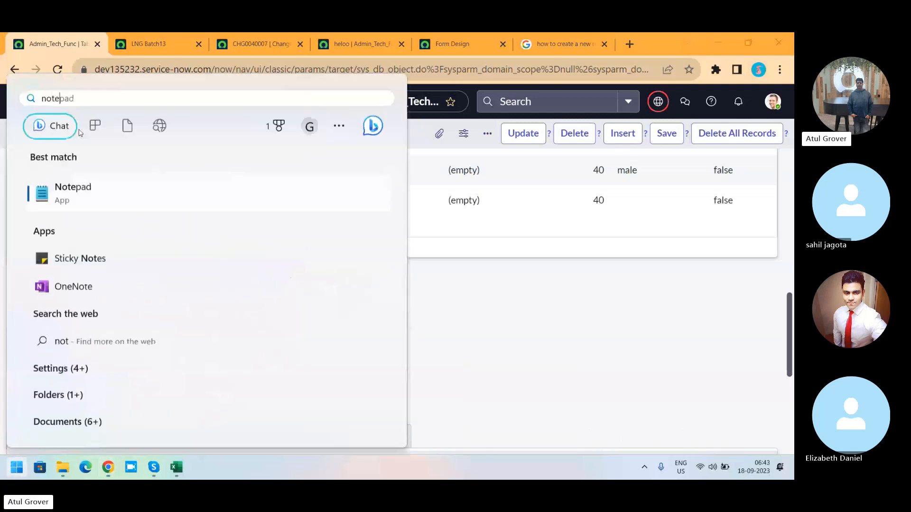
key("Return")
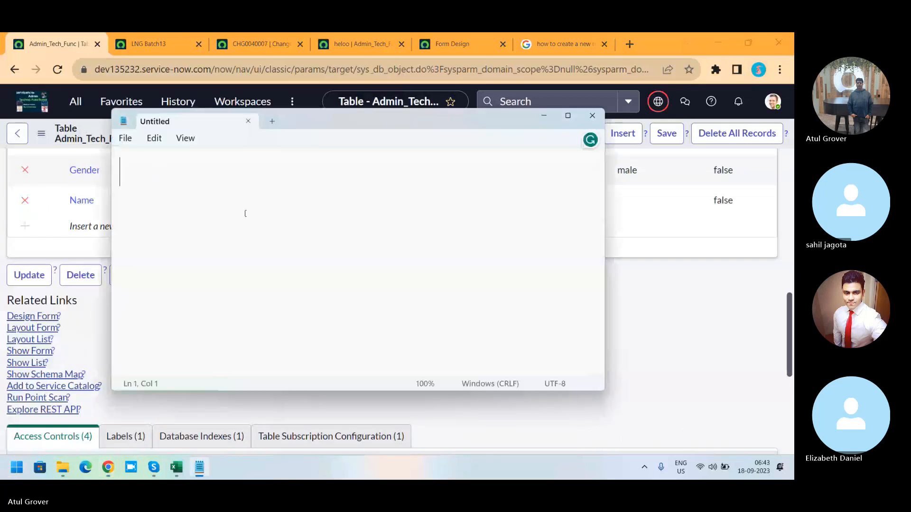
type(".list")
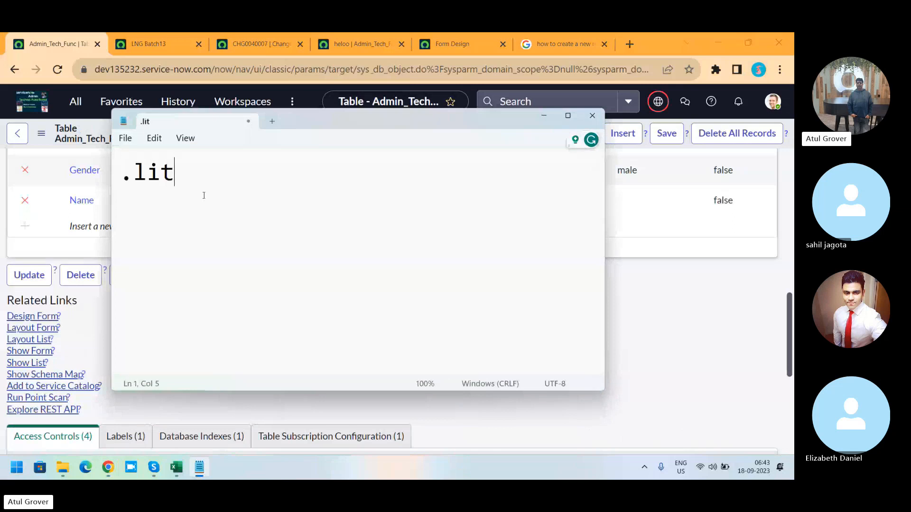
key("BackSpace")
type("st")
key("Return")
type(".LIST")
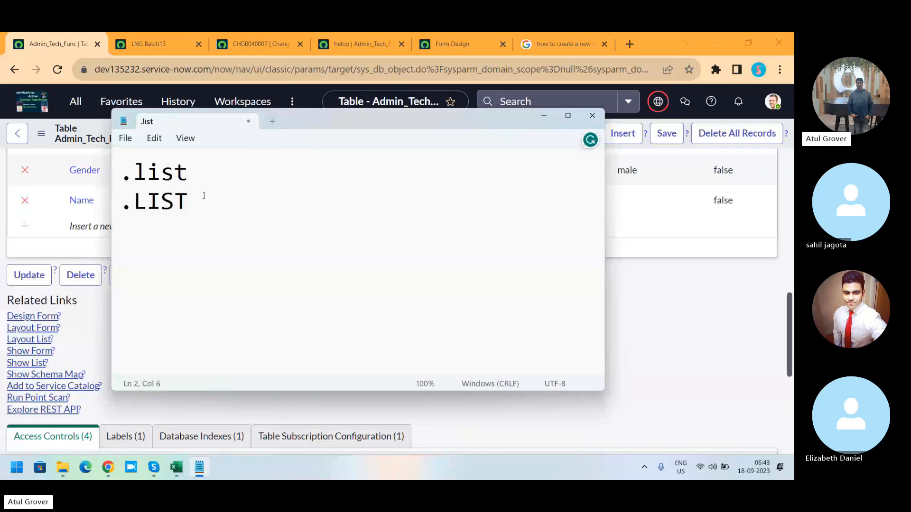
- Add the suffixes .form, .FORM, .config and .CONFIG to the Notepad list, each on its own line
key("Return")
type(".form")
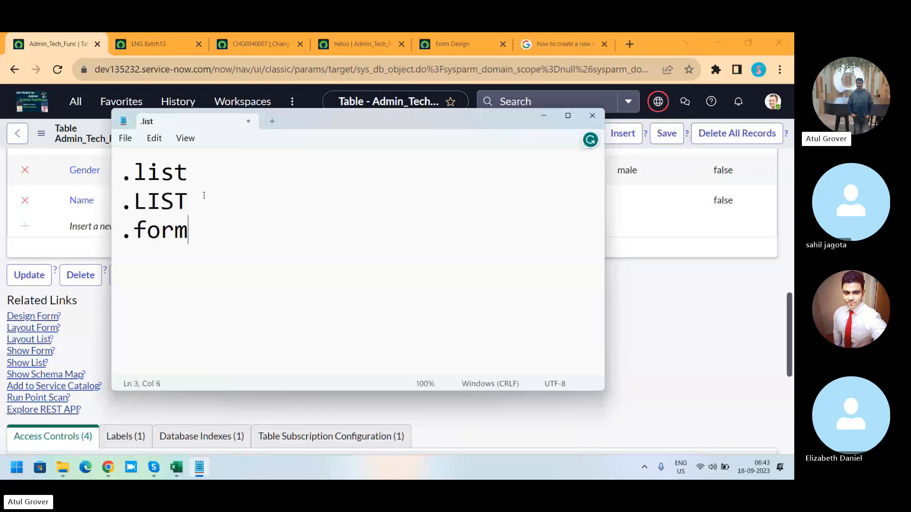
key("Return")
type(".FORM")
key("Return")
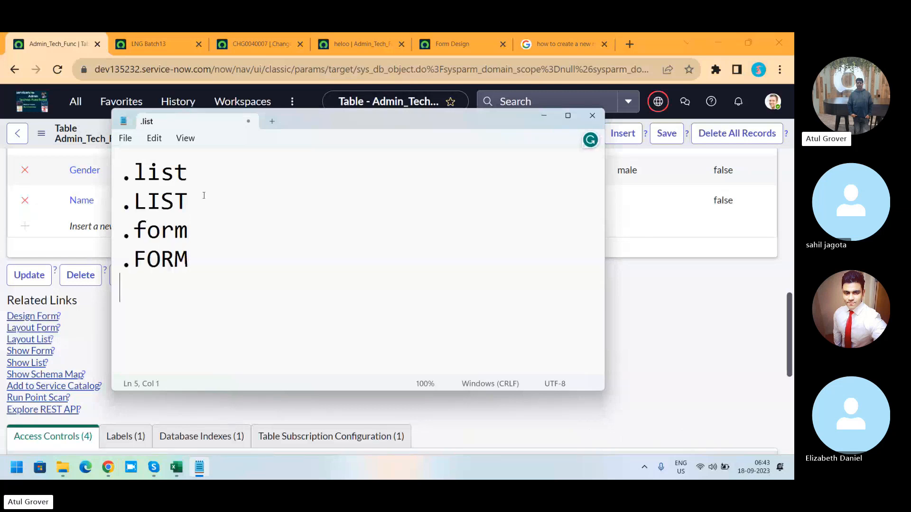
type(".config")
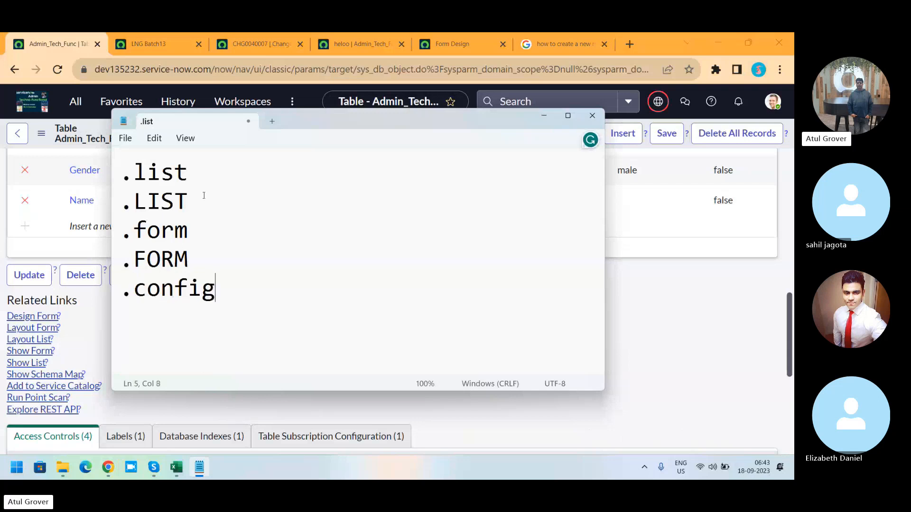
key("Return")
type(".CONFIG")
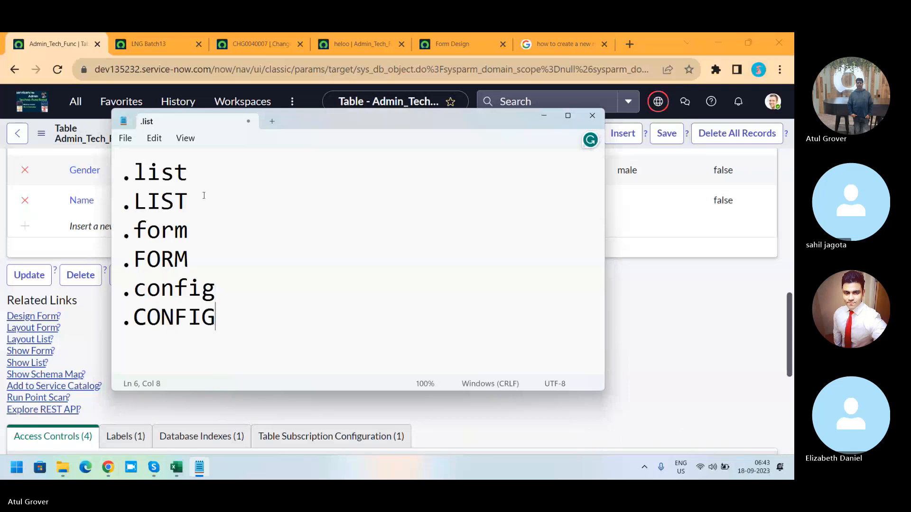
- Open a blank User record in a new browser tab by entering sys_user.FORM in the application navigator
left_click(76, 101)
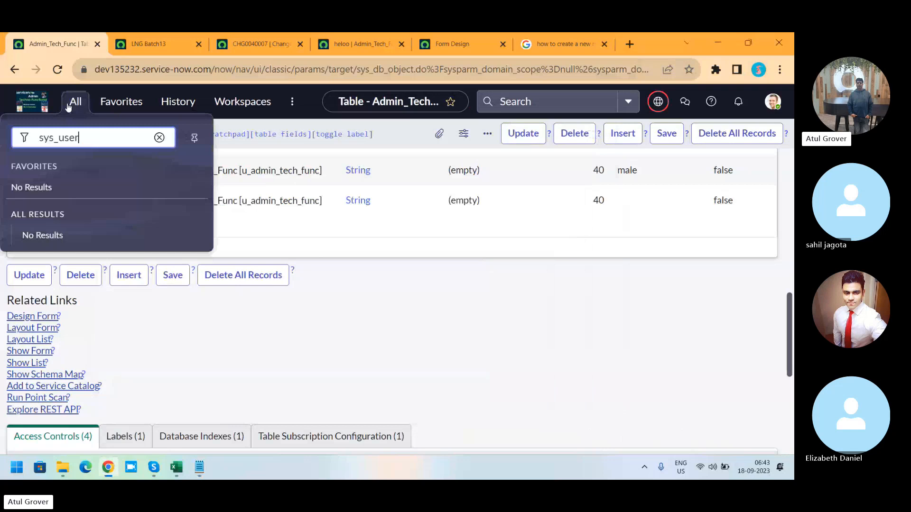
left_click(100, 140)
type(".F")
type("ORM")
key("Return")
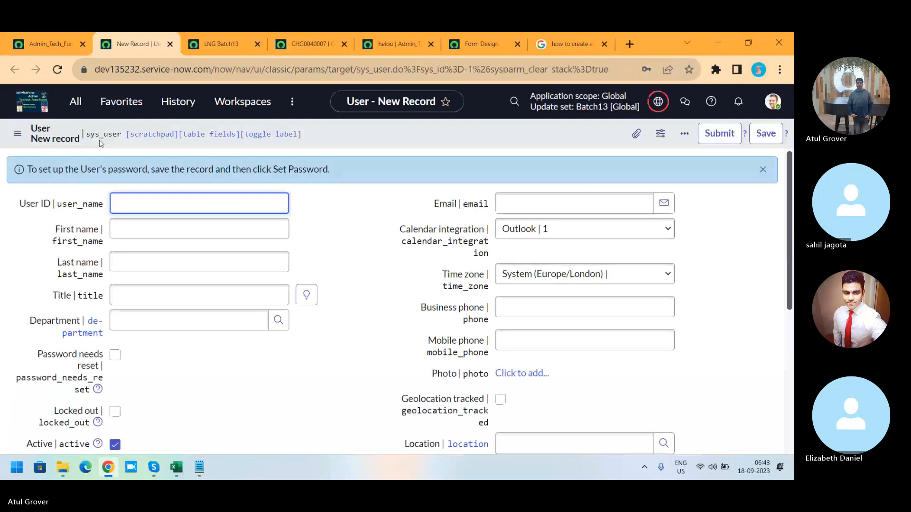
- Highlight .LIST in the Notepad notes, and open the Users list in the current ServiceNow tab with sys_user.list in the navigator
key("alt+Tab")
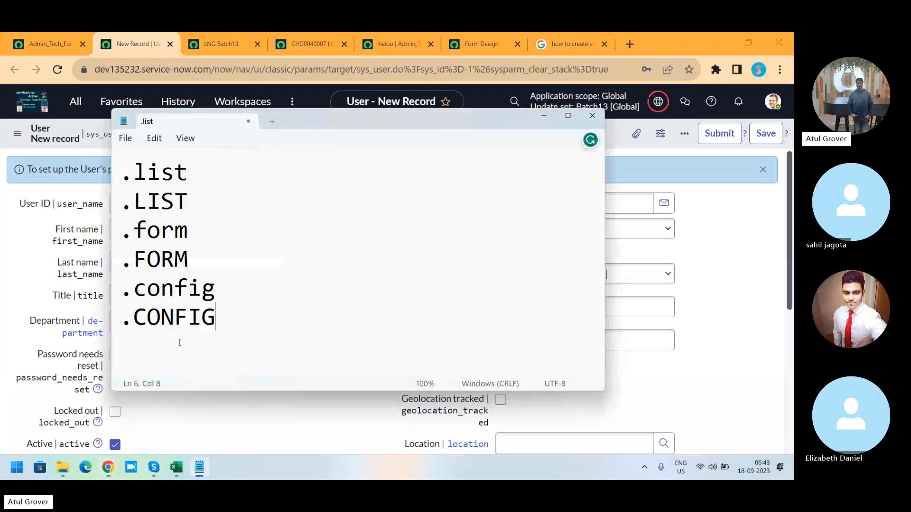
left_click_drag(189, 201, 120, 204)
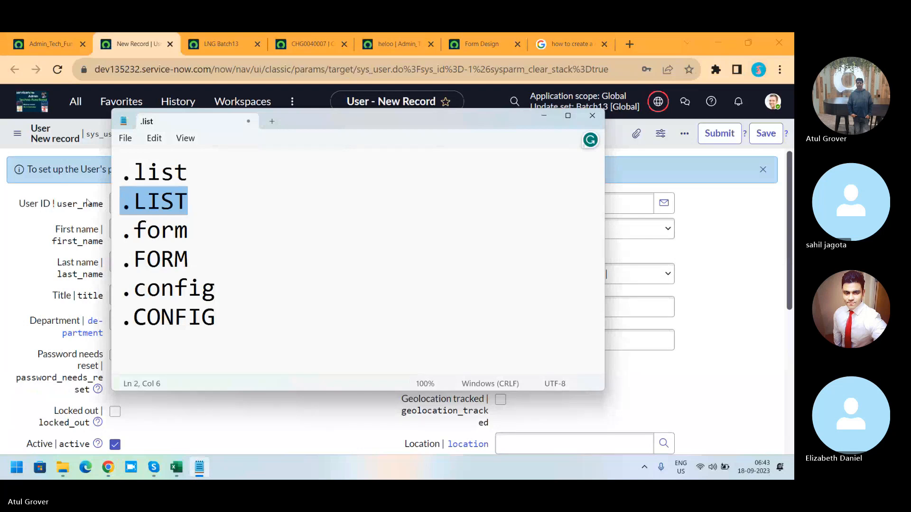
left_click(74, 111)
type("s")
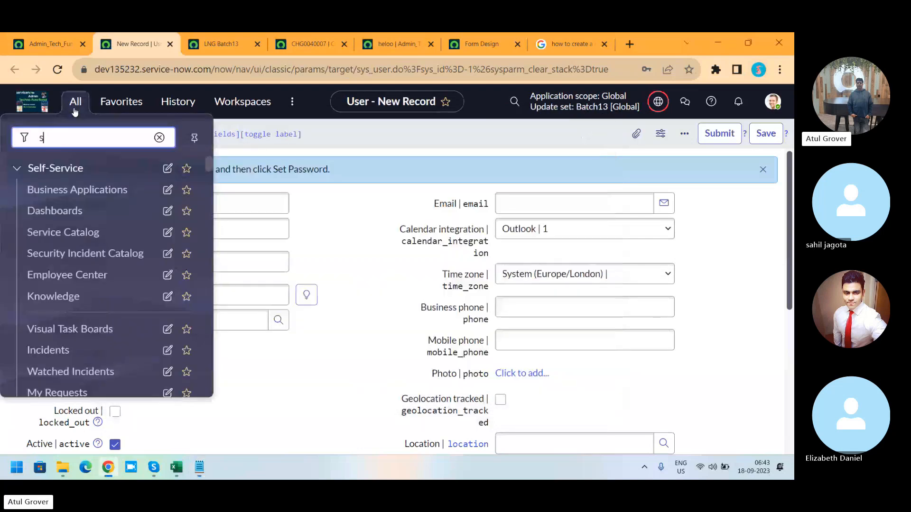
type("ys_")
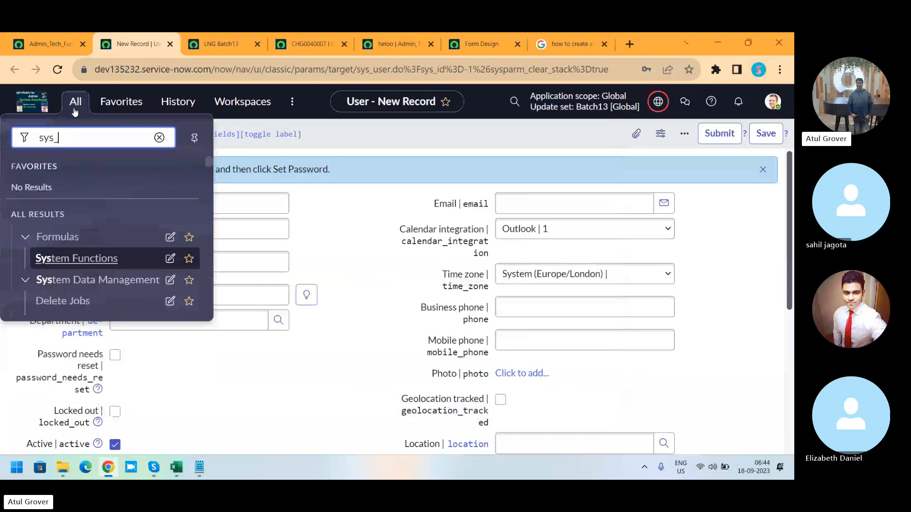
type("user.list")
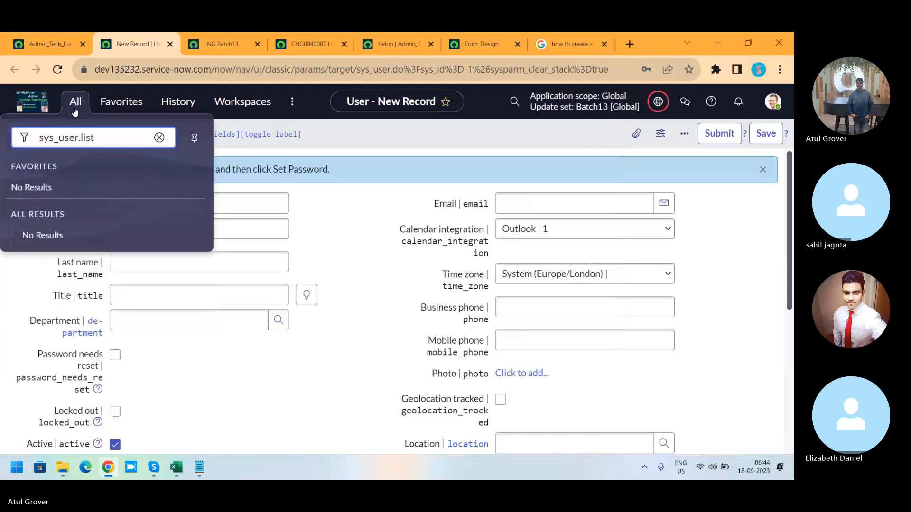
key("Return")
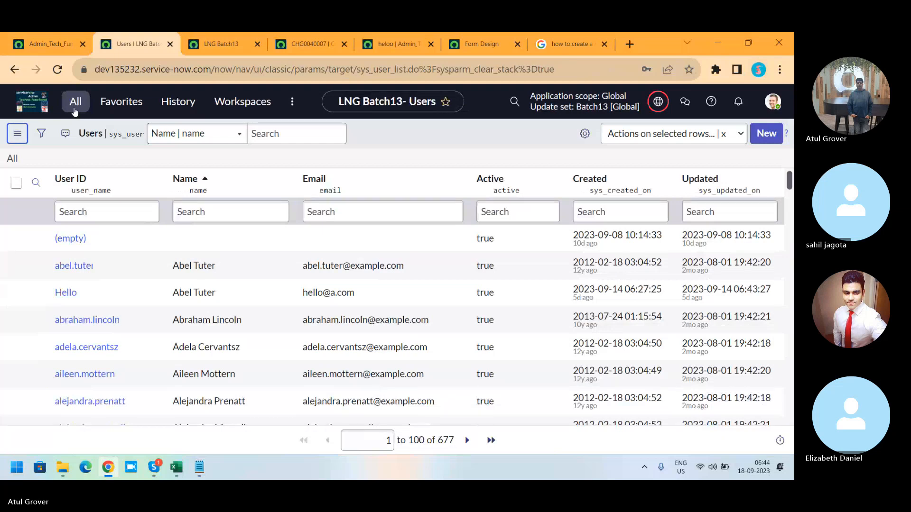
- Switch to Skype, check the unread message in the call chat, and return to the Users list in Chrome
key("alt+Tab")
key("alt+Tab")
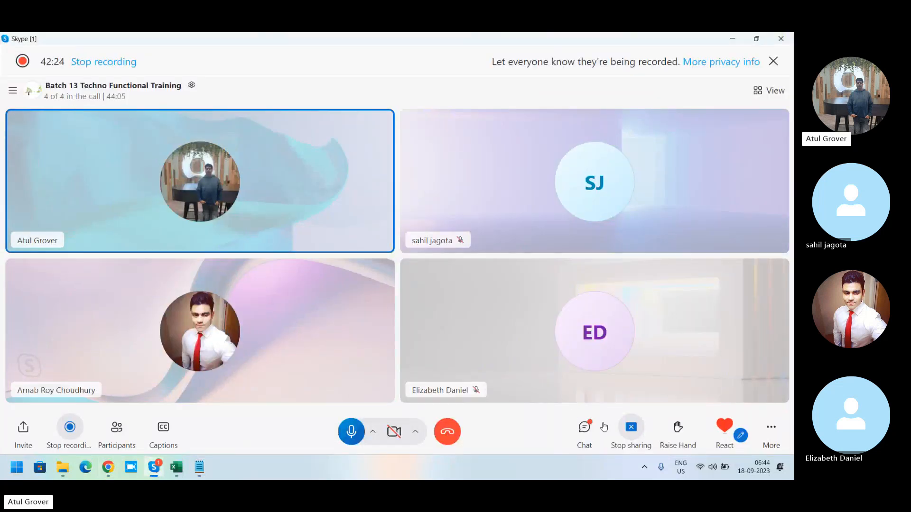
left_click(588, 427)
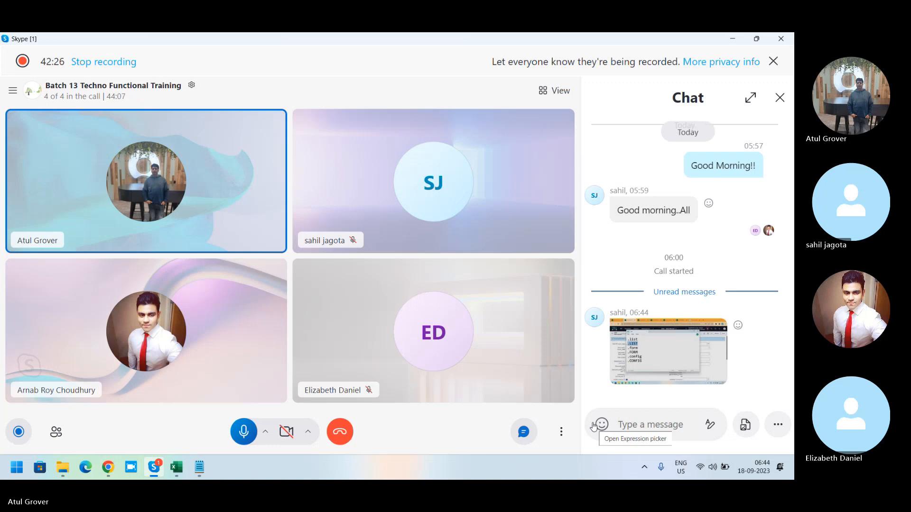
key("alt+Tab")
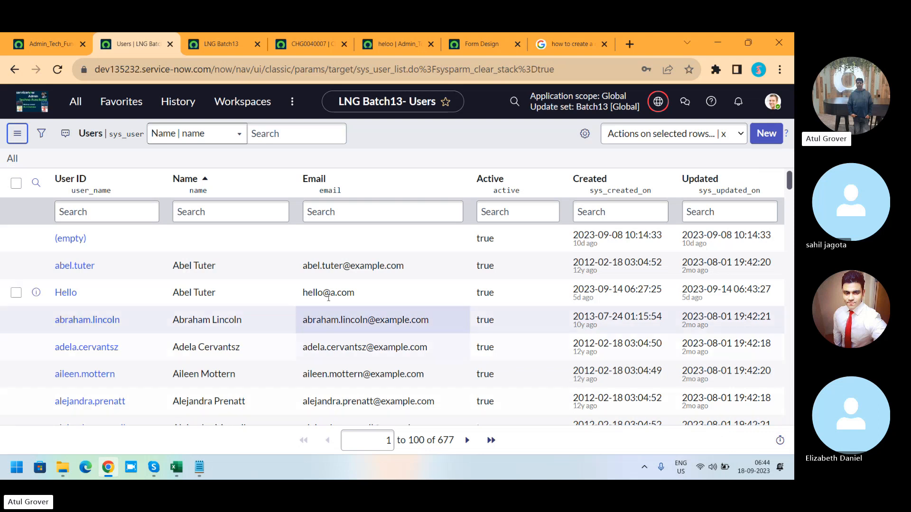
- Open the System Properties list in a new browser tab by entering sys_properties.LIST in the application navigator
left_click(57, 103)
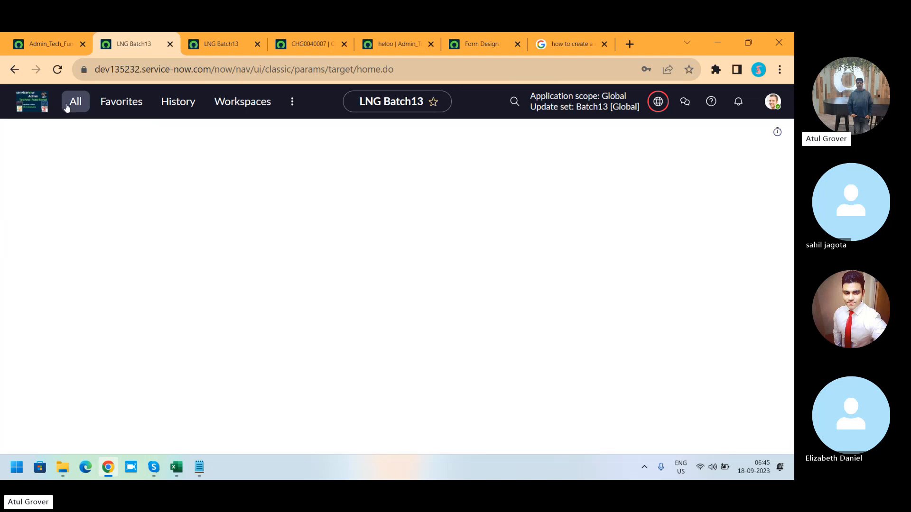
left_click(69, 105)
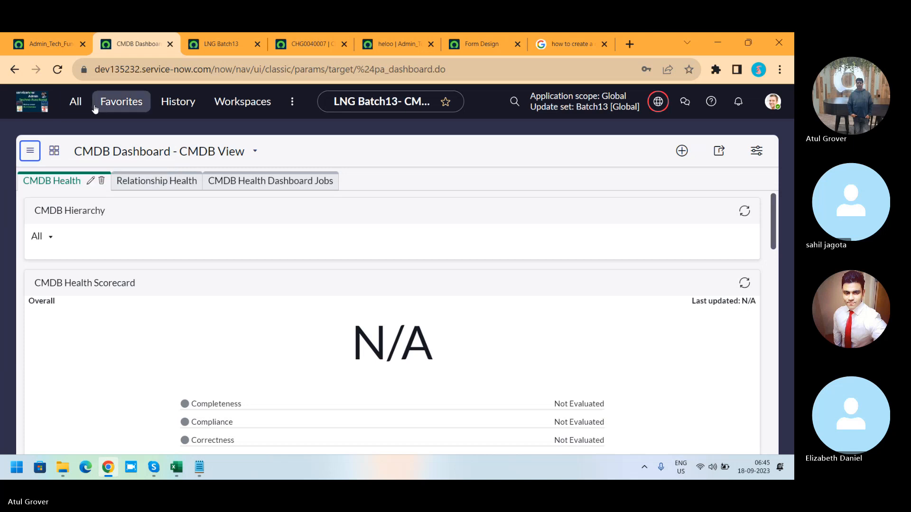
left_click(75, 101)
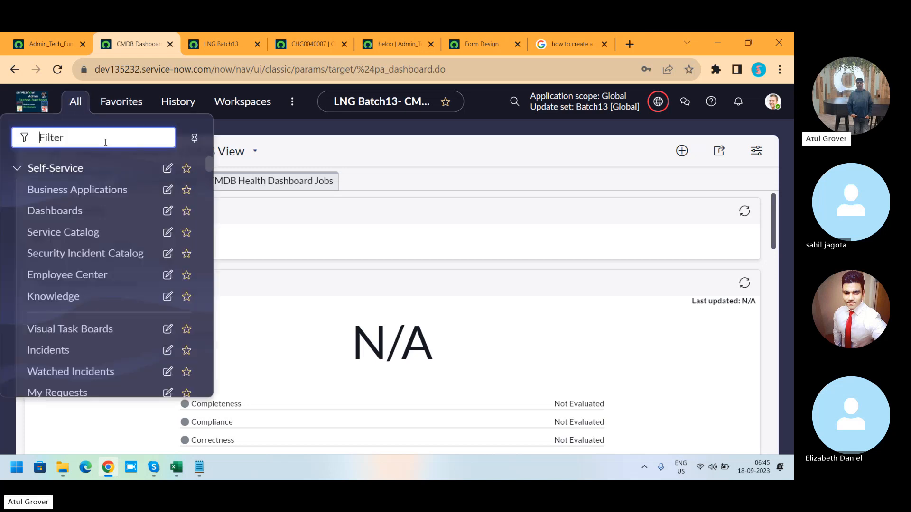
type("sys")
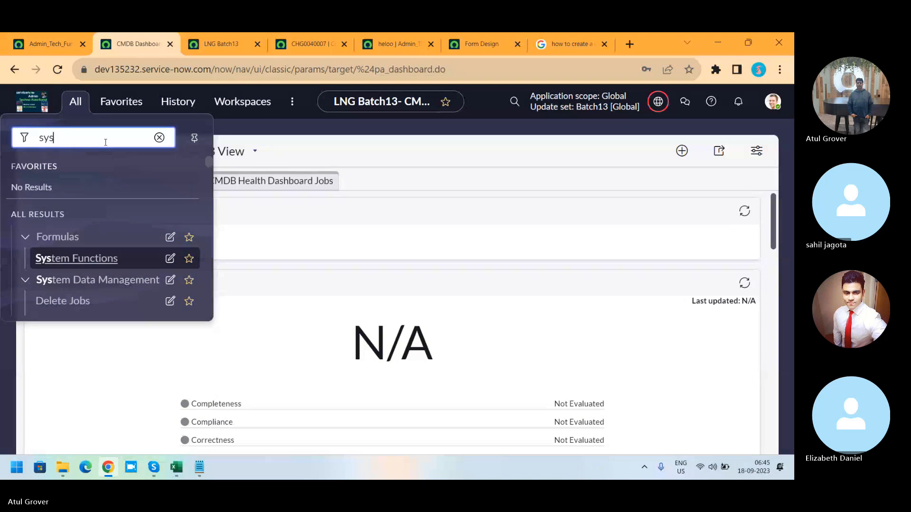
type("_propertie")
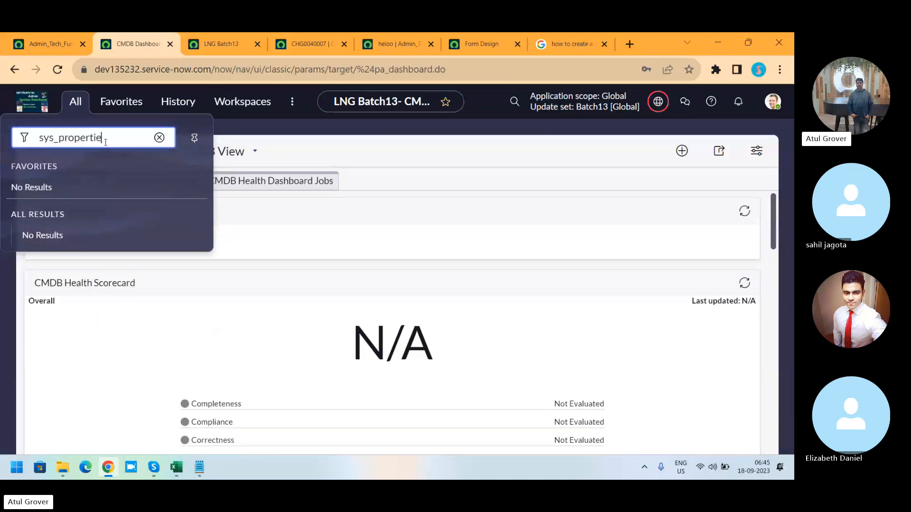
type("s.LIST")
key("Return")
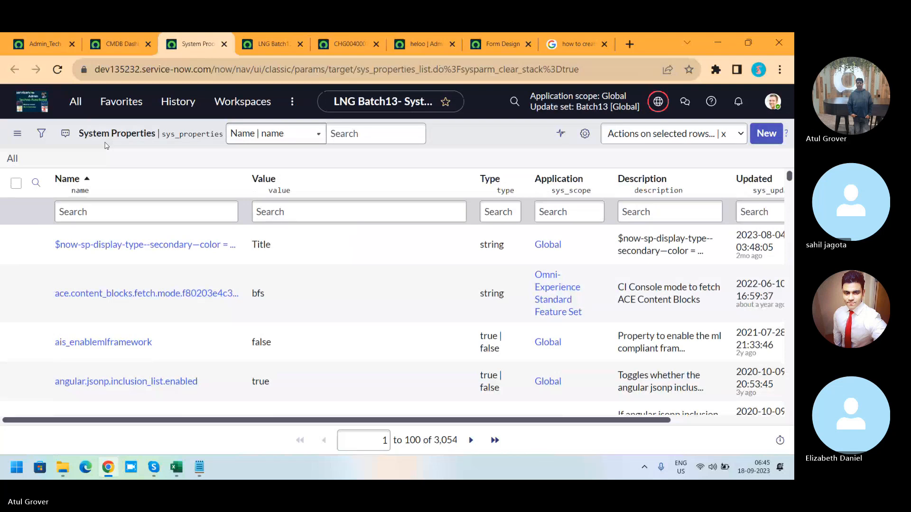
- Switch to the Skype call and close its chat
key("alt+Tab")
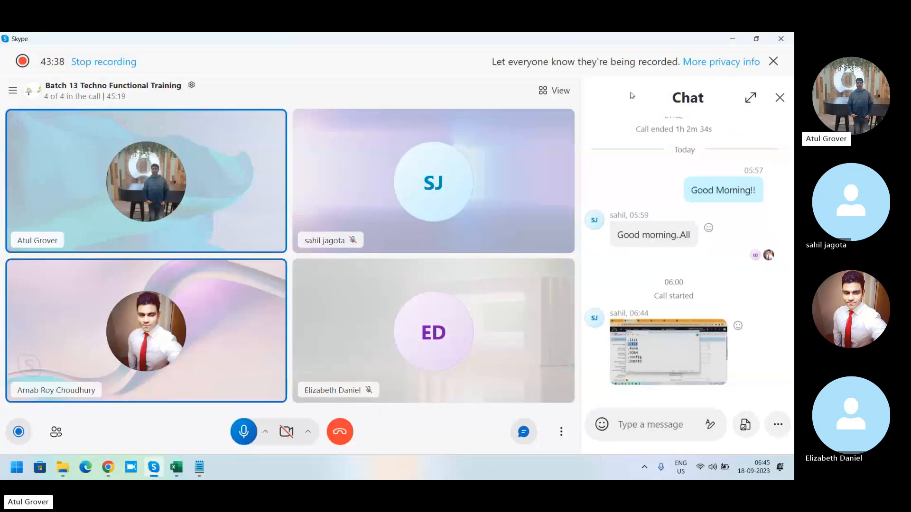
left_click(780, 97)
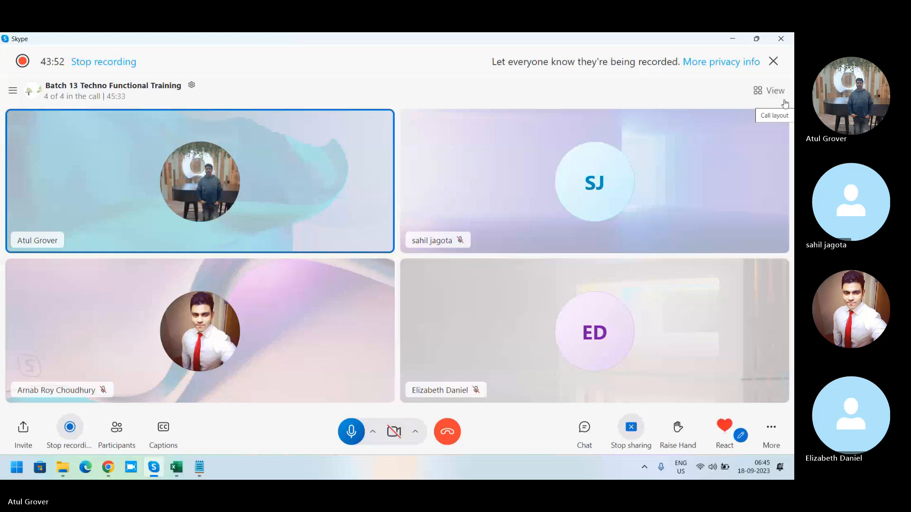
- Switch to the Training_Master workbook in Excel, select the Department / Location / Countries agenda topic, and return to ServiceNow in Chrome
key("alt+Tab")
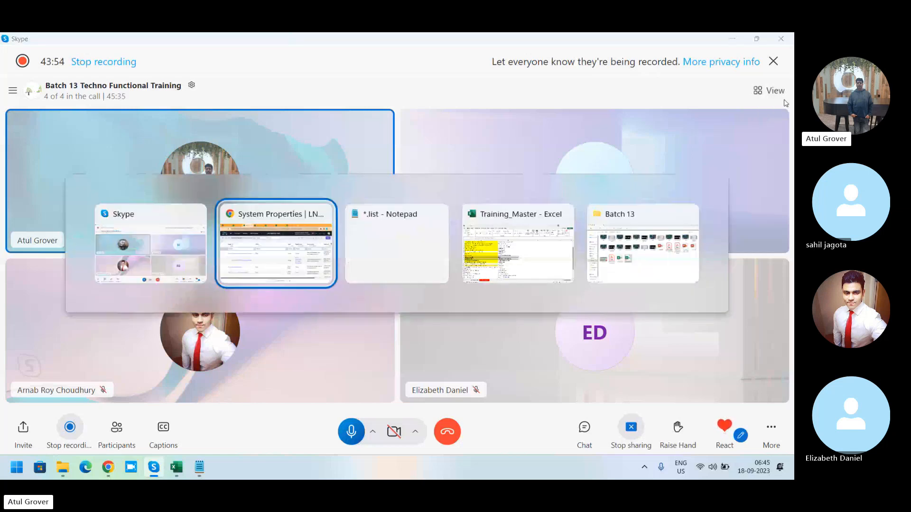
key("alt+Tab")
key("alt+Tab")
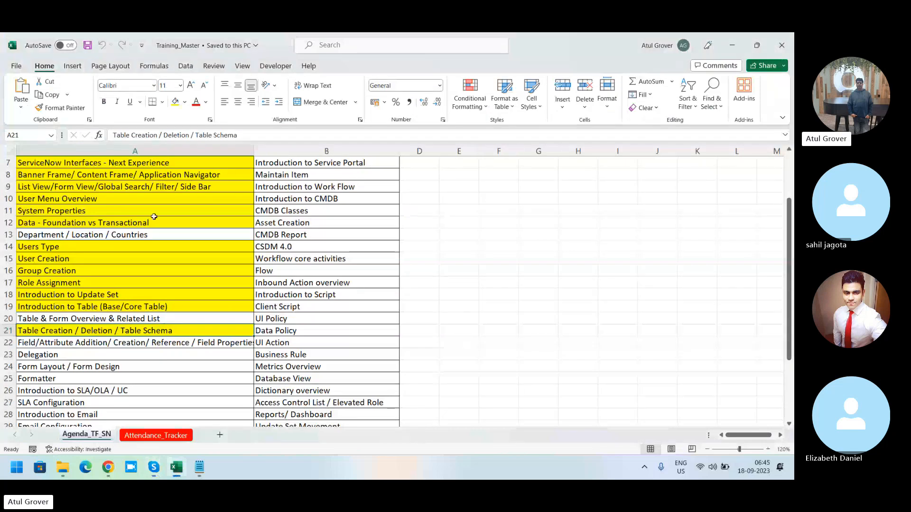
left_click(114, 237)
key("alt+Tab")
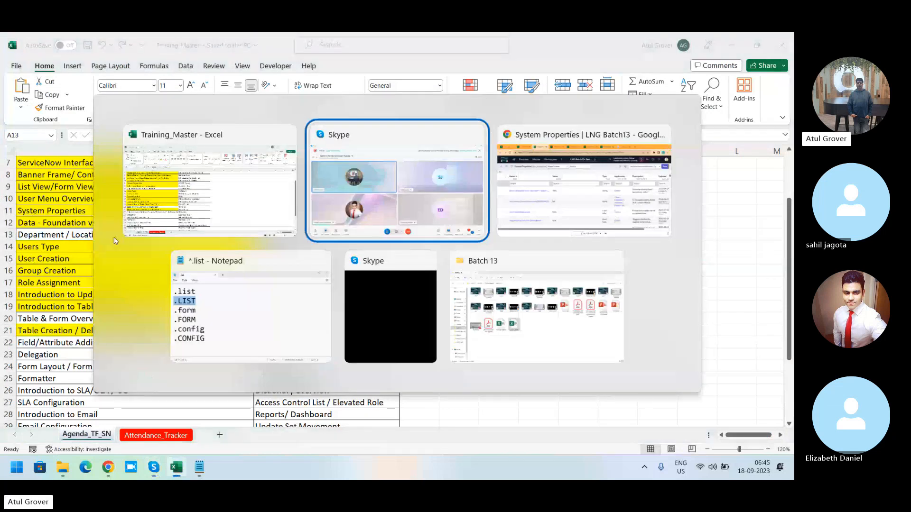
key("alt+Tab")
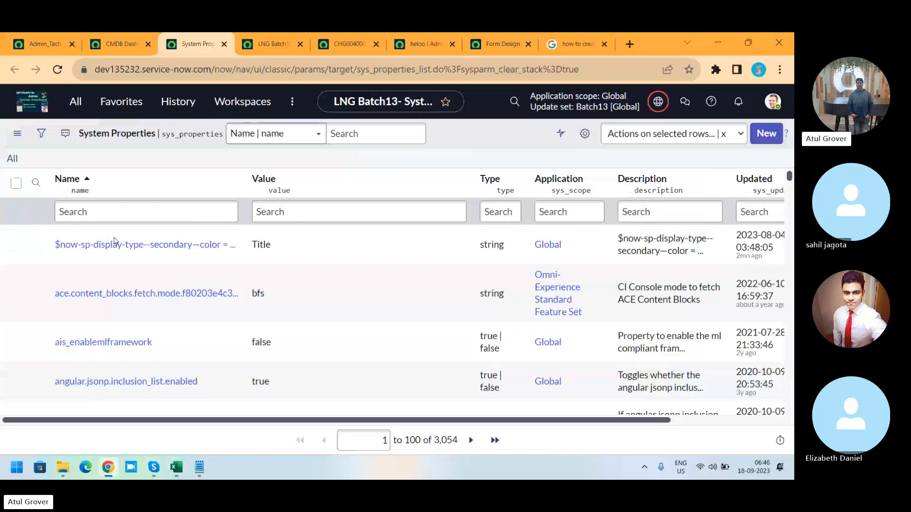
key("alt+Tab")
key("alt+Tab")
- Open a blank User record in the current tab by entering sys_user.form in the application navigator
left_click(73, 102)
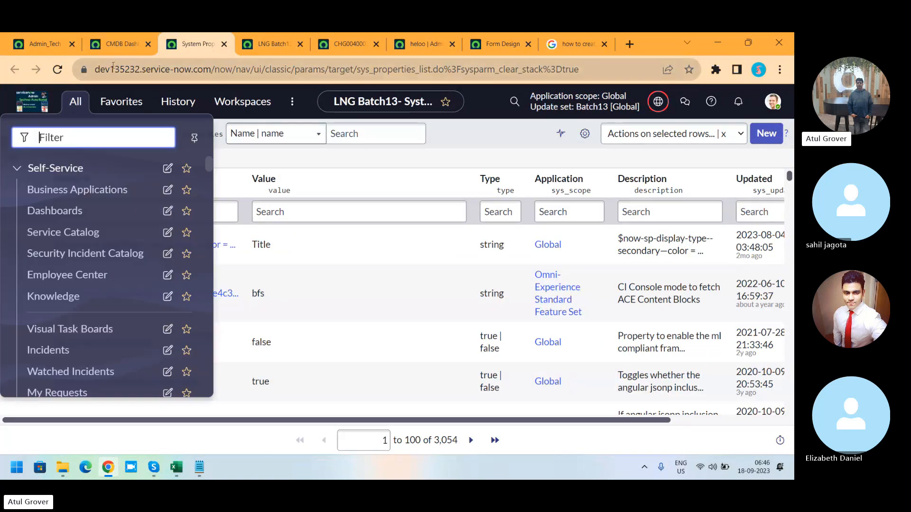
type("sys_user")
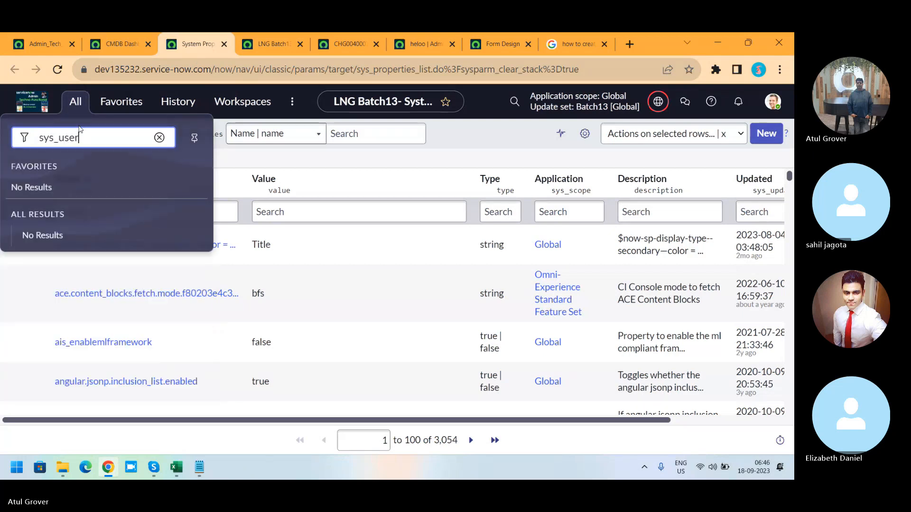
type(".form")
key("Return")
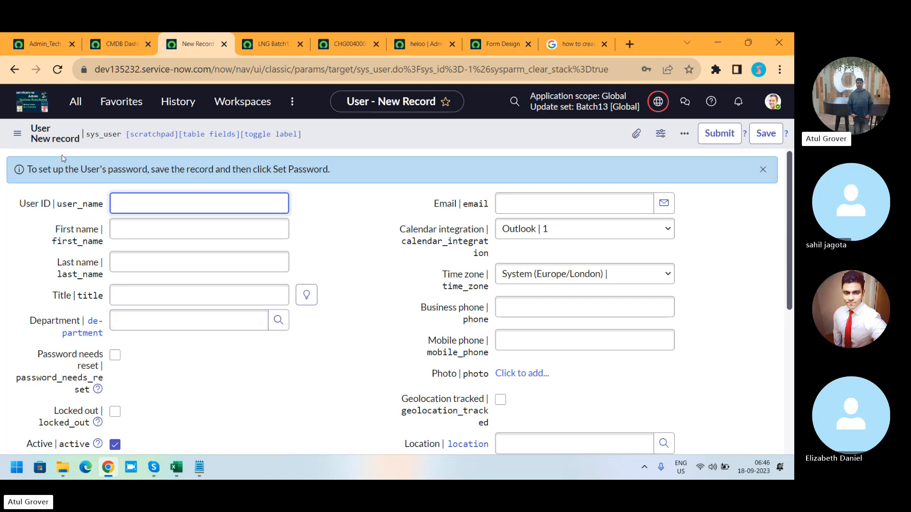
- Filter the application navigator by "department", open Departments under User Administration, and look through the department list
left_click(76, 102)
type("d")
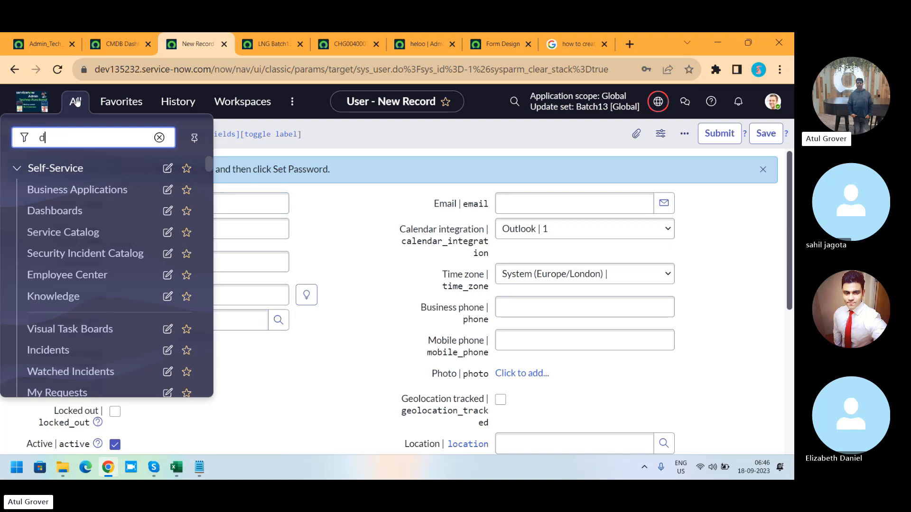
type("epartment")
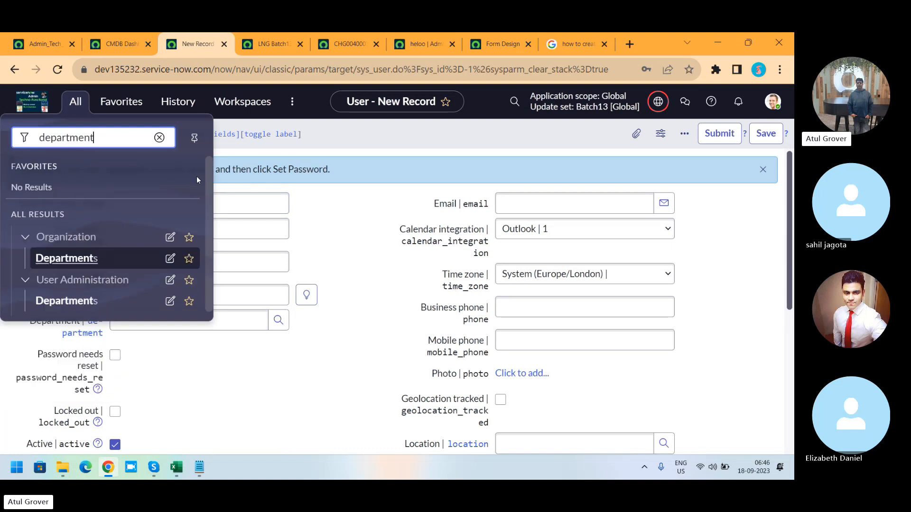
left_click_drag(209, 191, 209, 226)
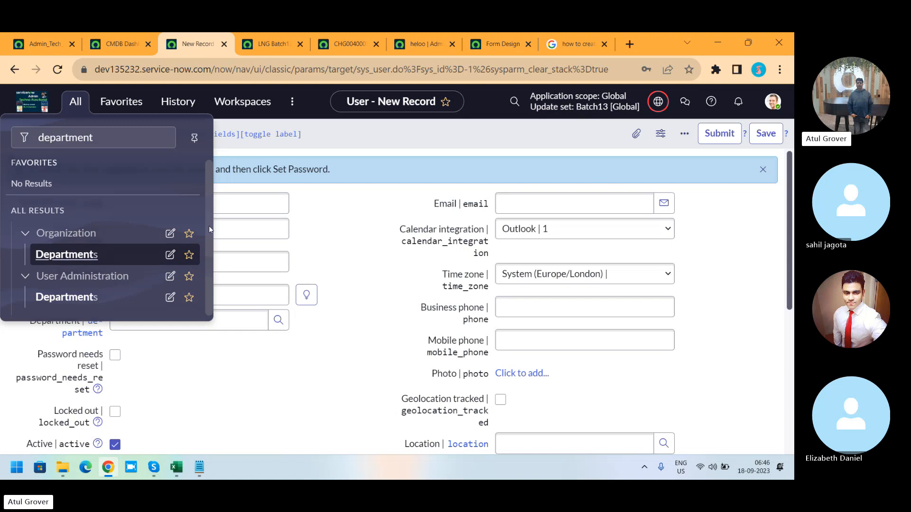
left_click(61, 298)
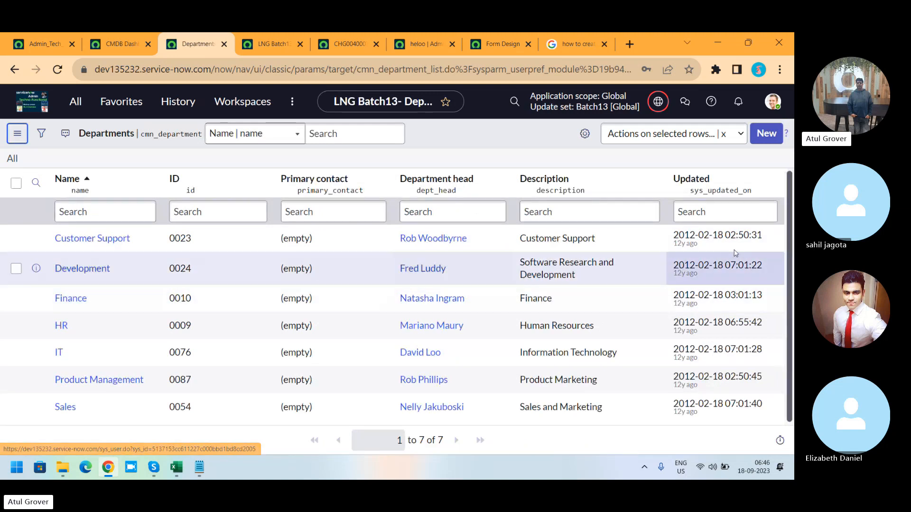
left_click_drag(790, 195, 794, 236)
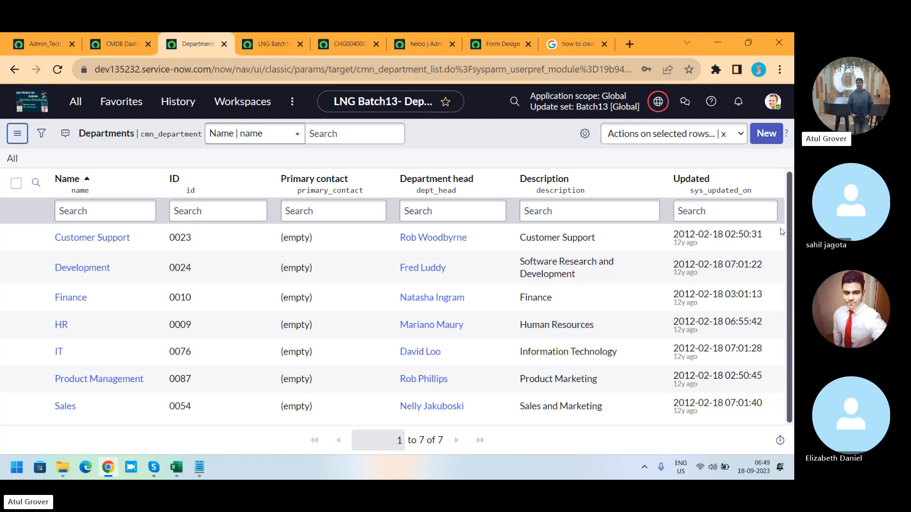
- Filter the application navigator by "location" and open Locations under User Administration
left_click(75, 103)
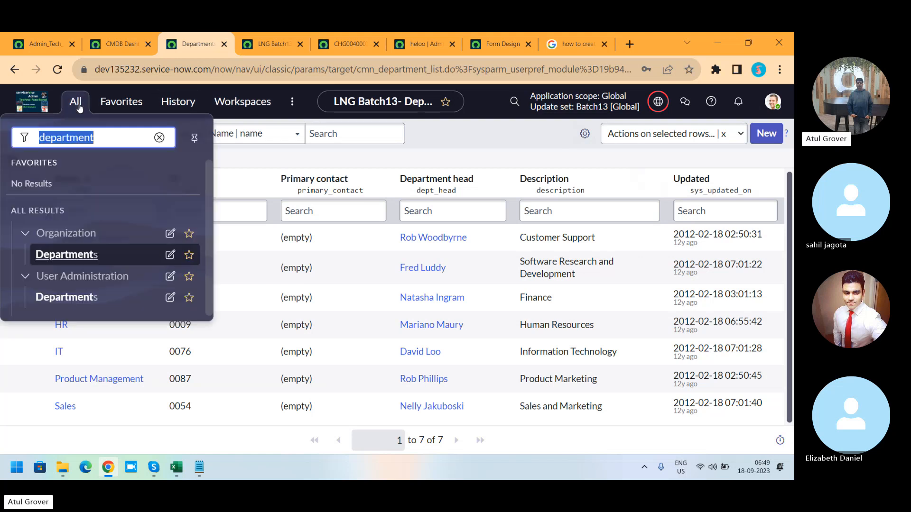
type("location")
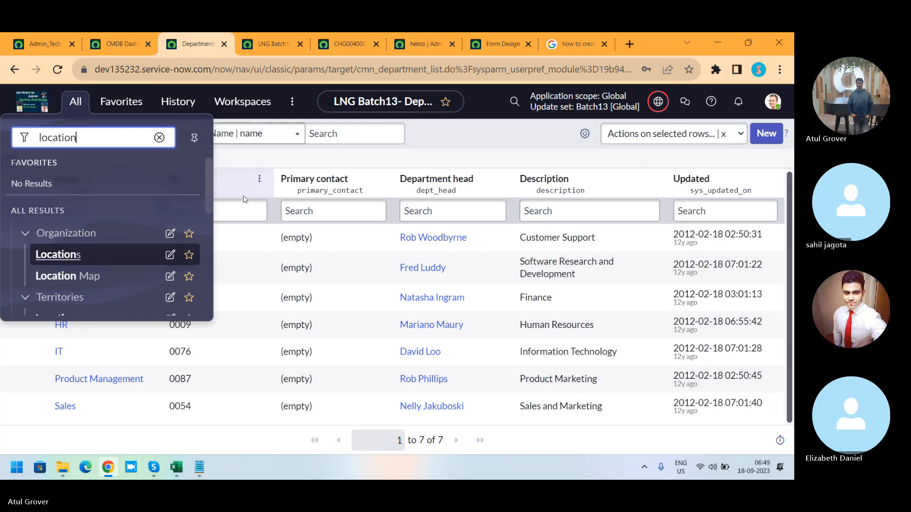
left_click_drag(208, 202, 215, 306)
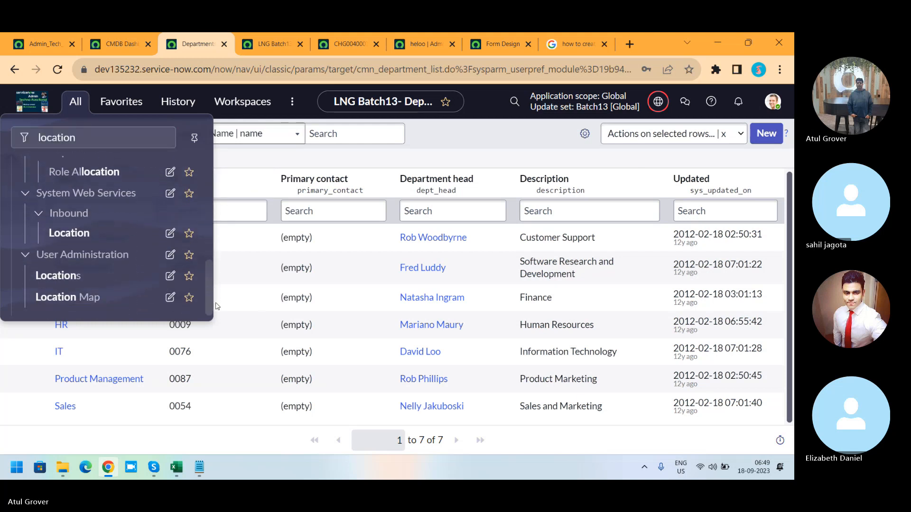
left_click(60, 277)
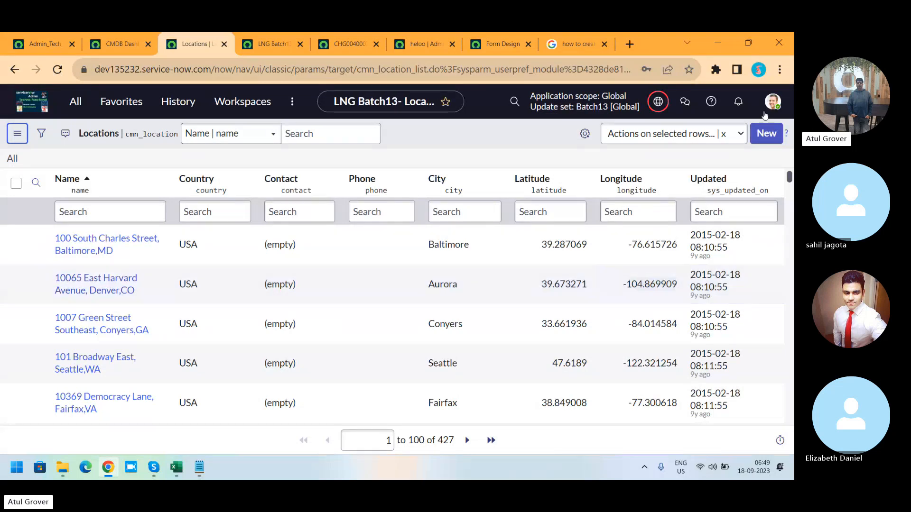
- Start a new Location record, enter a person's home as its name, and review the Location type choices and remaining fields
left_click(765, 134)
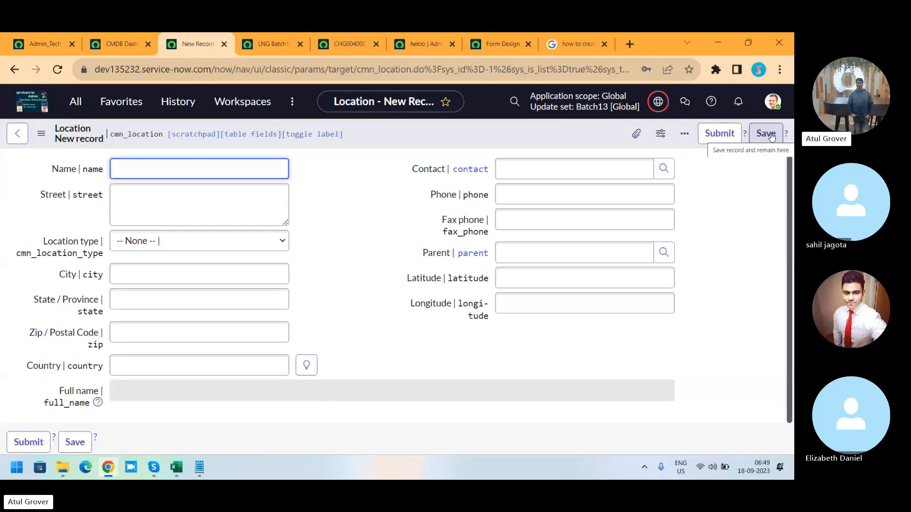
type("Arnab")
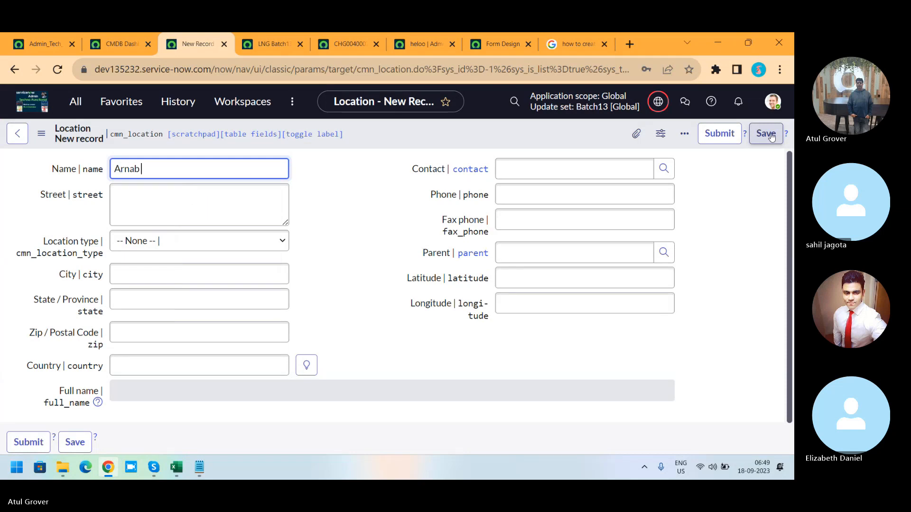
type(" Home")
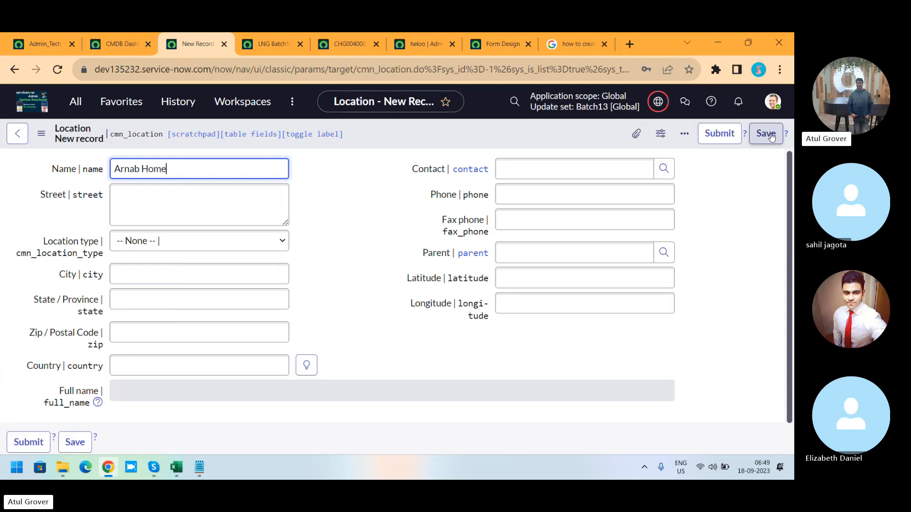
left_click(250, 210)
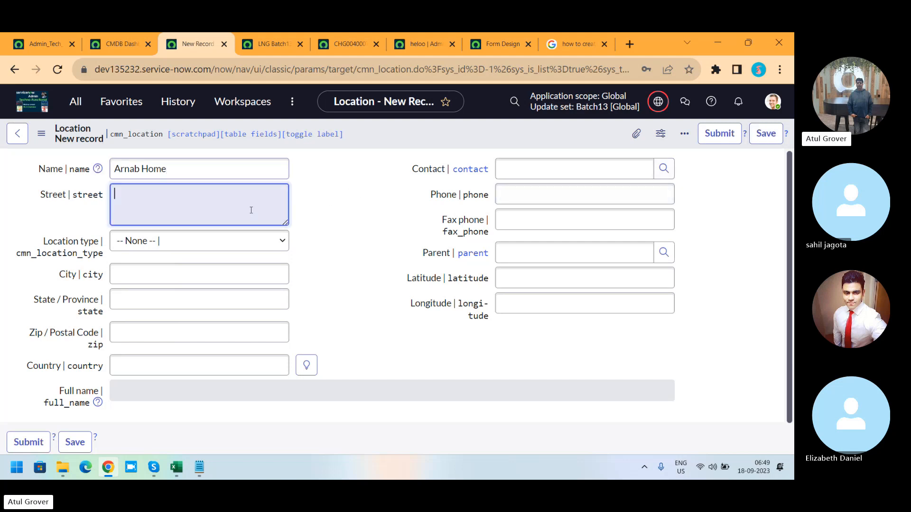
left_click(139, 245)
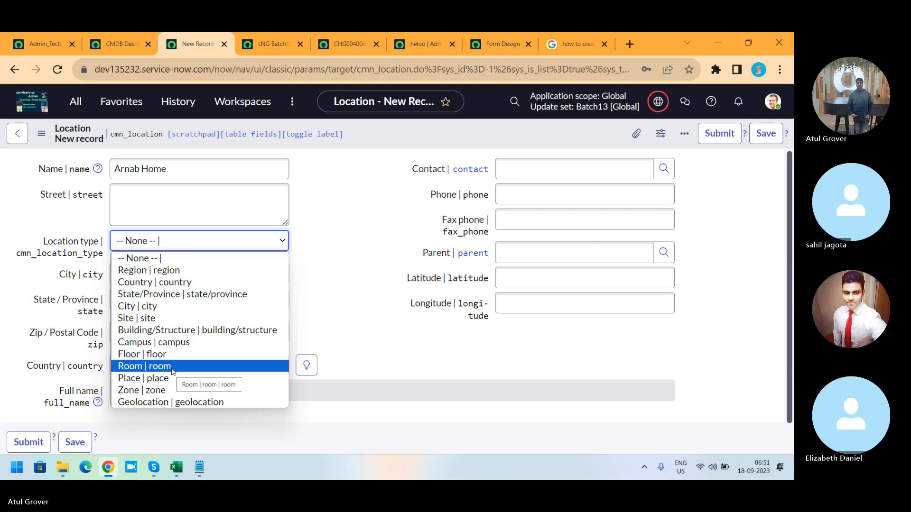
left_click(336, 229)
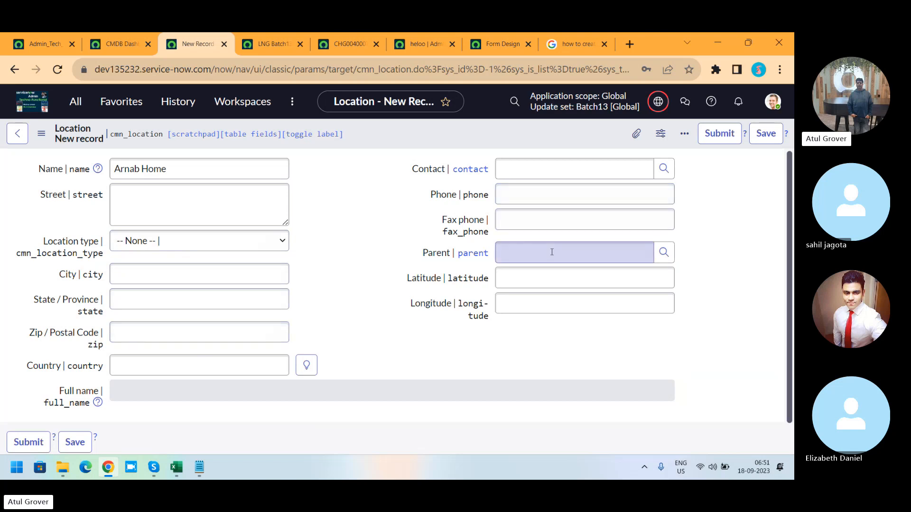
left_click(530, 279)
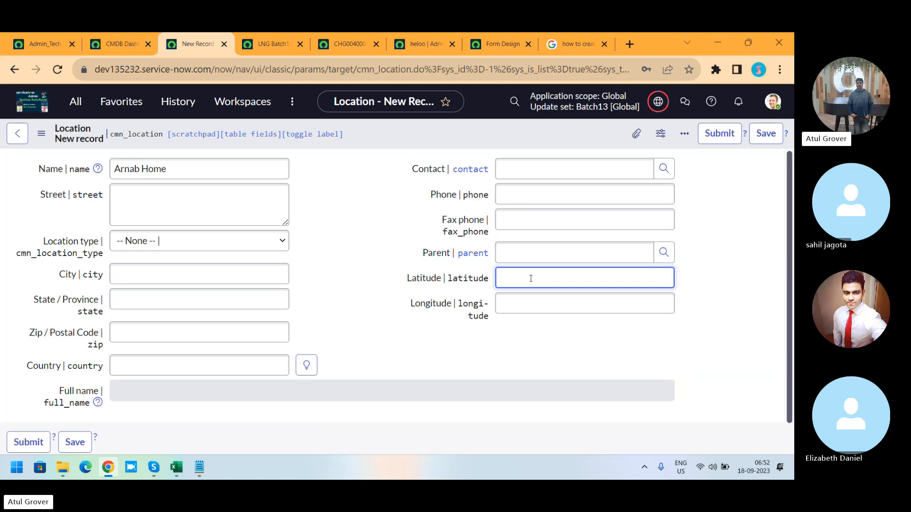
- Filter the application navigator by "countr" and open Countries under User Administration, discarding the unsaved location
left_click(75, 101)
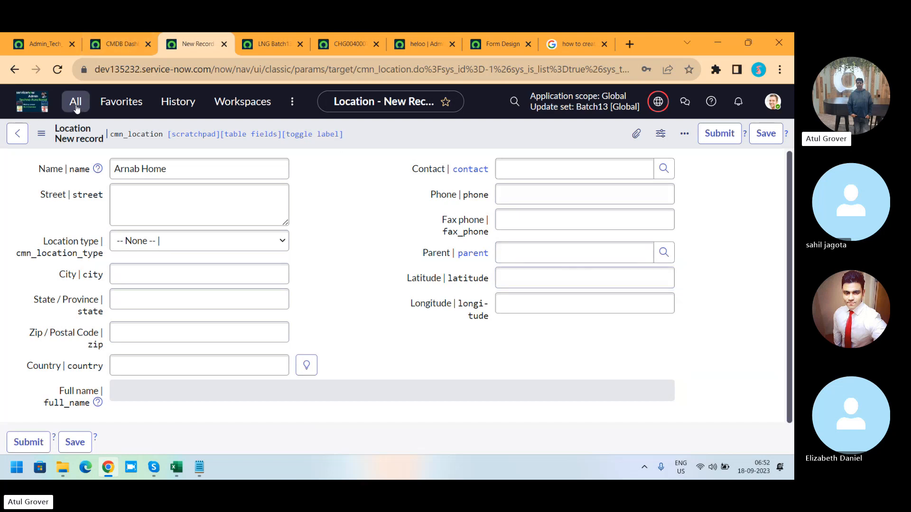
type("country")
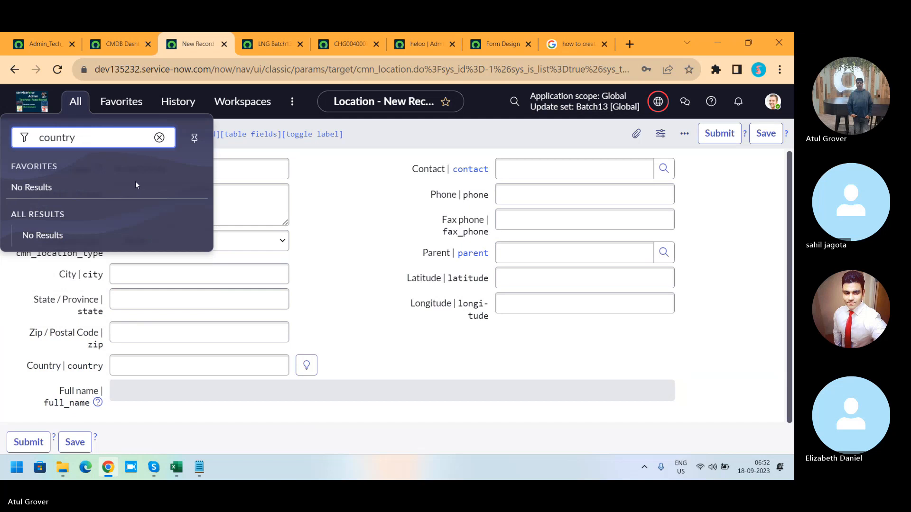
key("BackSpace")
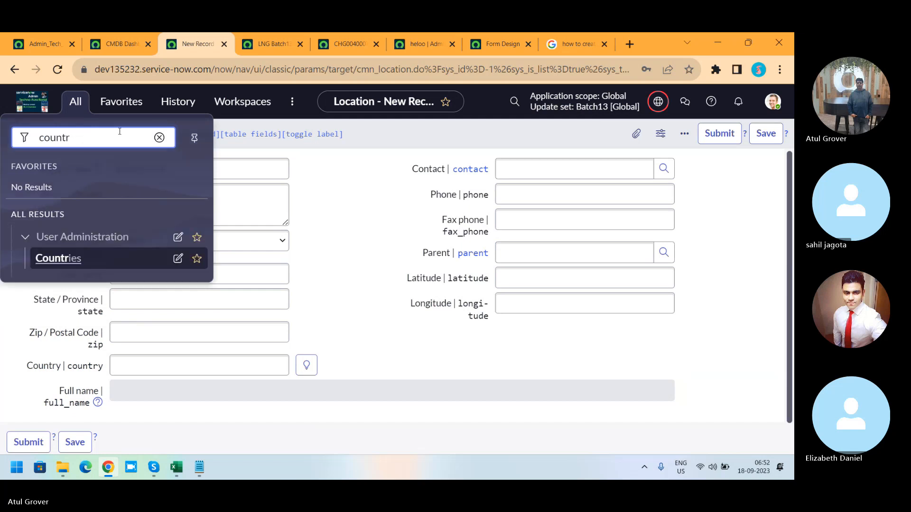
left_click(55, 261)
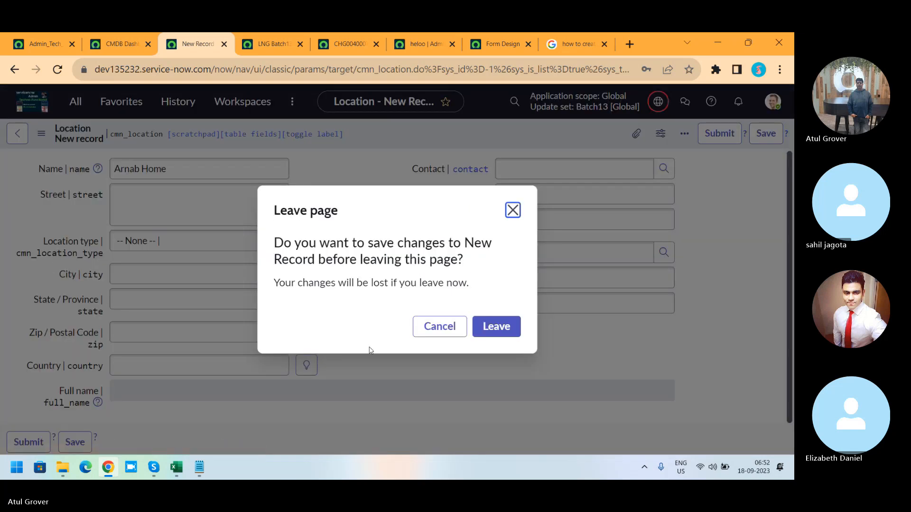
left_click(493, 331)
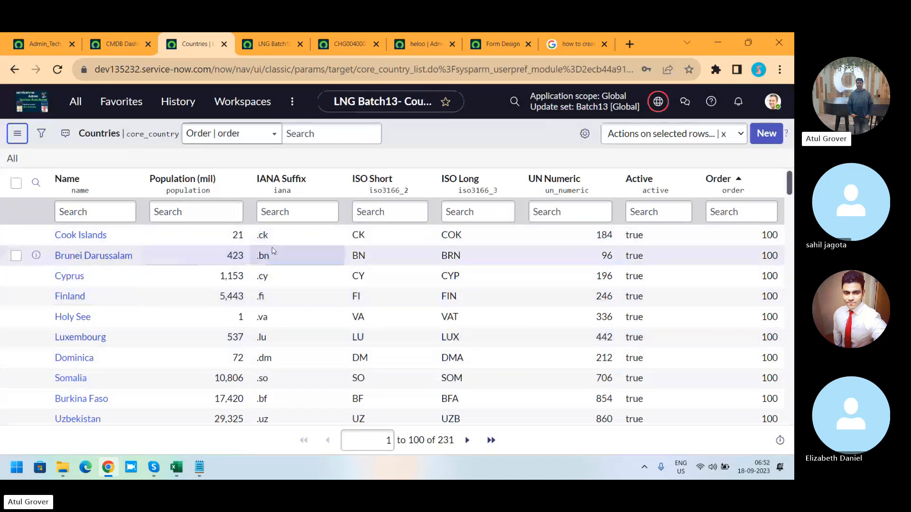
- Open a blank Country record and highlight the core_country table name in the page address
left_click(761, 135)
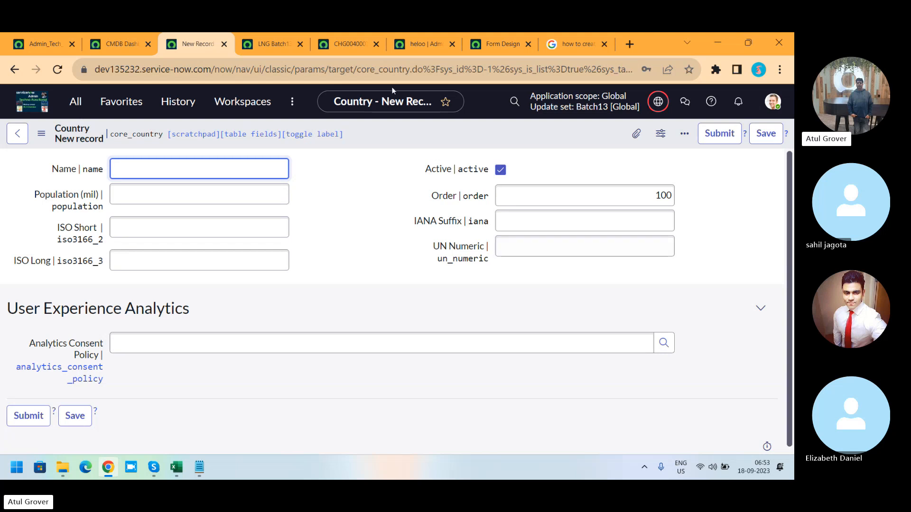
left_click(359, 69)
left_click_drag(359, 69, 412, 72)
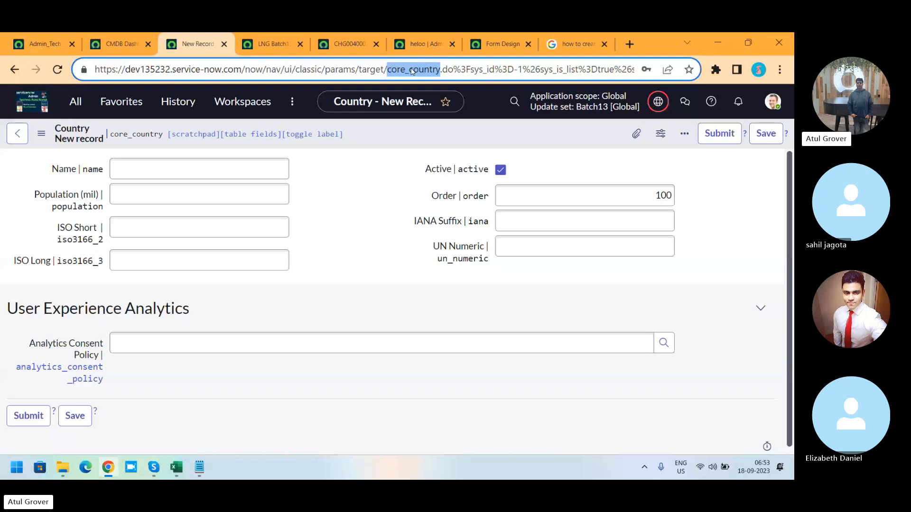
key("alt+Tab")
key("alt+Tab")
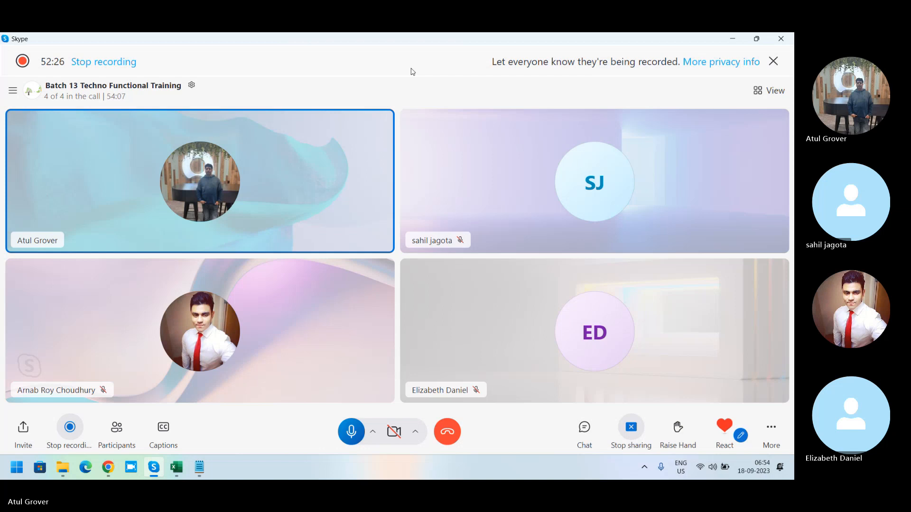
key("alt+Tab")
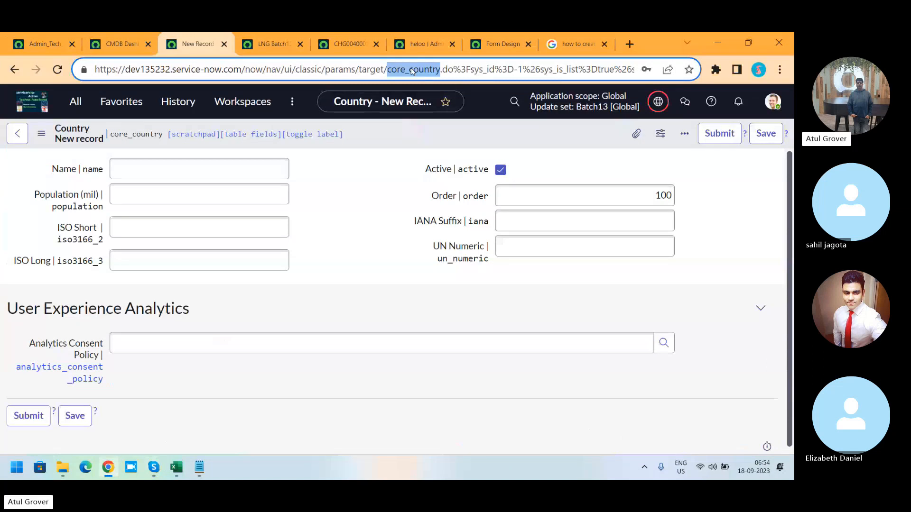
key("alt+Tab")
key("alt+Tab")
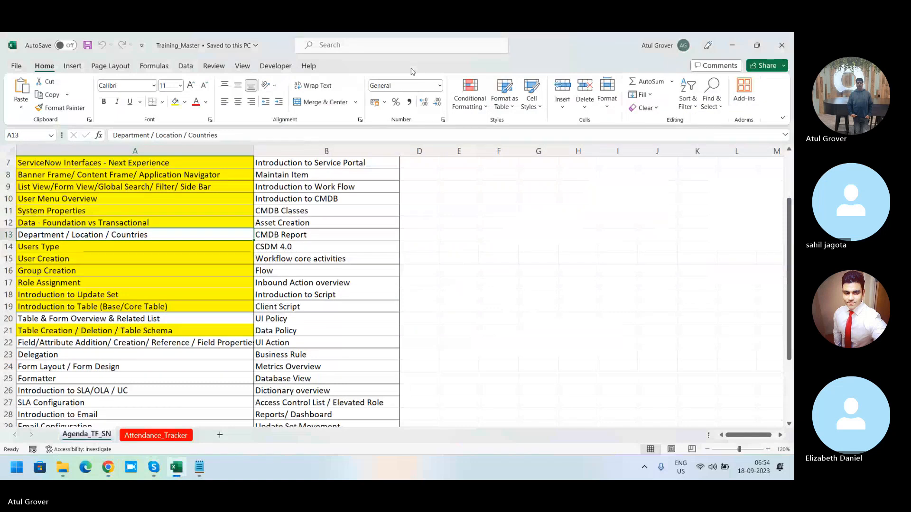
key("alt+Tab")
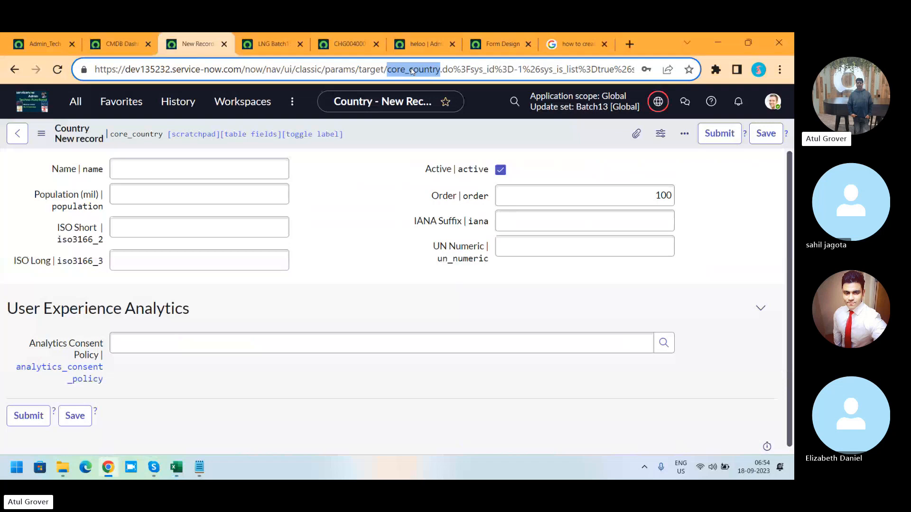
key("alt+Tab")
key("alt+Tab")
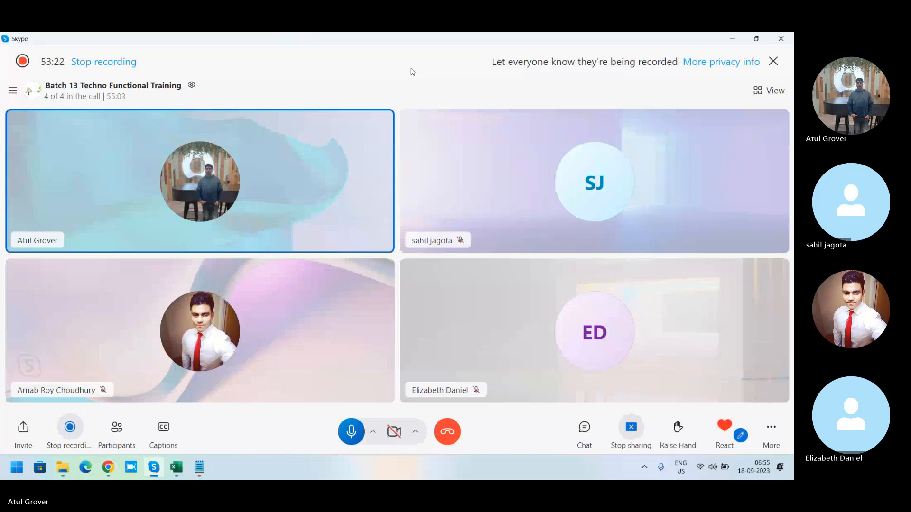
key("alt+Tab")
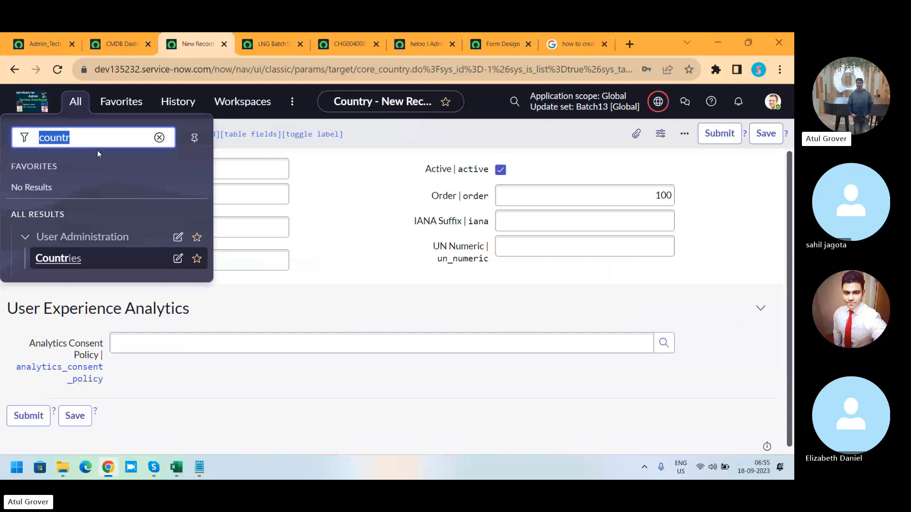
- Filter the application navigator by "user a", open Users under User Administration, and start a new User record
type("user a")
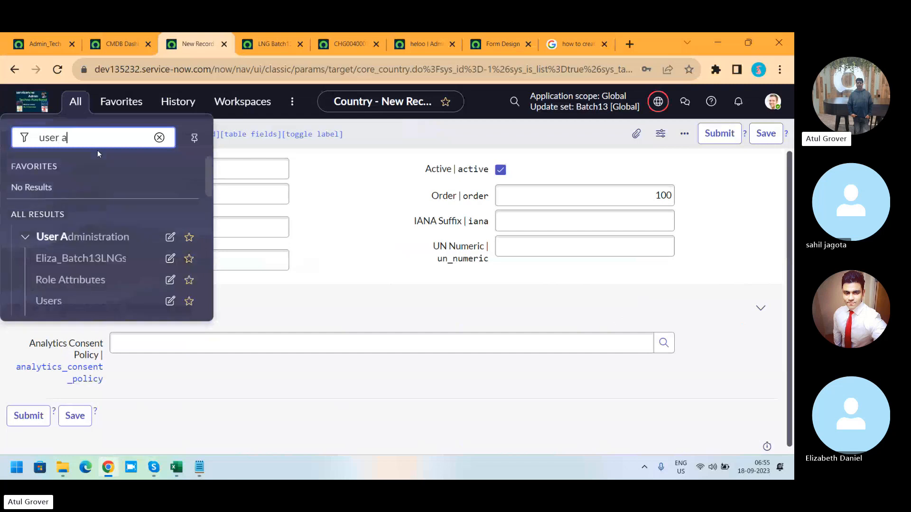
left_click_drag(205, 170, 212, 199)
left_click(131, 221)
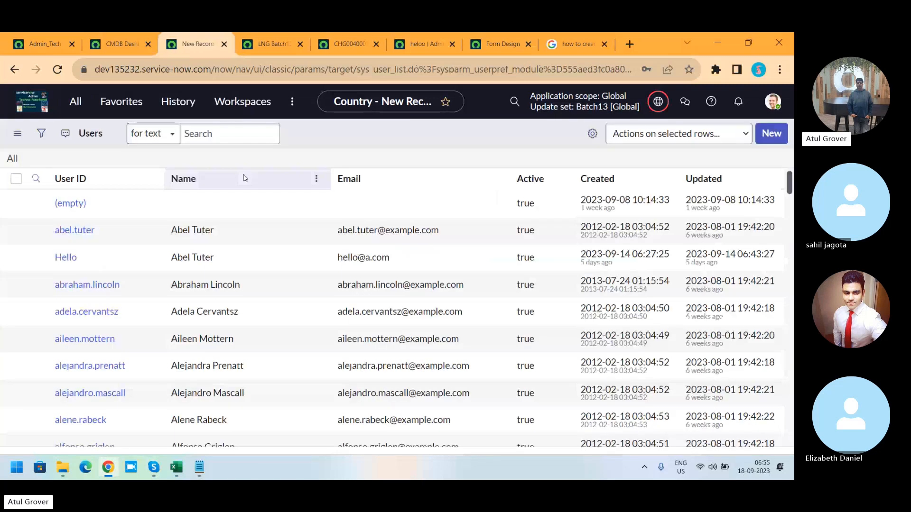
left_click(766, 133)
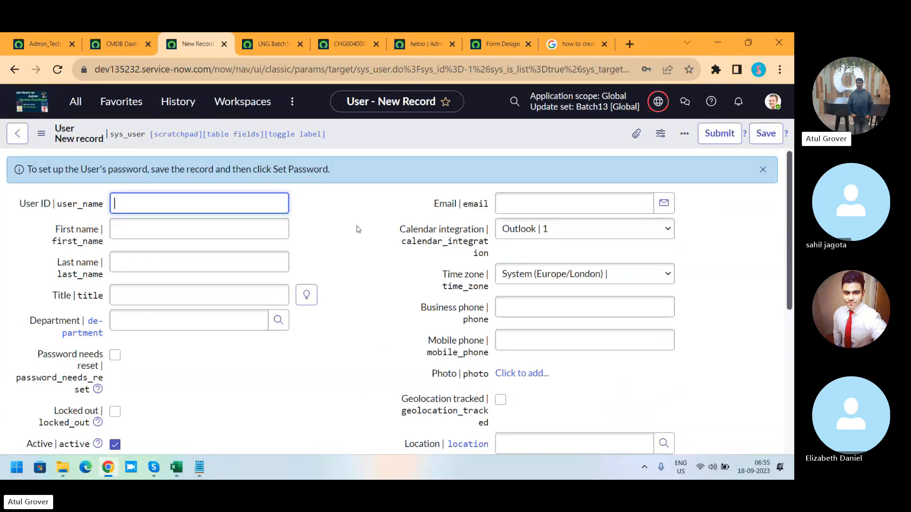
key("alt+Tab")
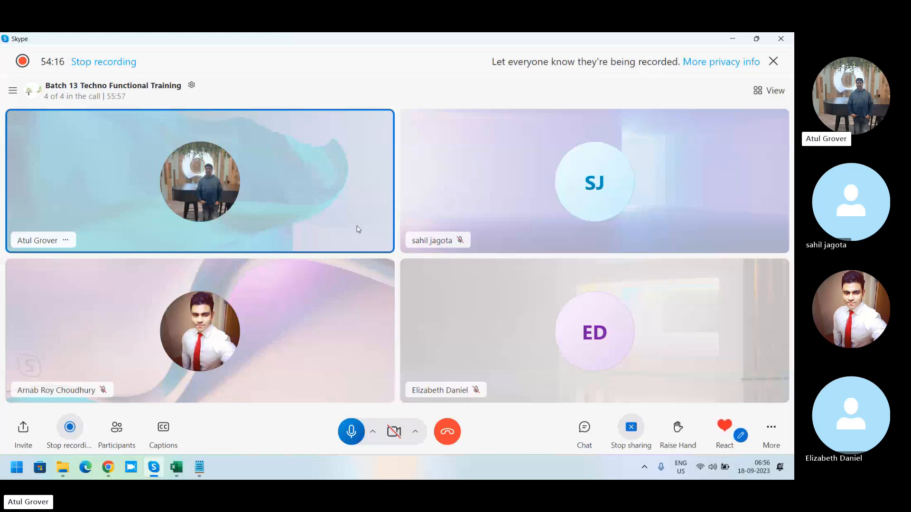
key("alt+Tab")
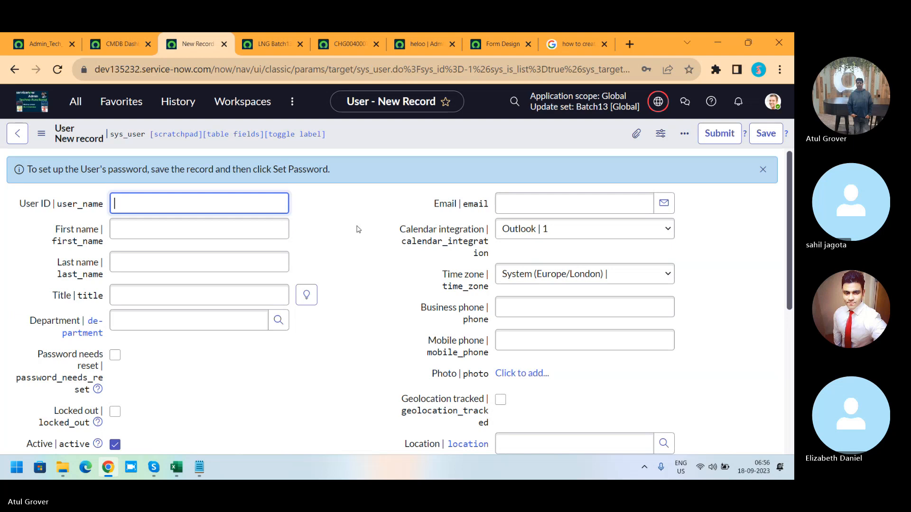
key("alt+Tab")
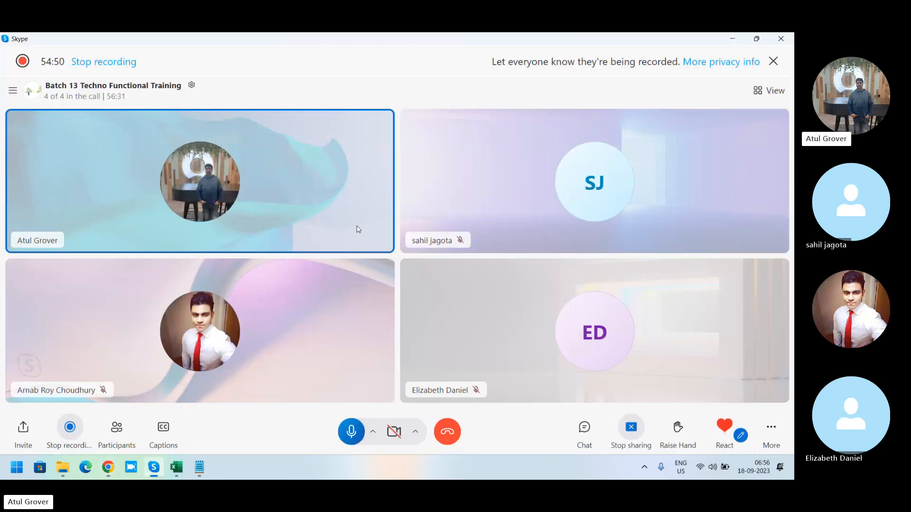
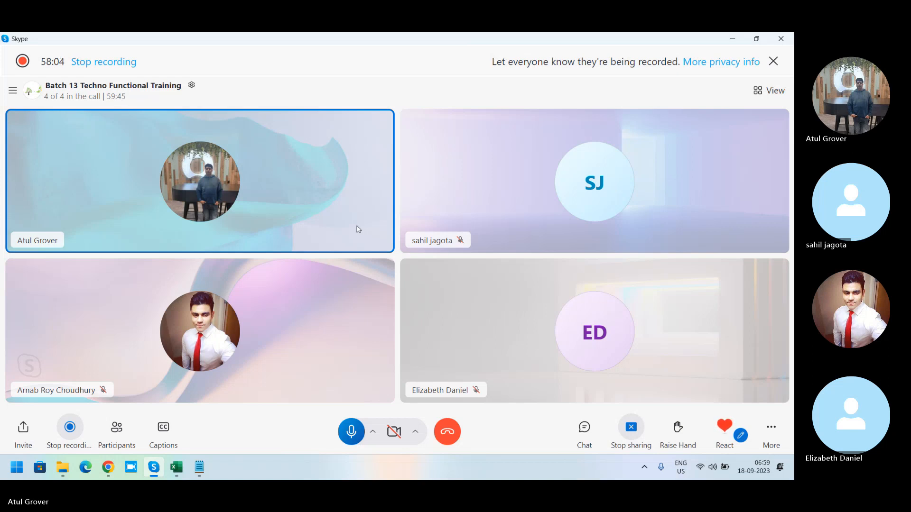
key("alt+Tab")
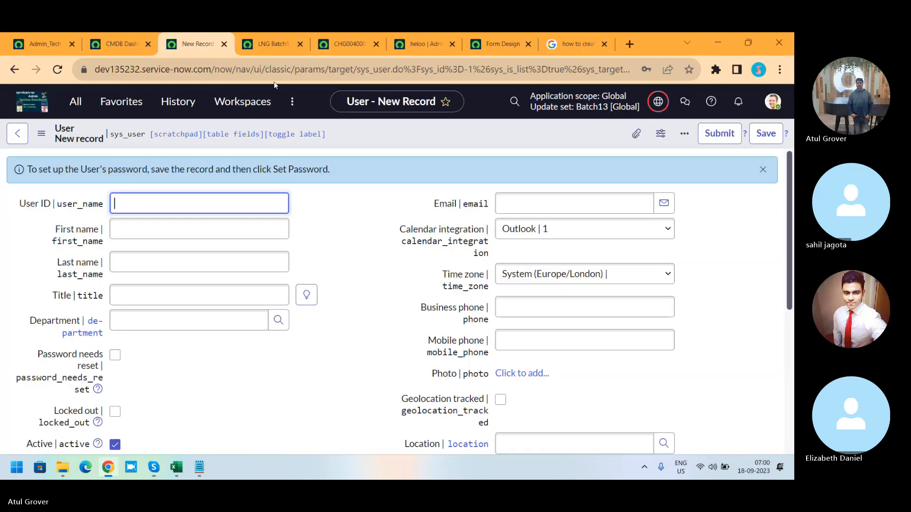
- Leave the Incident form layout configuration in the LNG Batch13 browser tab and return to the new Incident record
left_click(274, 49)
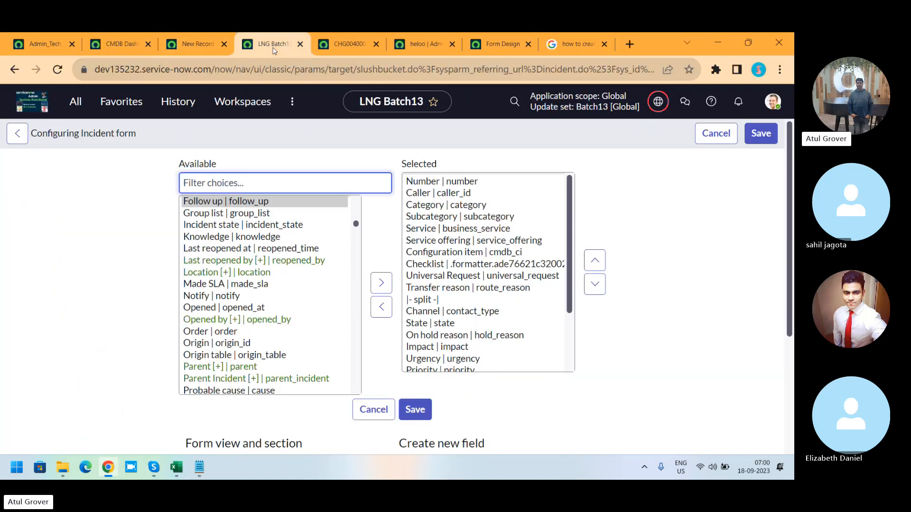
left_click(187, 40)
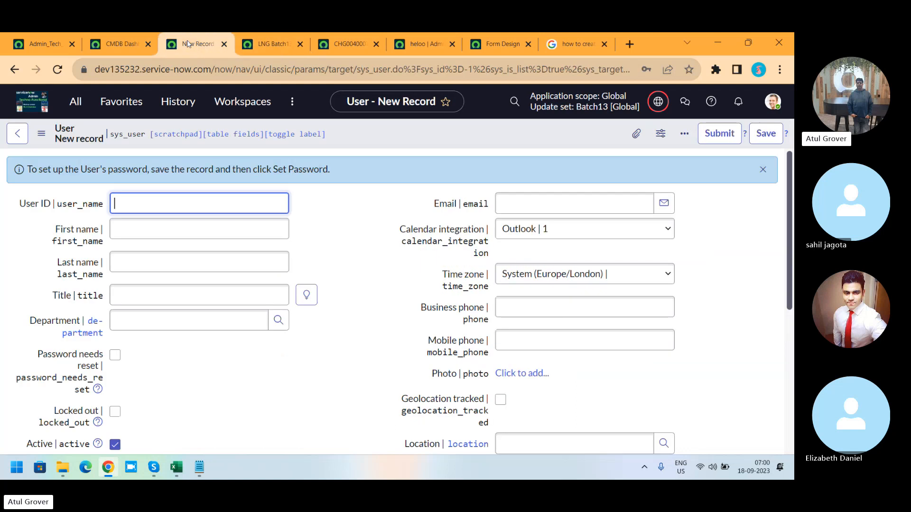
left_click(261, 44)
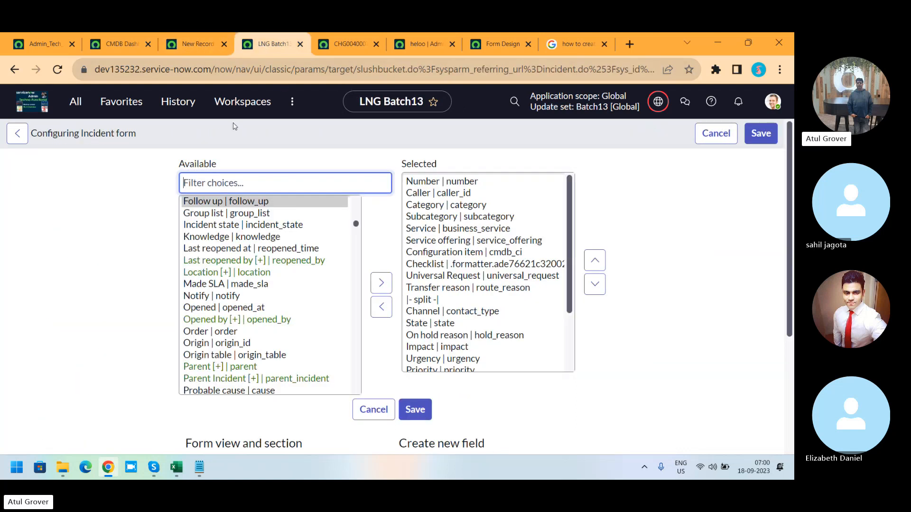
left_click(15, 136)
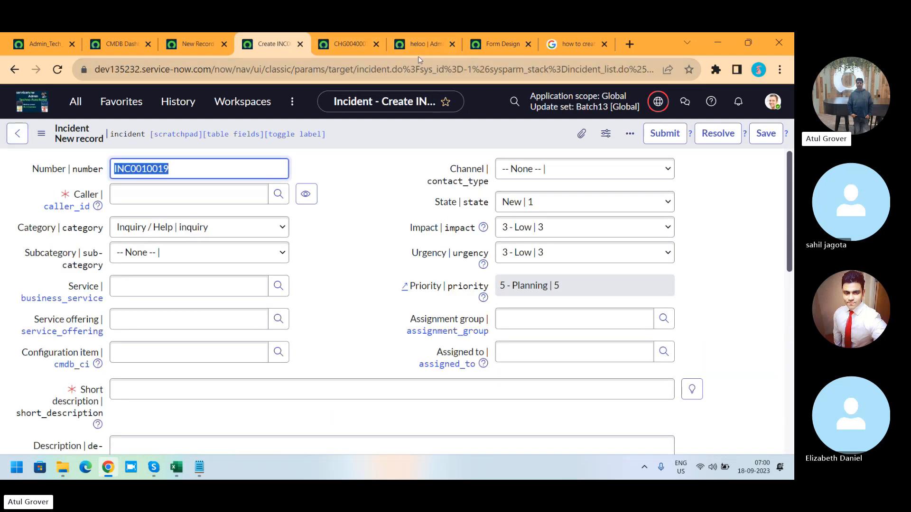
- Switch to the heloo record of the Admin_Tech_Func table and open its table configuration
left_click(416, 40)
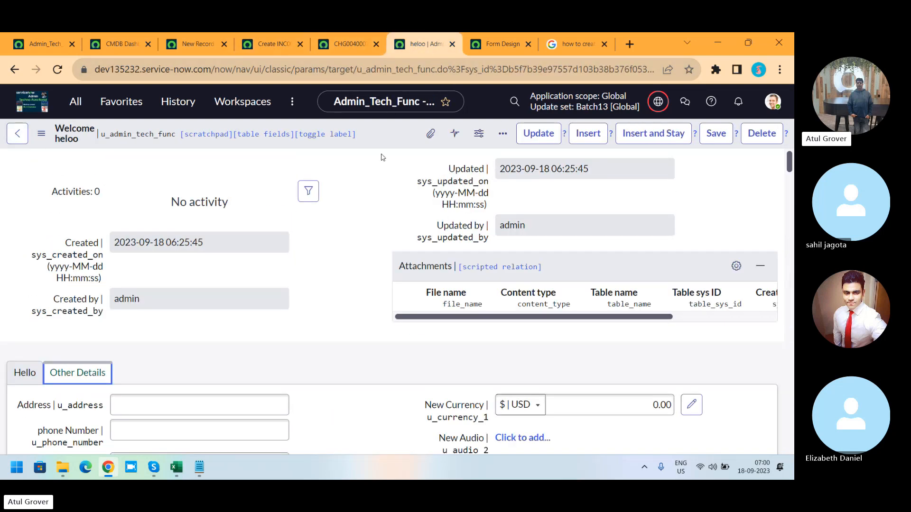
right_click(369, 132)
mouse_move(429, 219)
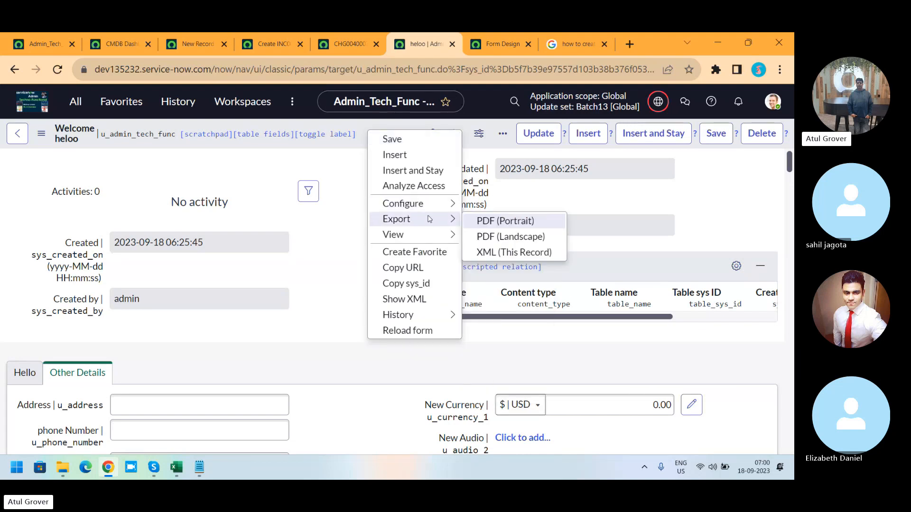
mouse_move(443, 204)
left_click(496, 269)
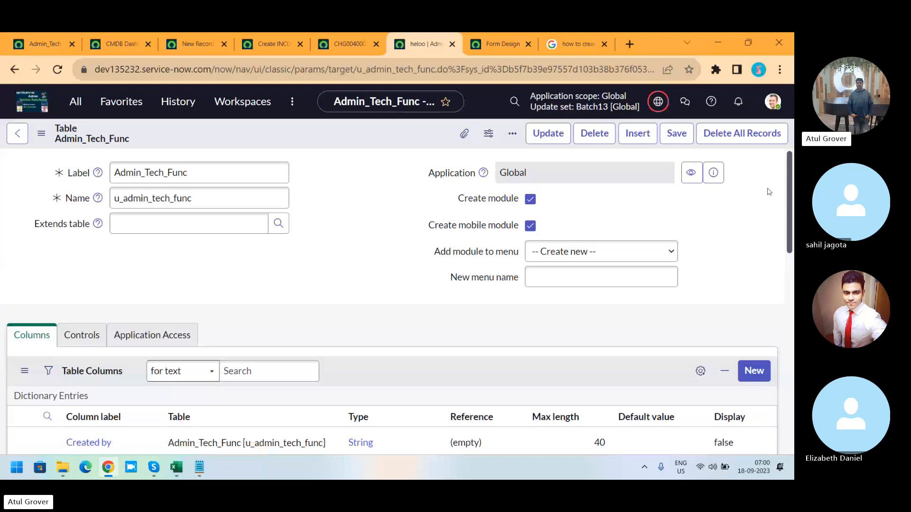
- Show the schema map of the Admin_Tech_Func table
left_click_drag(787, 192, 791, 408)
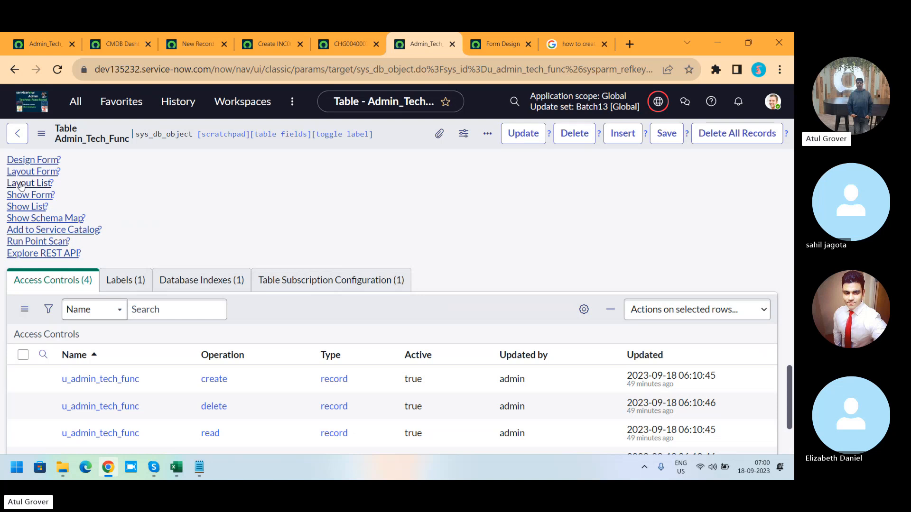
left_click(57, 220)
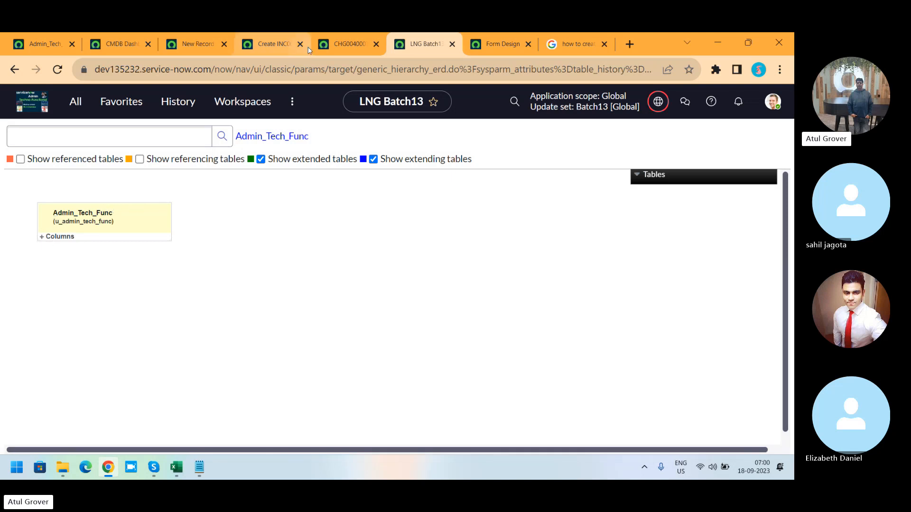
- Return to the new Incident record, open its table configuration, and show the Incident table's schema map
left_click(267, 44)
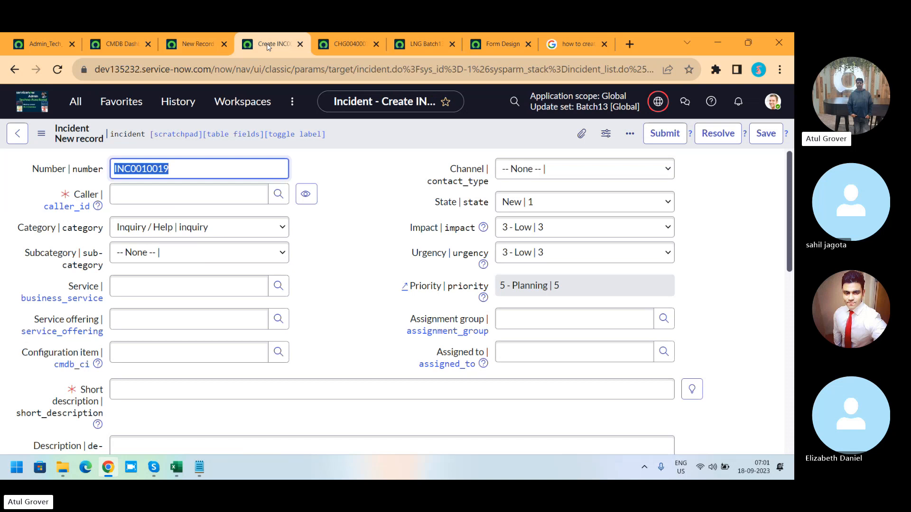
right_click(375, 128)
mouse_move(449, 156)
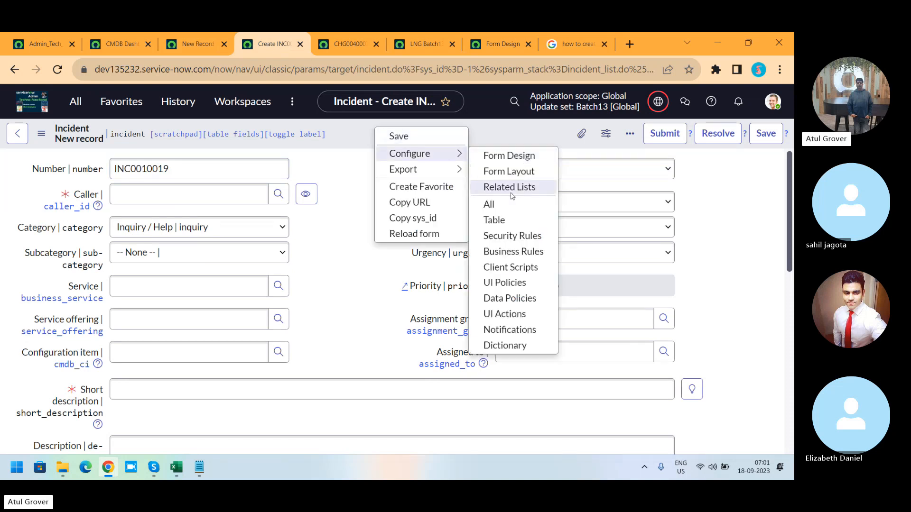
left_click(506, 220)
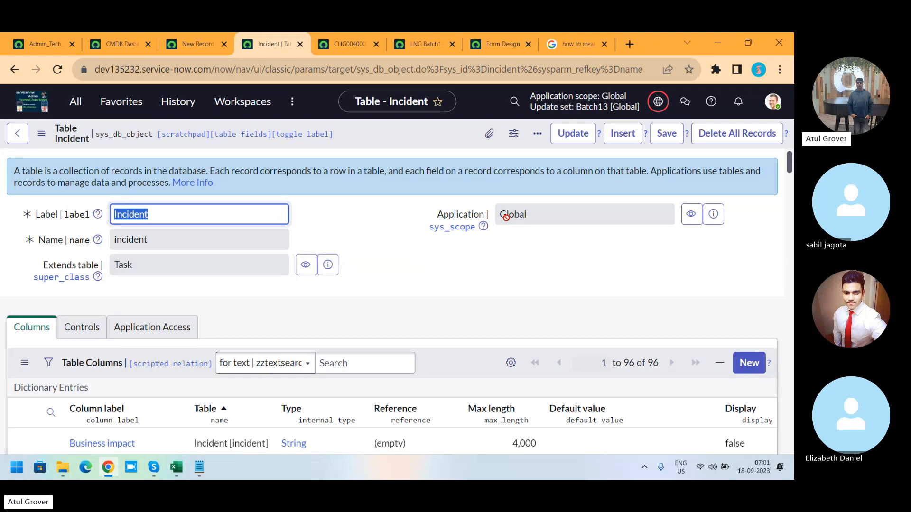
left_click_drag(790, 163, 790, 438)
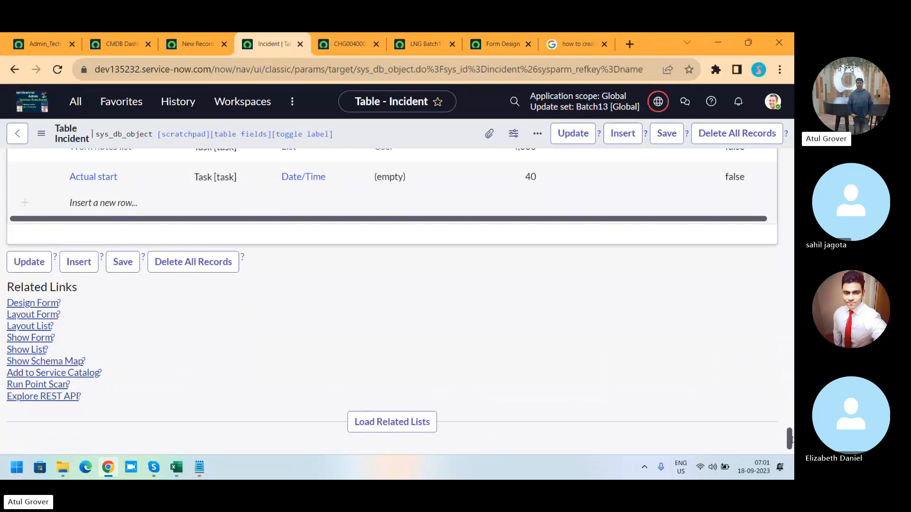
left_click(34, 362)
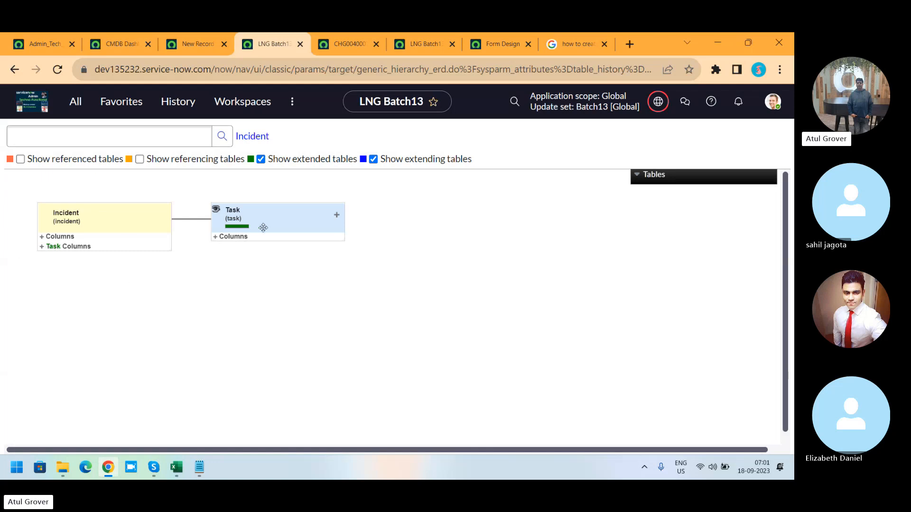
- Expand the Task table's hierarchy in the Incident schema map and include both referencing and referenced tables
left_click(338, 218)
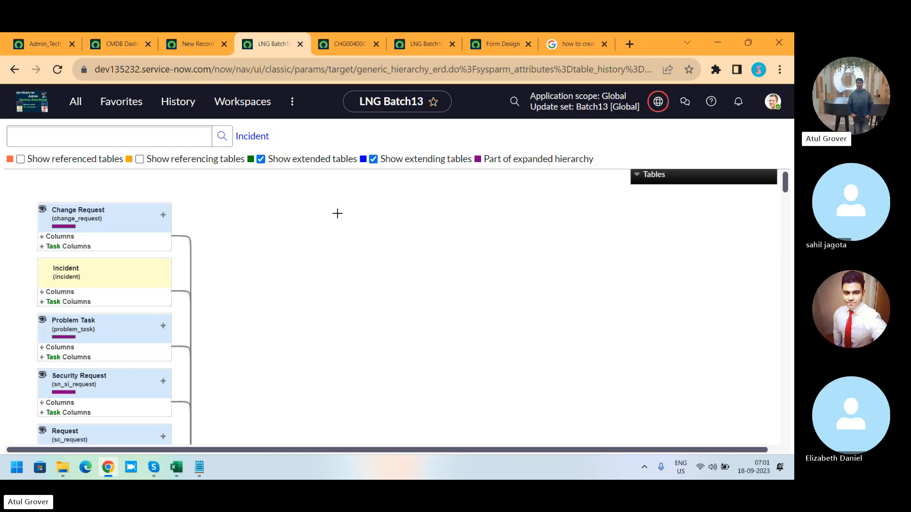
left_click(140, 159)
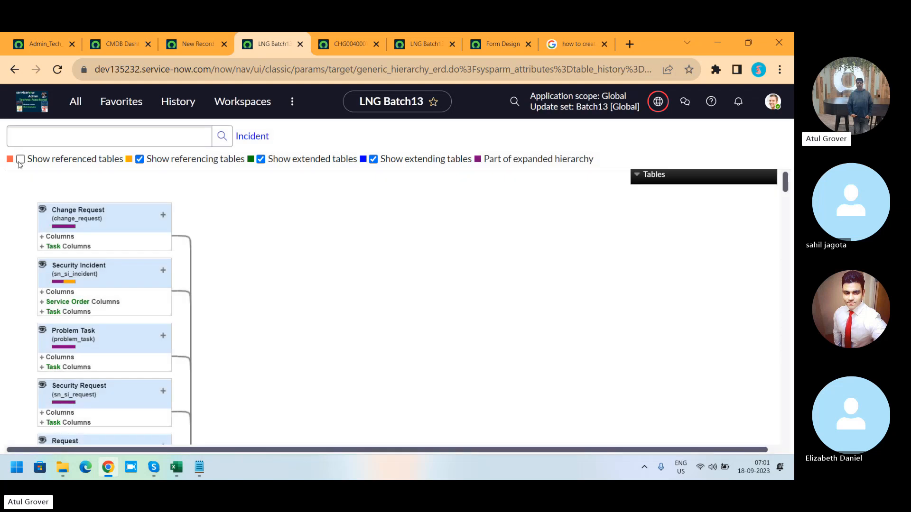
left_click(19, 160)
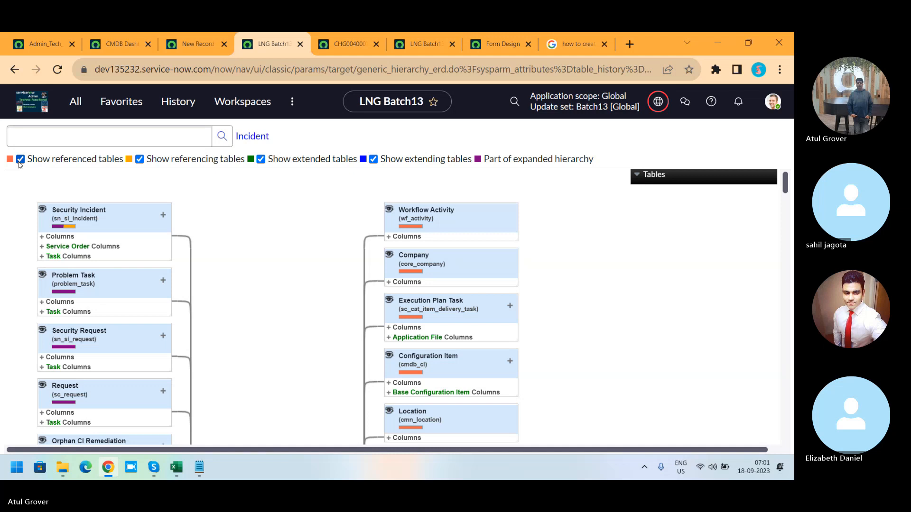
- Switch to the Training_Master workbook in Excel and fill agenda cells A13:A22 and A24 with yellow
key("alt+Tab")
key("alt+Tab")
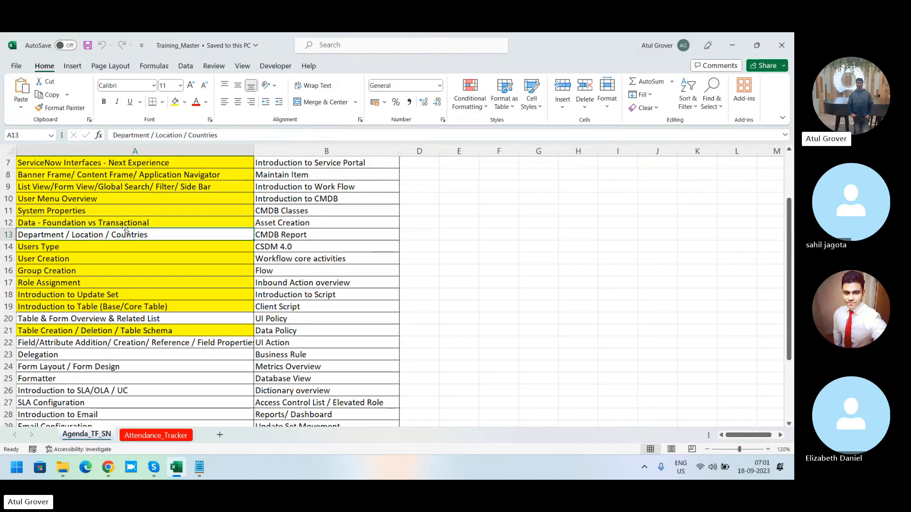
left_click_drag(143, 319, 142, 340)
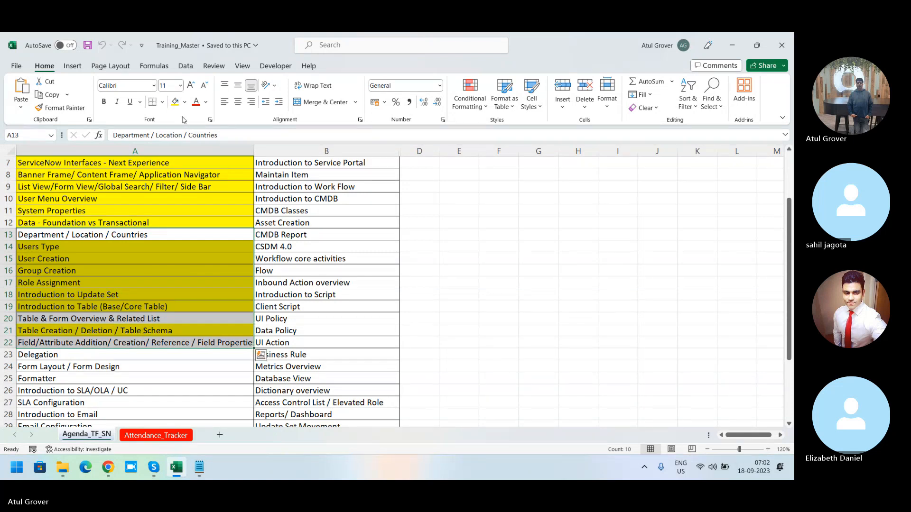
left_click(175, 102)
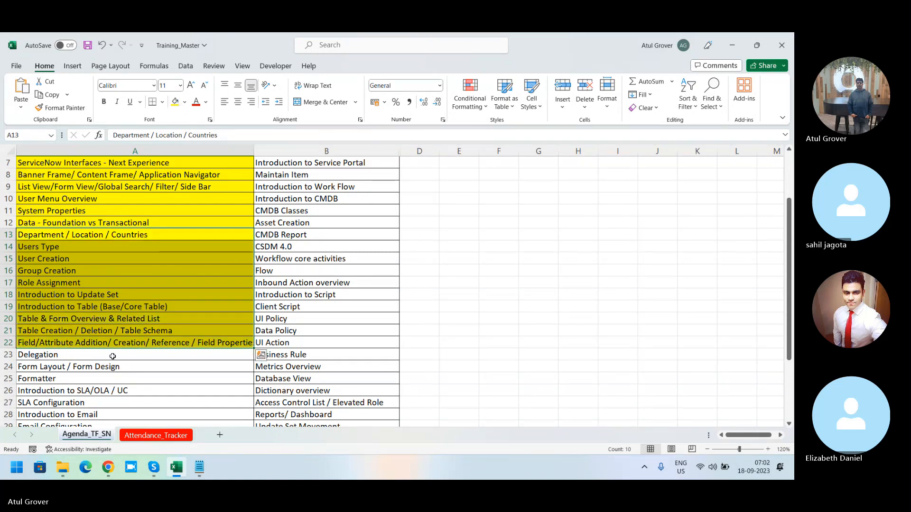
left_click(91, 368)
left_click(176, 102)
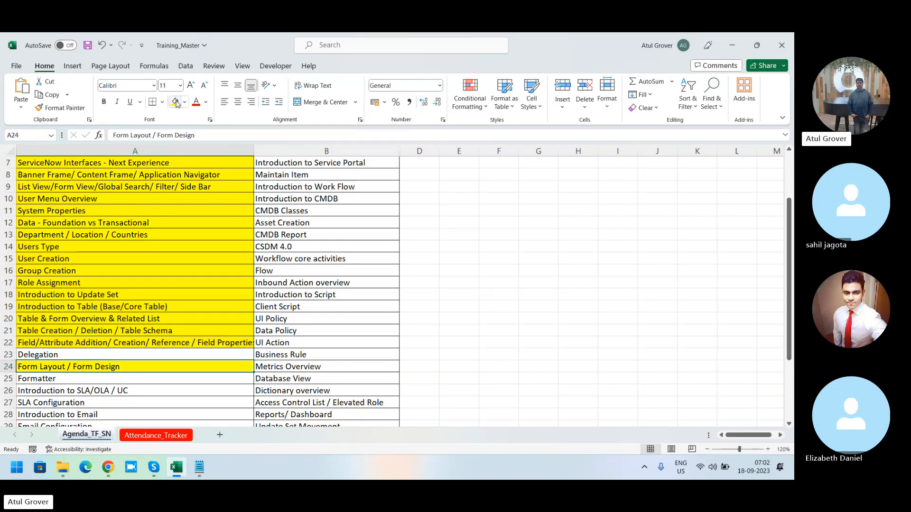
- Switch back to the LNG Batch13 schema map in Google Chrome
key("alt+Tab")
key("alt+Tab")
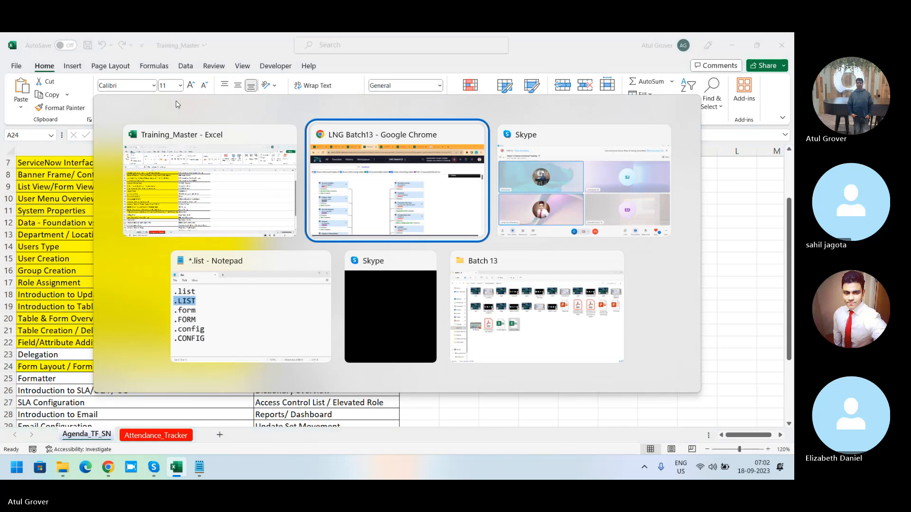